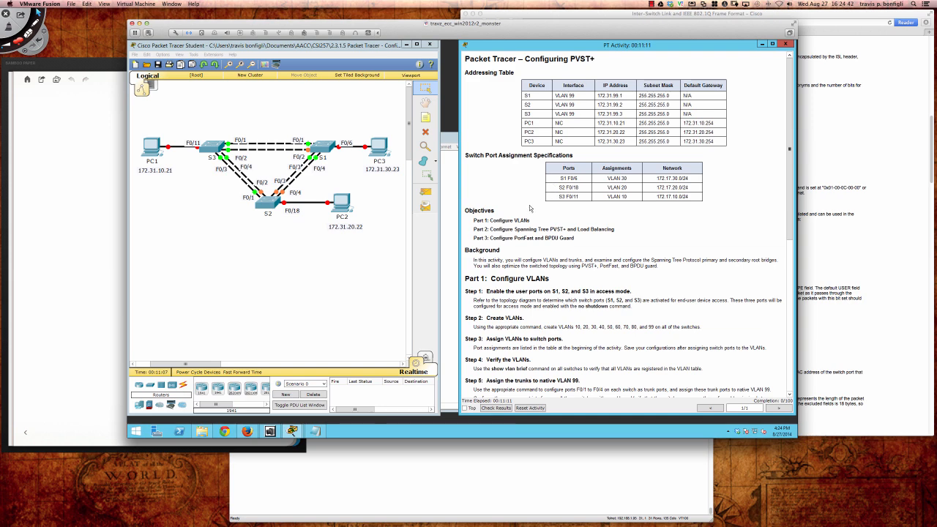
Review the PVST+ activity's objectives and the Part 1 VLAN configuration steps in the instructions
scroll(530, 208, "down", 2)
scroll(530, 208, "down", 1)
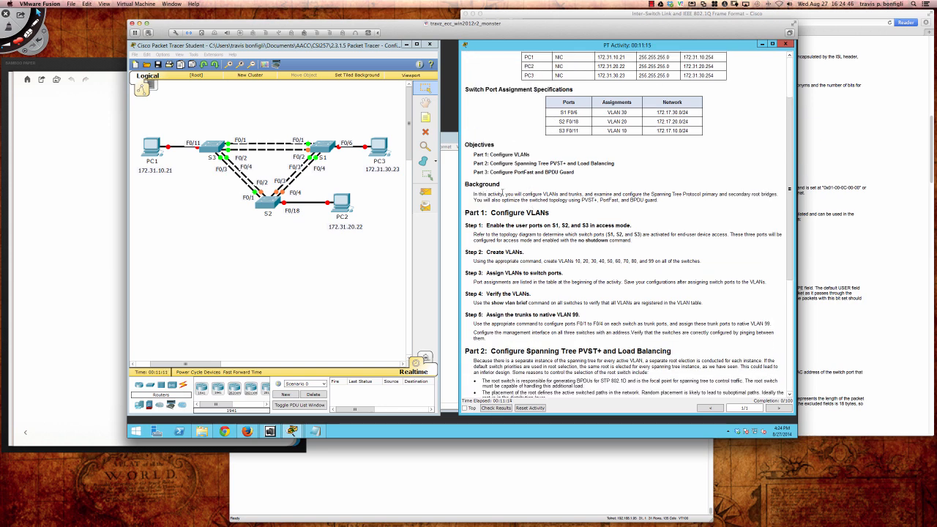
scroll(519, 194, "down", 1)
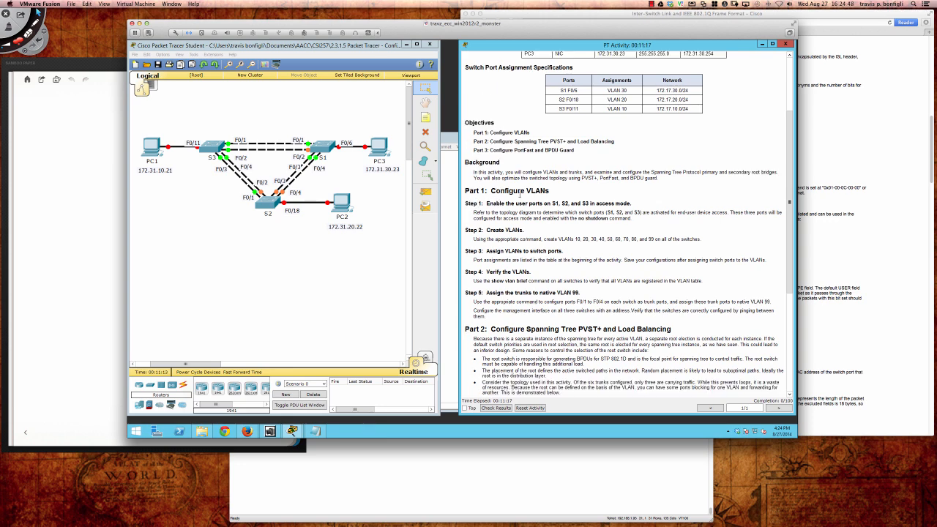
scroll(519, 194, "down", 1)
scroll(520, 194, "up", 4)
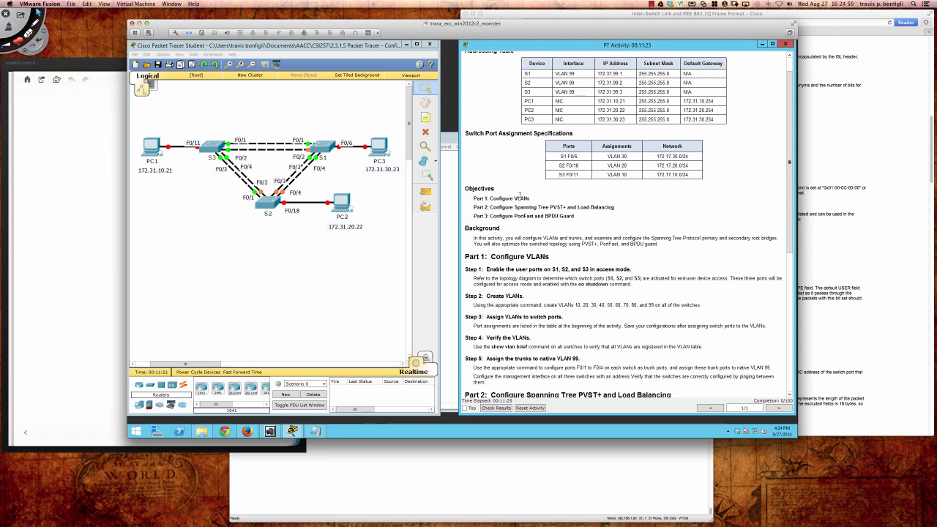
Annotate the PVST+ objective in red ink with a handwritten note beside it, and clear the drawing
key("super+shift+d")
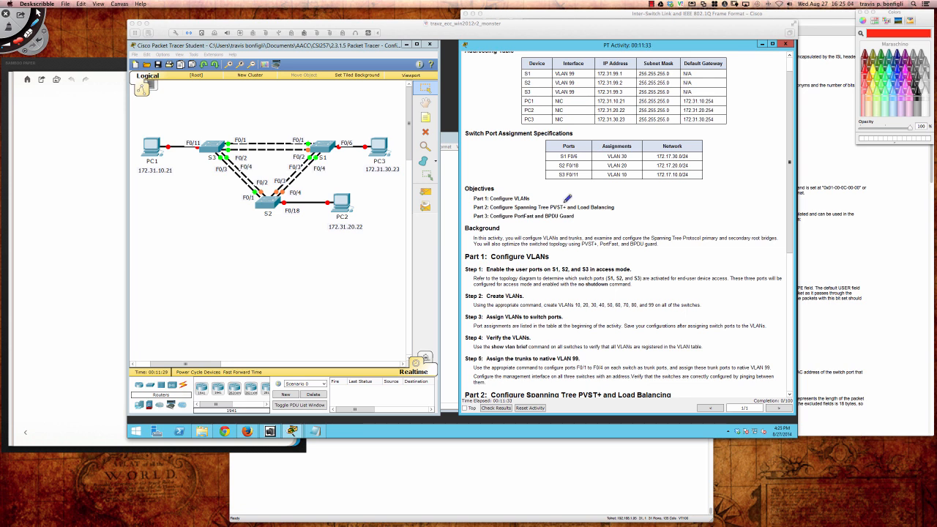
mouse_move(562, 211)
left_mouse_down()
mouse_move(572, 209)
mouse_move(563, 205)
left_mouse_up()
left_click_drag(623, 204, 622, 213)
left_click_drag(622, 205, 661, 205)
key("super+n")
Switch to the SW1 console session in SecureCRT and enter privileged EXEC mode with en
left_click(520, 491)
key("Return")
key("Return")
key("Return")
key("Return")
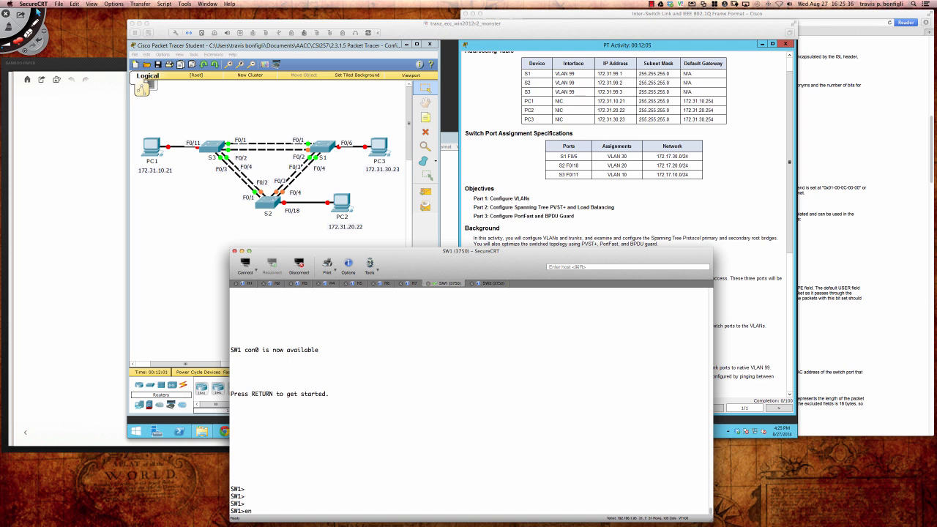
type("en")
key("Return")
key("Return")
key("Return")
key("Return")
key("Return")
key("Return")
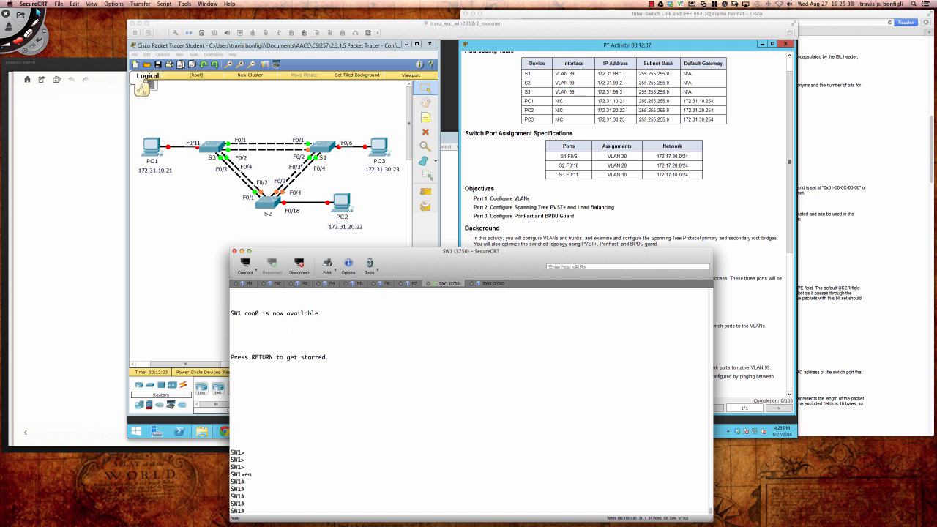
Display SW1's spanning-tree status with sh span, highlight the enabled protocol line for VLAN0001, and page to the end
type("sh span")
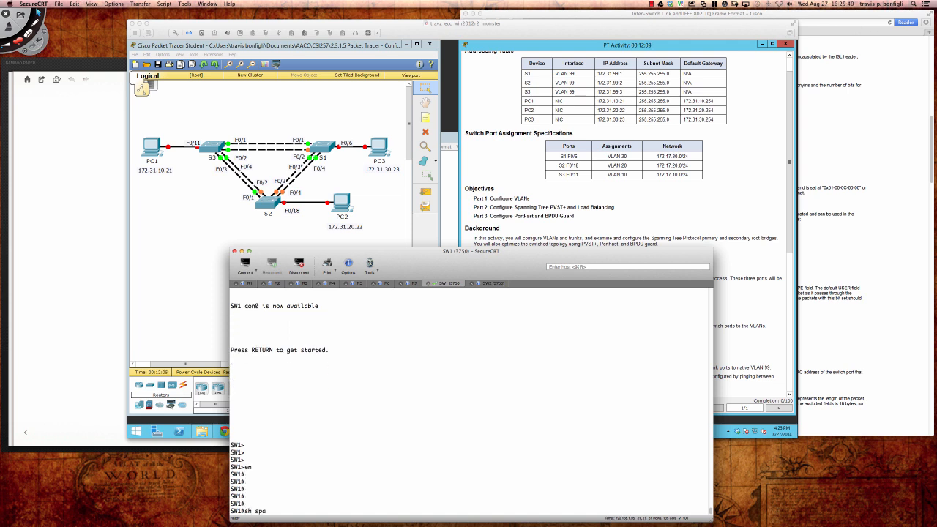
key("Return")
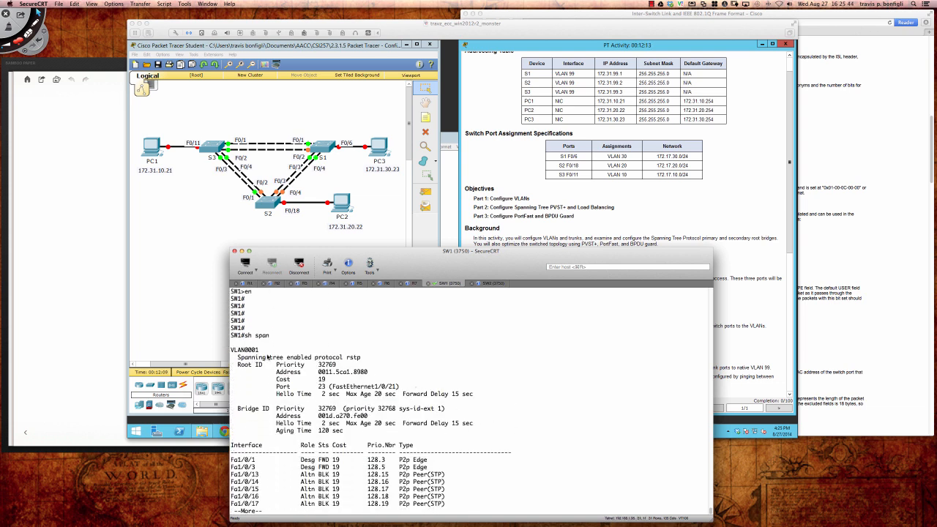
key("space")
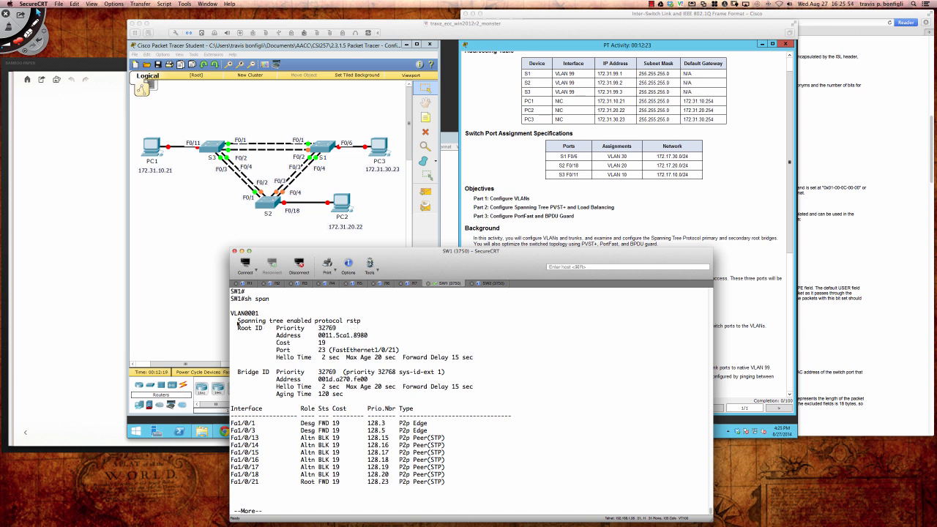
left_click_drag(234, 322, 360, 322)
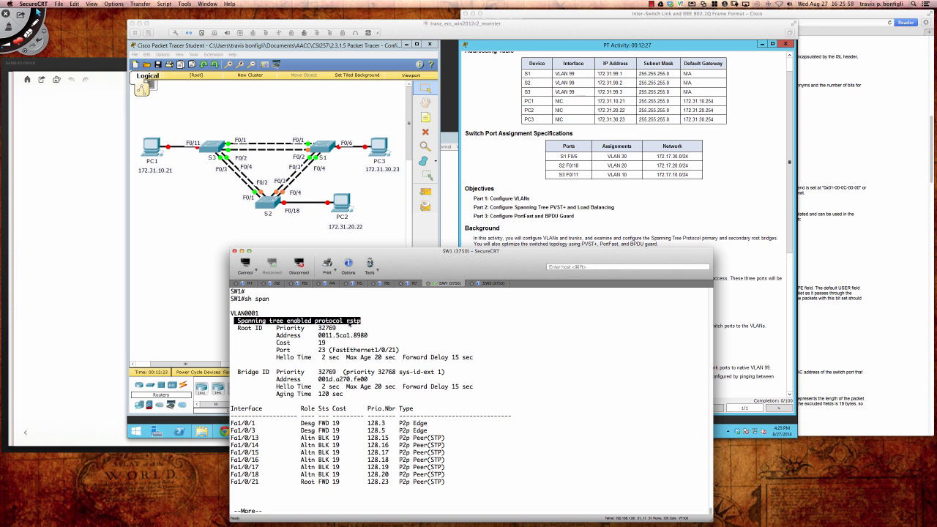
left_click(435, 324)
key("space")
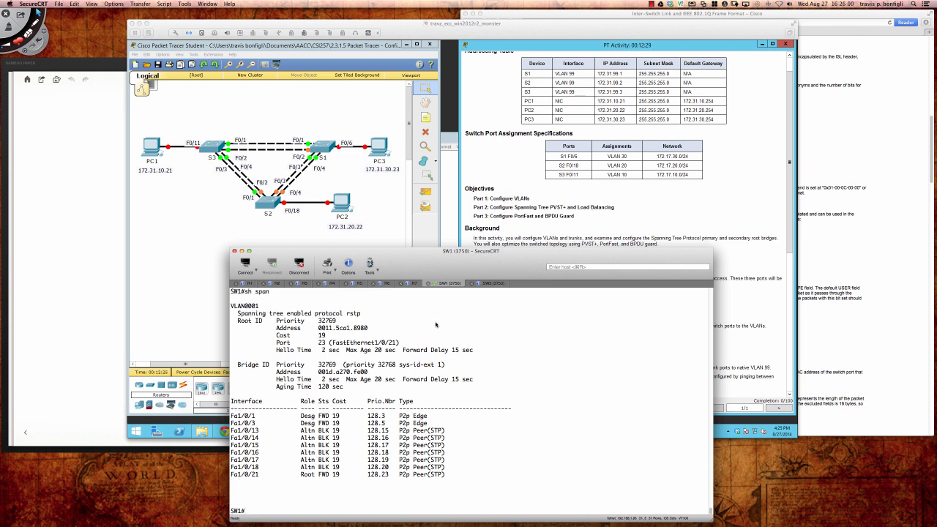
Enter global configuration mode on SW1 and list the available options of the spanning-tree mode command
type("conf t")
key("Return")
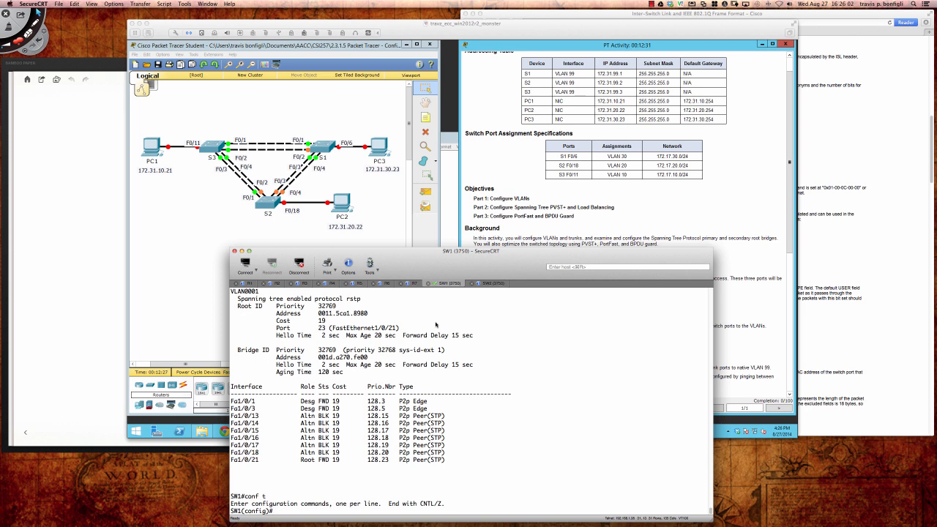
type("span")
key("Tab")
type("mode ?")
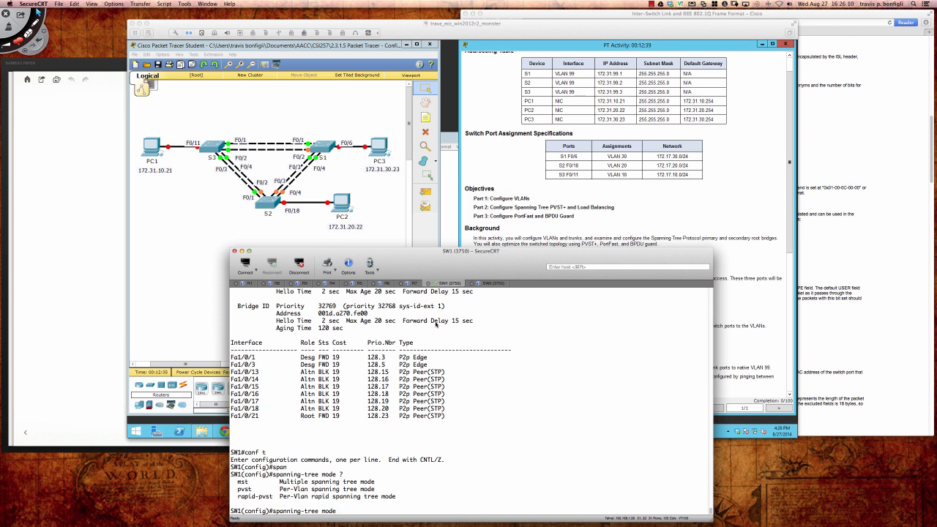
Circle the mst, pvst and rapid-pvst options in red ink and return to the SW1 console
key("ctrl+alt+d")
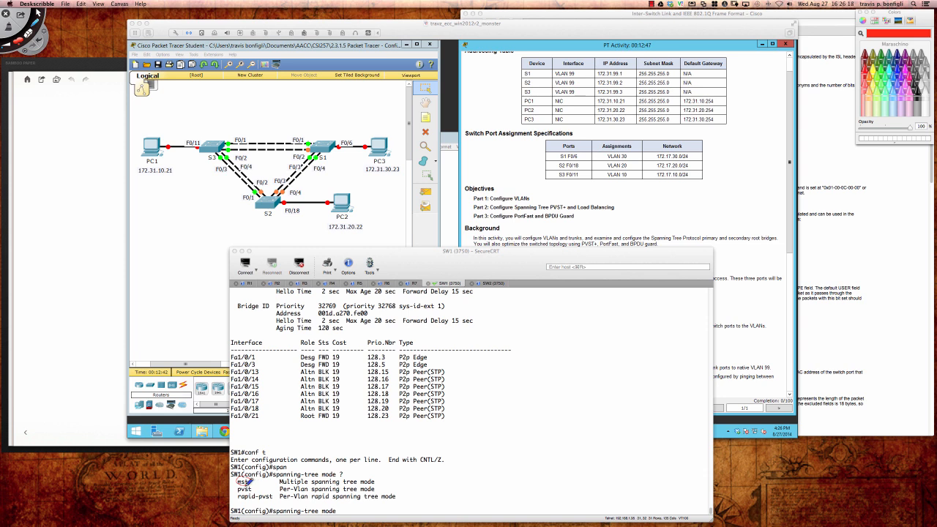
mouse_move(247, 481)
left_mouse_down()
mouse_move(235, 486)
mouse_move(257, 486)
mouse_move(242, 485)
mouse_move(246, 494)
mouse_move(252, 486)
mouse_move(240, 500)
mouse_move(272, 501)
mouse_move(278, 489)
mouse_move(259, 487)
left_mouse_up()
key("Escape")
left_click(277, 481)
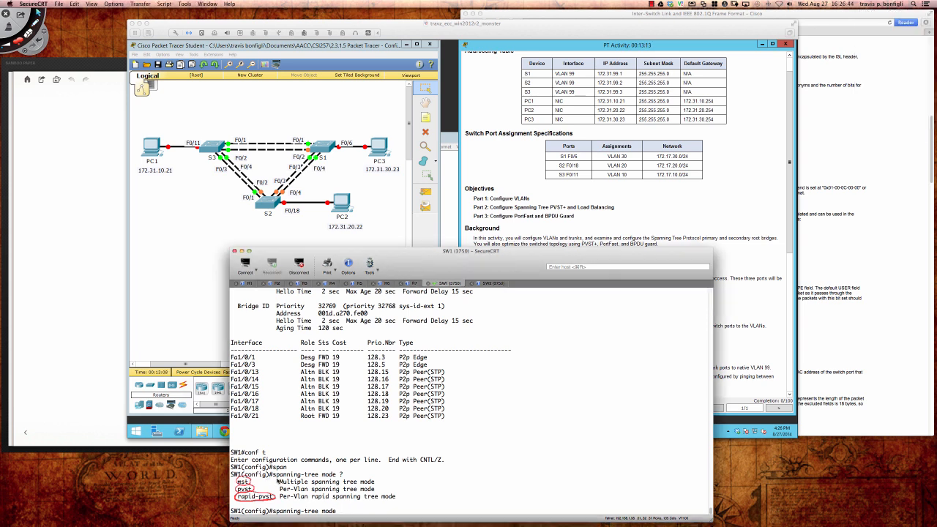
Set SW1's spanning-tree mode to pvst and reissue the same command
type("pvst")
key("Return")
key("Return")
key("Return")
key("Return")
key("Return")
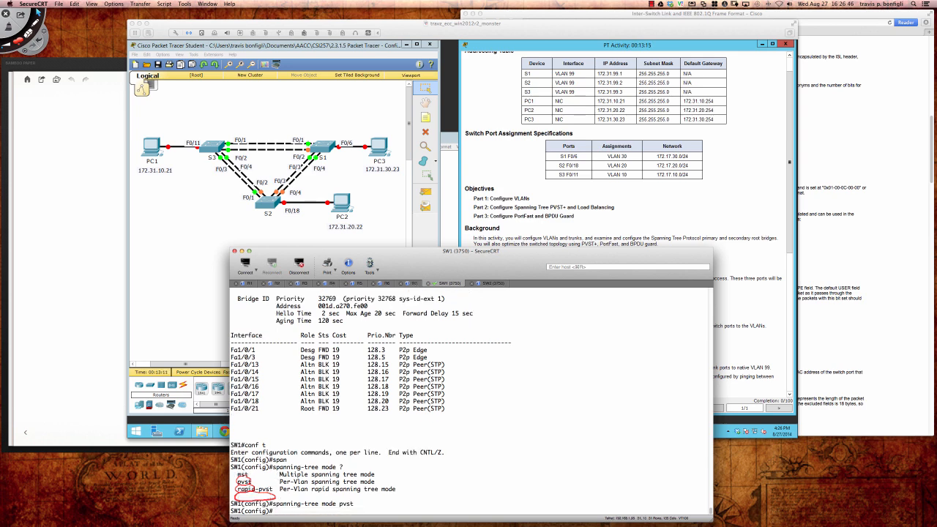
key("Up")
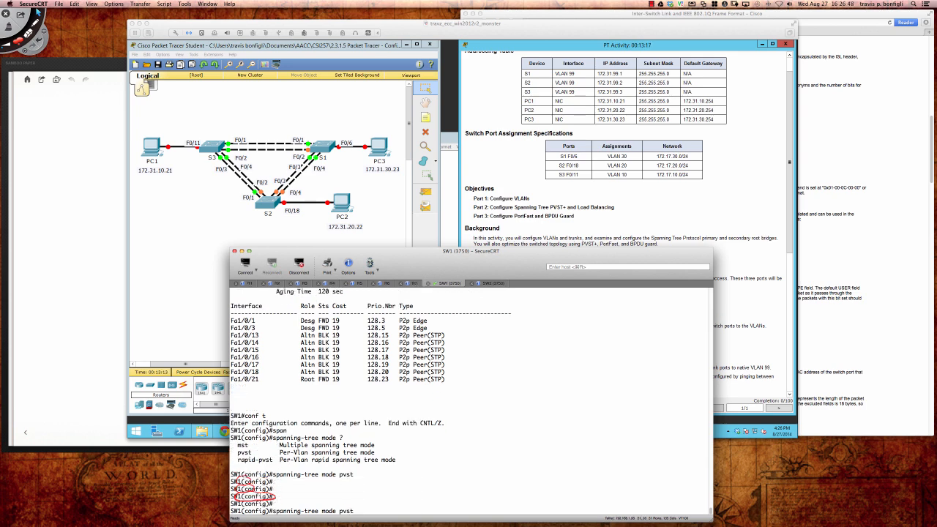
key("Return")
key("Return")
key("Return")
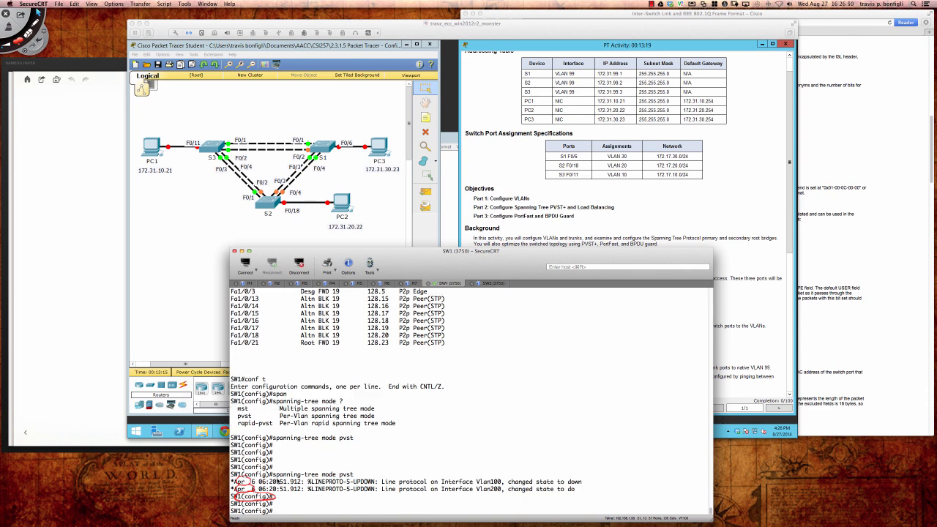
Check SW1's spanning-tree status from configuration mode with do sh spann
type("do sh span")
key("Return")
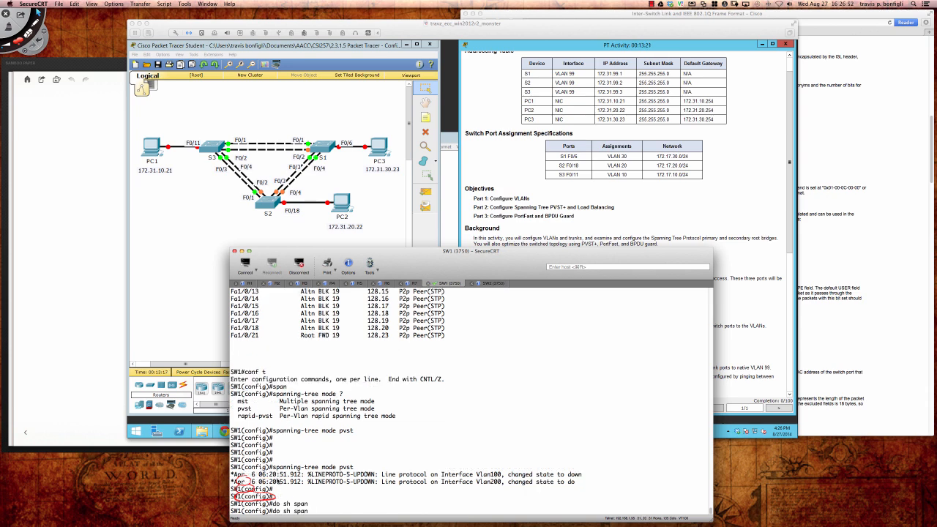
type("n")
key("Return")
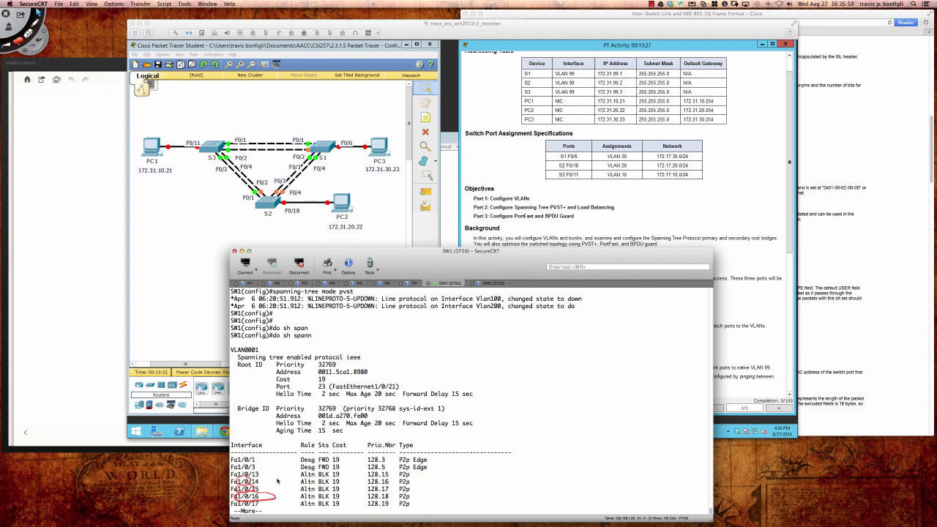
key("super+n")
left_click(505, 464)
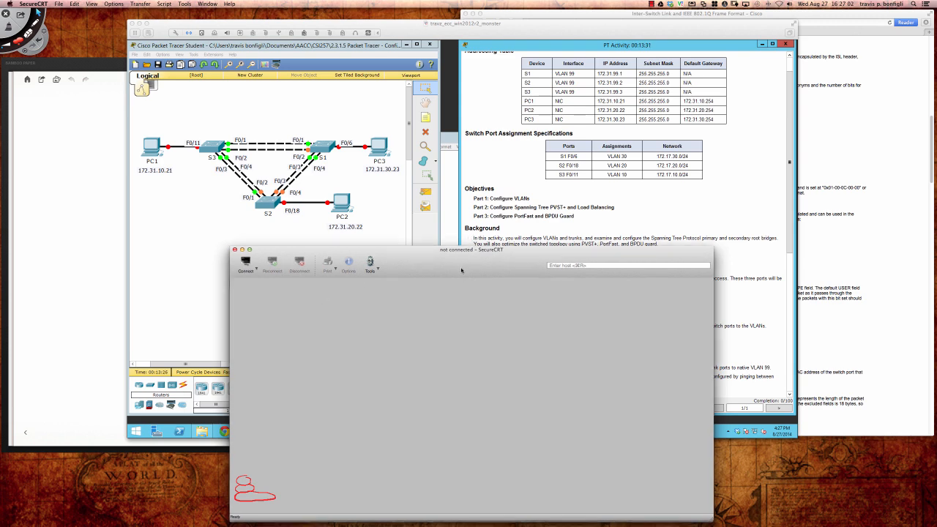
left_click_drag(468, 252, 578, 236)
left_click(344, 235)
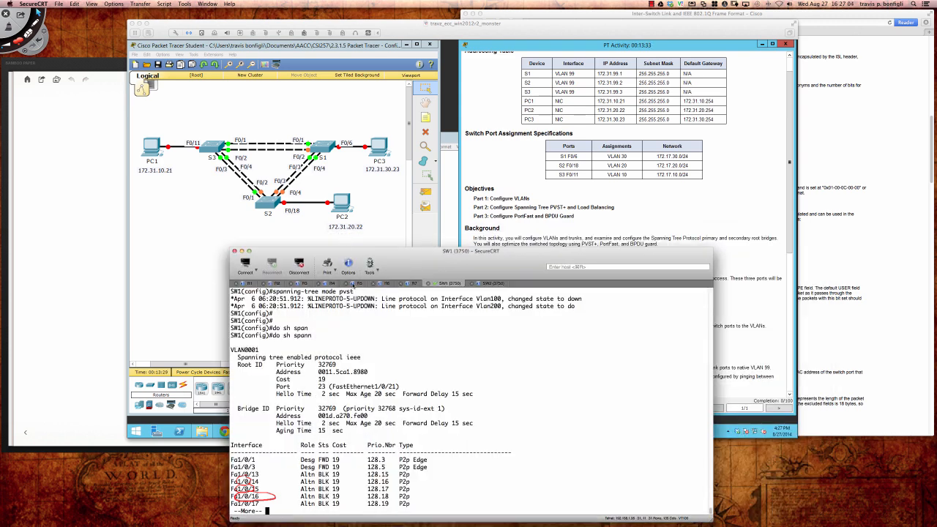
Highlight the enabled protocol line under VLAN0001 in the spanning-tree output
scroll(296, 457, "up", 2)
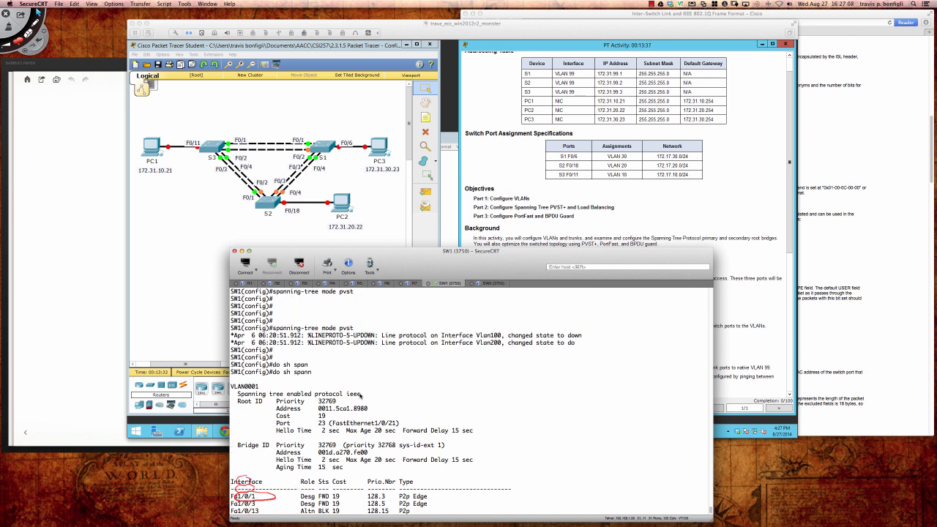
left_click_drag(360, 395, 238, 395)
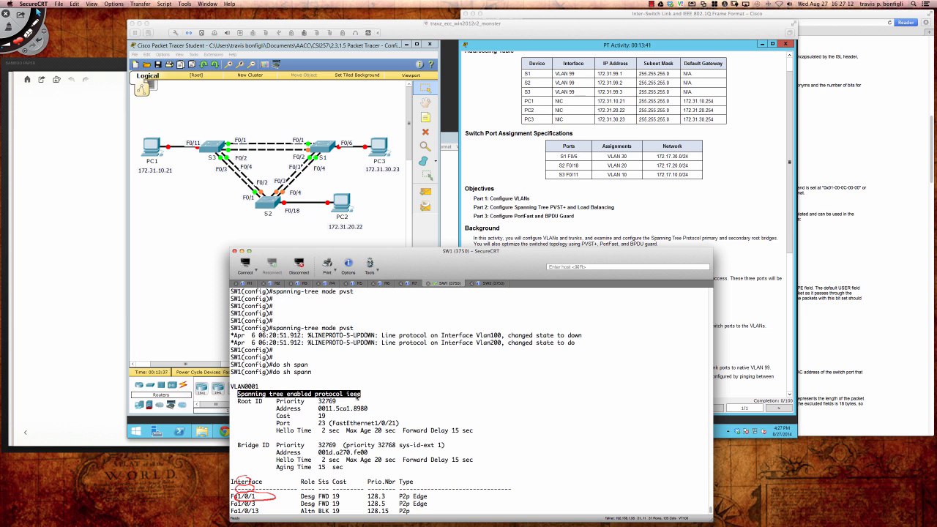
scroll(363, 408, "down", 2)
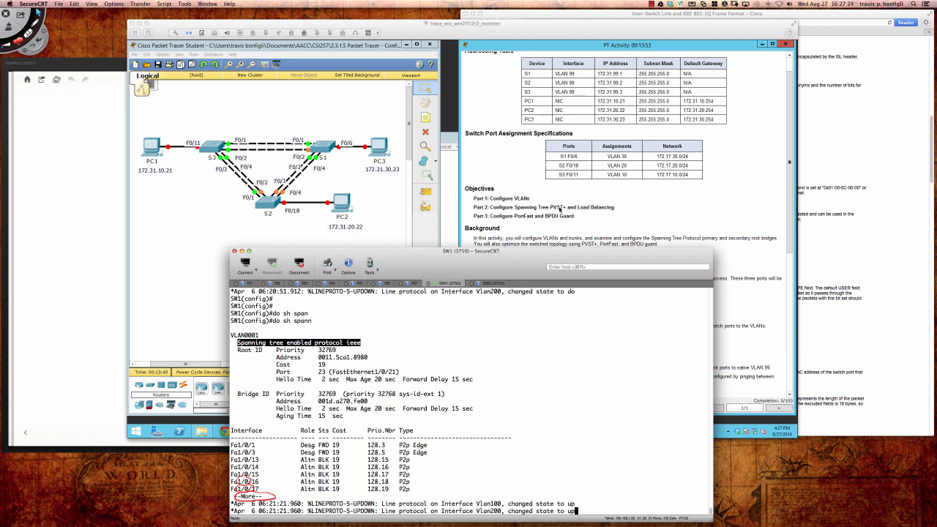
In Deskscribble, circle the plus of PVST+ in the Part 2 objective and write RPVST+ beside it with its ending circled
key("super+Tab")
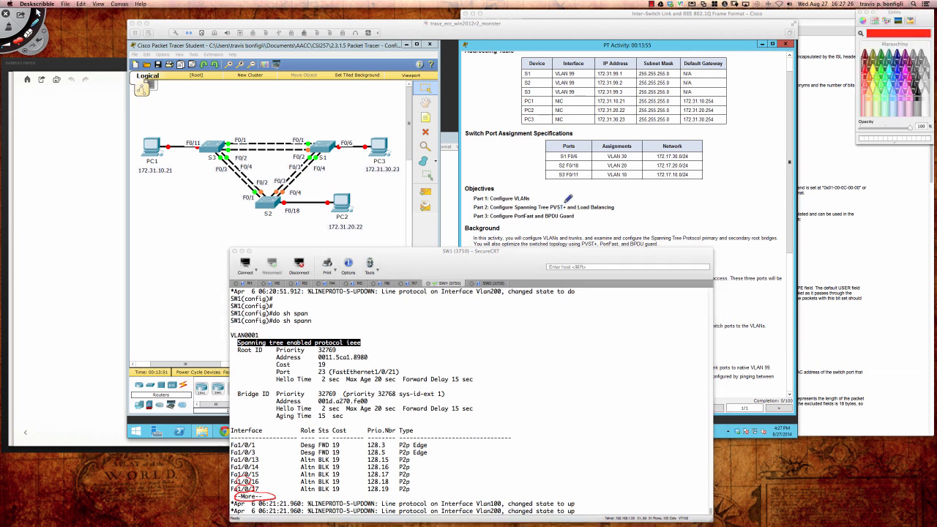
left_click_drag(564, 203, 572, 196)
mouse_move(631, 212)
left_mouse_down()
mouse_move(634, 199)
mouse_move(643, 207)
mouse_move(685, 192)
mouse_move(692, 211)
mouse_move(690, 185)
mouse_move(668, 208)
mouse_move(700, 209)
mouse_move(698, 194)
mouse_move(683, 191)
left_mouse_up()
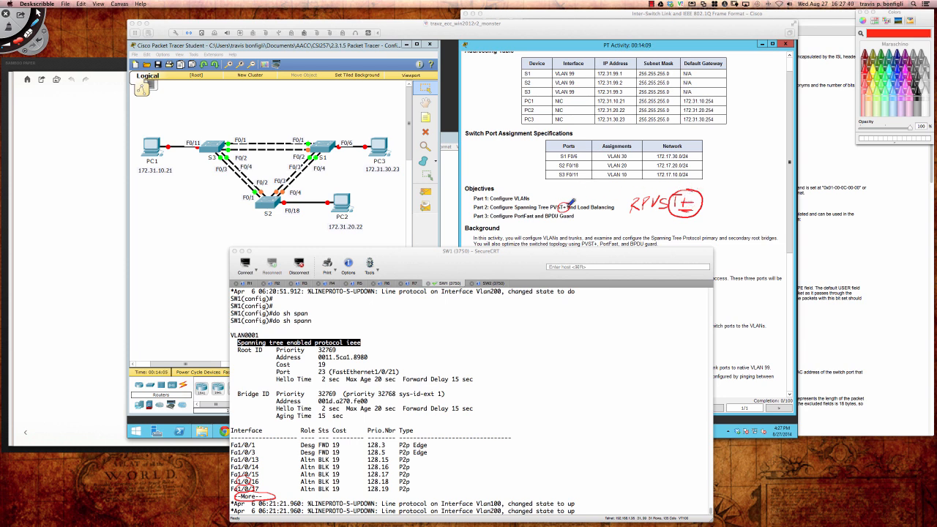
mouse_move(564, 204)
left_mouse_down()
mouse_move(560, 211)
mouse_move(576, 207)
mouse_move(562, 197)
mouse_move(569, 203)
left_mouse_up()
mouse_move(701, 190)
left_mouse_down()
mouse_move(690, 183)
mouse_move(667, 198)
mouse_move(685, 213)
left_mouse_up()
Switch to the blank Bamboo Dock note and handwrite an underlined P with "CST - 1998" beneath it
left_click(66, 136)
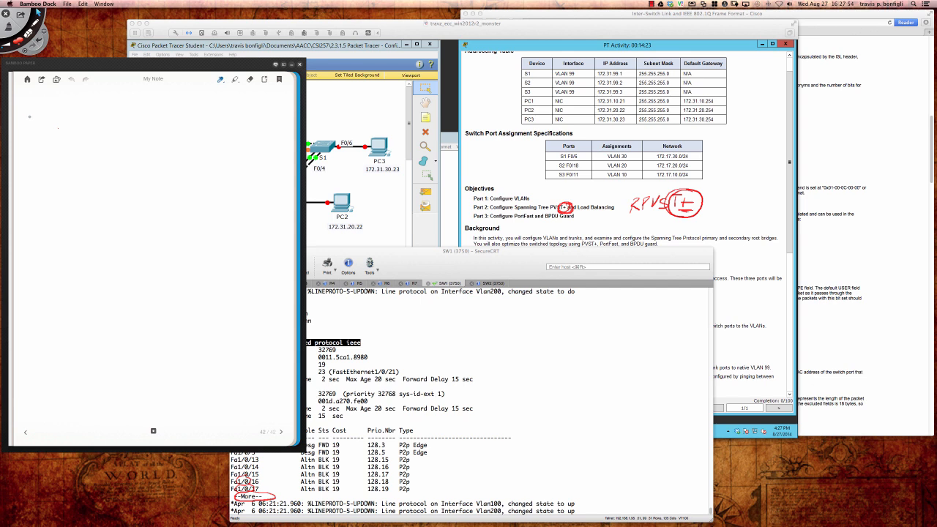
mouse_move(35, 104)
left_mouse_down()
mouse_move(35, 117)
mouse_move(55, 119)
mouse_move(24, 139)
mouse_move(38, 144)
left_mouse_up()
left_click_drag(47, 129, 39, 142)
mouse_move(52, 129)
left_mouse_down()
mouse_move(51, 142)
mouse_move(63, 127)
left_mouse_up()
mouse_move(79, 131)
left_mouse_down()
mouse_move(106, 138)
mouse_move(120, 124)
mouse_move(118, 136)
mouse_move(143, 120)
left_mouse_up()
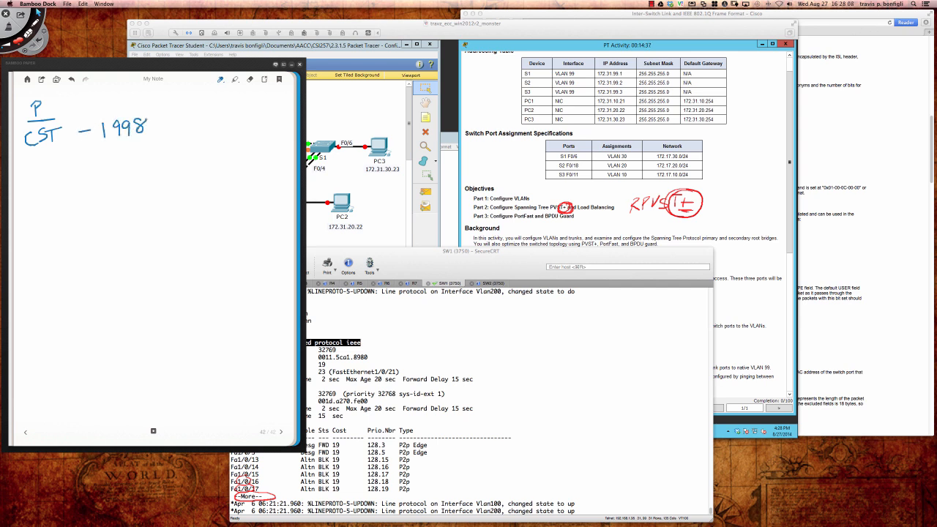
Underline CST and add "- 802.1D" after 1998
left_click_drag(32, 150, 60, 144)
mouse_move(152, 128)
left_mouse_down()
mouse_move(183, 119)
mouse_move(244, 128)
left_mouse_up()
mouse_move(246, 113)
left_mouse_down()
mouse_move(253, 115)
mouse_move(246, 128)
left_mouse_up()
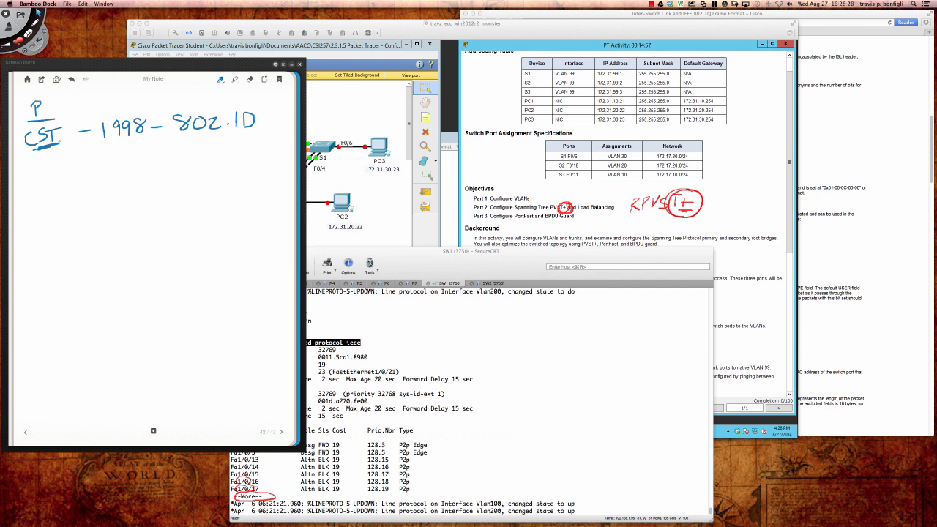
Write PVST and 802.1Q on the row below CST, underline both and join them with a line
left_click_drag(23, 151, 41, 146)
mouse_move(29, 162)
left_mouse_down()
mouse_move(29, 176)
mouse_move(45, 158)
left_mouse_up()
left_click_drag(56, 158, 47, 171)
mouse_move(66, 155)
left_mouse_down()
mouse_move(67, 168)
mouse_move(76, 152)
mouse_move(136, 148)
mouse_move(160, 159)
mouse_move(191, 142)
mouse_move(196, 161)
left_mouse_up()
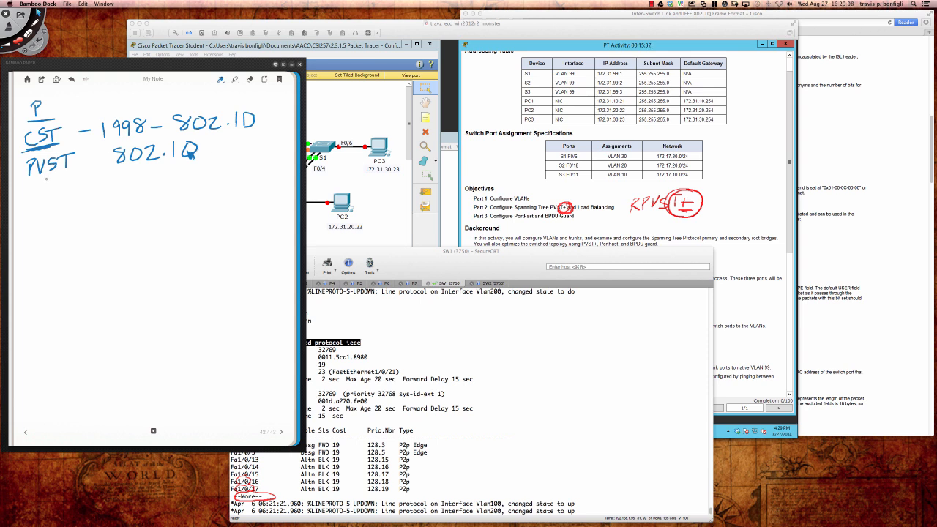
left_click_drag(30, 176, 117, 157)
left_click_drag(33, 175, 69, 174)
left_click_drag(120, 168, 194, 162)
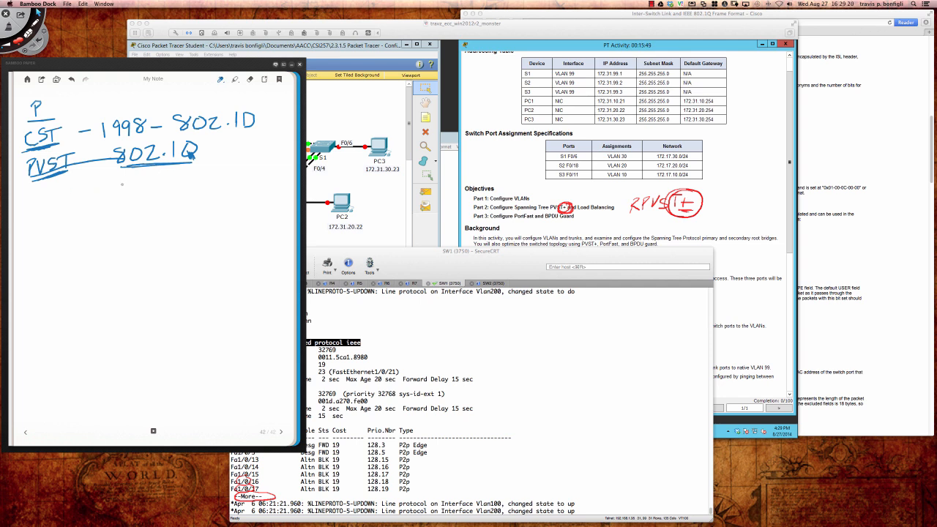
Write ISL below 802.1Q and an underlined PVST+ below PVST, with an arrow from PVST+ to 802.1Q
mouse_move(128, 180)
left_mouse_down()
mouse_move(128, 193)
mouse_move(134, 180)
mouse_move(130, 193)
mouse_move(157, 194)
left_mouse_up()
mouse_move(30, 192)
left_mouse_down()
mouse_move(30, 209)
mouse_move(30, 200)
left_mouse_up()
mouse_move(35, 191)
left_mouse_down()
mouse_move(41, 205)
mouse_move(47, 189)
left_mouse_up()
mouse_move(58, 190)
left_mouse_down()
mouse_move(47, 205)
mouse_move(63, 201)
left_mouse_up()
left_click_drag(50, 193, 76, 184)
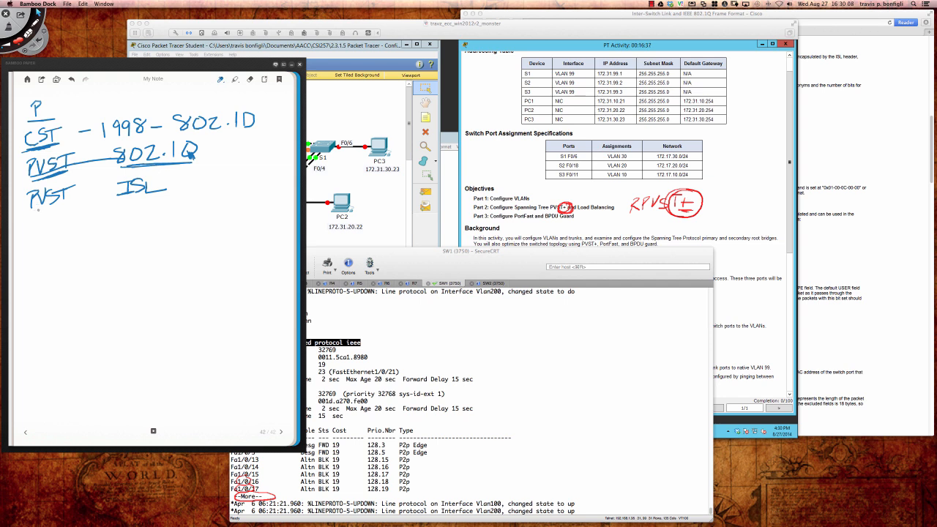
mouse_move(32, 209)
left_mouse_down()
mouse_move(72, 207)
mouse_move(29, 214)
mouse_move(117, 167)
mouse_move(101, 168)
mouse_move(72, 199)
left_mouse_up()
Write PVST at the bottom of the notes with an arrow to an underlined ISL
mouse_move(31, 225)
left_mouse_down()
mouse_move(30, 245)
mouse_move(53, 225)
left_mouse_up()
left_click_drag(63, 227, 52, 243)
left_click_drag(73, 228, 73, 244)
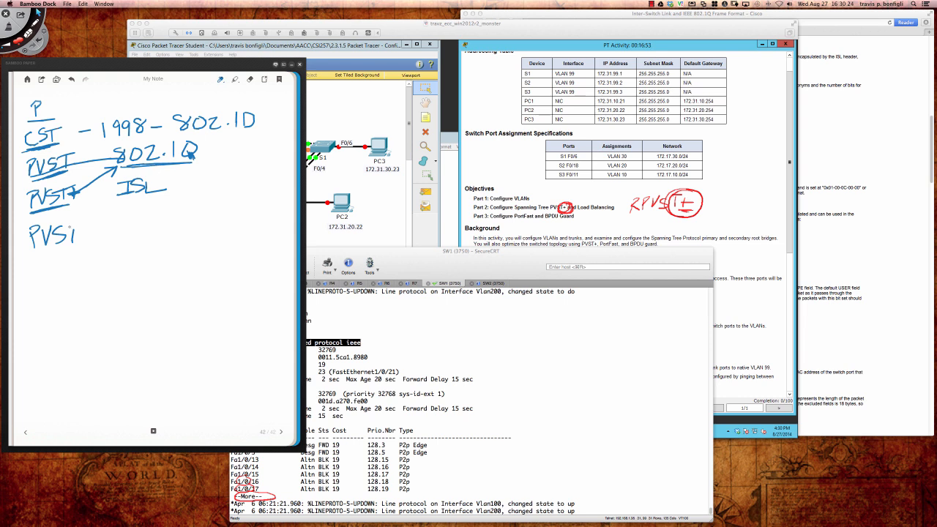
left_click_drag(65, 227, 91, 227)
mouse_move(96, 231)
left_mouse_down()
mouse_move(150, 231)
mouse_move(166, 219)
left_mouse_up()
mouse_move(142, 232)
left_mouse_down()
mouse_move(198, 230)
mouse_move(184, 234)
left_mouse_up()
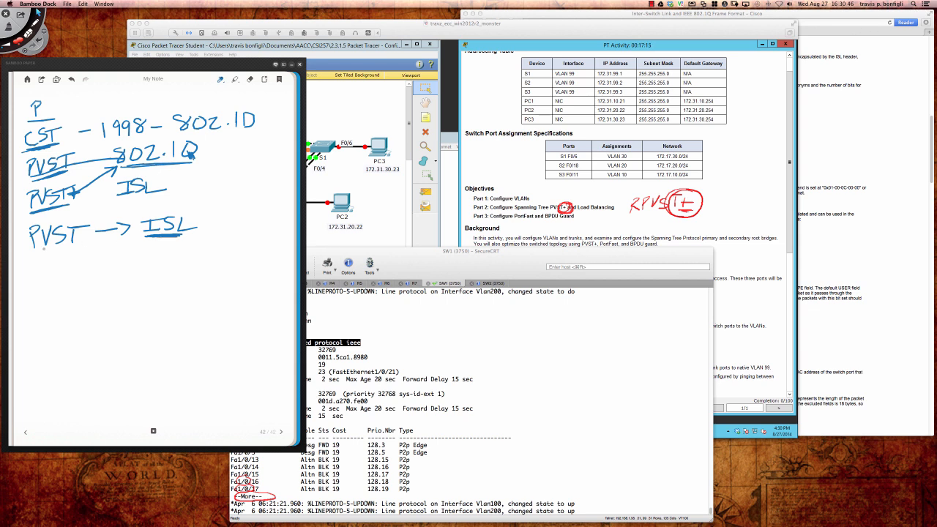
Underline the bottom PVST and write an underlined PVST+ below it with an arrow to 802.1Q
left_click_drag(40, 248, 78, 247)
left_click_drag(35, 266, 36, 282)
mouse_move(33, 263)
left_mouse_down()
mouse_move(36, 272)
mouse_move(50, 260)
mouse_move(53, 277)
left_mouse_up()
mouse_move(67, 262)
left_mouse_down()
mouse_move(68, 278)
mouse_move(81, 258)
left_mouse_up()
mouse_move(77, 268)
left_mouse_down()
mouse_move(157, 265)
mouse_move(172, 253)
left_mouse_up()
left_click_drag(183, 253, 196, 264)
mouse_move(196, 263)
left_mouse_down()
mouse_move(221, 251)
mouse_move(221, 269)
left_mouse_up()
mouse_move(38, 284)
left_mouse_down()
mouse_move(101, 275)
mouse_move(31, 287)
mouse_move(92, 279)
left_mouse_up()
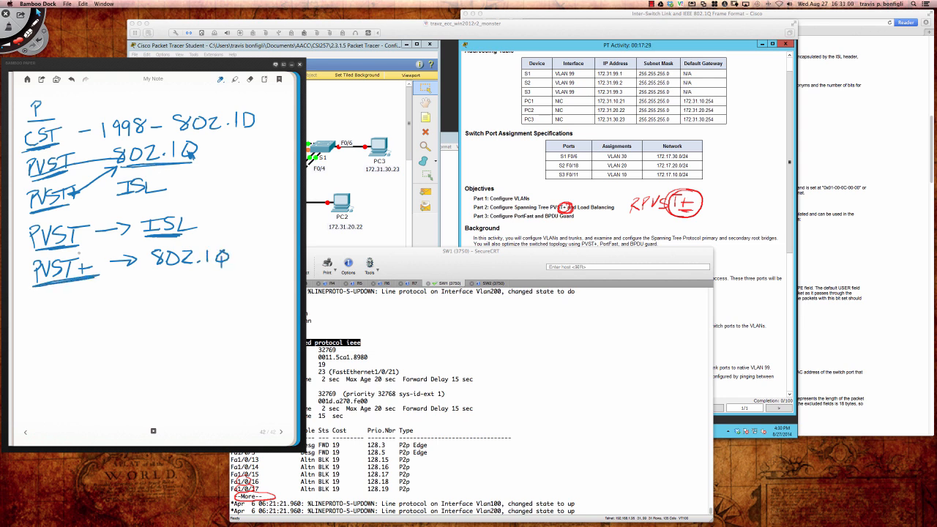
Draw a bracket around the last two note rows, PVST to ISL and PVST+ to 802.1Q
mouse_move(45, 218)
left_mouse_down()
mouse_move(24, 219)
mouse_move(22, 257)
mouse_move(23, 296)
mouse_move(47, 293)
left_mouse_up()
mouse_move(31, 307)
left_mouse_down()
mouse_move(32, 324)
mouse_move(41, 321)
left_mouse_up()
right_click(46, 300)
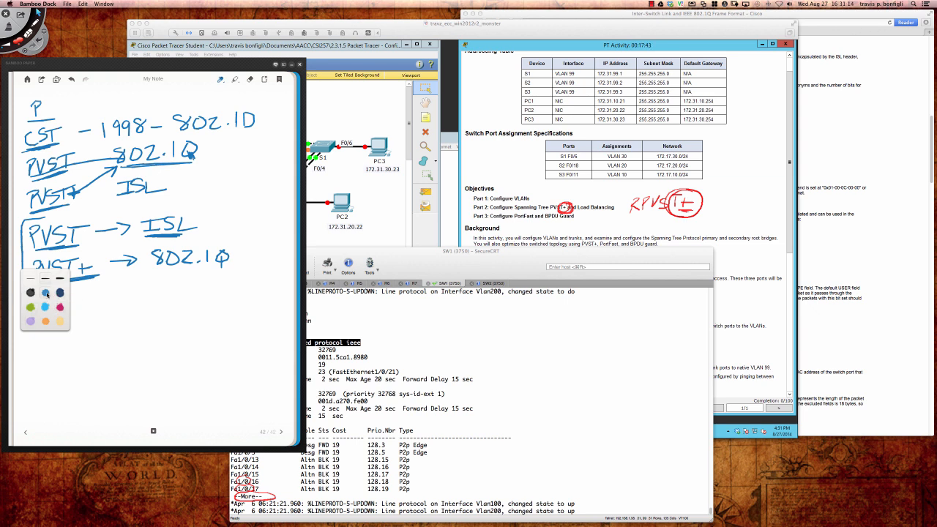
left_click(80, 299)
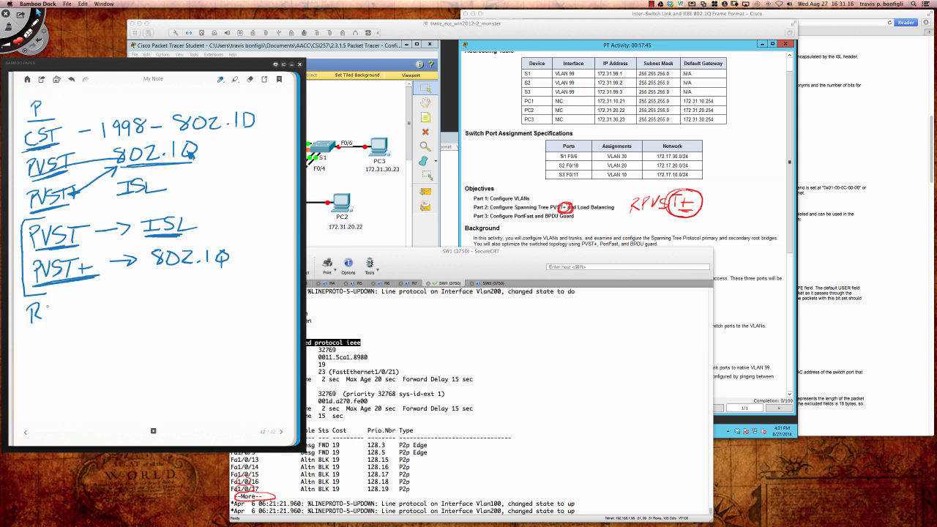
Write RSTP and PVRST+ below the bracketed rows, with an arrow from PVRST+ to an underlined 802.1Q
mouse_move(58, 303)
left_mouse_down()
mouse_move(44, 316)
mouse_move(66, 316)
left_mouse_up()
mouse_move(54, 301)
left_mouse_down()
mouse_move(79, 299)
mouse_move(78, 315)
left_mouse_up()
mouse_move(78, 298)
left_mouse_down()
mouse_move(80, 307)
mouse_move(38, 337)
mouse_move(36, 349)
left_mouse_up()
left_click_drag(37, 325, 90, 336)
left_click_drag(85, 320, 114, 323)
mouse_move(105, 316)
left_mouse_down()
mouse_move(107, 336)
mouse_move(95, 335)
mouse_move(157, 320)
mouse_move(151, 312)
mouse_move(240, 321)
left_mouse_up()
left_click_drag(158, 326, 251, 325)
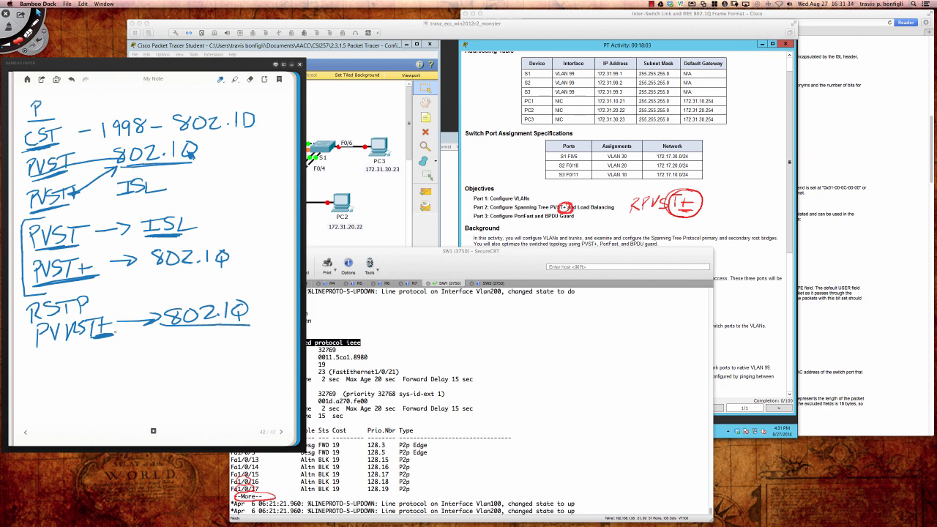
Switch to the SW1 terminal, circle "ieee" in the spanning-tree output and write pvst+ beside it
left_click(355, 343)
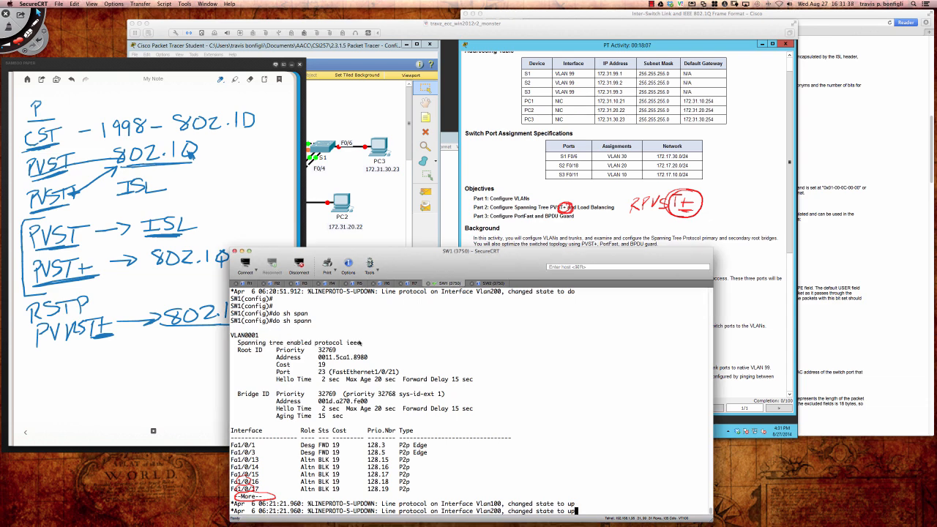
key("super+shift+d")
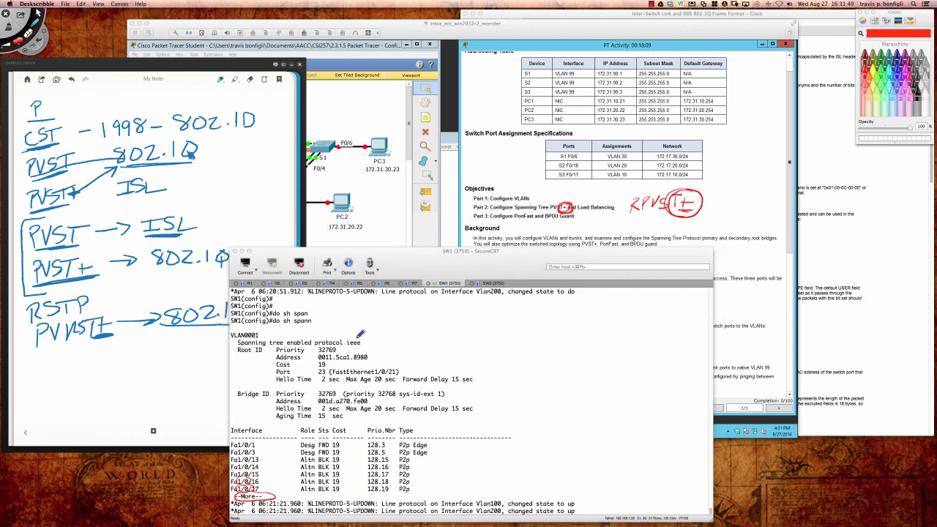
mouse_move(350, 333)
left_mouse_down()
mouse_move(357, 346)
mouse_move(395, 333)
mouse_move(392, 343)
mouse_move(404, 344)
left_mouse_up()
left_click_drag(399, 337, 413, 336)
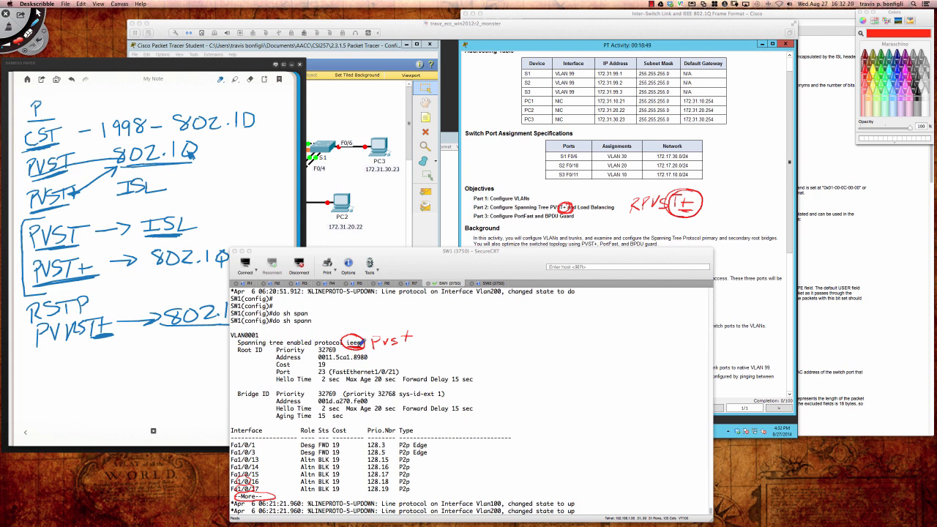
Underline pvst+ and write DEC above "ieee", and clear all annotations from the screen
left_click_drag(373, 351, 417, 349)
mouse_move(342, 334)
left_mouse_down()
mouse_move(343, 322)
mouse_move(367, 331)
left_mouse_up()
left_click_drag(411, 343, 423, 327)
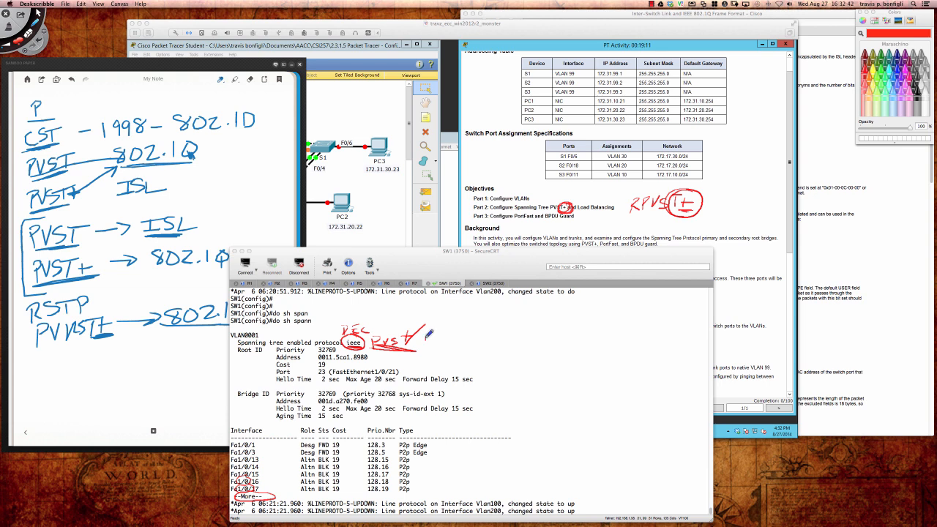
mouse_move(425, 344)
left_mouse_down()
mouse_move(469, 327)
mouse_move(477, 334)
left_mouse_up()
key("Delete")
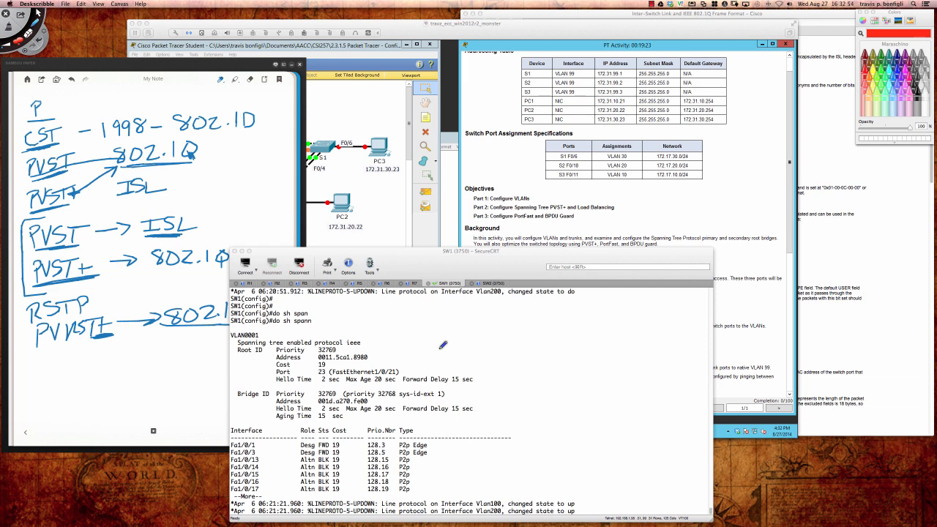
Return to the handwritten notes and add a row reading "MST - 802.1S" below PVRST+
left_click(141, 341)
left_click(46, 359)
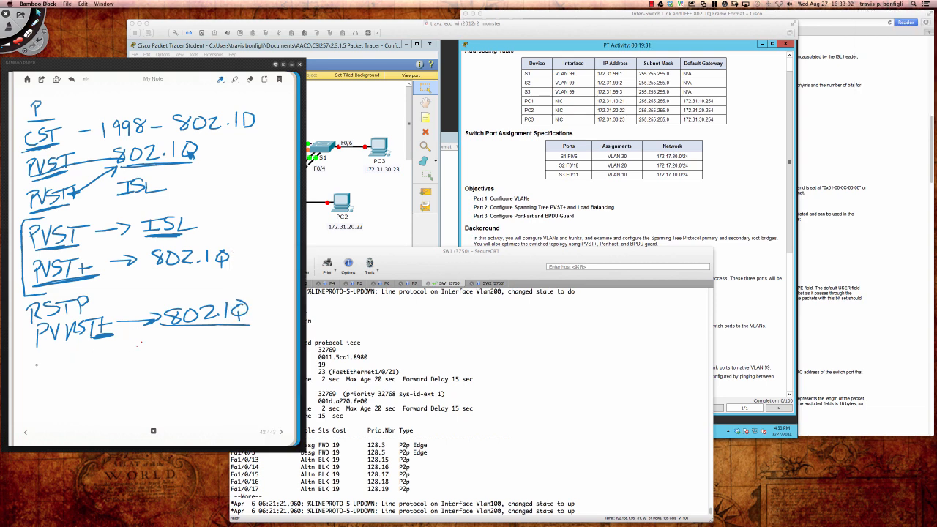
mouse_move(35, 378)
left_mouse_down()
mouse_move(41, 360)
mouse_move(57, 371)
left_mouse_up()
mouse_move(78, 357)
left_mouse_down()
mouse_move(78, 373)
mouse_move(92, 351)
left_mouse_up()
left_click_drag(105, 362, 169, 352)
mouse_move(182, 353)
left_mouse_down()
mouse_move(212, 363)
mouse_move(218, 344)
left_mouse_up()
left_click(198, 358)
left_click_drag(218, 346, 218, 360)
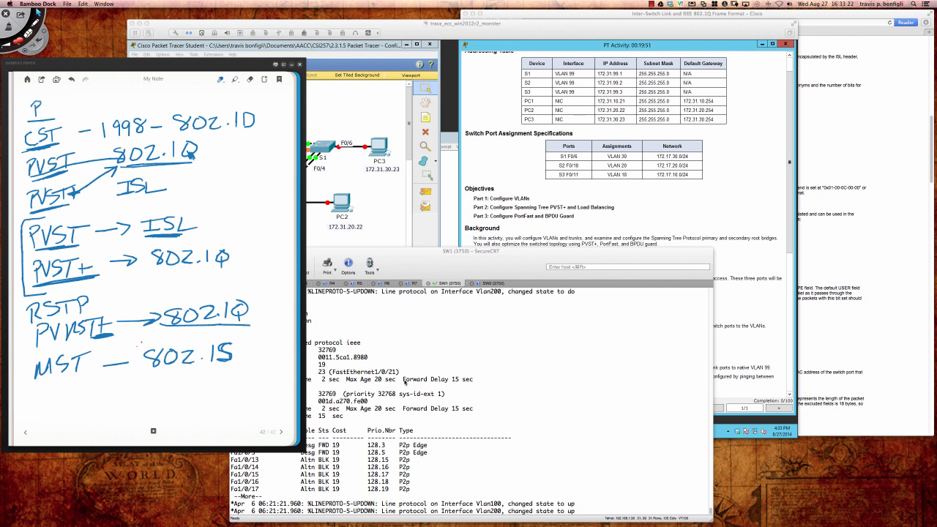
Switch to the Packet Tracer lab and open the command line of switch S1 over the lower part of the topology
left_click(475, 391)
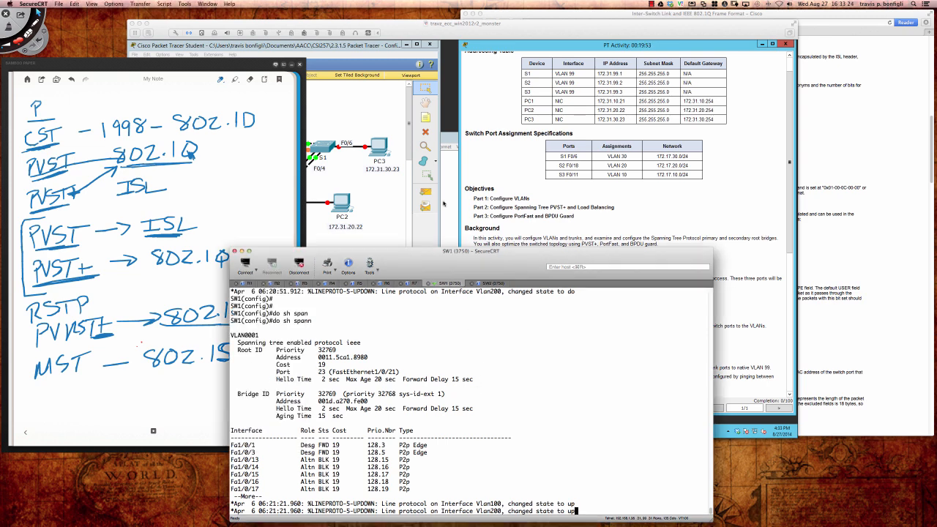
left_click(473, 36)
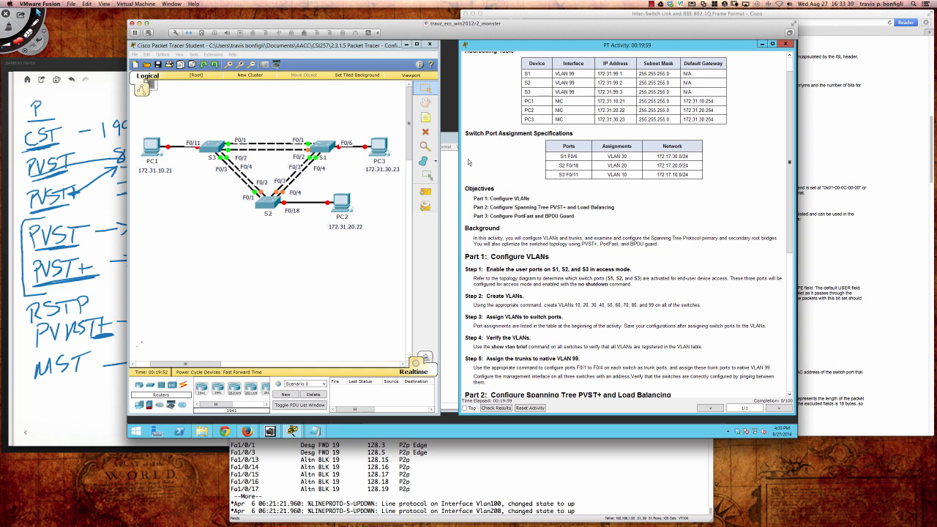
scroll(495, 228, "down", 1)
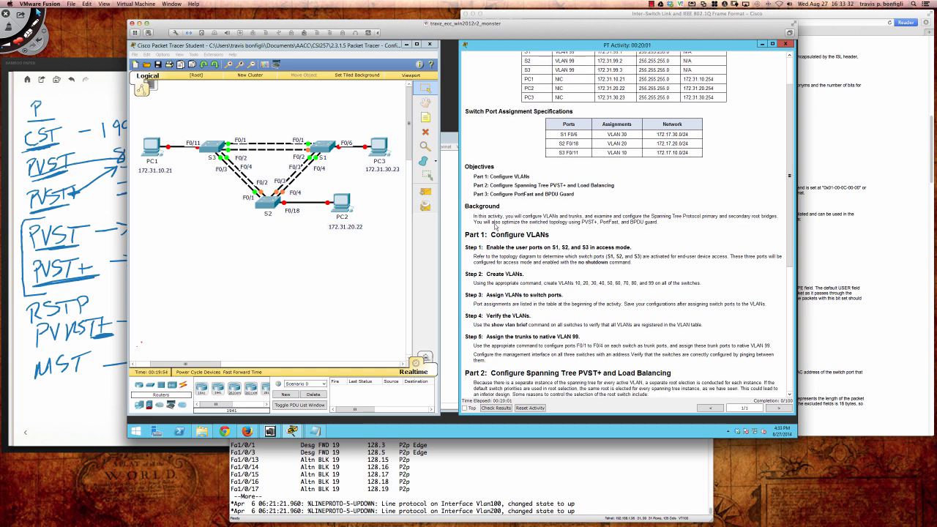
scroll(495, 226, "up", 1)
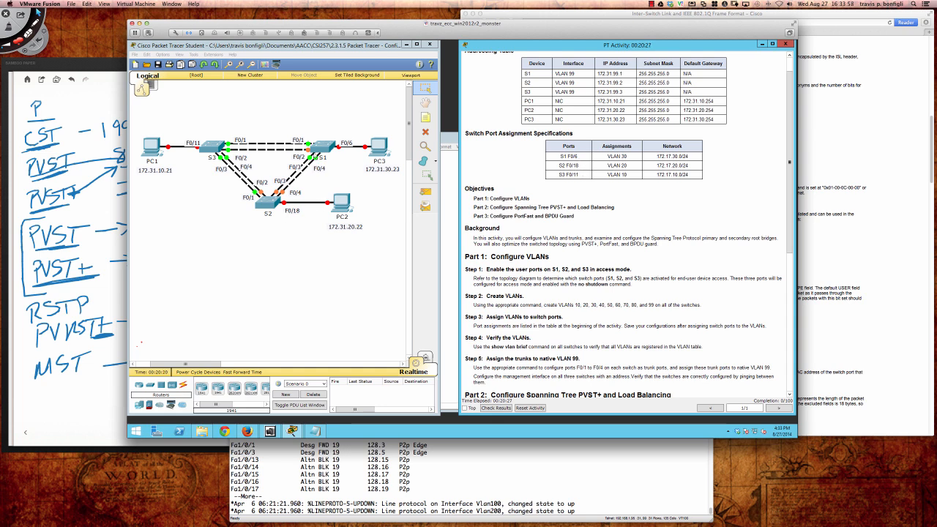
left_click(325, 147)
left_click_drag(409, 147, 259, 197)
left_click(259, 206)
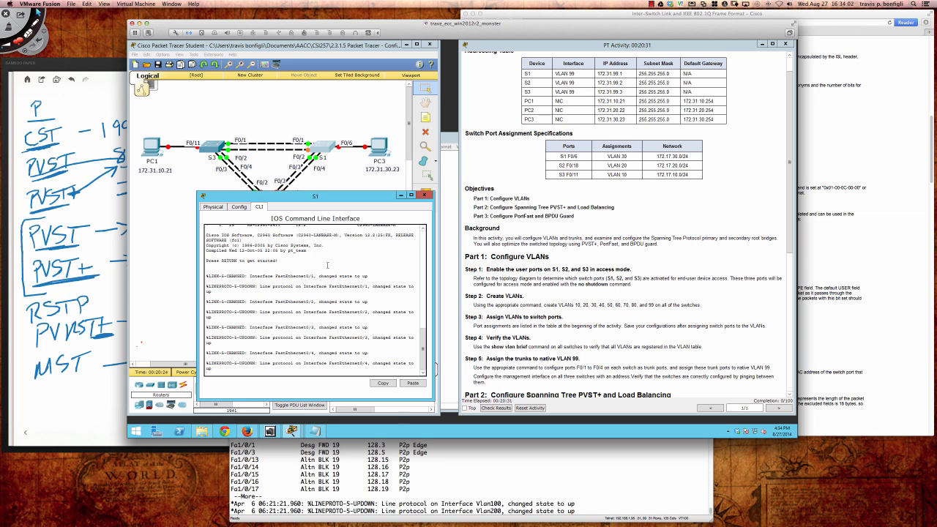
Enter privileged mode on S1 with en and start global configuration with conf t
key("Return")
key("Return")
key("Return")
key("Return")
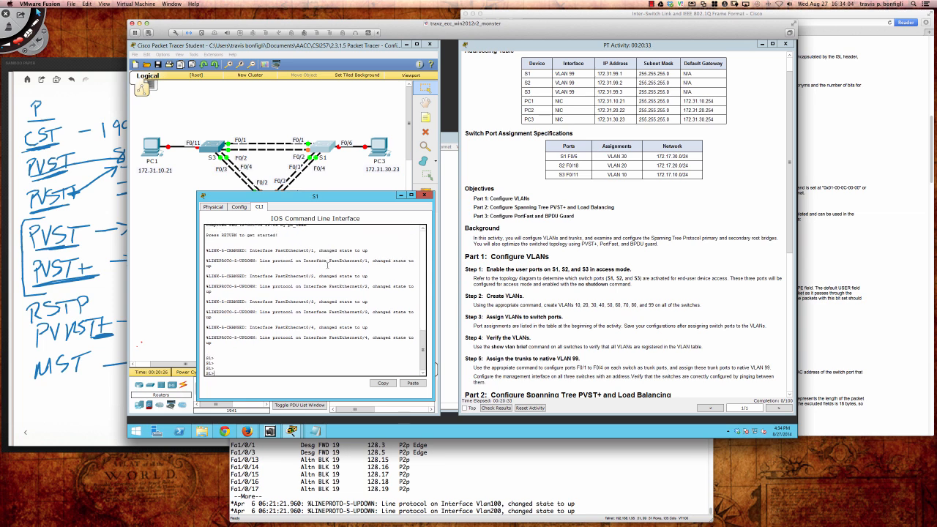
type("en")
key("Return")
type("conf t")
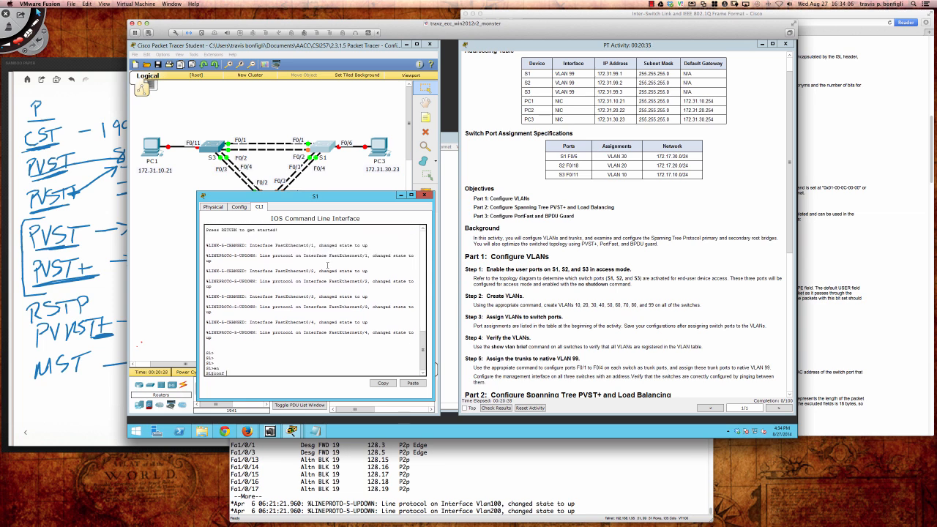
key("Return")
key("Return")
key("Return")
key("Return")
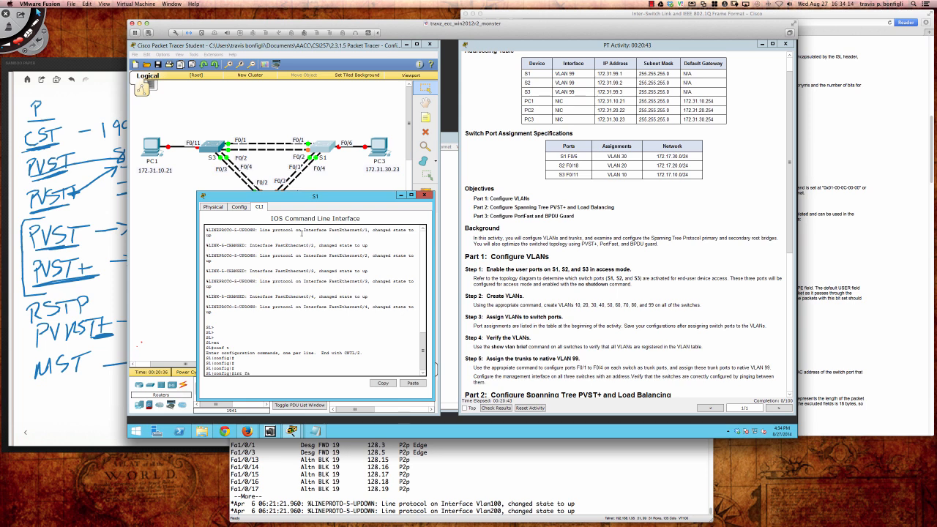
Select interface fa0/6 on S1 and set it to switchport mode access
type("int fa0/6")
key("Return")
key("Return")
key("Return")
key("Return")
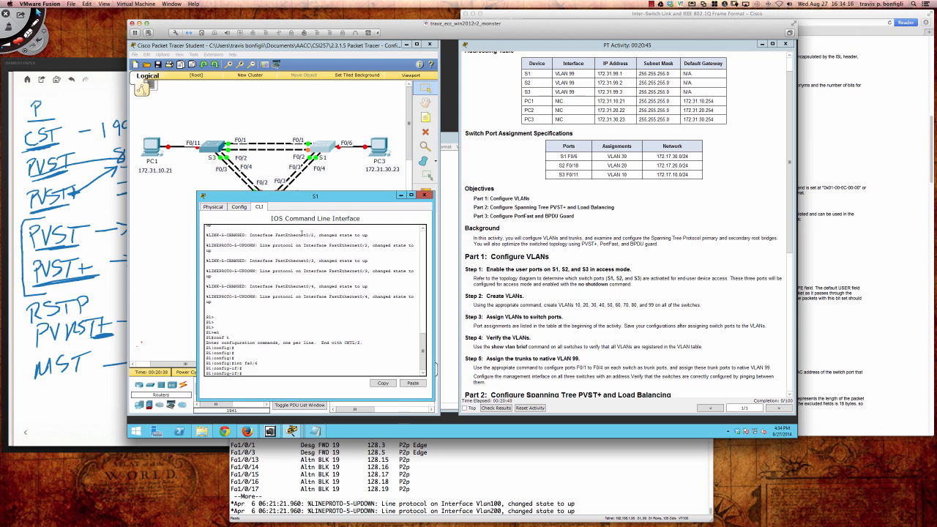
type("swi")
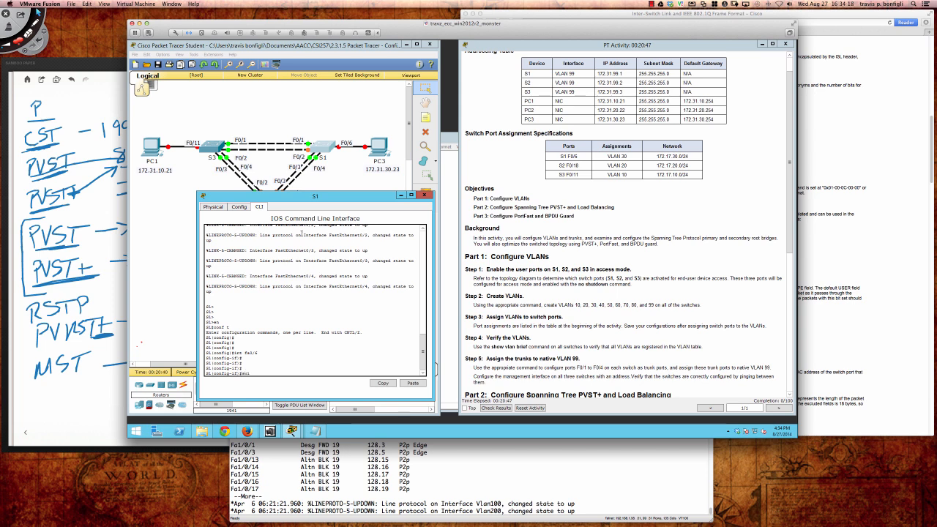
key("Tab")
type("mode acc")
key("Tab")
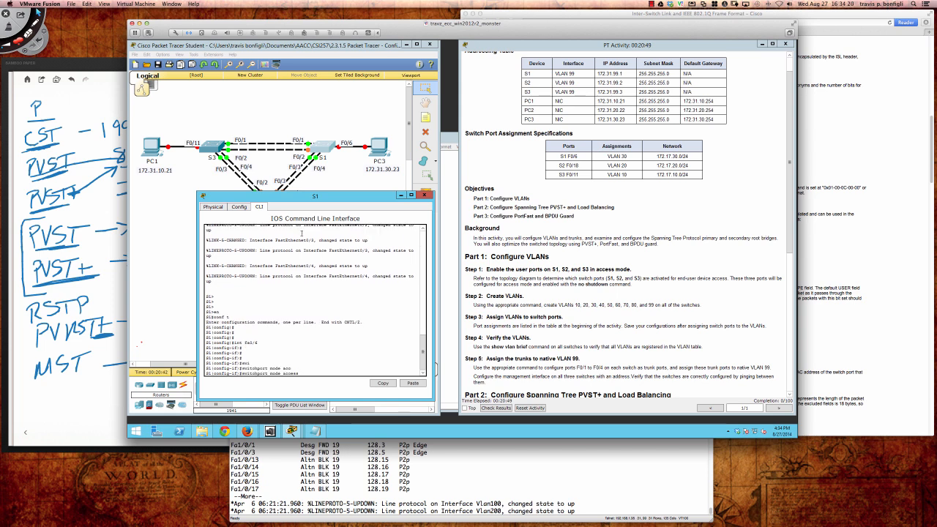
key("Return")
Assign interface fa0/6 on S1 to VLAN 30 with switchport access vlan 30
type("sw")
key("Tab")
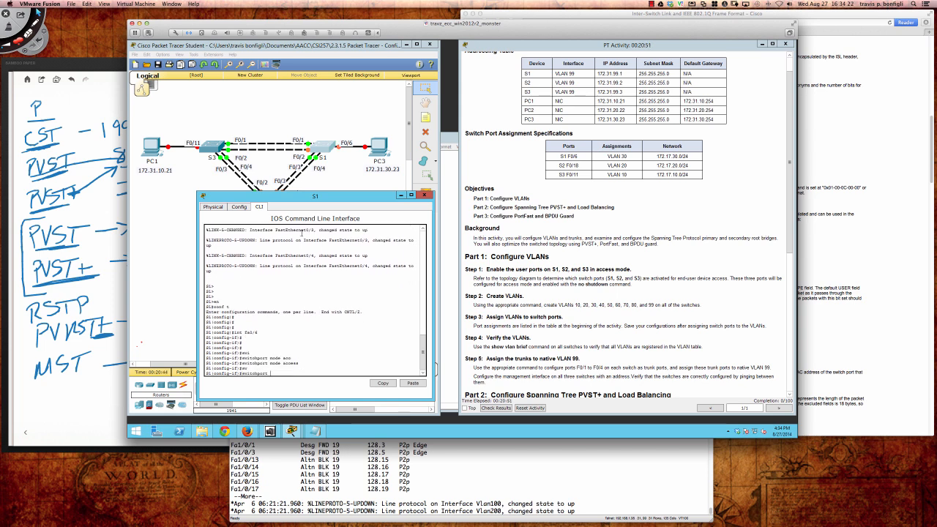
type("acc")
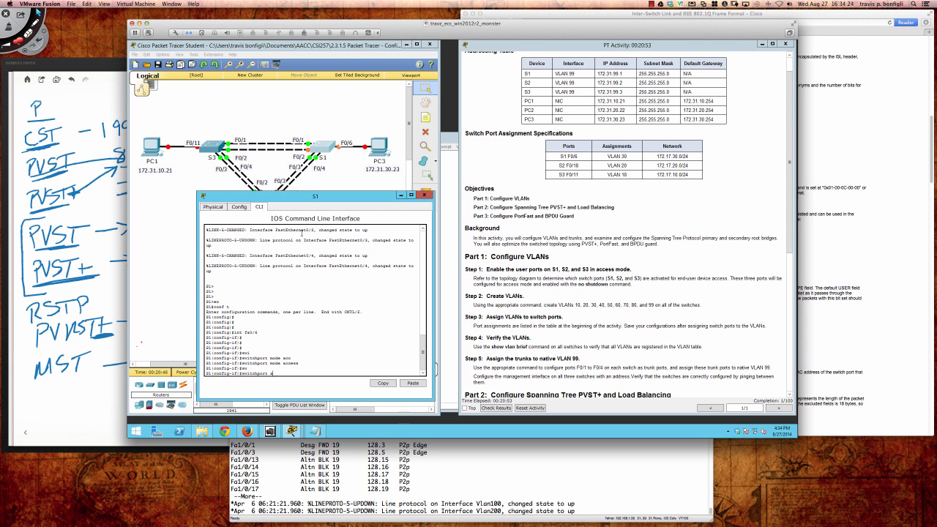
key("Tab")
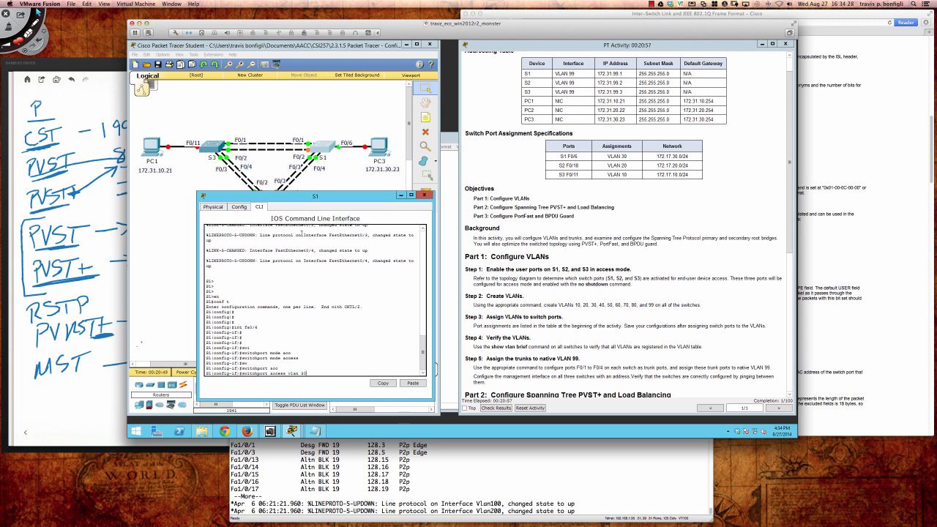
key("Return")
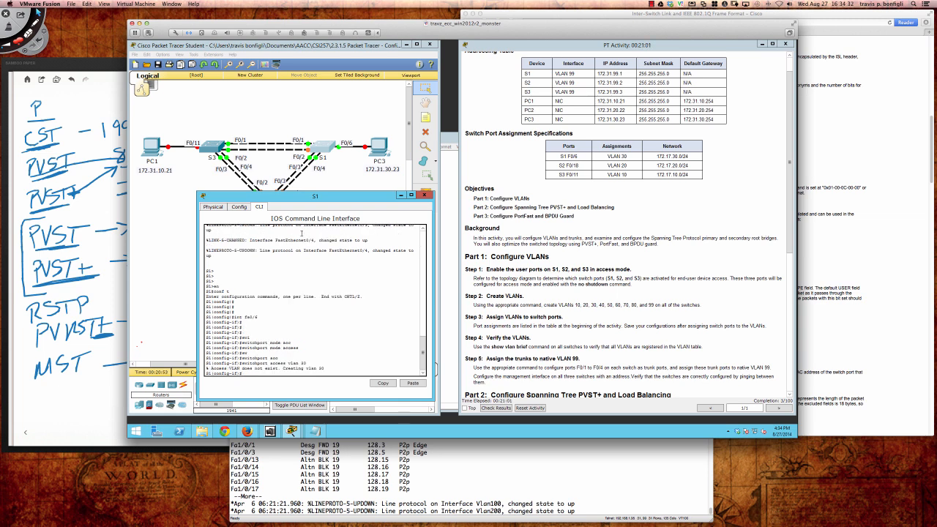
key("Return")
key("Return")
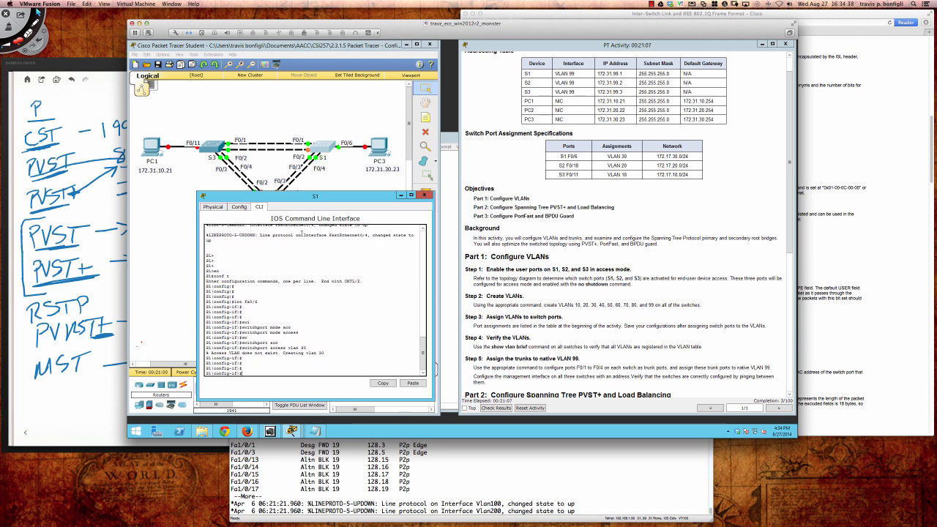
Enable PortFast on S1's fa0/6 interface with spanning-tree portfast
type("span")
key("Tab")
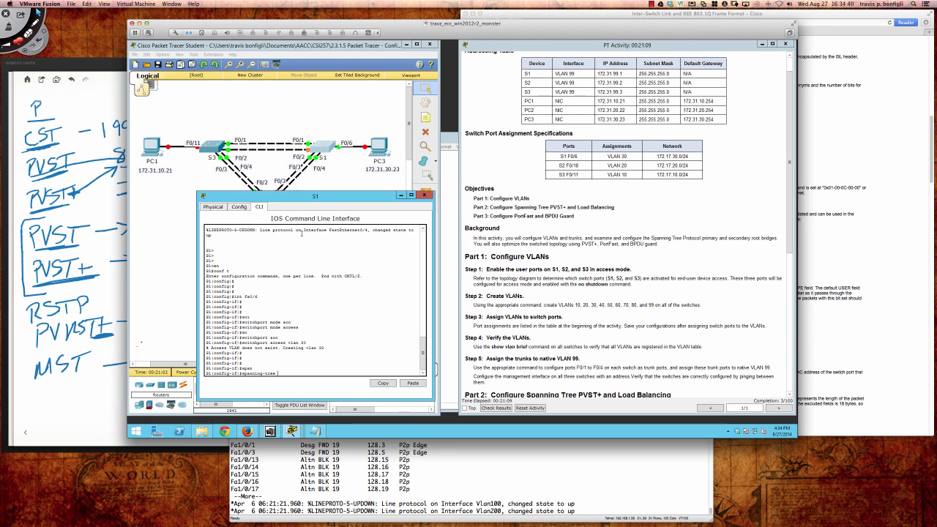
type("por")
key("Tab")
key("Return")
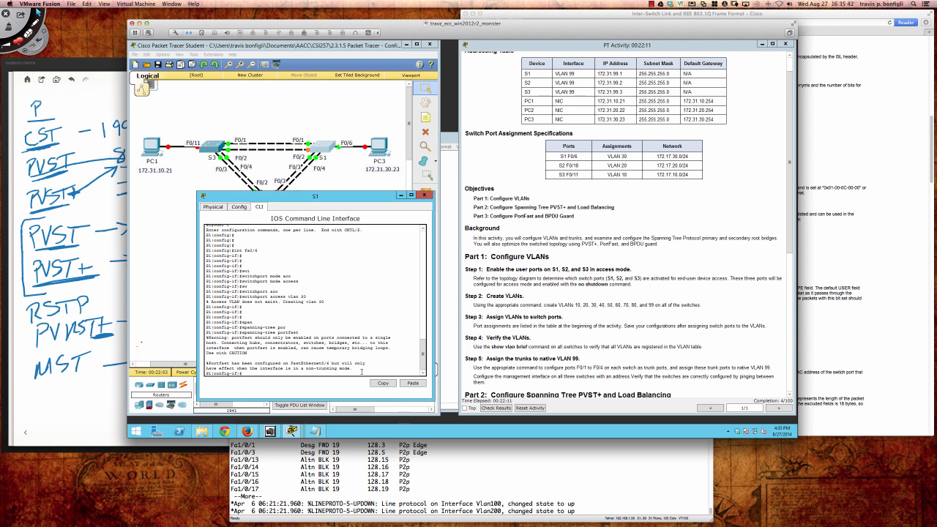
Return to the handwritten notes, turn to a new blank page and write an underlined TCN heading
left_click(112, 213)
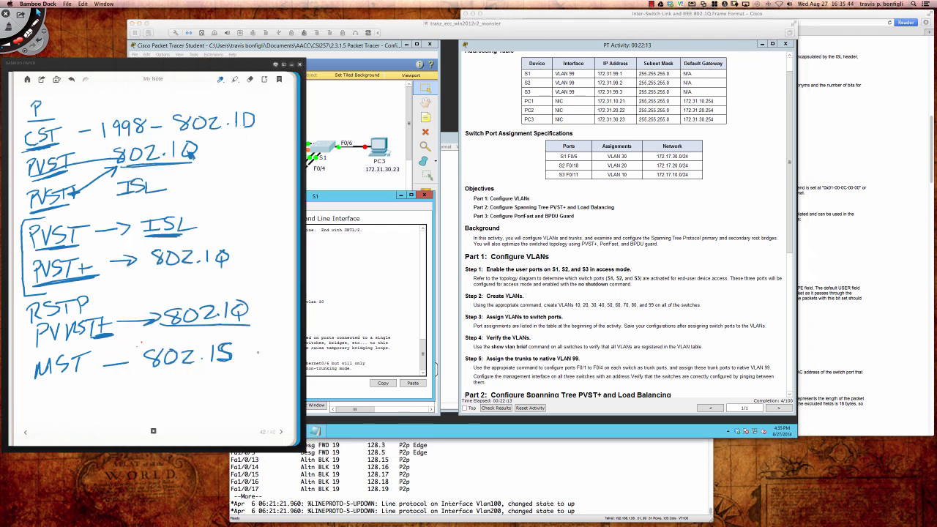
left_click(280, 431)
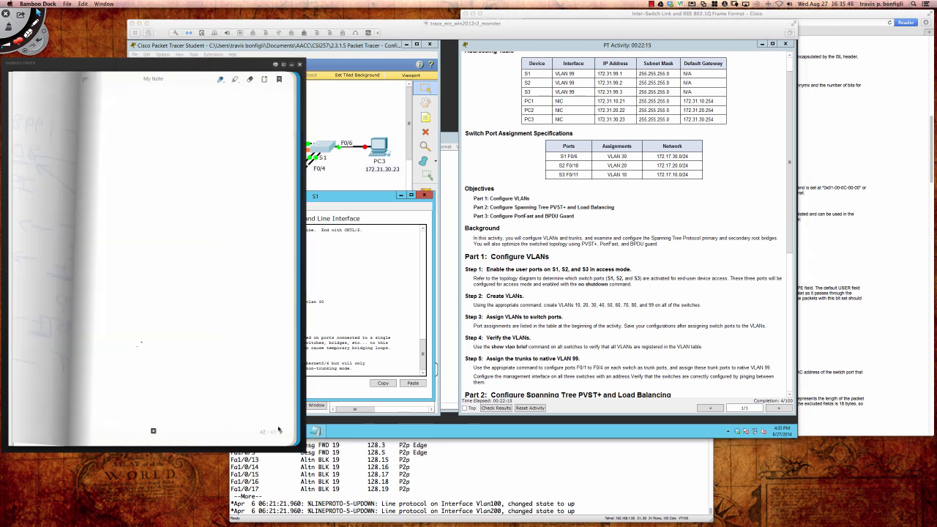
mouse_move(100, 121)
left_mouse_down()
mouse_move(99, 142)
mouse_move(112, 120)
mouse_move(125, 141)
mouse_move(145, 135)
mouse_move(153, 110)
left_mouse_up()
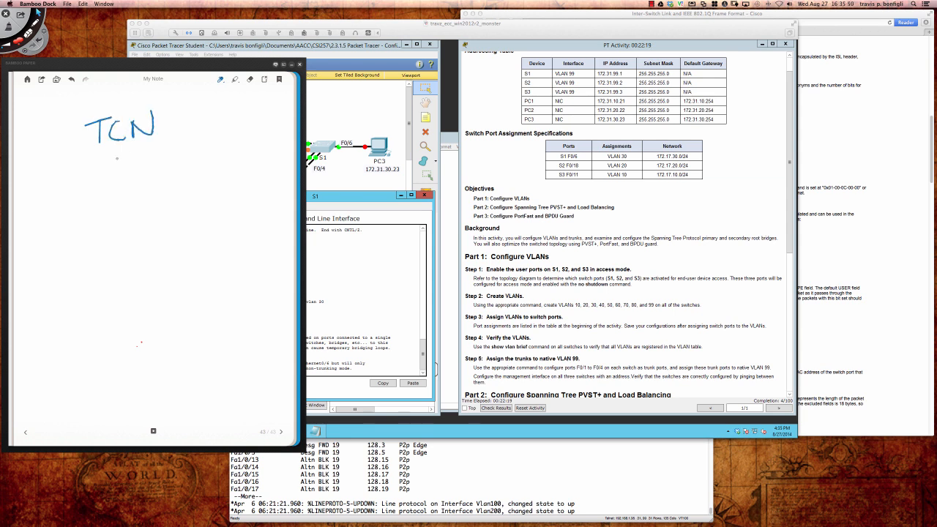
left_click_drag(67, 154, 172, 143)
Sketch a switch with four ports below the TCN heading and connect a PC to one port
mouse_move(49, 201)
left_mouse_down()
mouse_move(51, 171)
mouse_move(242, 153)
mouse_move(196, 192)
mouse_move(45, 201)
mouse_move(70, 182)
mouse_move(63, 173)
mouse_move(79, 199)
mouse_move(66, 190)
mouse_move(90, 182)
mouse_move(82, 172)
mouse_move(90, 198)
mouse_move(88, 186)
left_mouse_up()
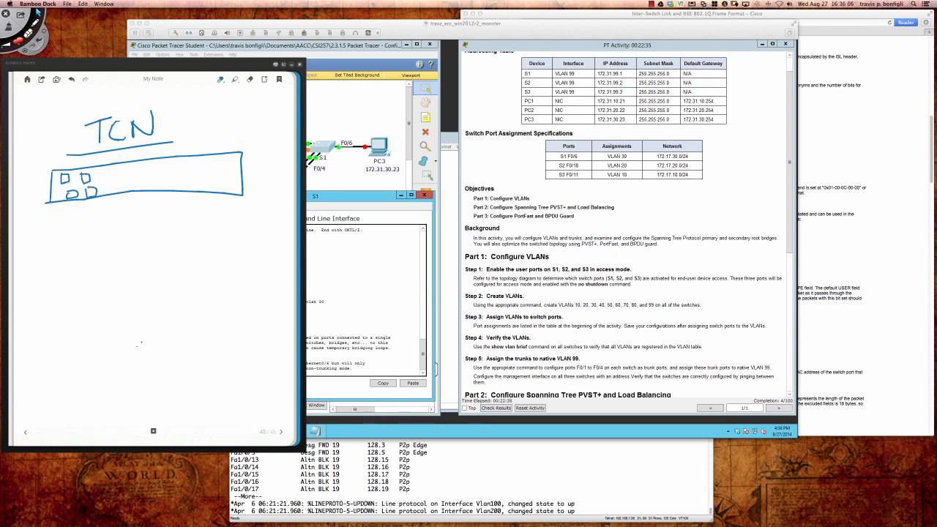
mouse_move(32, 228)
left_mouse_down()
mouse_move(30, 250)
mouse_move(55, 248)
mouse_move(52, 239)
mouse_move(92, 196)
left_mouse_up()
Underline TCN again, write BPDU after it and add a short underline beneath the first letters of TCN
mouse_move(86, 153)
left_mouse_down()
mouse_move(155, 144)
mouse_move(114, 149)
mouse_move(141, 147)
left_mouse_up()
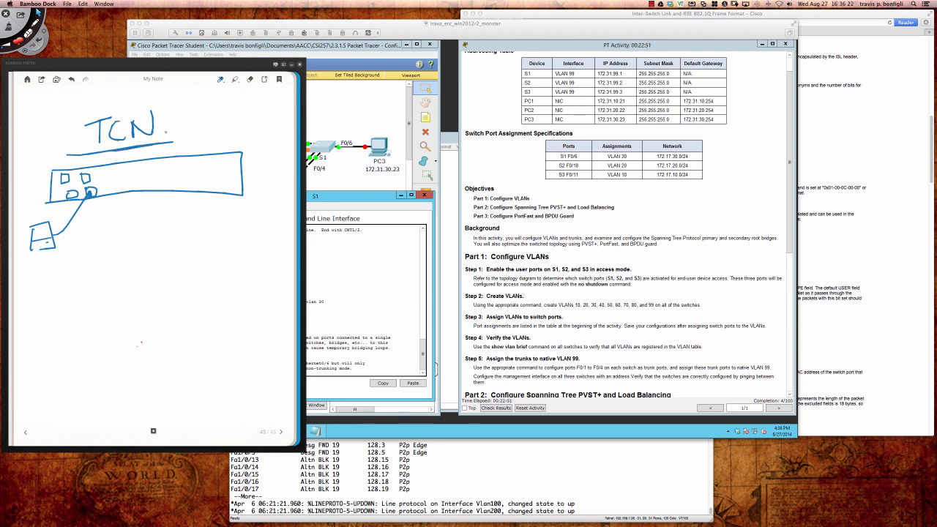
mouse_move(178, 113)
left_mouse_down()
mouse_move(178, 133)
mouse_move(196, 133)
left_mouse_up()
left_click_drag(196, 114, 208, 132)
left_click_drag(207, 110, 215, 129)
left_click_drag(220, 110, 233, 111)
left_click_drag(99, 148, 117, 147)
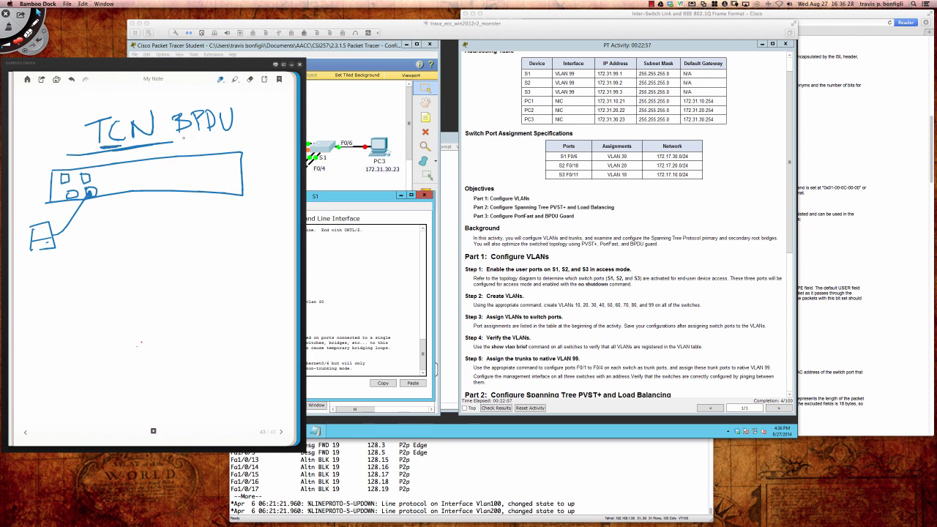
Underline BPDU in the notes heading and write PVST+ beneath the switch and PC sketch
left_click_drag(181, 138, 224, 140)
mouse_move(51, 255)
left_mouse_down()
mouse_move(52, 274)
mouse_move(54, 265)
left_mouse_up()
mouse_move(62, 254)
left_mouse_down()
mouse_move(67, 272)
mouse_move(72, 253)
left_mouse_up()
mouse_move(86, 253)
left_mouse_down()
mouse_move(74, 267)
mouse_move(90, 267)
left_mouse_up()
left_click_drag(83, 252, 114, 256)
left_click_drag(109, 250, 108, 263)
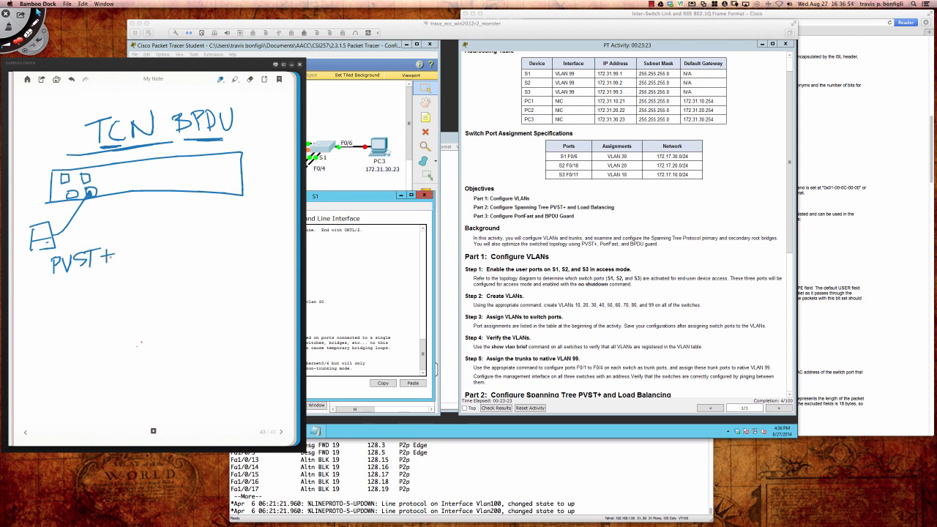
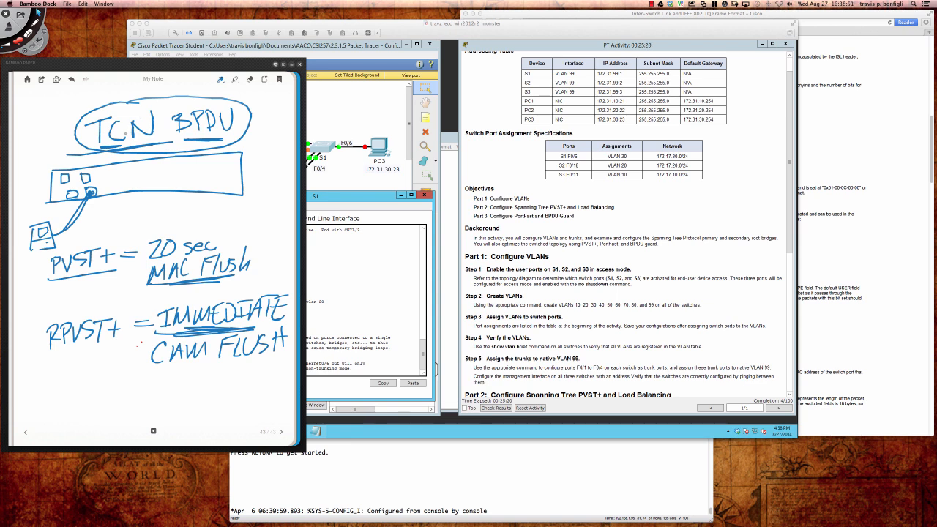
Return to S1's command line in Packet Tracer and list the spanning-tree options available for interface fa0/6
left_click(351, 313)
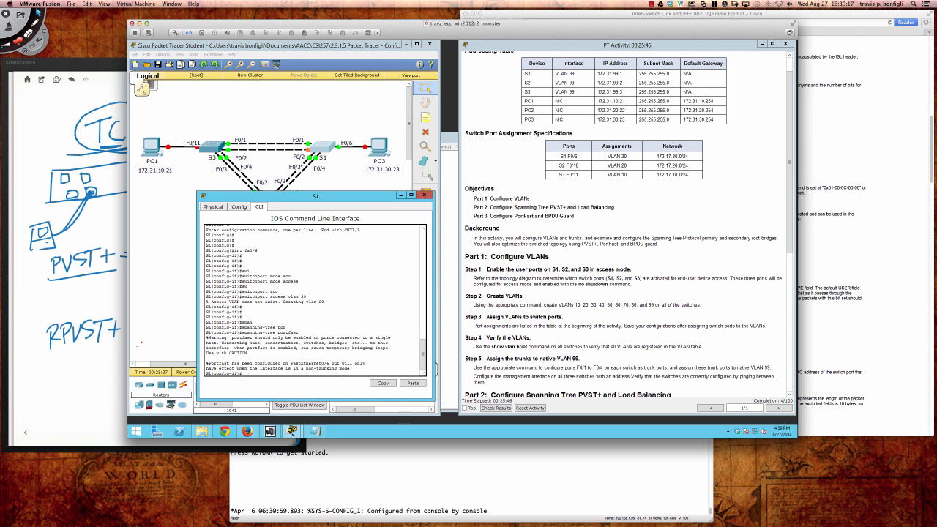
key("Return")
key("Return")
key("Return")
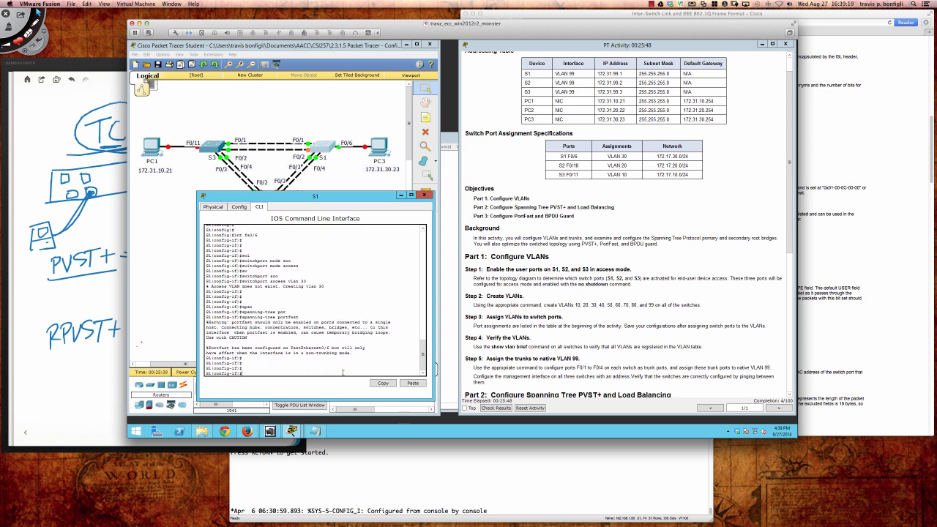
type("span")
key("Tab")
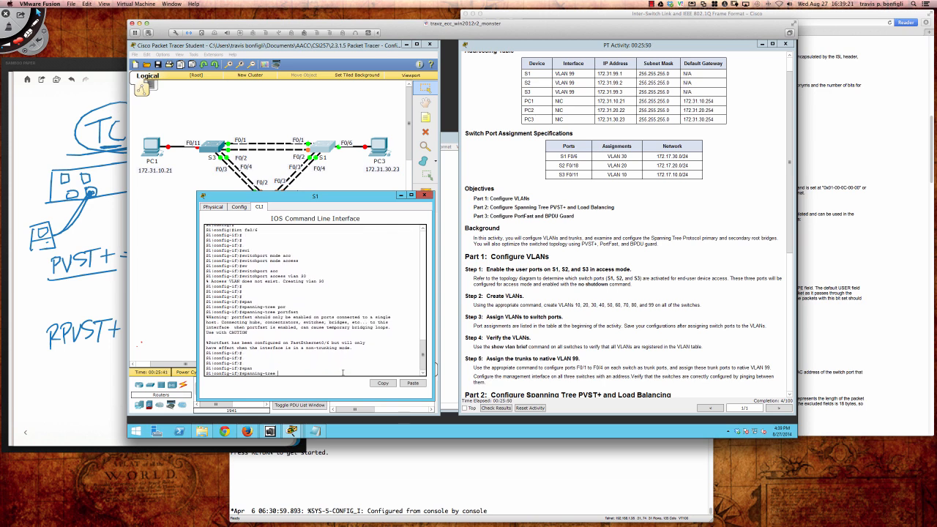
type("?")
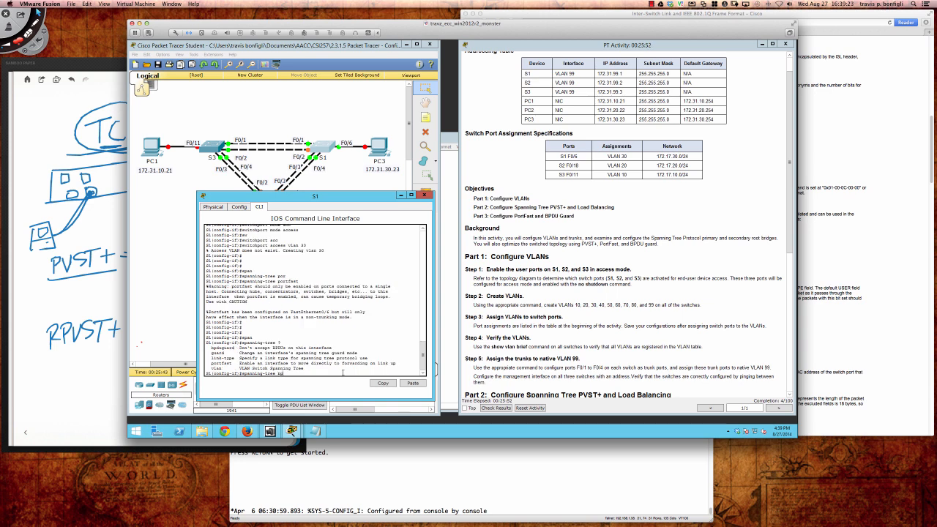
Enable BPDU guard on S1's fa0/6 interface with spanning-tree bpduguard enable
type("bpdu")
key("Tab")
type("?")
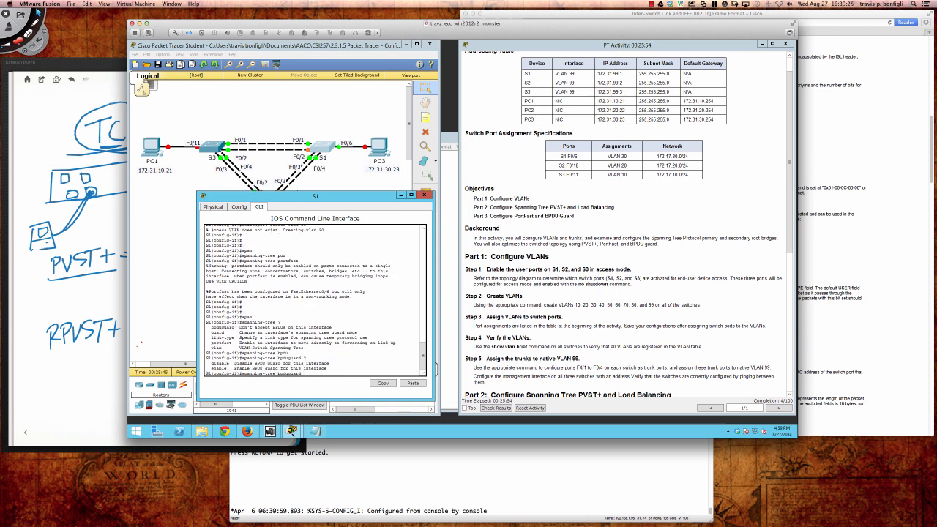
type("en")
key("Tab")
type("?")
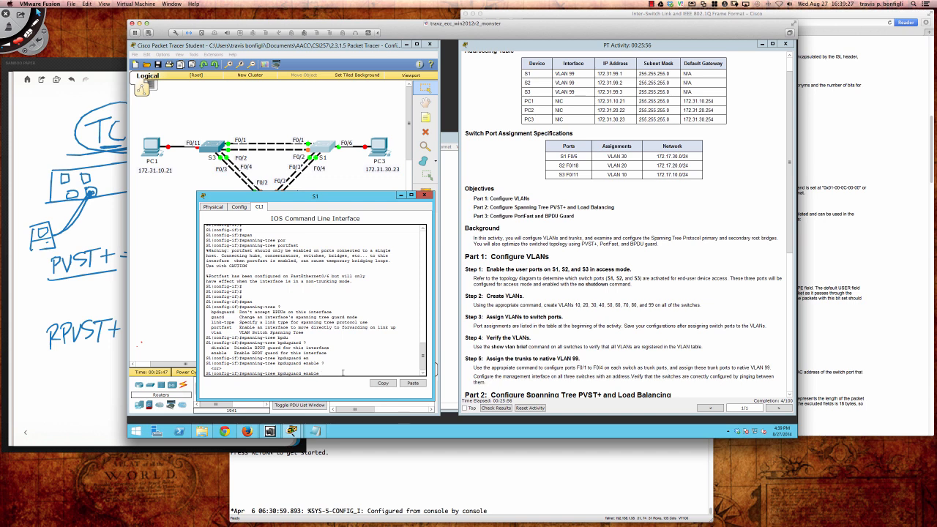
key("Return")
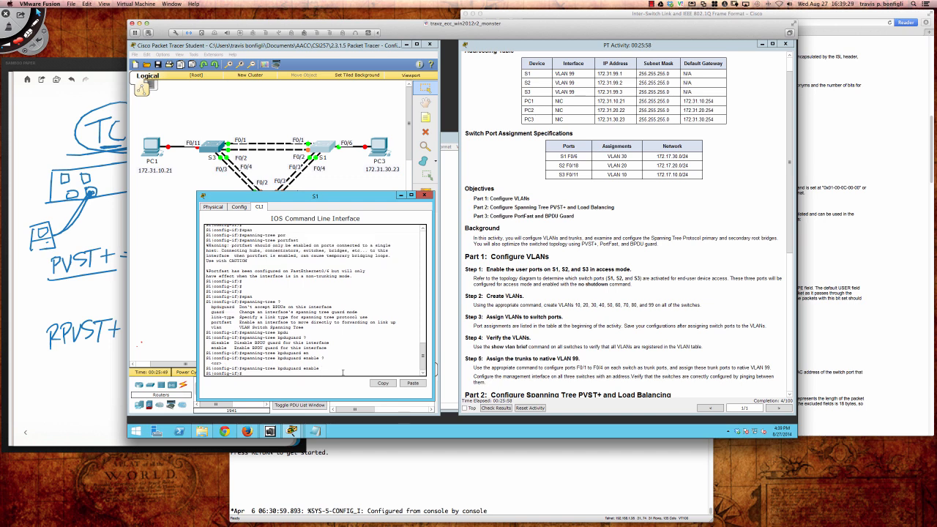
key("Return")
key("Return")
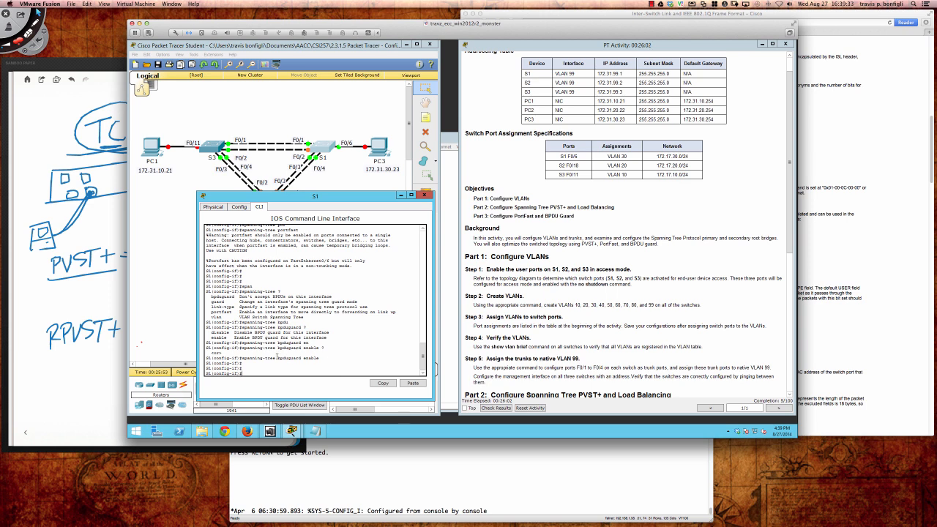
Annotate the topology in red with Deskscribble: sketch a switch labelled S4, circle S2's F0/18 port and link the two
left_click_drag(278, 358, 300, 357)
left_click(330, 360)
left_click(176, 259)
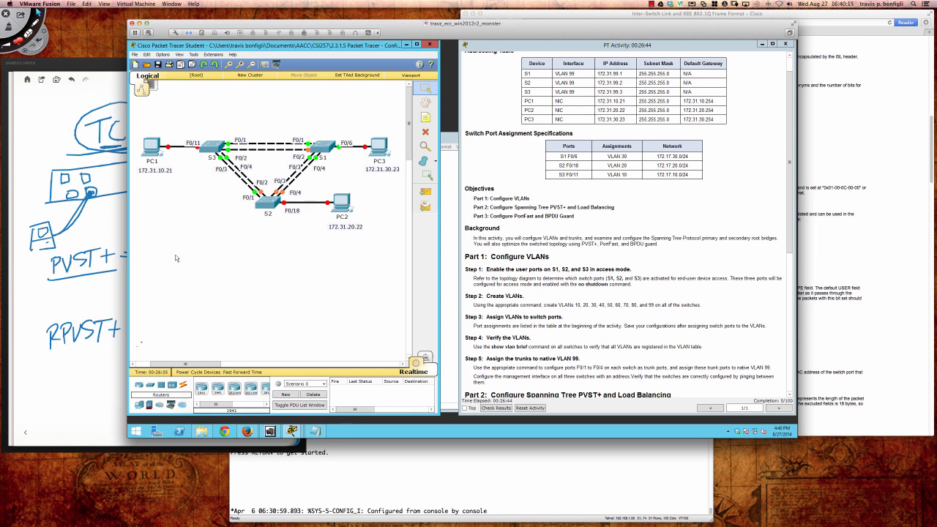
key("ctrl+shift+d")
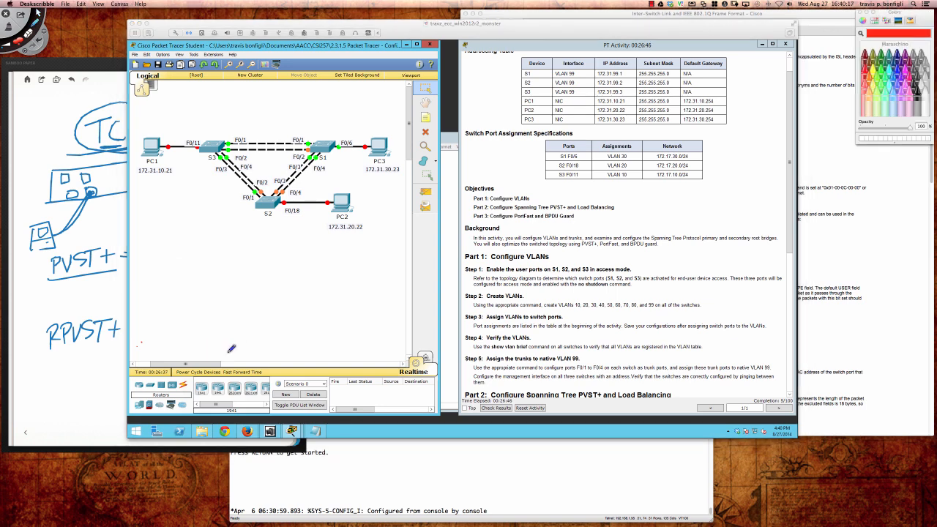
mouse_move(169, 234)
left_mouse_down()
mouse_move(208, 236)
mouse_move(162, 262)
mouse_move(194, 258)
left_mouse_up()
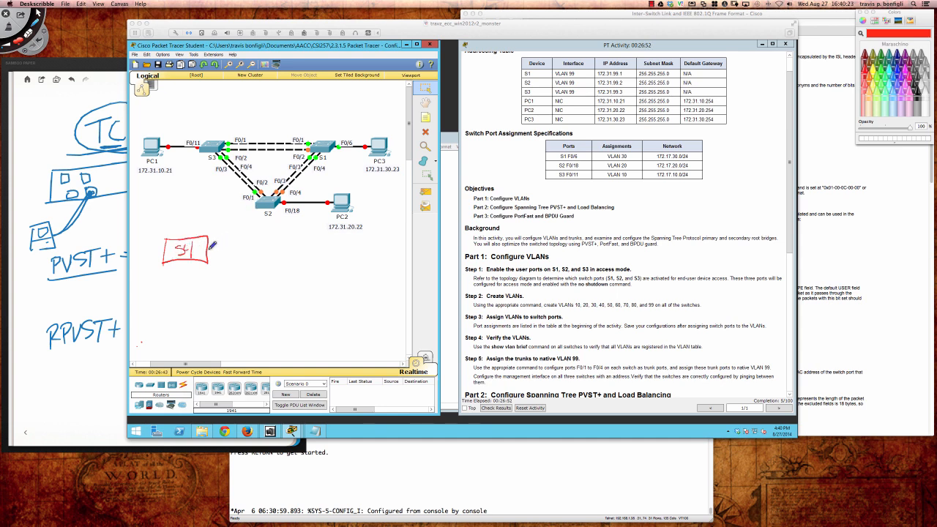
mouse_move(282, 203)
left_mouse_down()
mouse_move(281, 213)
mouse_move(298, 193)
mouse_move(288, 211)
left_mouse_up()
mouse_move(210, 246)
left_mouse_down()
mouse_move(278, 223)
mouse_move(283, 195)
left_mouse_up()
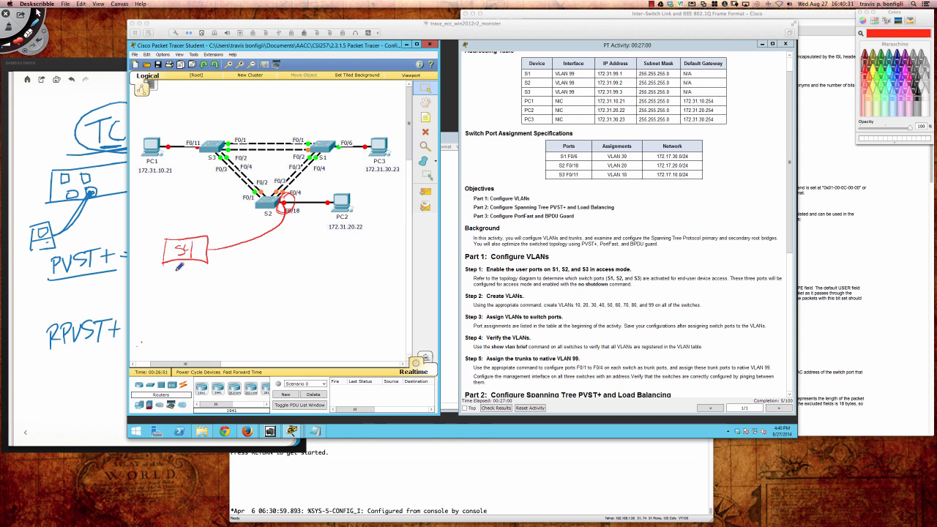
Write 0 beneath the sketched S4, write ROOT and 4096 above S3, and circle S4
left_click_drag(184, 269, 183, 269)
left_click_drag(208, 130, 227, 117)
left_click_drag(183, 269, 182, 269)
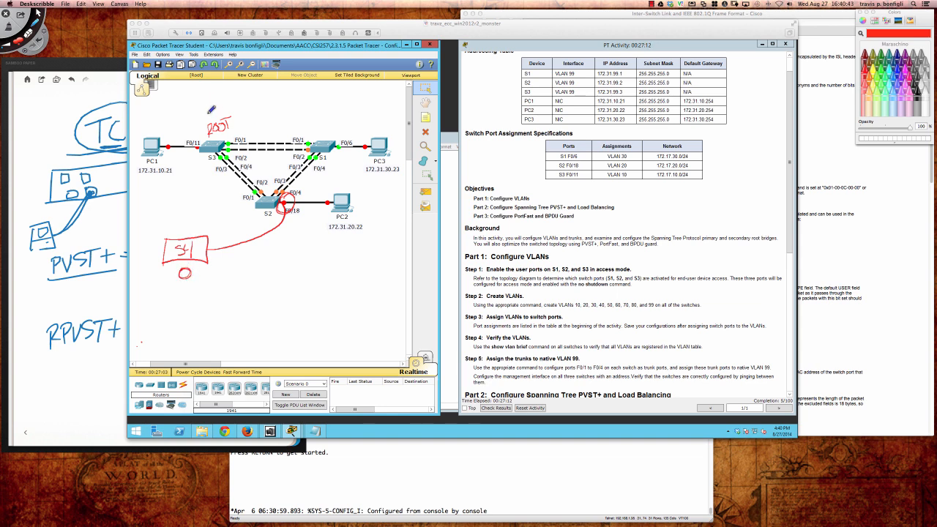
left_click_drag(205, 107, 209, 117)
mouse_move(216, 107)
left_mouse_down()
mouse_move(236, 103)
mouse_move(234, 111)
left_mouse_up()
mouse_move(178, 216)
left_mouse_down()
mouse_move(175, 278)
mouse_move(222, 237)
mouse_move(183, 217)
left_mouse_up()
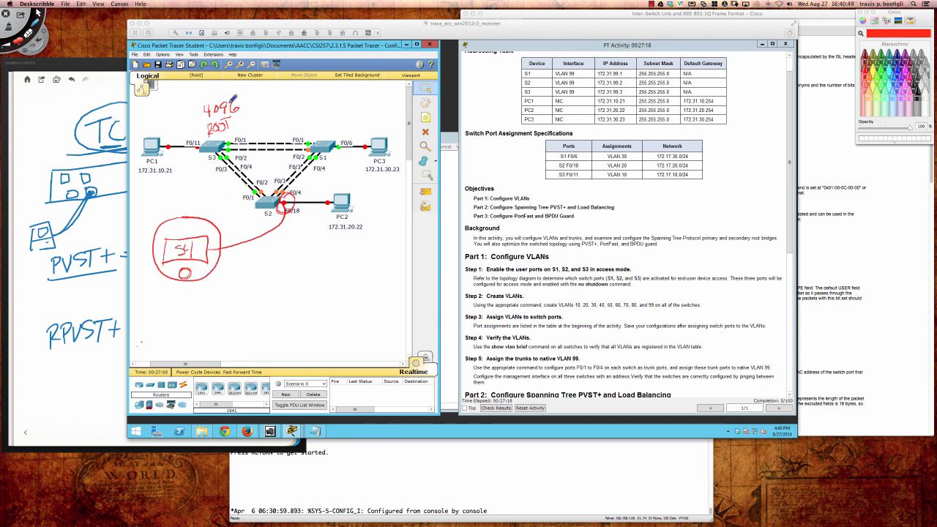
Circle and scribble out the root label above S3, and write ROOT above the sketched S4
mouse_move(238, 93)
left_mouse_down()
mouse_move(214, 96)
mouse_move(228, 140)
mouse_move(219, 91)
left_mouse_up()
left_click_drag(172, 229, 210, 212)
mouse_move(230, 108)
left_mouse_down()
mouse_move(212, 103)
mouse_move(249, 111)
left_mouse_up()
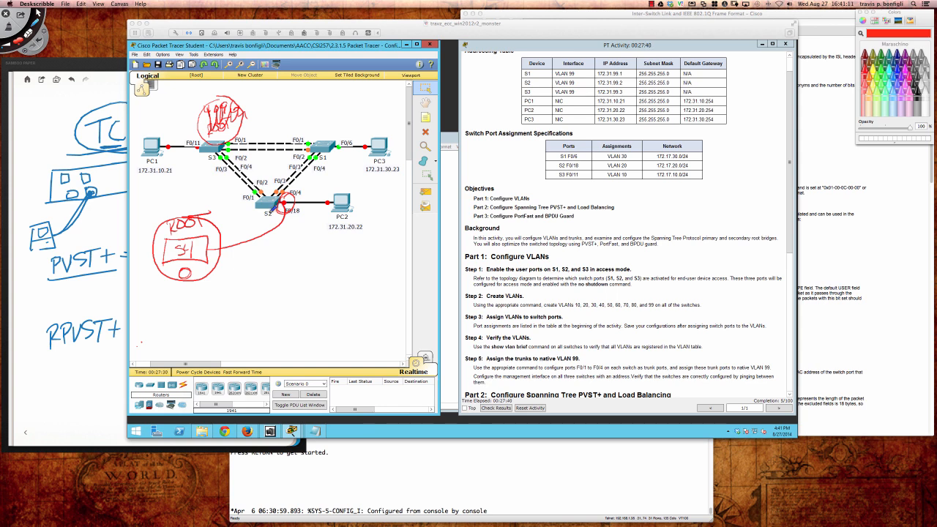
Clear the red annotations from the topology and reopen S1's command line in Packet Tracer
key("super+n")
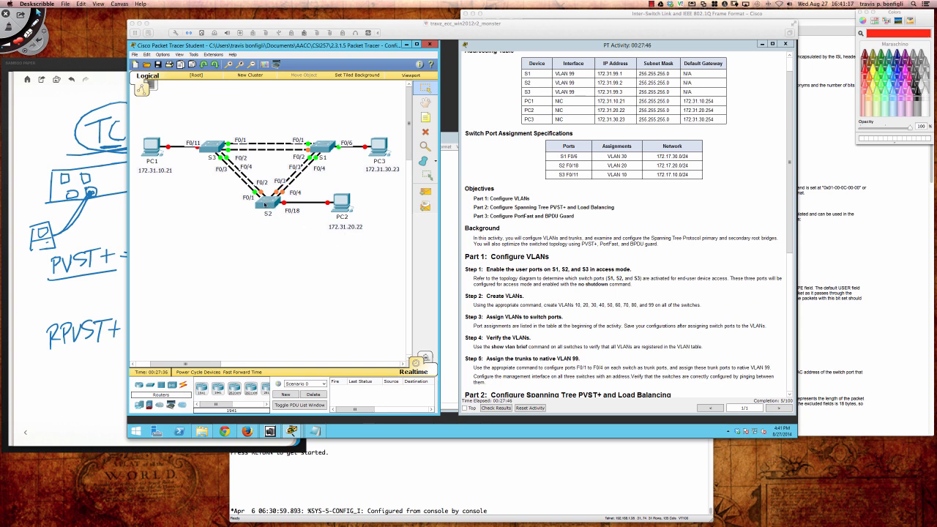
left_click(311, 160)
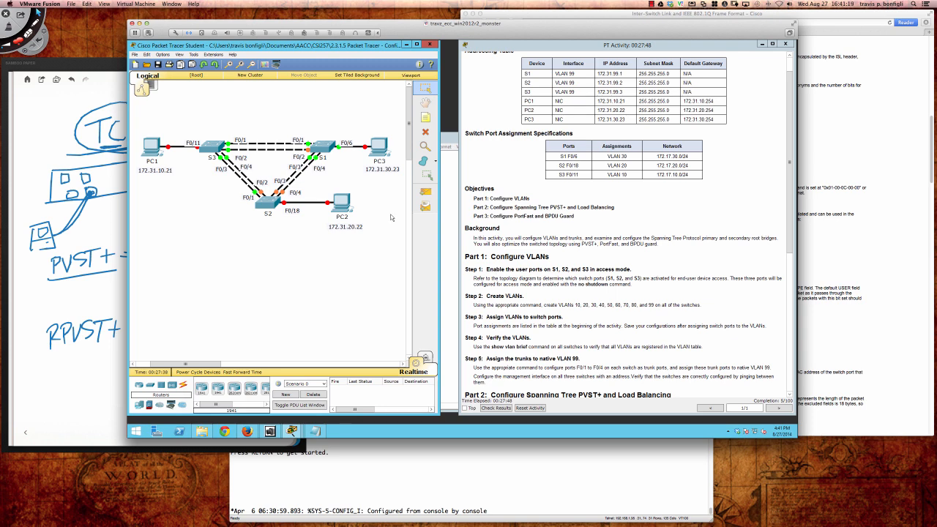
left_click(331, 148)
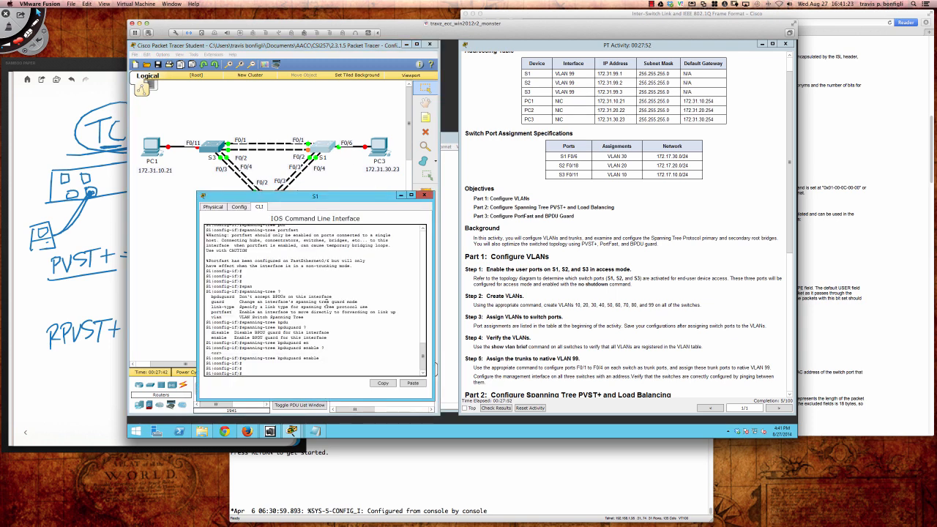
Exit interface configuration on S1 and try to create VLANs 10, 20 and 30 with a single vlan 10,20,30 command
key("Return")
key("Return")
key("Return")
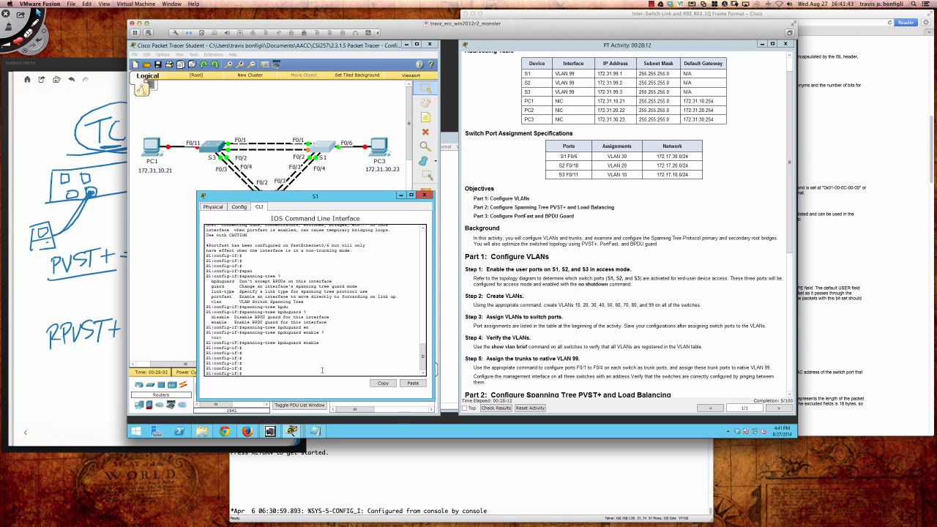
key("Return")
key("Return")
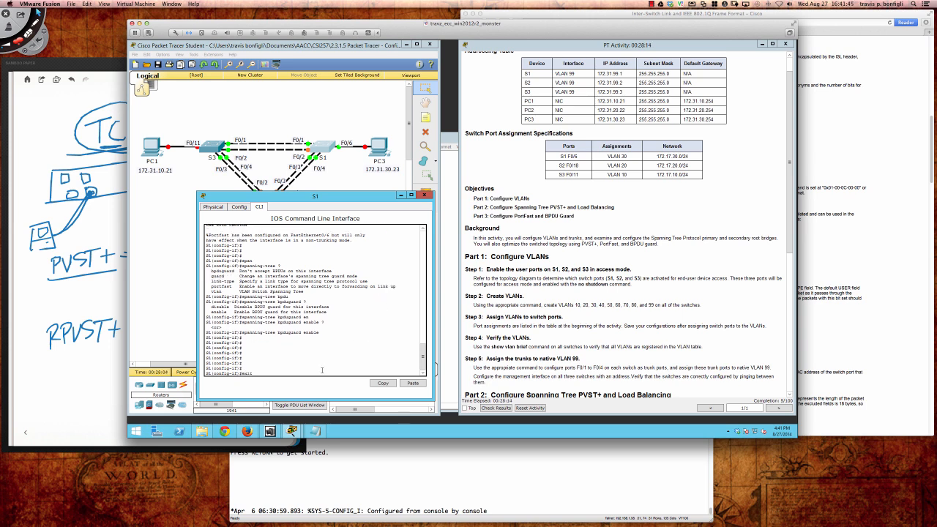
type("exit")
key("Return")
key("Return")
key("Return")
key("Return")
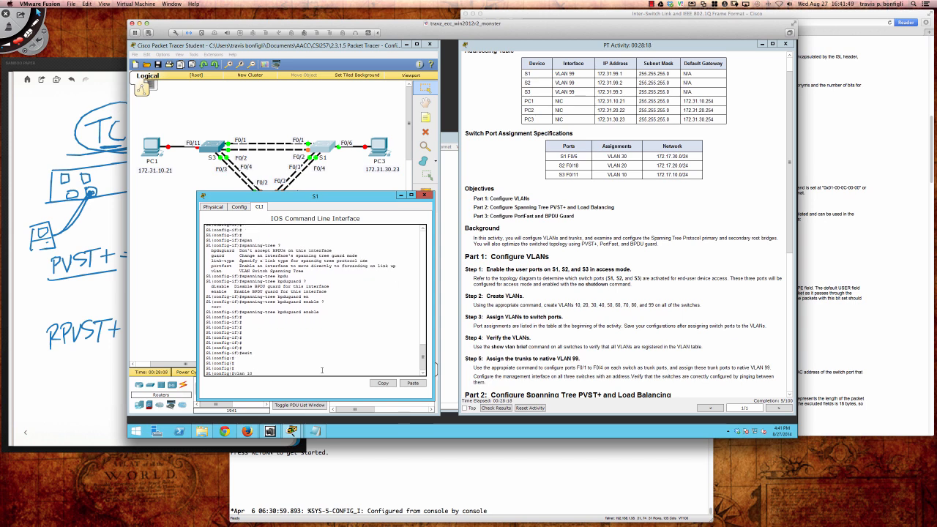
type("vlan 10,20,30")
key("Return")
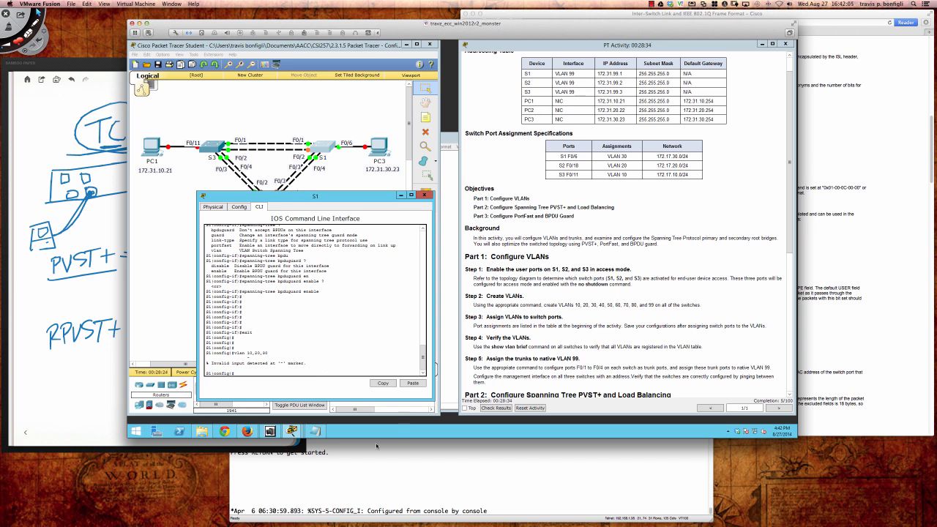
Switch to the SW1 console session in SecureCRT and enter privileged EXEC mode
left_click(452, 467)
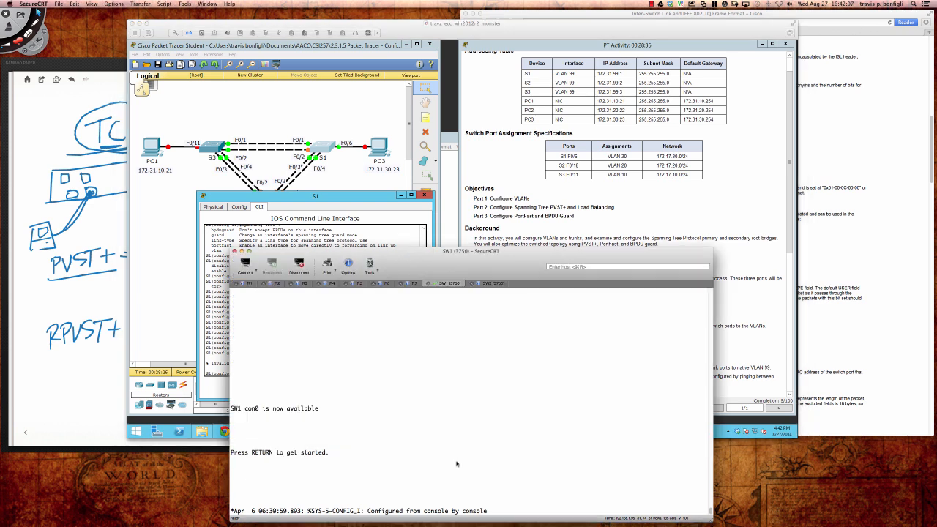
key("Return")
key("Return")
key("Return")
key("Return")
key("Return")
key("Return")
key("Return")
key("Return")
key("Return")
key("Return")
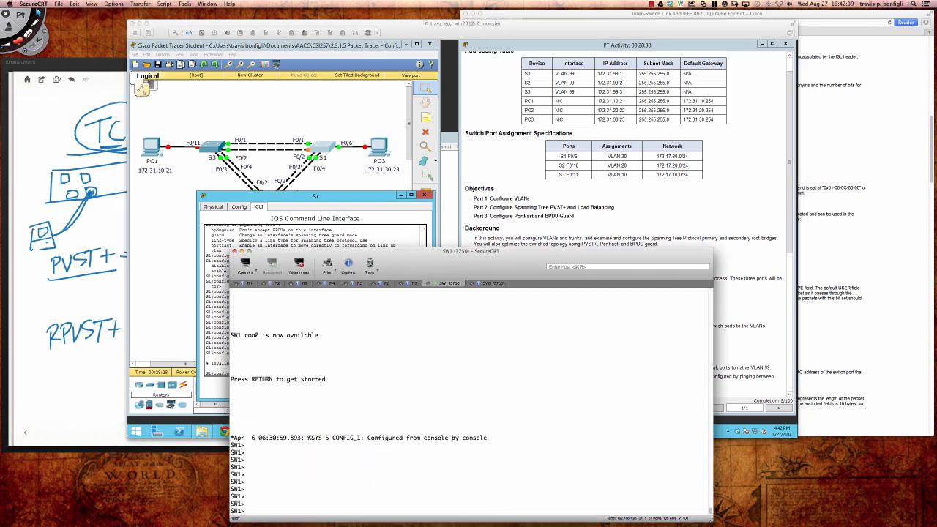
type("en")
key("Return")
key("Return")
key("Return")
key("Return")
key("Return")
key("Return")
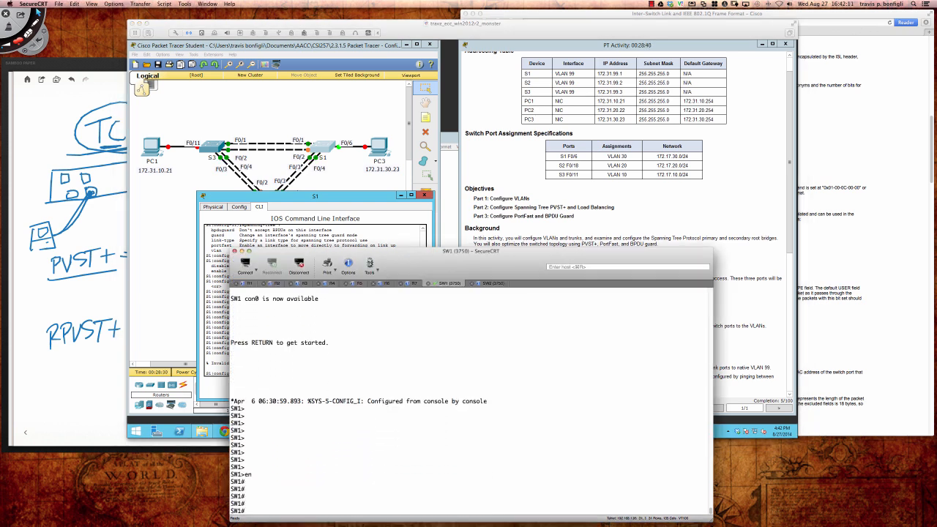
Enter global configuration mode on SW1 and create its VLANs with the single command vlan 10,20,30,40,50,609,70
type("conf t")
key("Return")
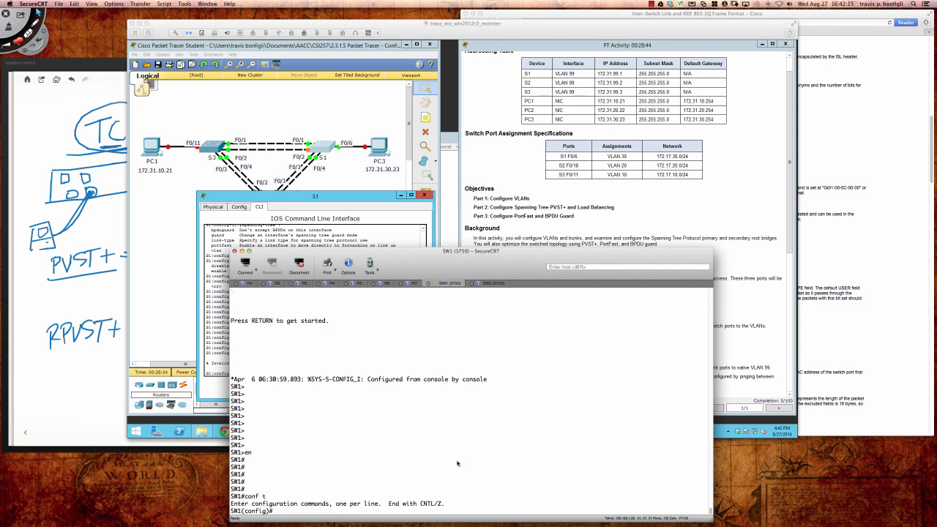
type("vlan 10,20,30,40,50,609,7")
key("Return")
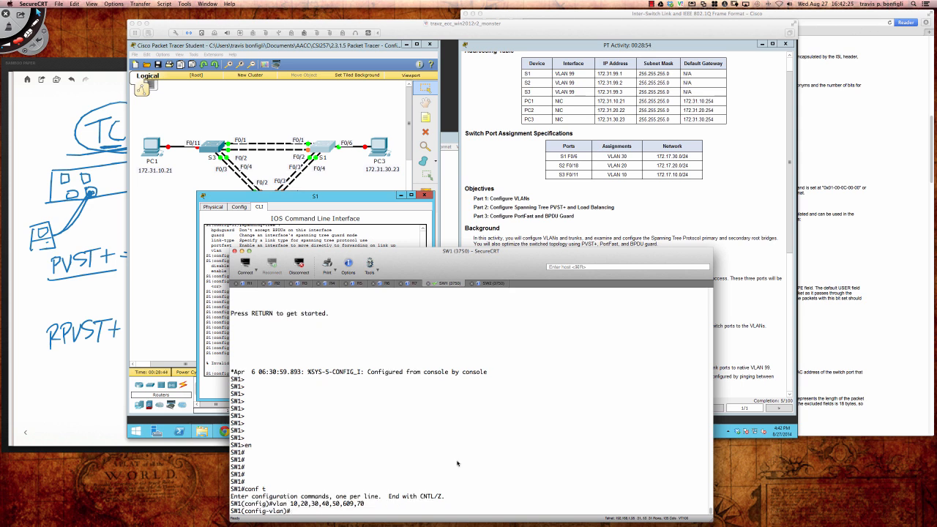
Display SW1's brief VLAN list from VLAN configuration mode with do sh vlan bri
type("do sh vlan bri")
key("Return")
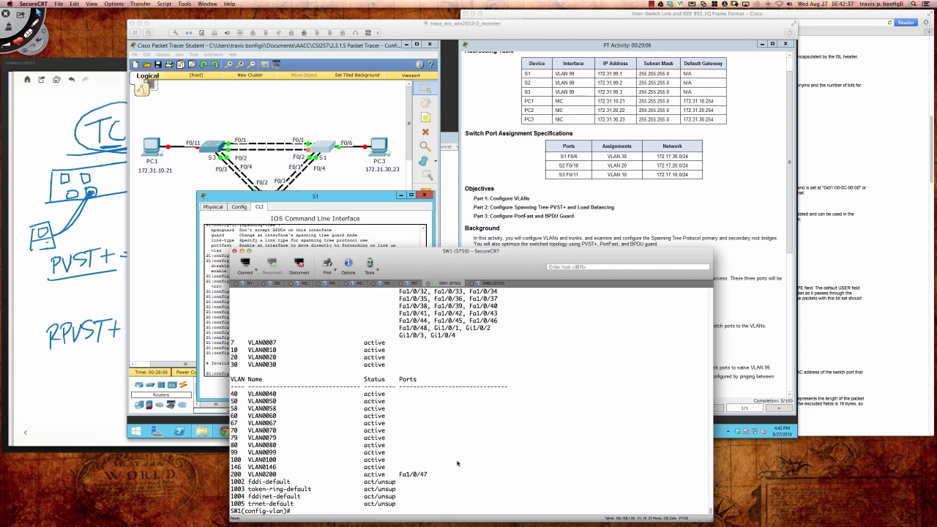
key("Return")
key("Return")
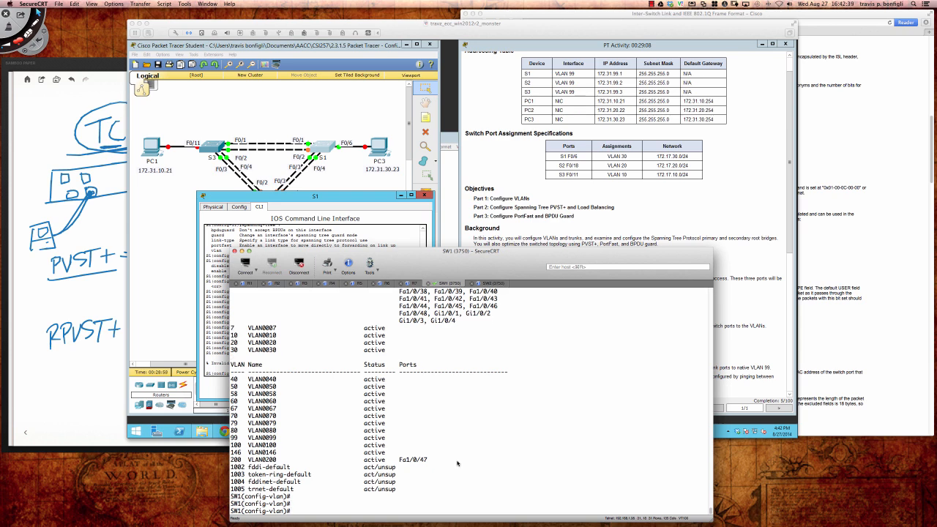
Exit VLAN configuration mode on SW1 to apply the newly entered VLANs
type("exit")
key("Return")
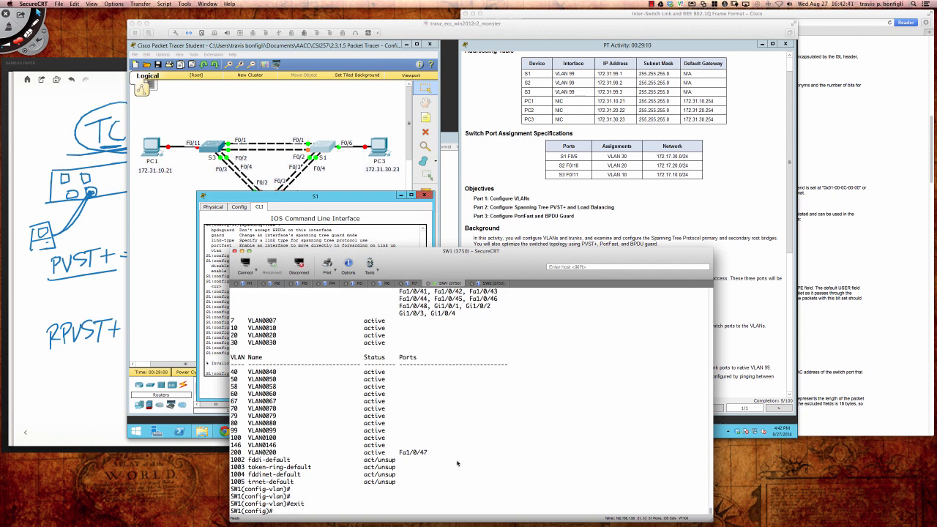
key("Return")
key("Return")
key("Return")
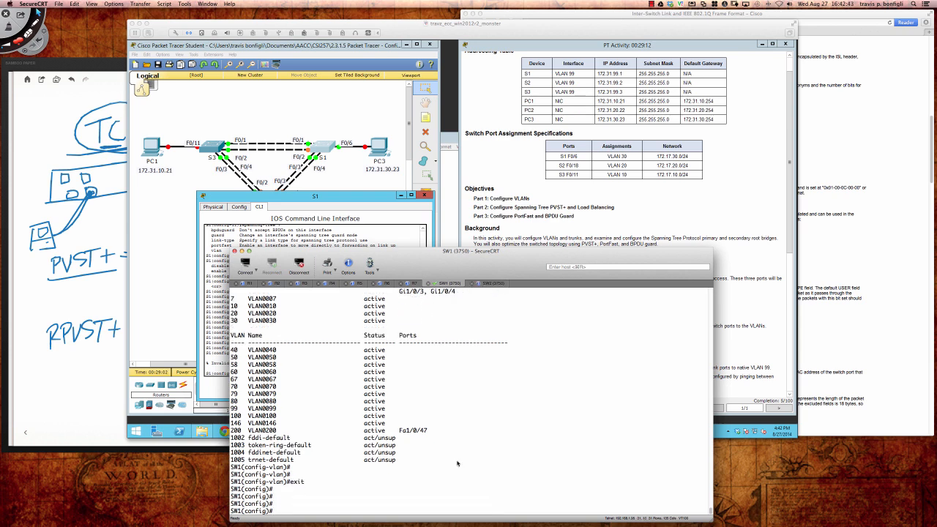
Display SW1's brief VLAN list again from global configuration mode, highlight the VLAN 609 entry and review the earlier output
type("do sh vlan bri")
key("Tab")
key("Return")
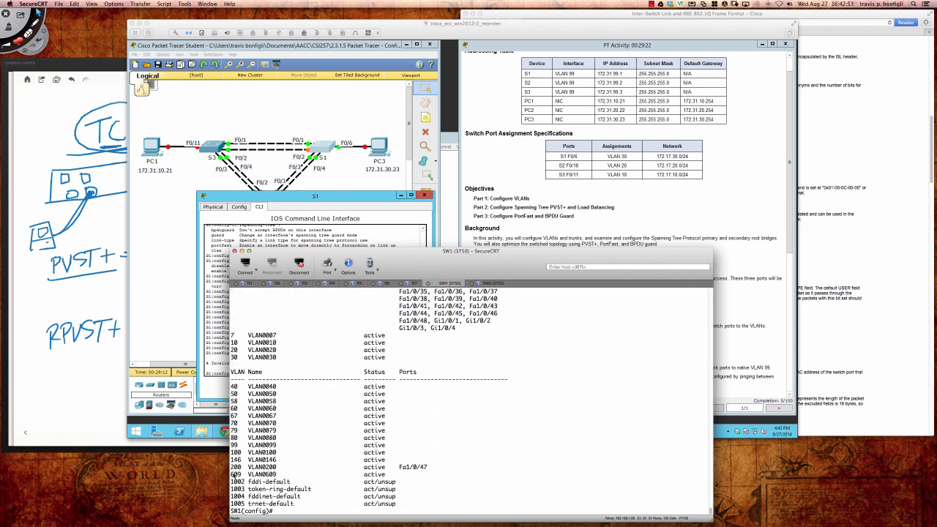
double_click(235, 475)
left_click_drag(236, 474, 388, 474)
scroll(288, 405, "up", 12)
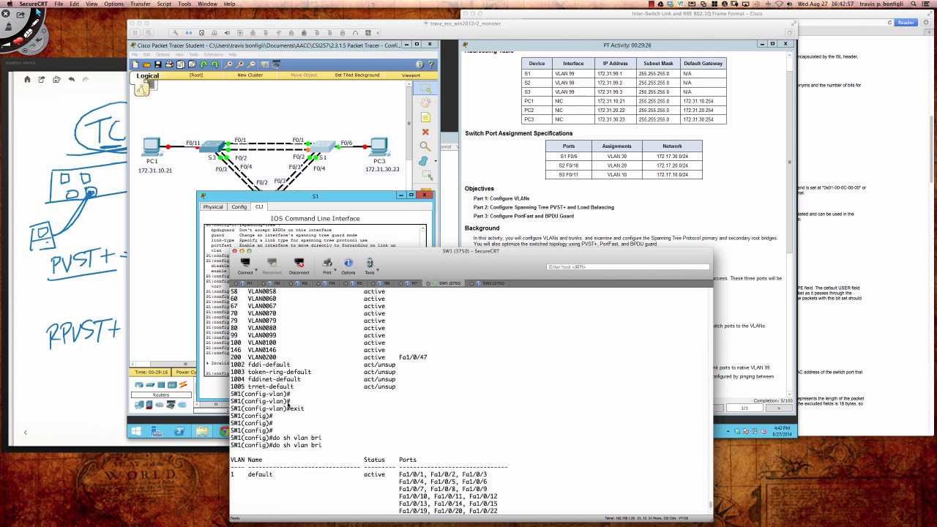
Review SW1's earlier output and highlight the vlan 10,20,30,40,50,609,70 command that created its VLANs
scroll(288, 404, "down", 4)
scroll(288, 405, "up", 2)
scroll(292, 437, "up", 5)
scroll(292, 434, "up", 8)
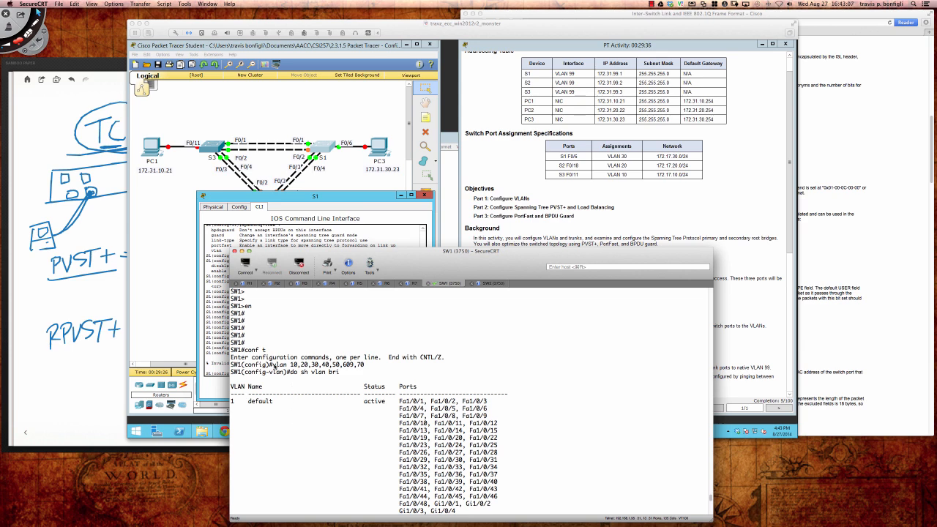
left_click_drag(272, 366, 364, 366)
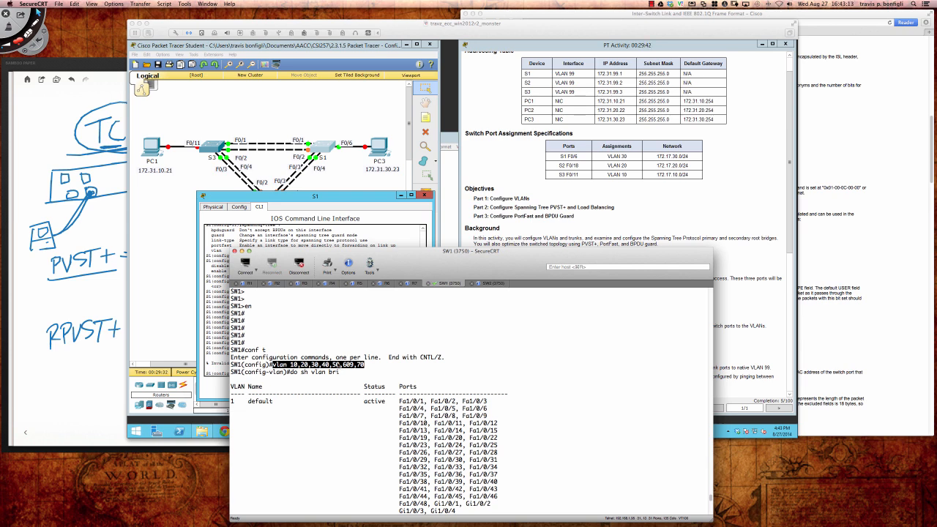
left_click(388, 366)
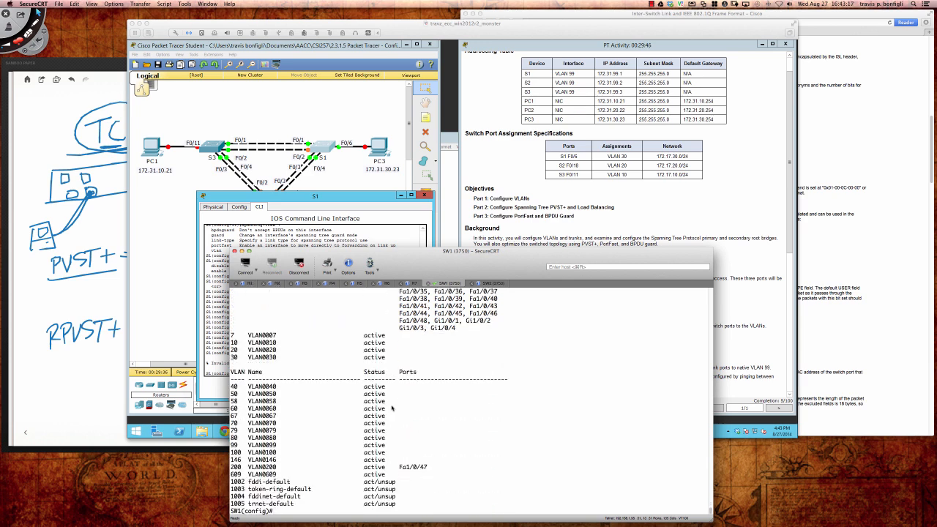
Switch to Notepad in the virtual machine and copy the prepared commands for VLANs 10, 20, 30, 40, 50, 60, 70, 80 and 99
left_click(746, 146)
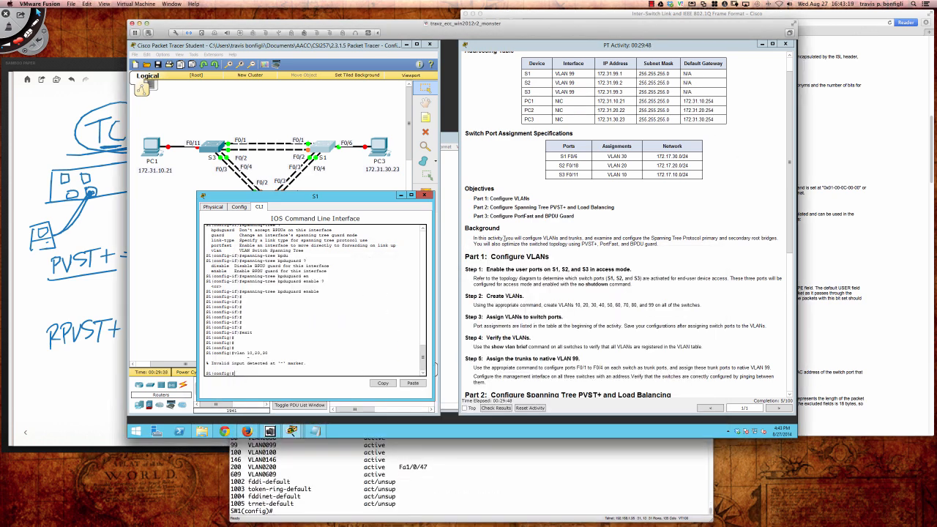
key("alt+Tab")
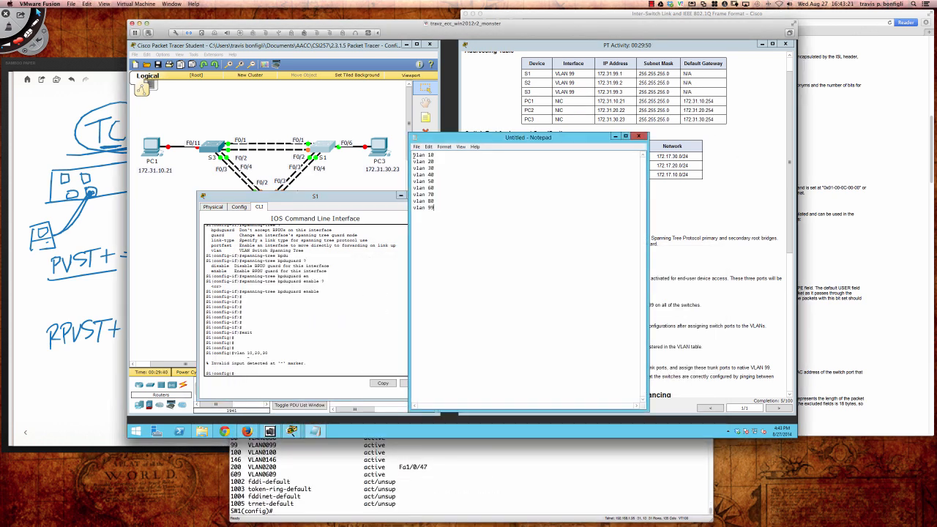
left_click_drag(414, 155, 435, 208)
right_click(427, 196)
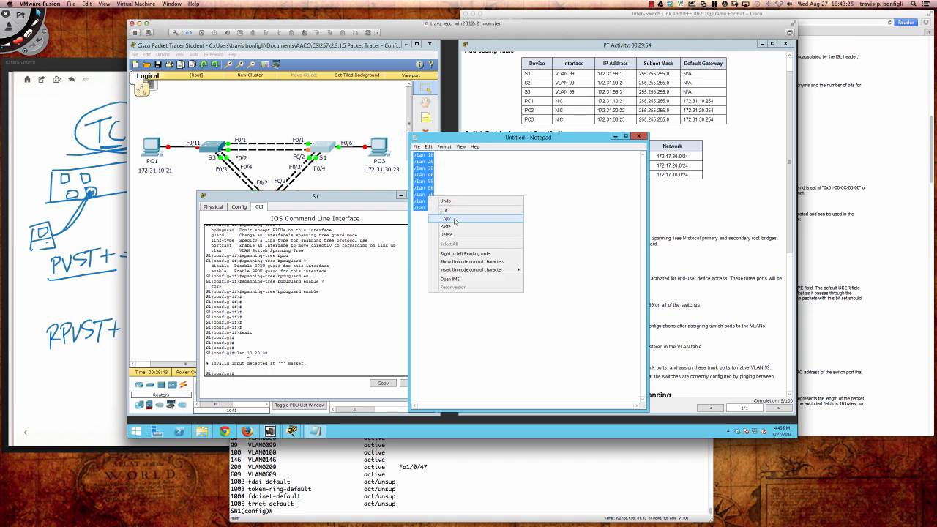
left_click(453, 218)
Paste the copied commands into S1's CLI and run them to create VLANs 10 to 80 in tens, plus 99
left_click(378, 258)
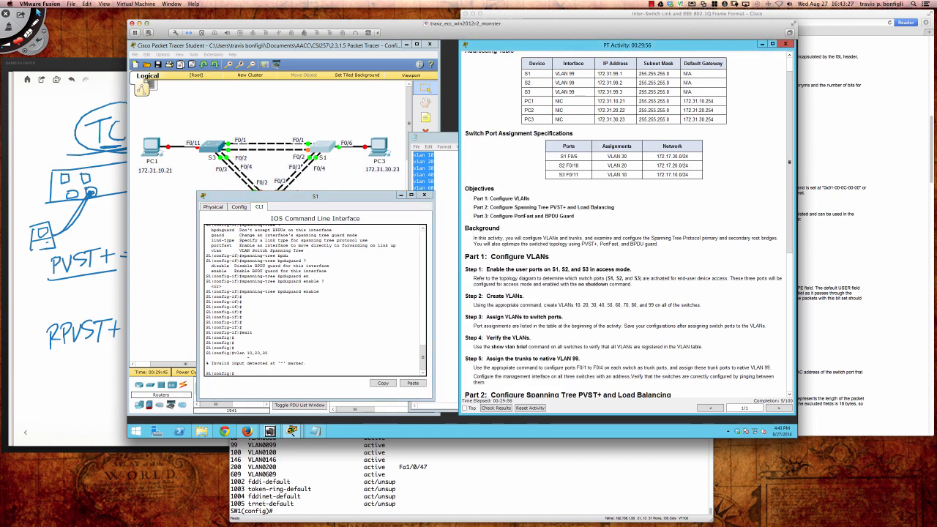
left_click(364, 261)
key("ctrl+v")
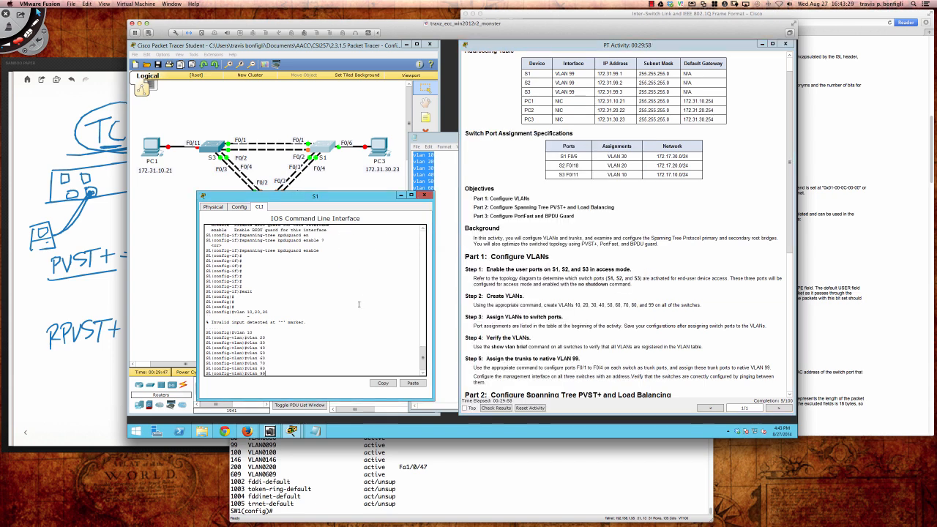
key("Return")
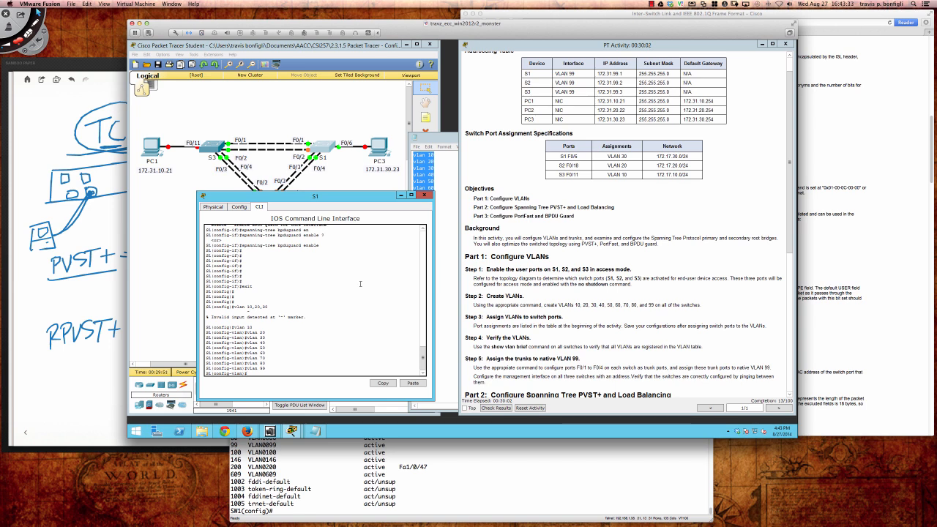
Display S1's full brief VLAN list from VLAN configuration mode with do sh vlan bri
key("Return")
key("Return")
key("Return")
key("Return")
type("do")
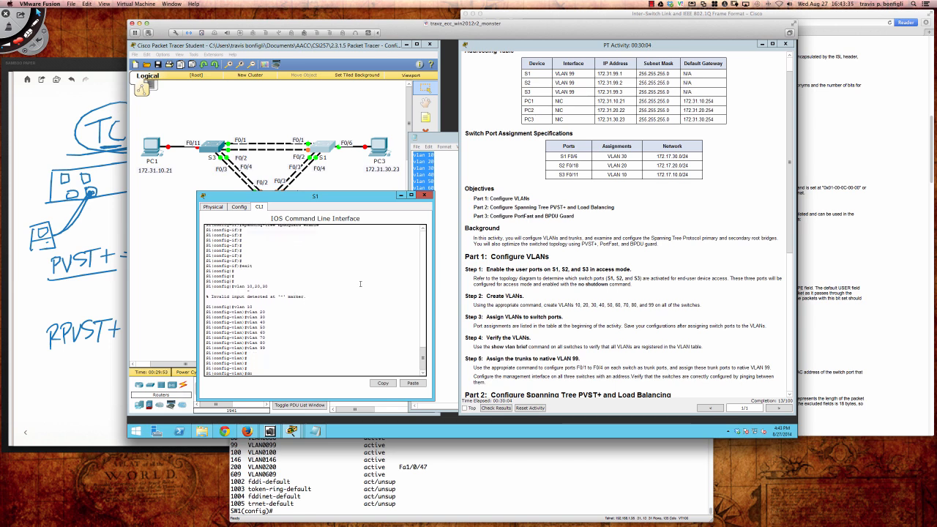
type(" sh vlan bri")
key("Return")
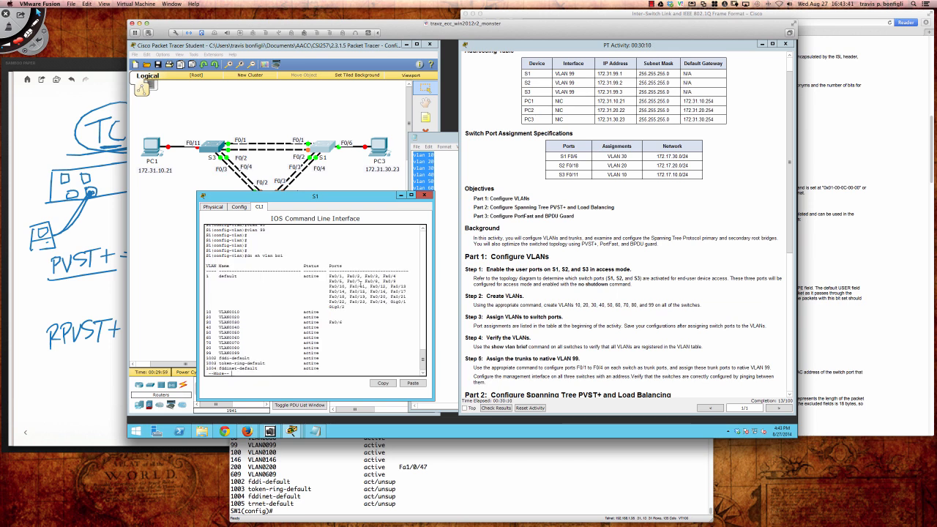
key("space")
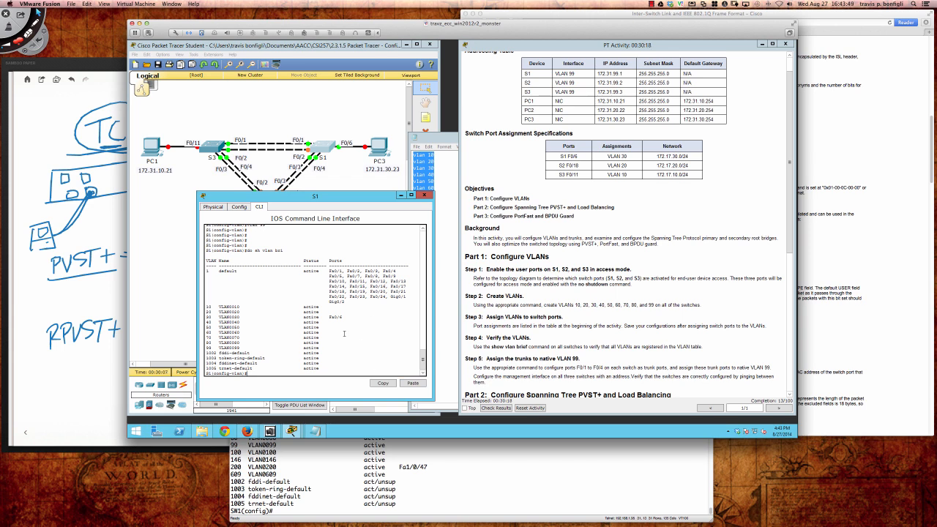
scroll(333, 366, "up", 2)
Switch to the SW2 session in SecureCRT and enter privileged EXEC mode
left_click(466, 481)
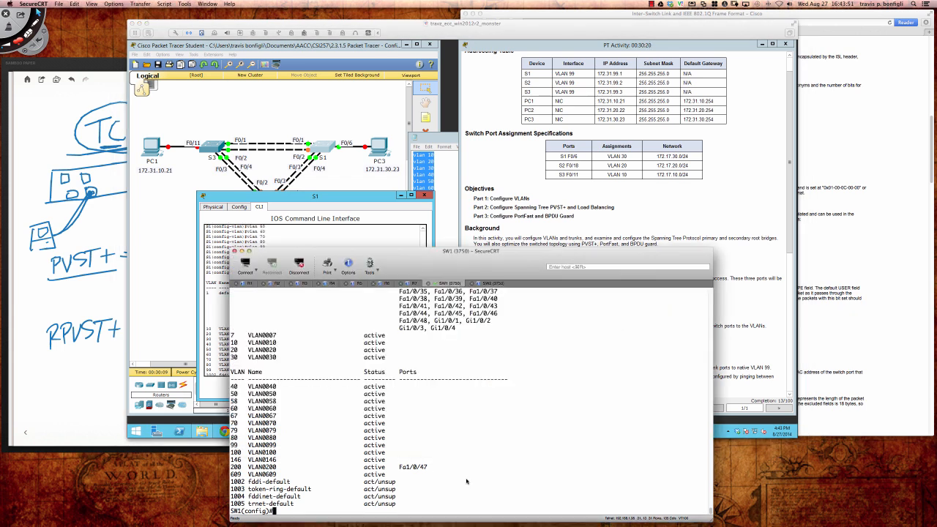
left_click(492, 282)
key("Return")
key("Return")
key("Return")
key("Return")
key("Return")
key("Return")
key("Return")
key("Return")
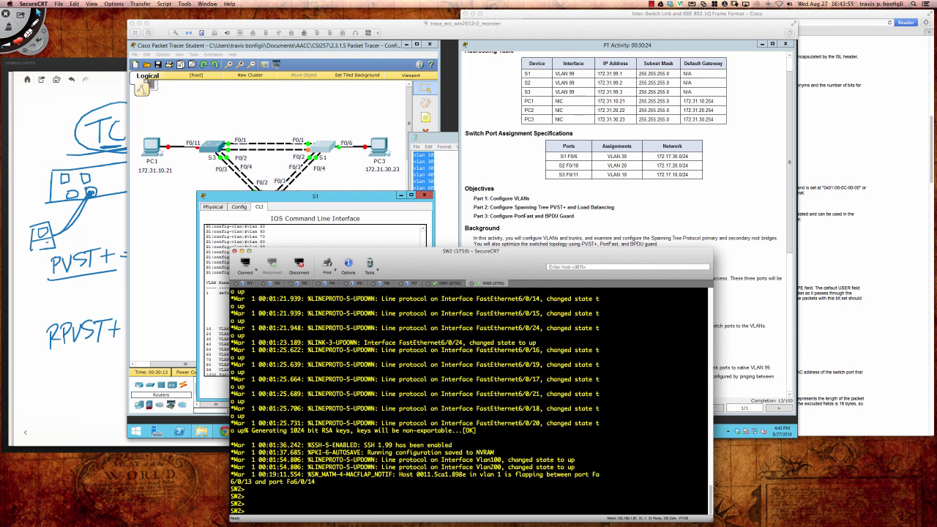
type("en")
key("Return")
key("Return")
key("Return")
key("Return")
key("Return")
key("Return")
key("Return")
key("Return")
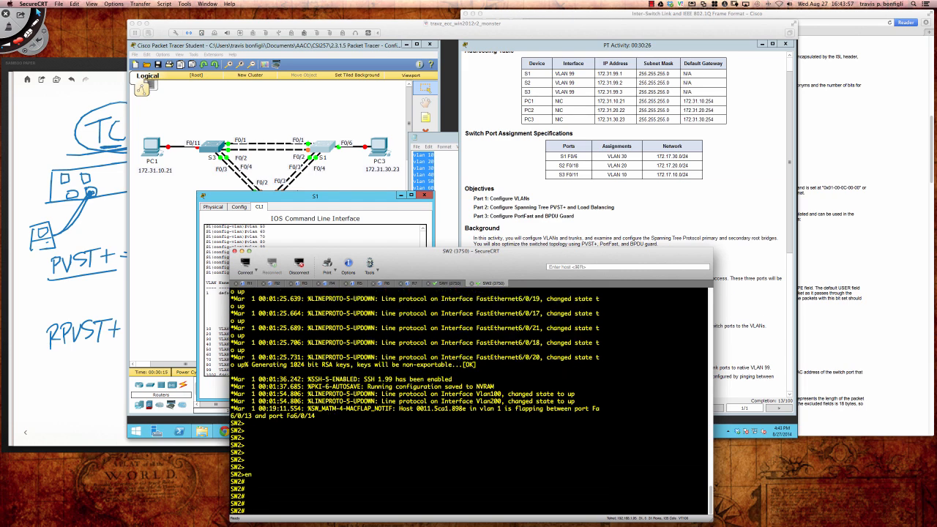
Display SW2's brief VLAN list from privileged EXEC mode with sh vlan brief
type("sh vlan")
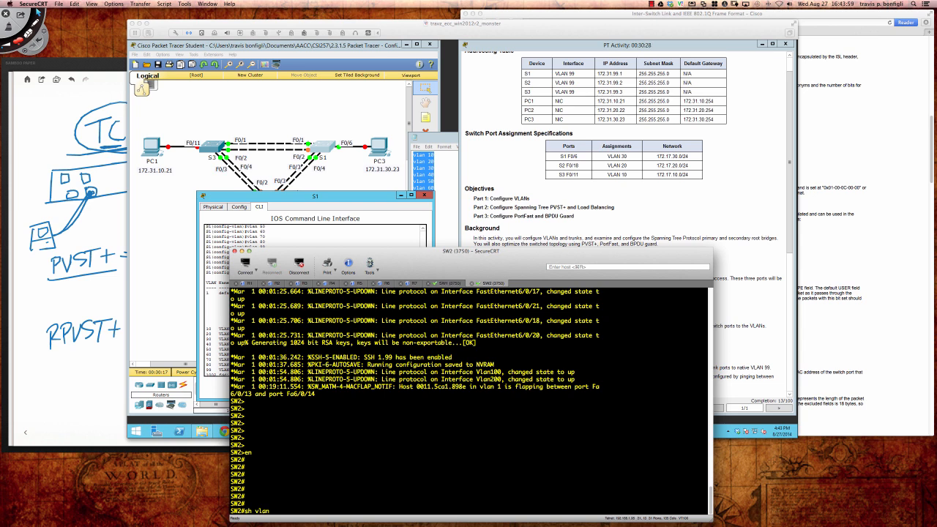
type(" brief")
key("Return")
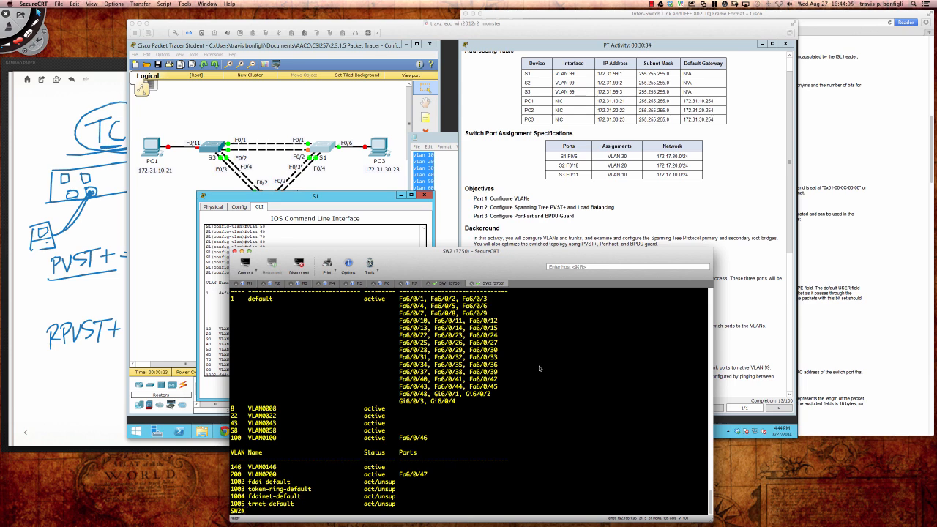
Enter global configuration mode on SW2 and create its VLANs with the single command vlan 10,20,30,40
type("q")
key("BackSpace")
key("Return")
key("Return")
key("Return")
type("conf t")
key("Return")
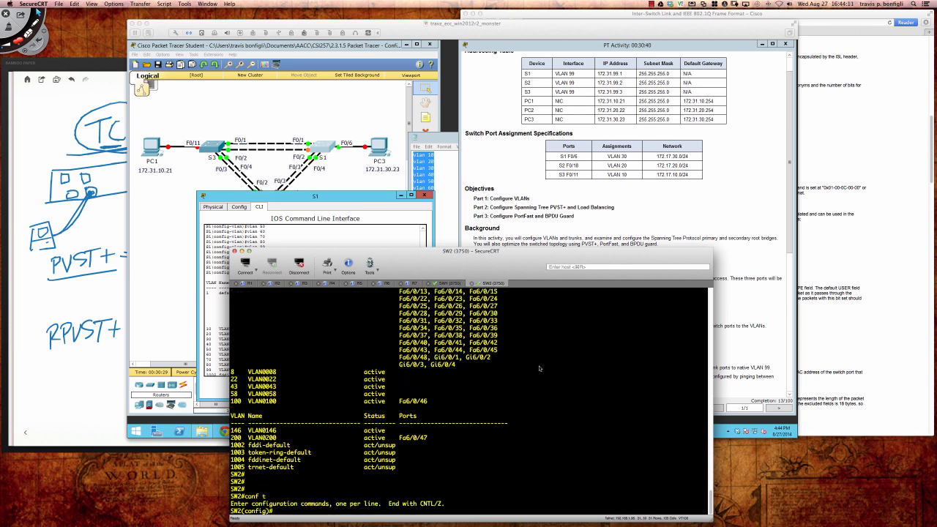
type("vlan 10,20,30,40")
key("Return")
Display SW2's brief VLAN list from VLAN configuration mode with do sh vlan brie and look through it
key("Return")
key("Return")
key("Return")
type("do sh")
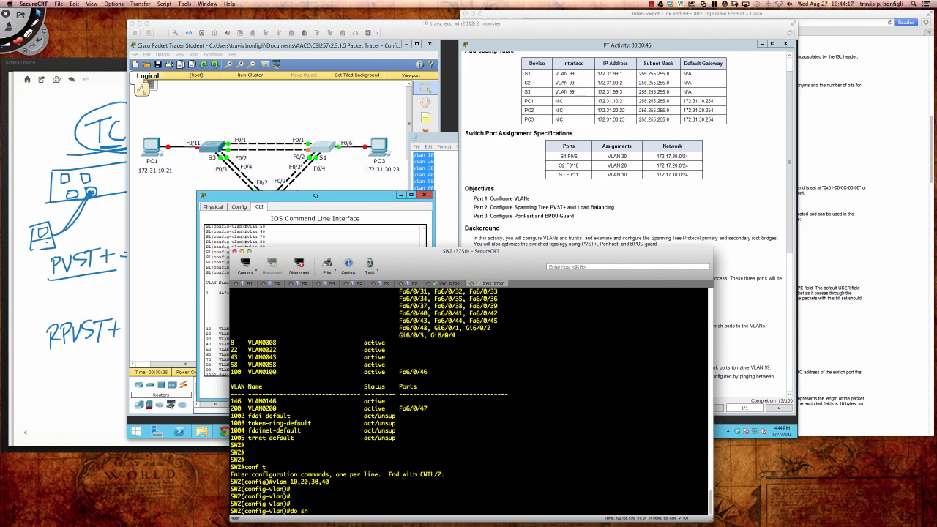
type(" vlan brie")
key("Return")
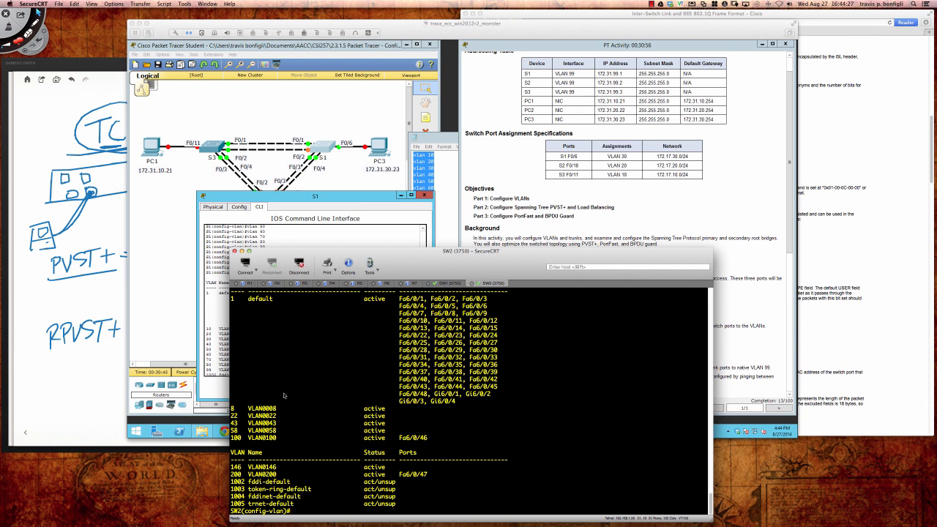
scroll(282, 399, "up", 2)
scroll(308, 437, "down", 2)
Exit VLAN configuration mode on SW2 to apply the newly entered VLANs
type("exit")
key("Return")
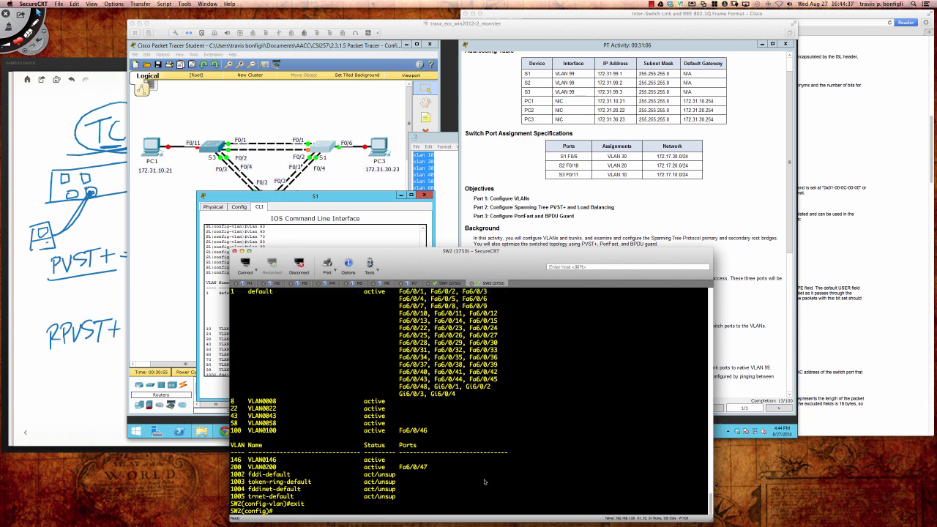
key("Return")
key("Return")
key("Return")
key("Return")
key("Return")
key("Return")
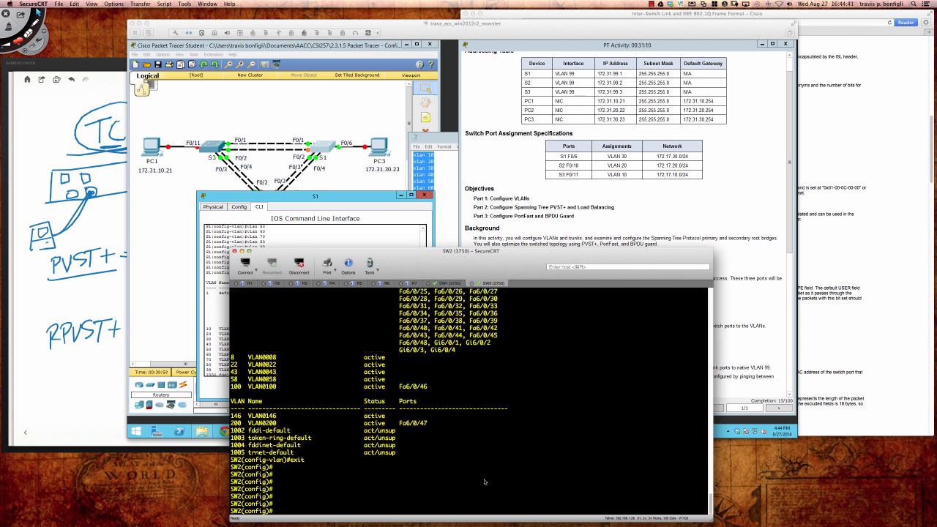
Display SW2's brief VLAN list from global configuration mode, and put vlan 10,20,30,40 at the prompt again without running it
type("do sh vlan brie")
key("Return")
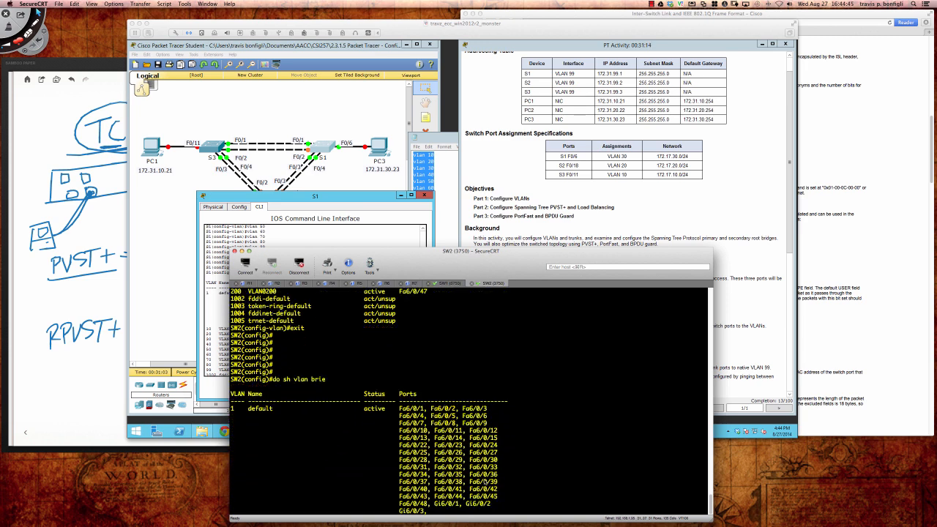
key("space")
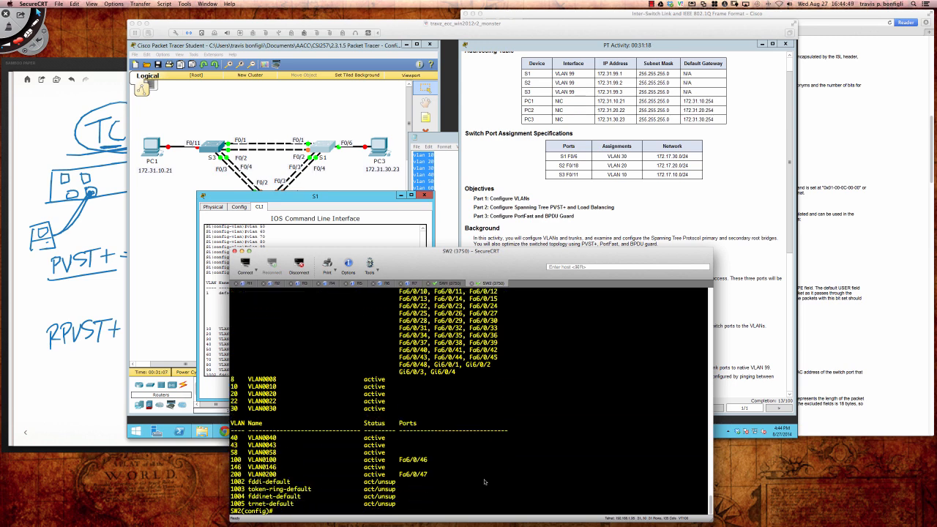
type("vlan 10,20,30,40")
Return to S1's CLI in Packet Tracer, review the end of its VLAN list and leave configuration mode with end
left_click(708, 159)
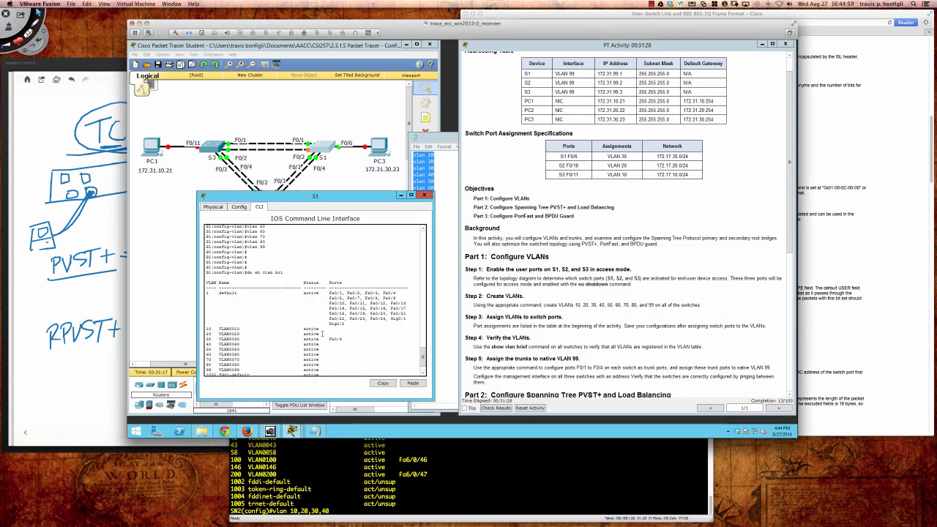
scroll(320, 328, "down", 1)
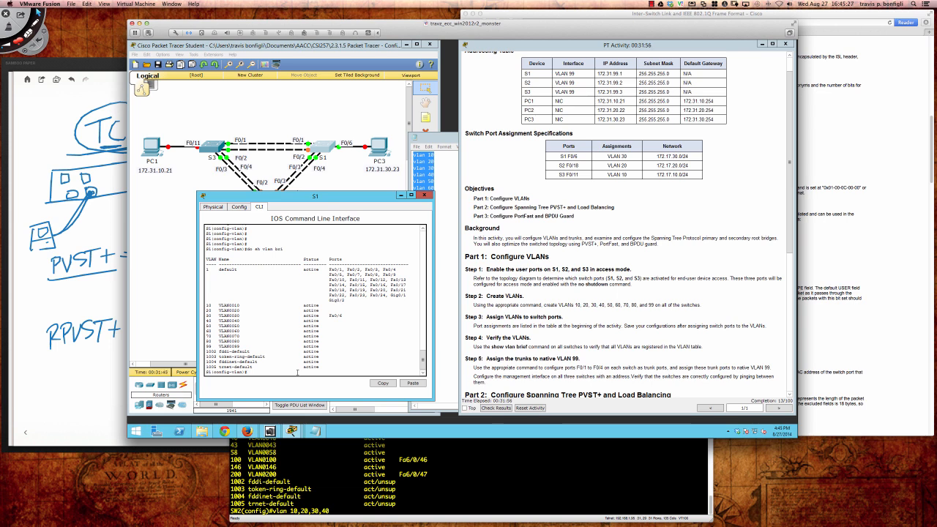
key("Return")
key("Return")
key("Return")
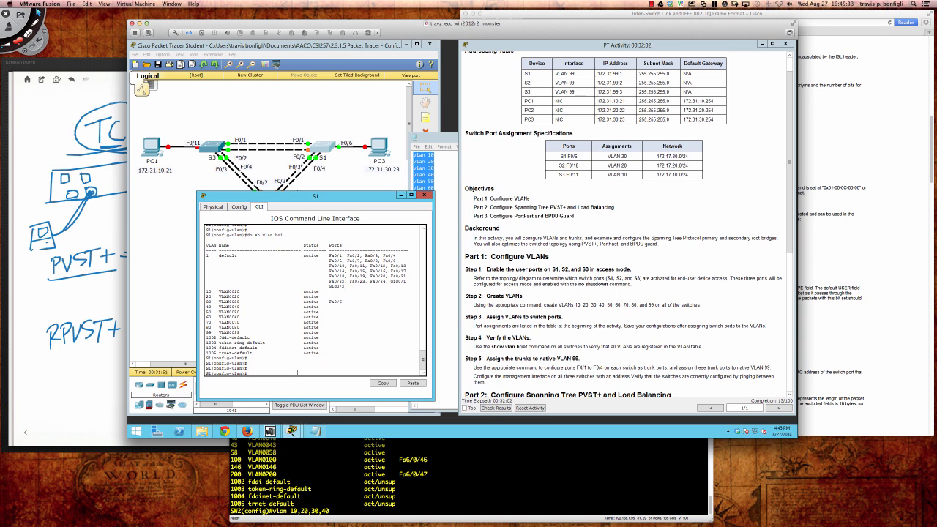
type("end")
key("Return")
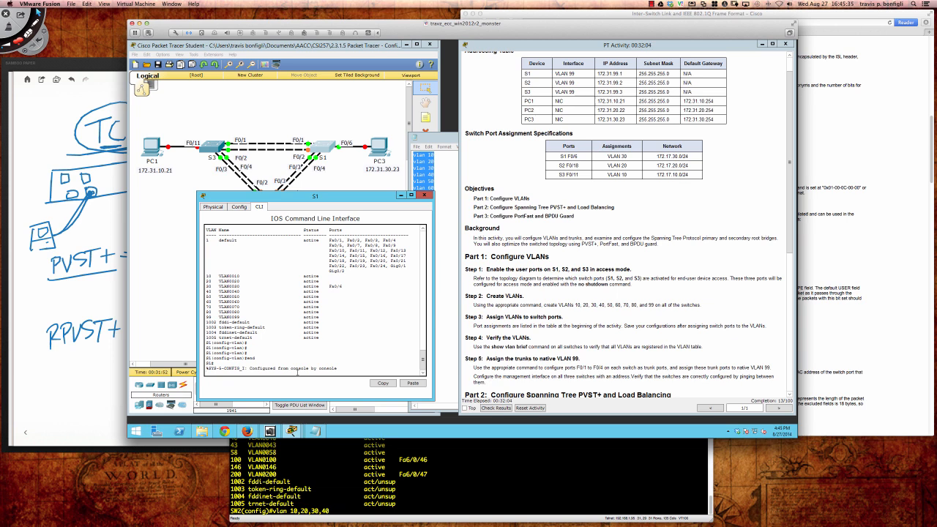
Save S1's running configuration with wri mem
key("Return")
key("Return")
type("wri mem")
key("Return")
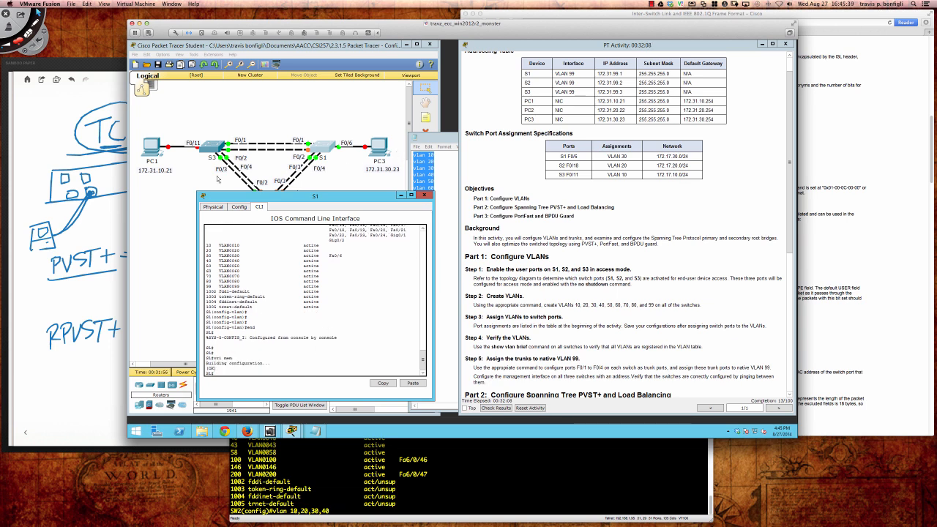
Open S2's command-line interface from the topology and place its window below the S1 and S3 switches
left_click(196, 179)
left_click(268, 202)
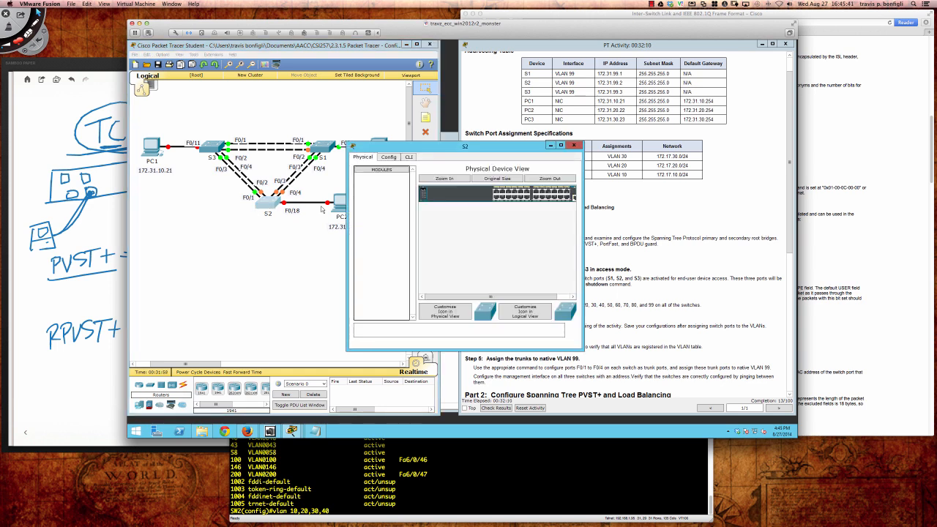
left_click_drag(446, 144, 281, 203)
left_click(243, 214)
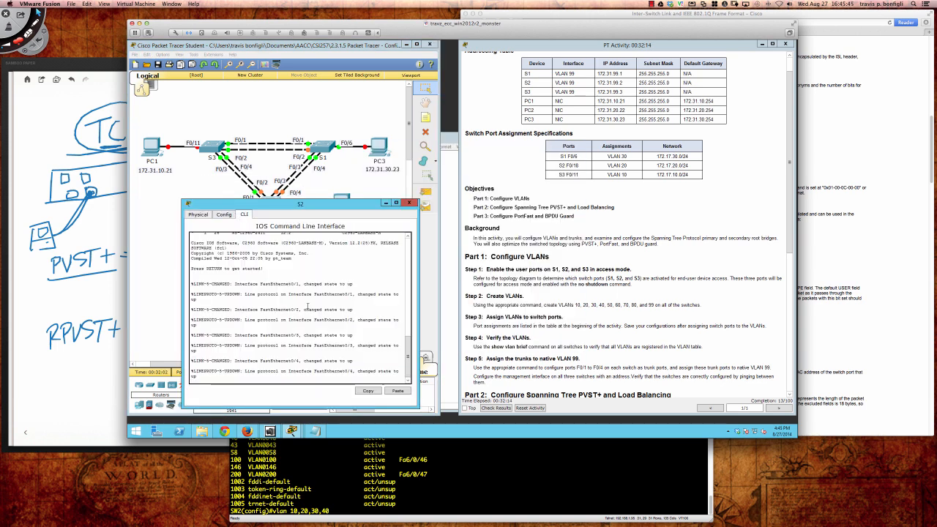
Enter privileged EXEC mode and then global configuration mode on S2
key("Return")
type("en")
key("Return")
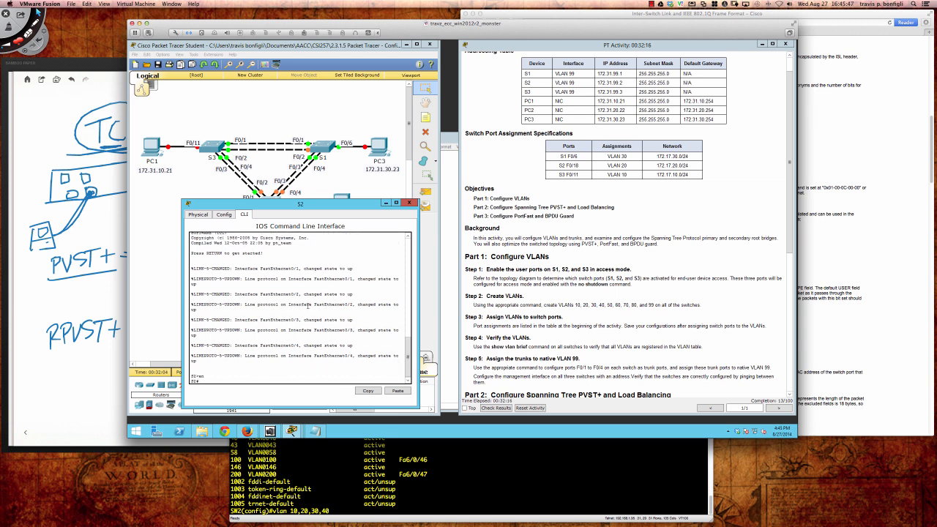
type("conf t")
key("Return")
key("Return")
key("Return")
key("Return")
key("Return")
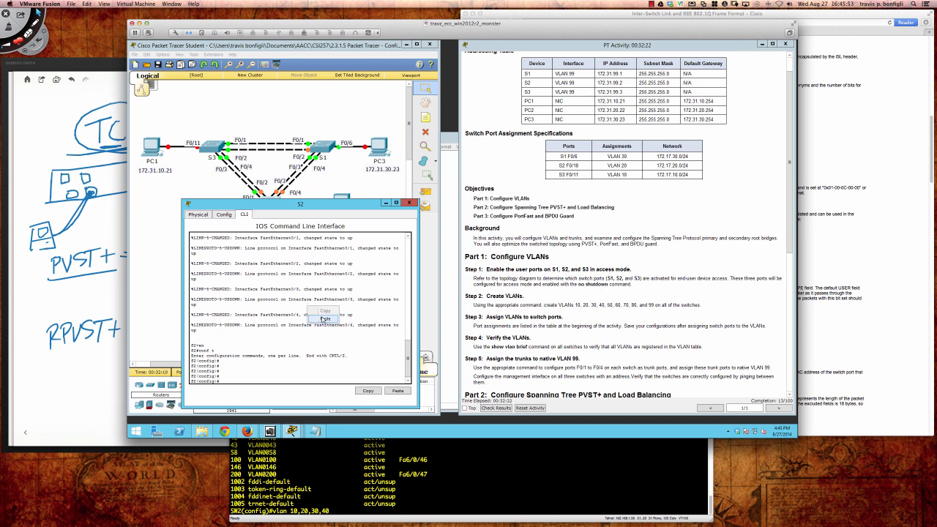
Paste and run the copied commands on S2 to create VLANs 10, 20, 30, 40, 50, 60, 70, 80 and 99
type("vlan 10 vlan 20 vlan 30 vlan 40 vlan 50 vlan 60 vlan 70 vlan 80 vlan 99")
key("Return")
key("Return")
key("Return")
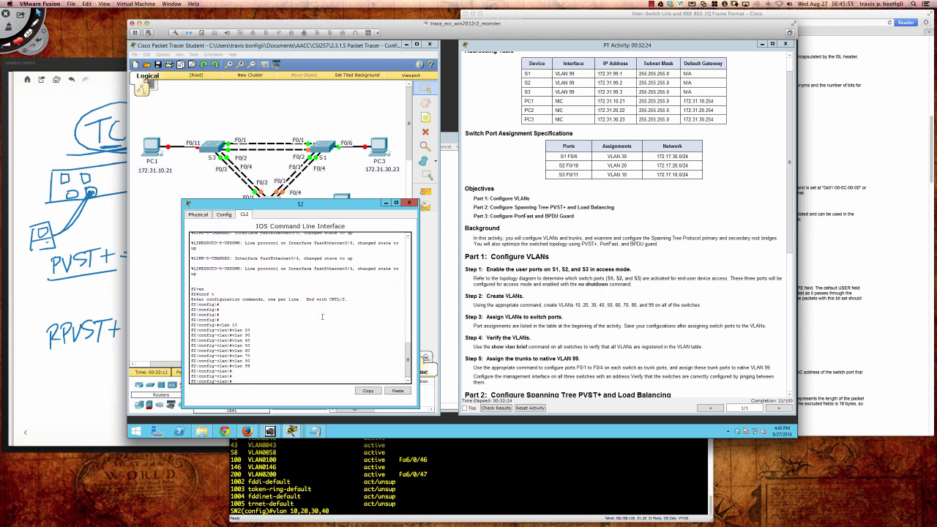
Display the brief VLAN table on S2 through its last page to check the created VLANs
type("do sh vlan bri")
key("Return")
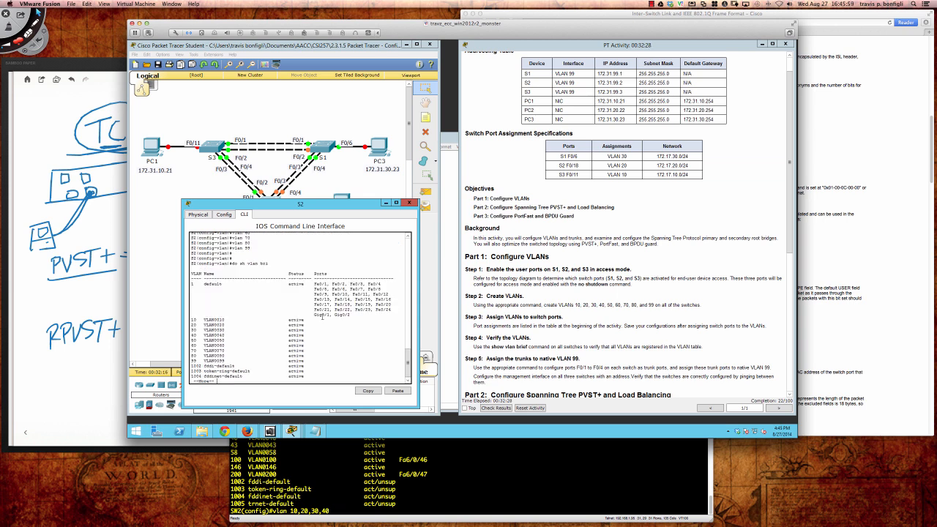
key("space")
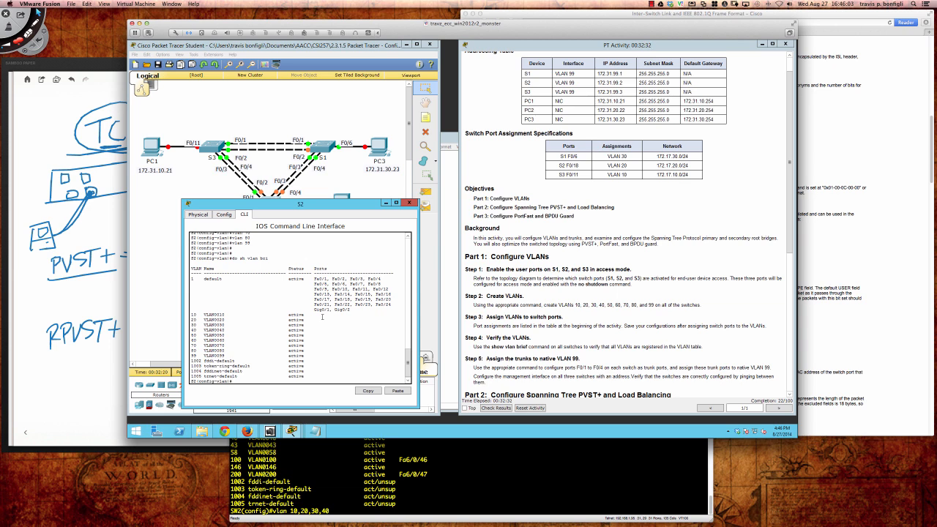
key("Return")
key("Return")
key("Return")
key("Return")
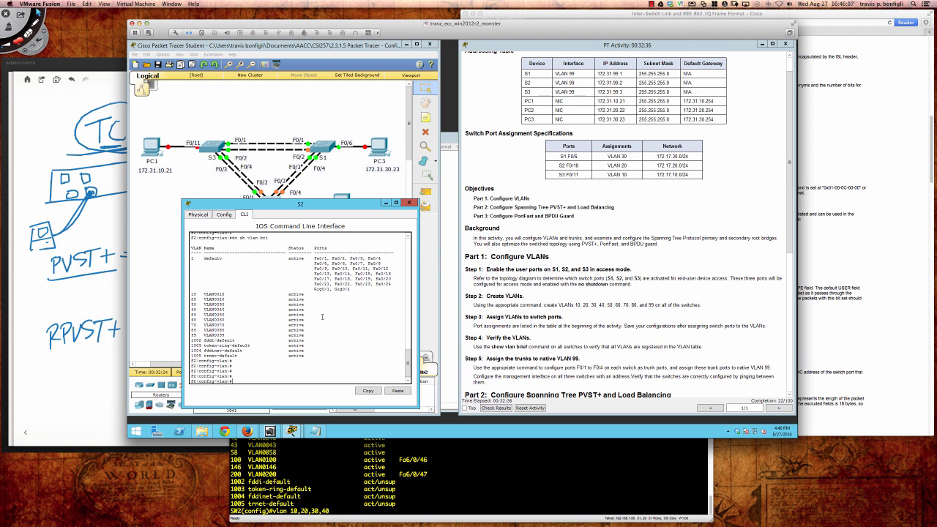
Enter interface configuration for fa0/18 on S2 and enable the port with no shut
type("int fa0/18")
key("Return")
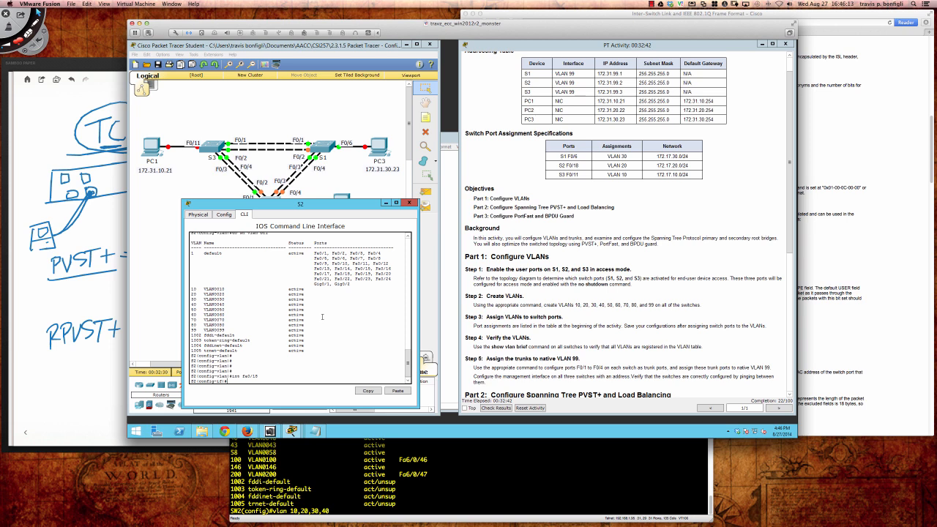
key("Return")
key("Return")
type("no shut")
key("Return")
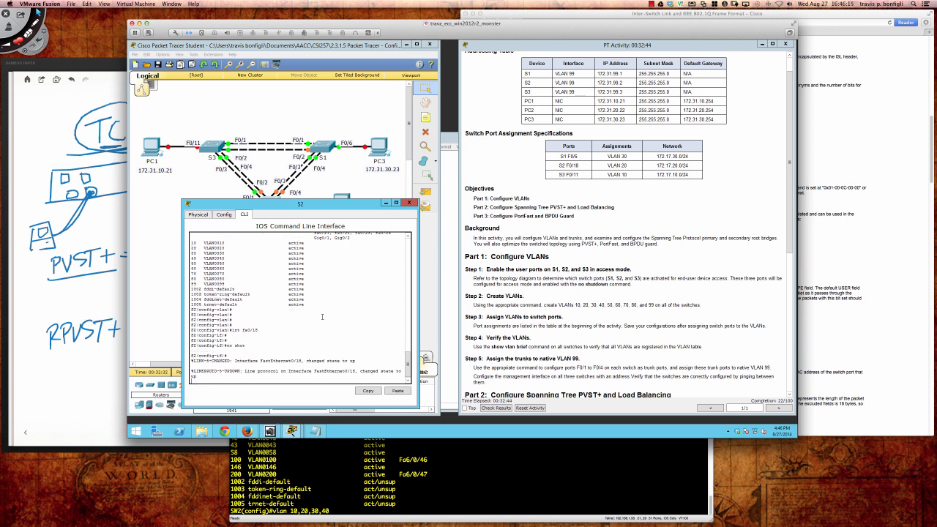
key("Return")
key("Return")
key("Return")
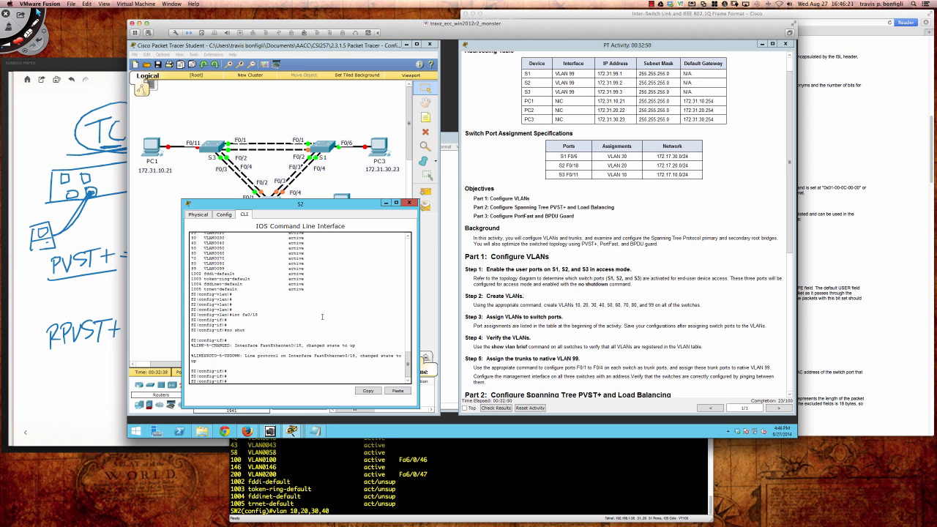
Set S2's fa0/18 to switchport access mode and assign it to VLAN 20
type("swi")
key("Tab")
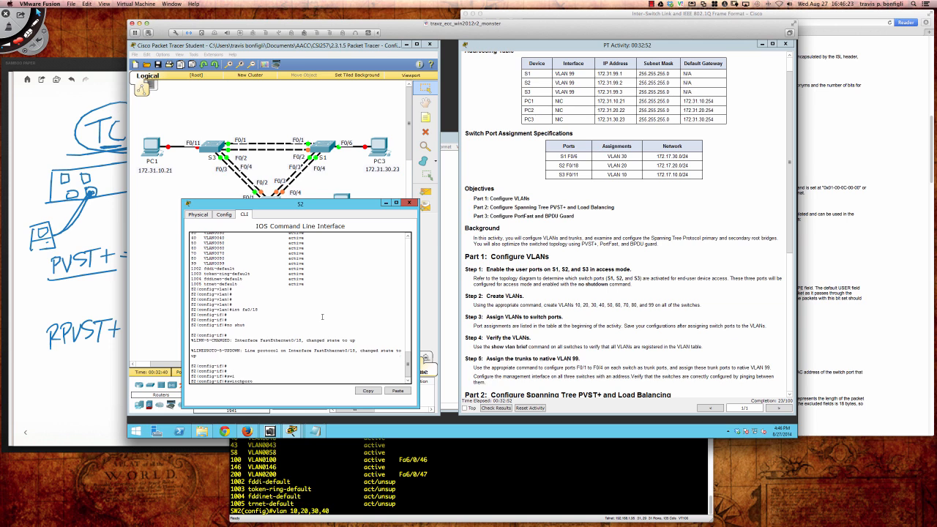
type("mode acc")
key("Return")
type("swi")
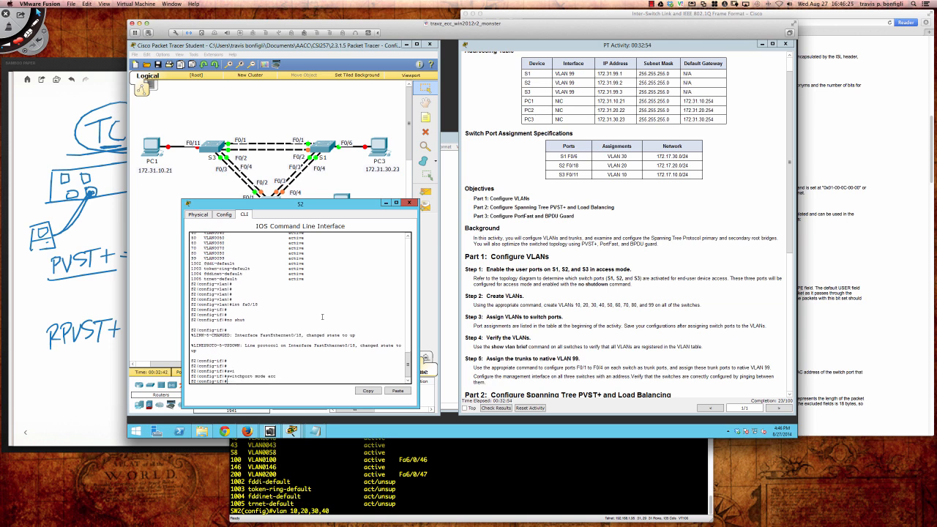
key("Tab")
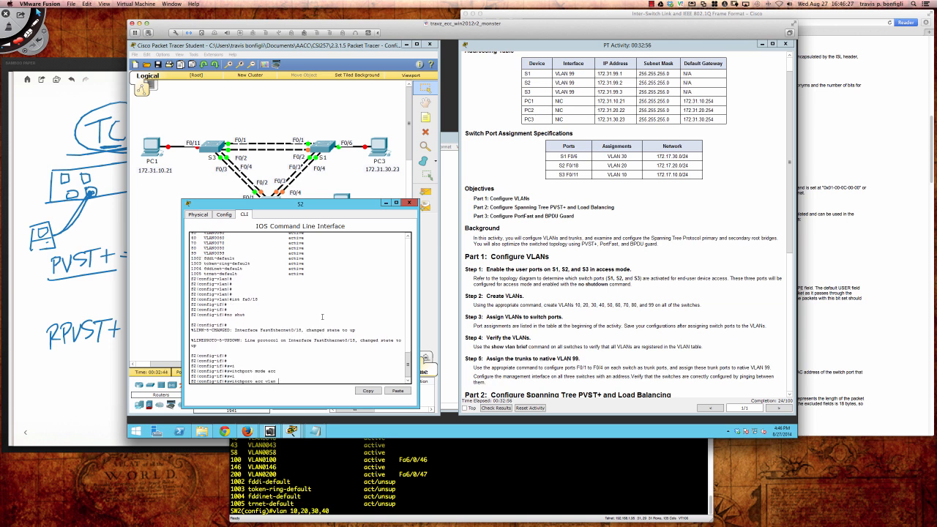
type("acc vlan 20")
key("Return")
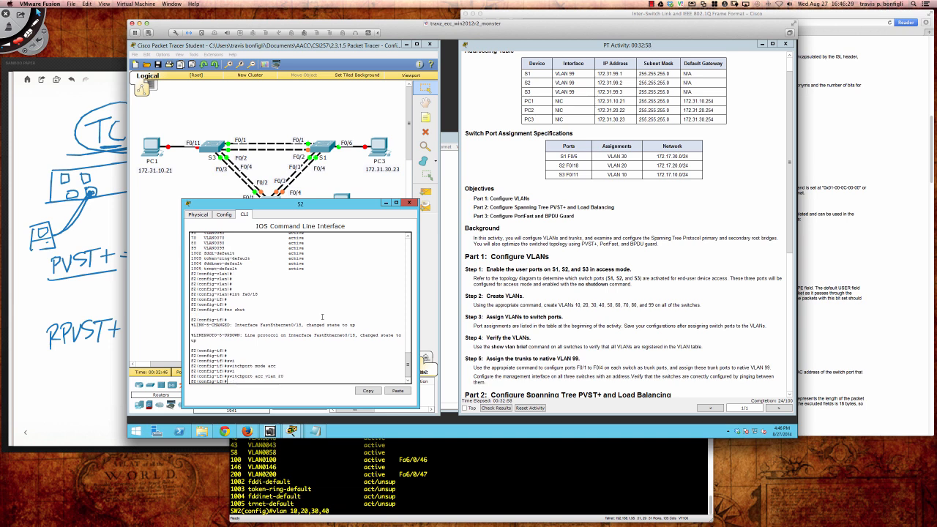
Enable spanning-tree PortFast on S2's fa0/18 interface
type("span")
key("Tab")
type("p")
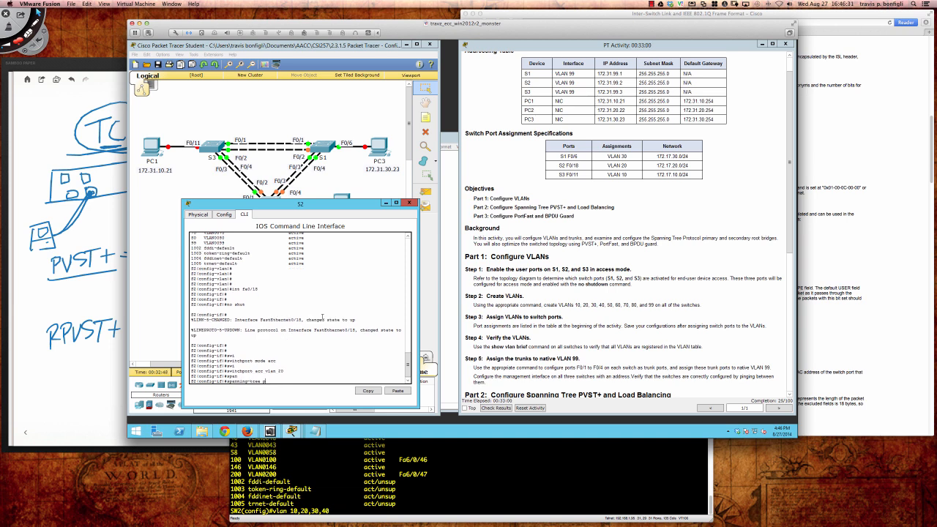
type("or")
key("Tab")
key("Return")
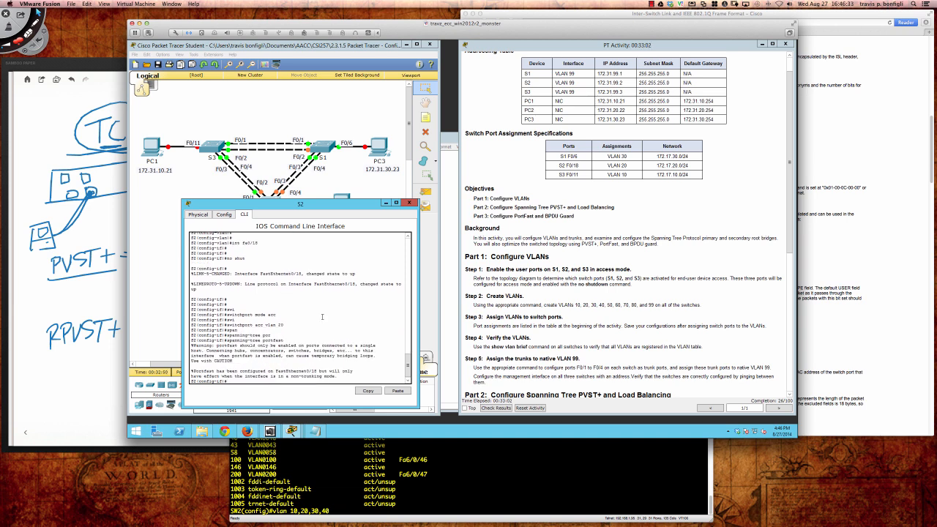
Enable spanning-tree BPDU guard on S2's fa0/18 interface
type("span")
key("Tab")
type("bp")
key("Tab")
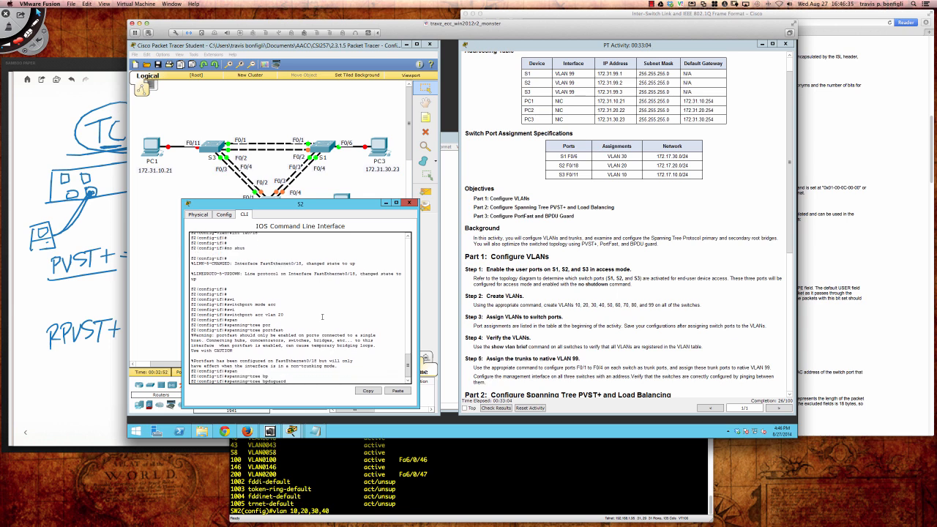
type("en")
key("Tab")
key("Return")
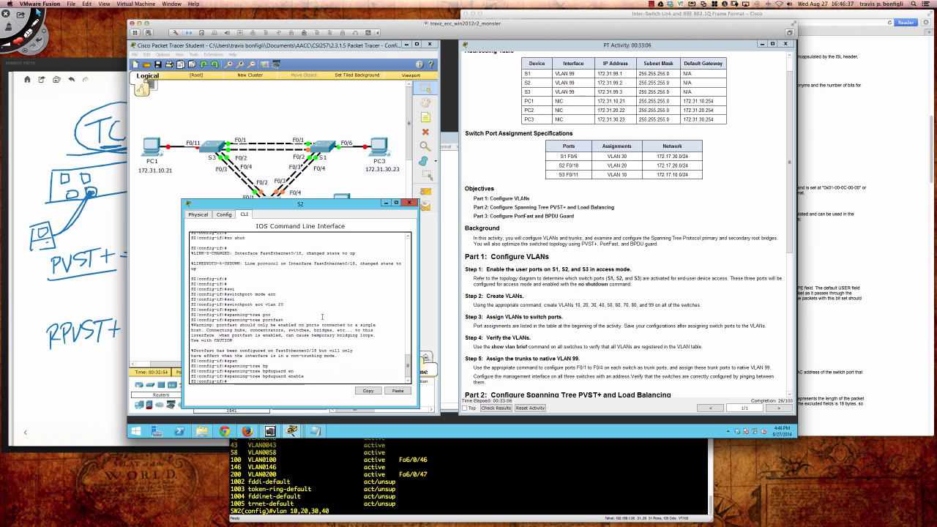
key("Return")
key("Return")
key("Return")
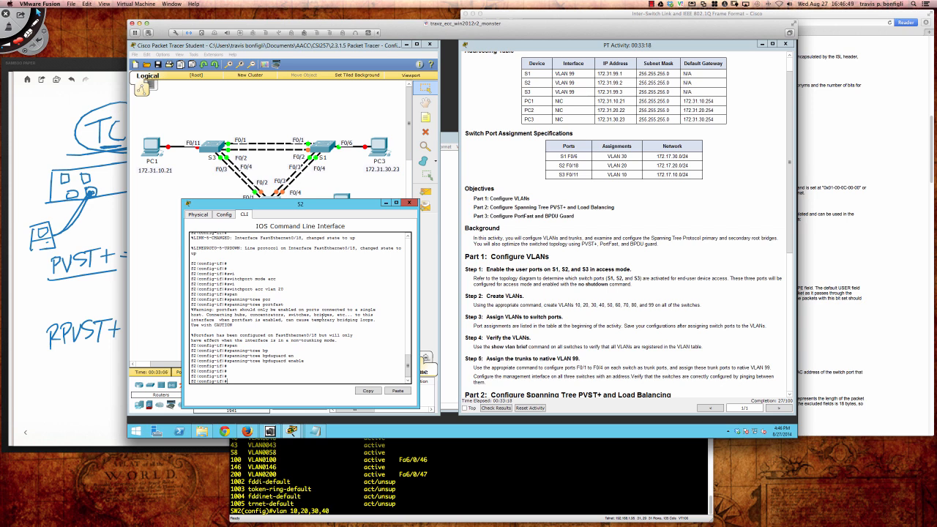
Leave configuration mode on S2 and save its running configuration with wr mem
type("d")
key("Return")
key("Return")
key("Return")
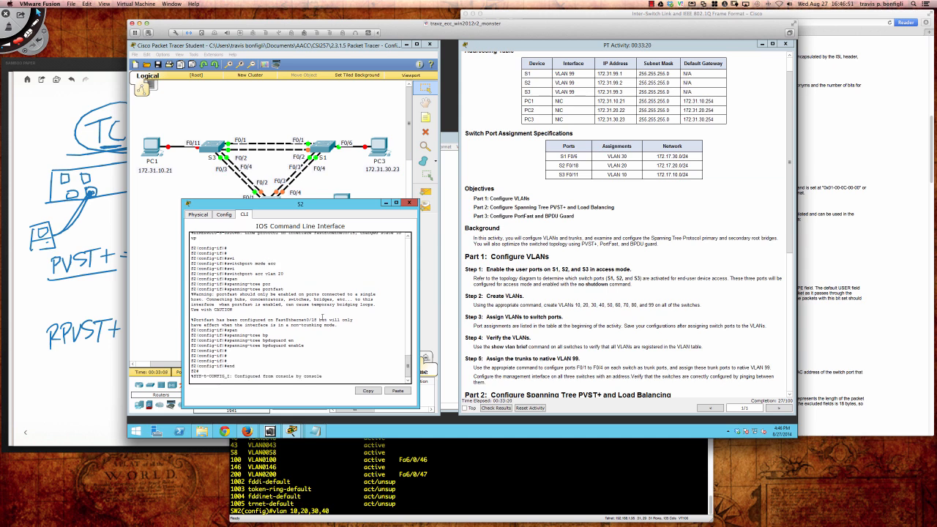
type("wr")
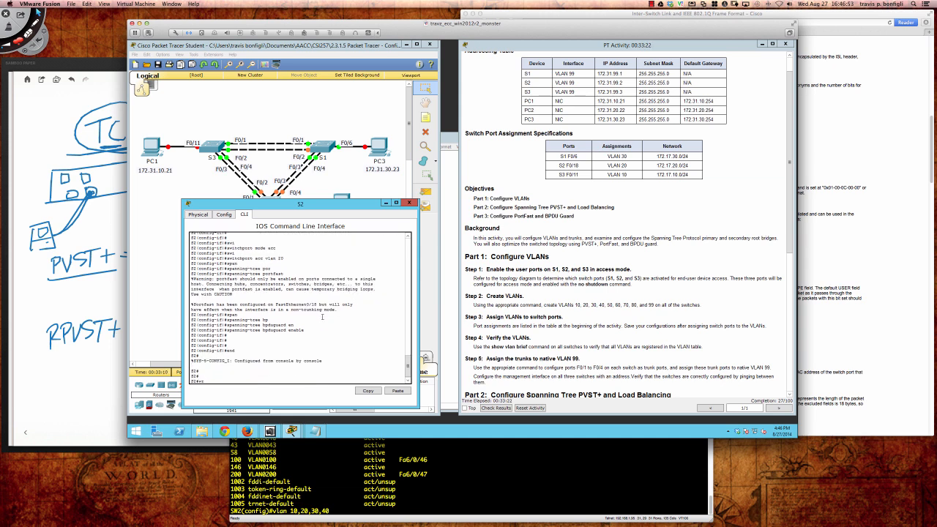
type(" mem")
key("Return")
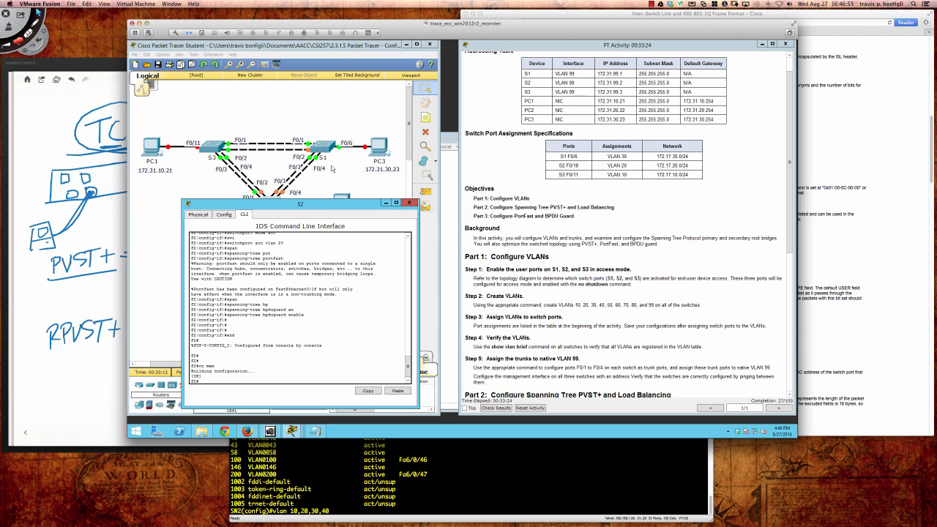
Bring up S1's command line, enter global configuration mode and enable interface fa0/6 with no shut
left_click(322, 151)
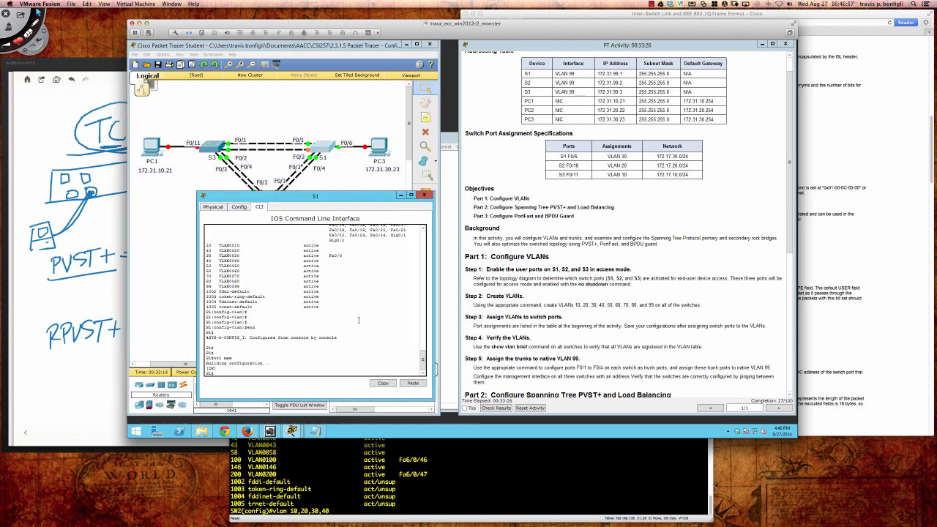
type("conf t")
key("Return")
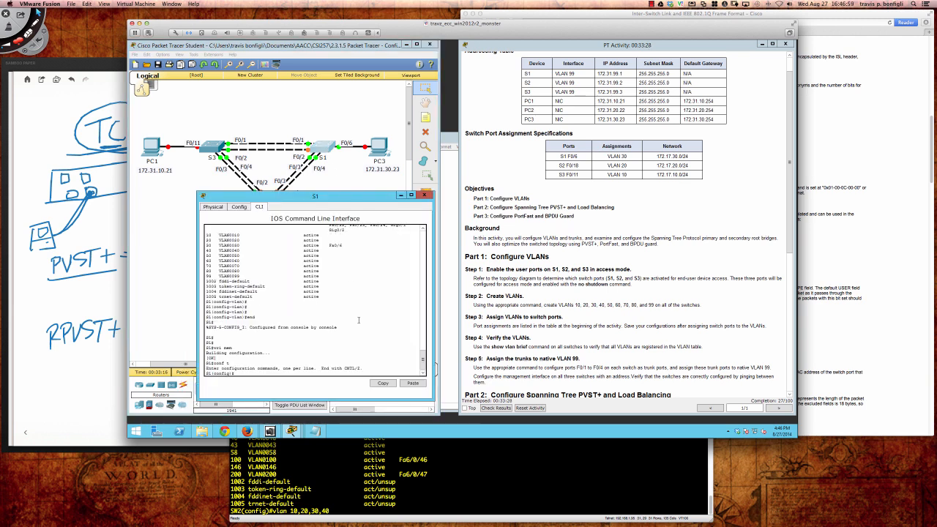
type("int fa0/6")
key("Return")
type("no shut")
key("Return")
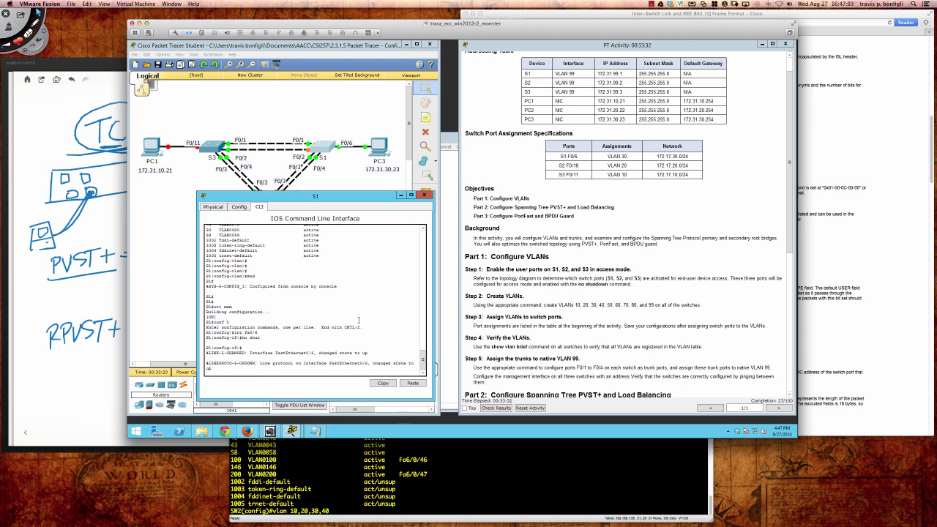
key("Return")
key("Return")
key("Return")
key("Return")
key("Return")
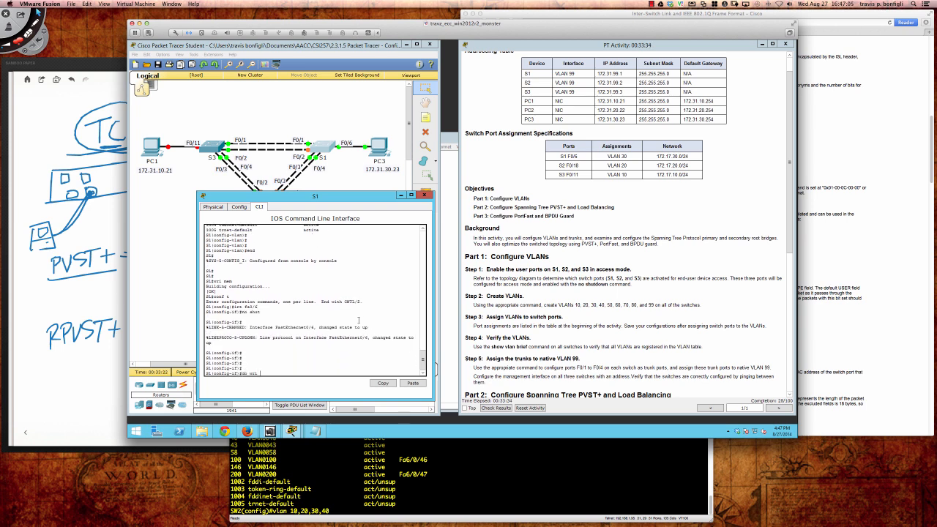
Save S1's configuration with do wri and return to the topology
type("do wri")
key("Return")
left_click(184, 181)
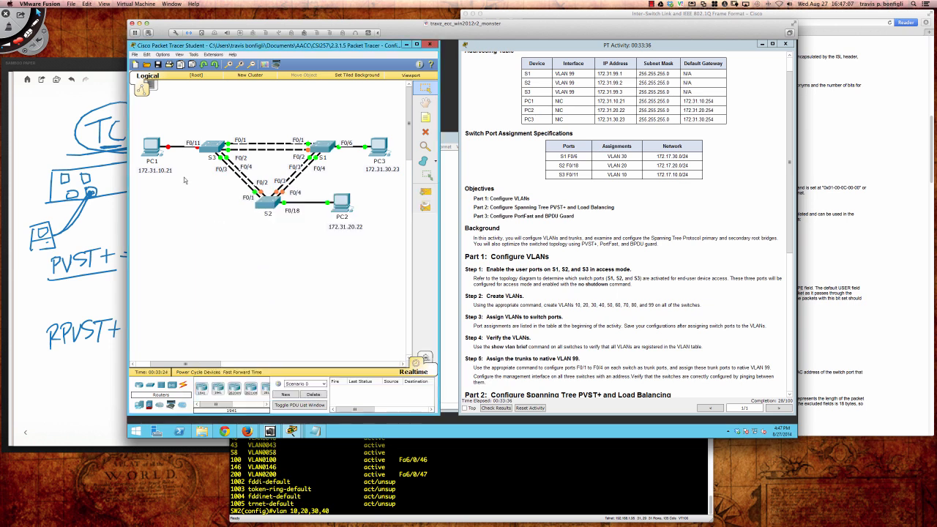
Open S3's command-line interface from the topology and place its window below the S1 and S3 switches
left_click(210, 148)
left_click_drag(425, 150, 258, 197)
left_click(232, 206)
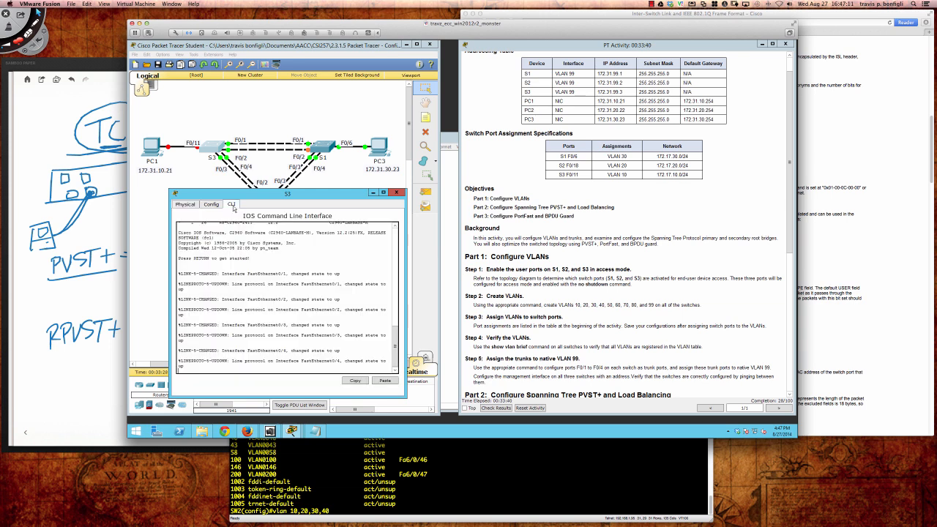
Enter privileged EXEC mode and global configuration mode on S3
key("Return")
key("Return")
key("Return")
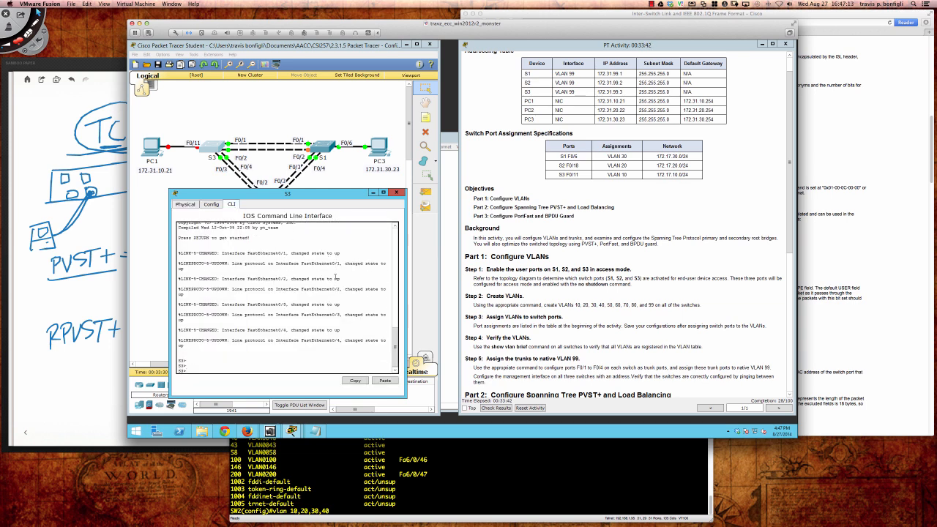
type("en")
key("Return")
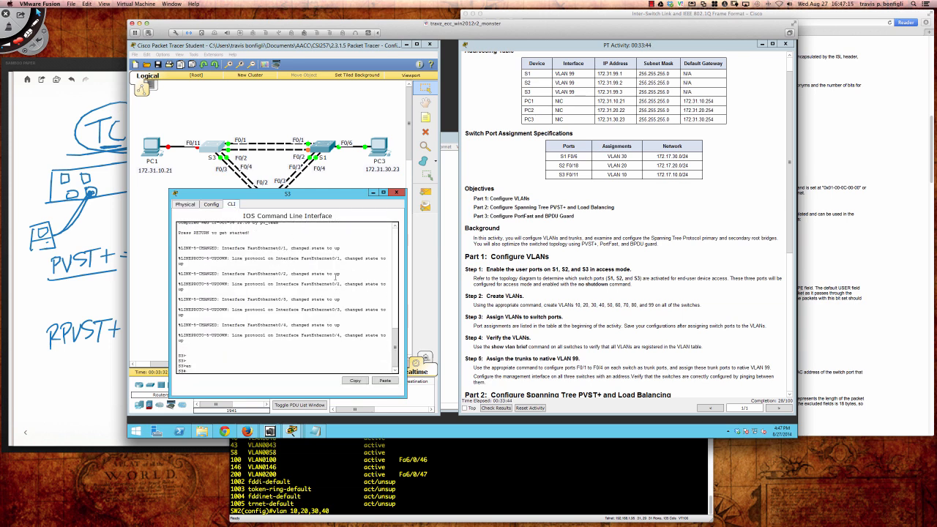
type("conf t")
key("Return")
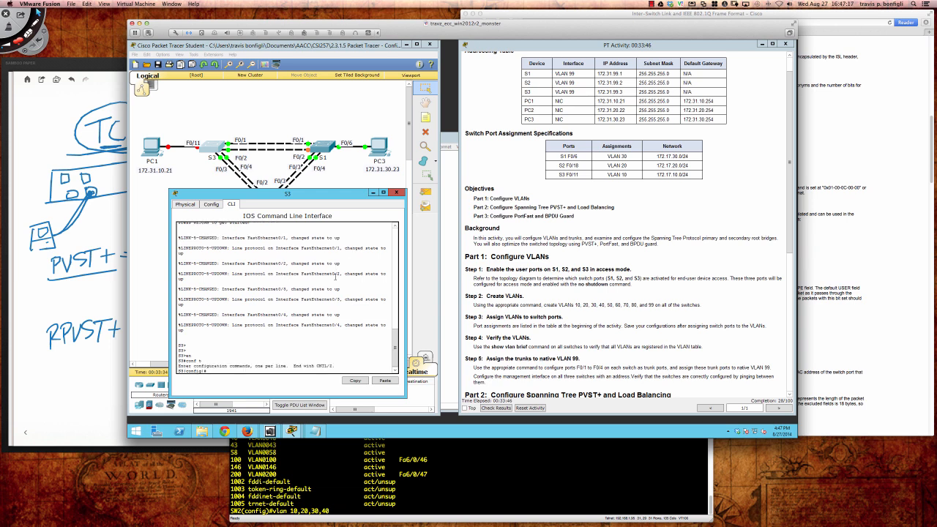
key("Return")
key("Return")
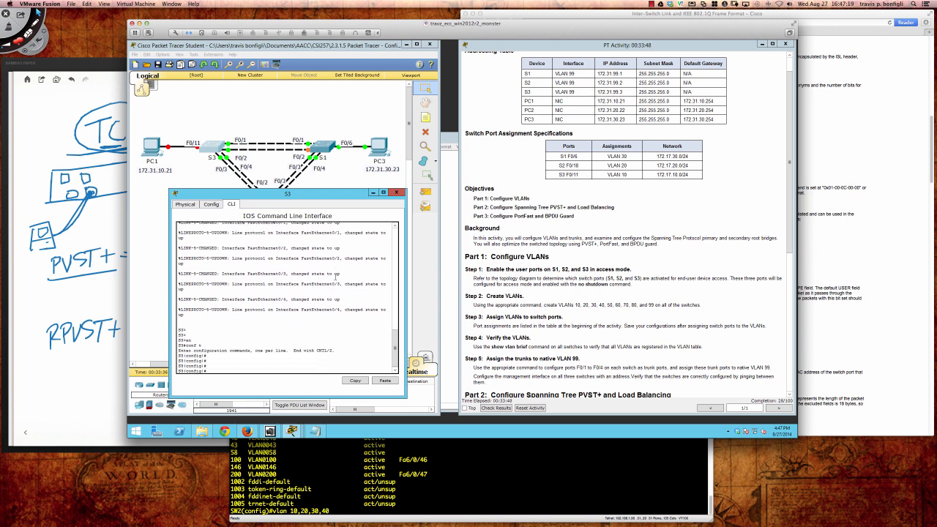
Paste and run the copied commands on S3 to create VLANs 10, 20, 30, 40, 50, 60, 70, 80 and 99
right_click(346, 279)
left_click(351, 289)
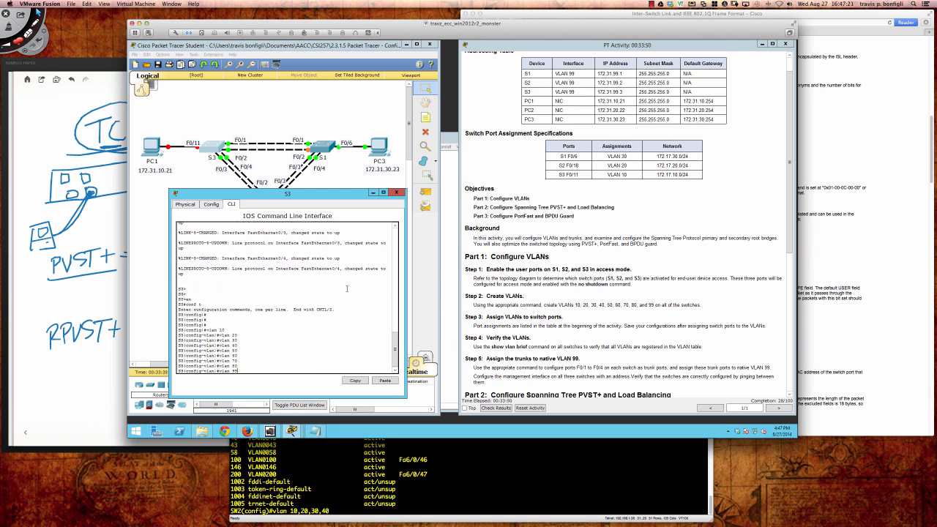
key("Return")
key("Return")
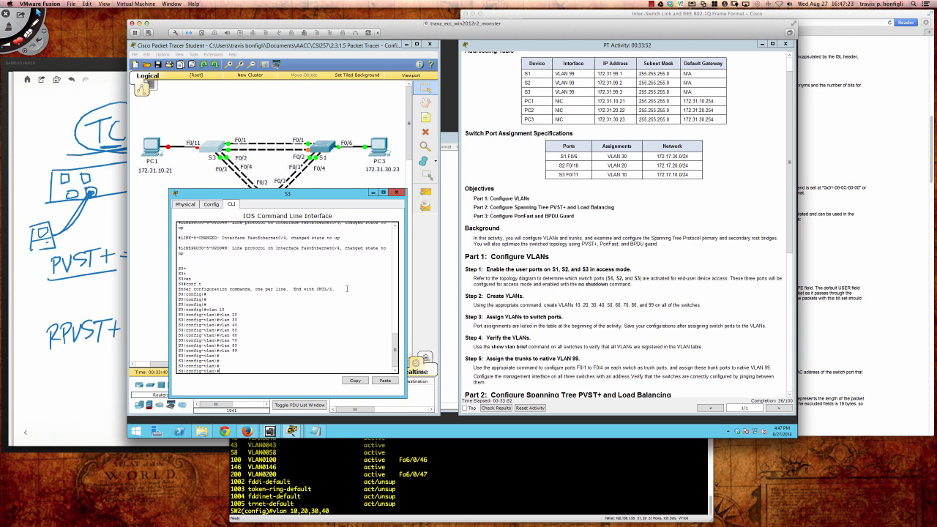
Display the brief VLAN table on S3 to check the created VLANs
type("do sh vlan bri")
key("Return")
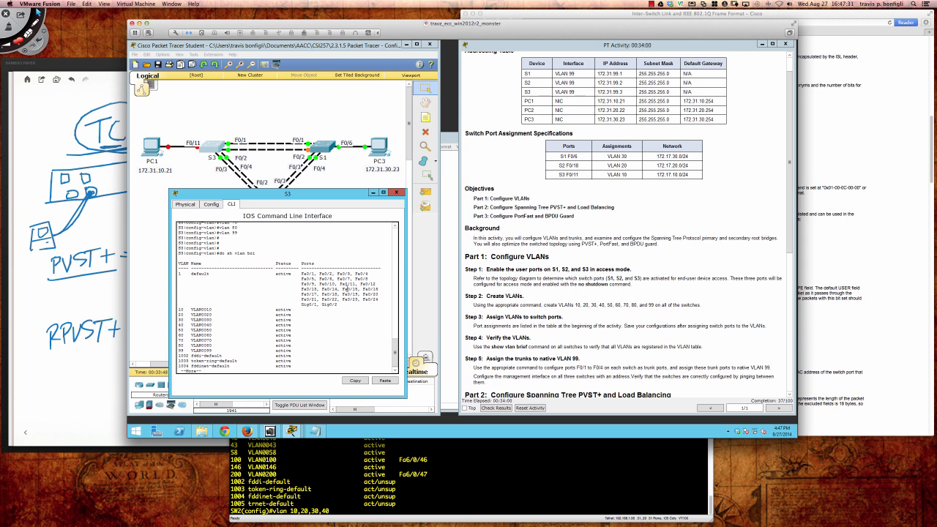
key("space")
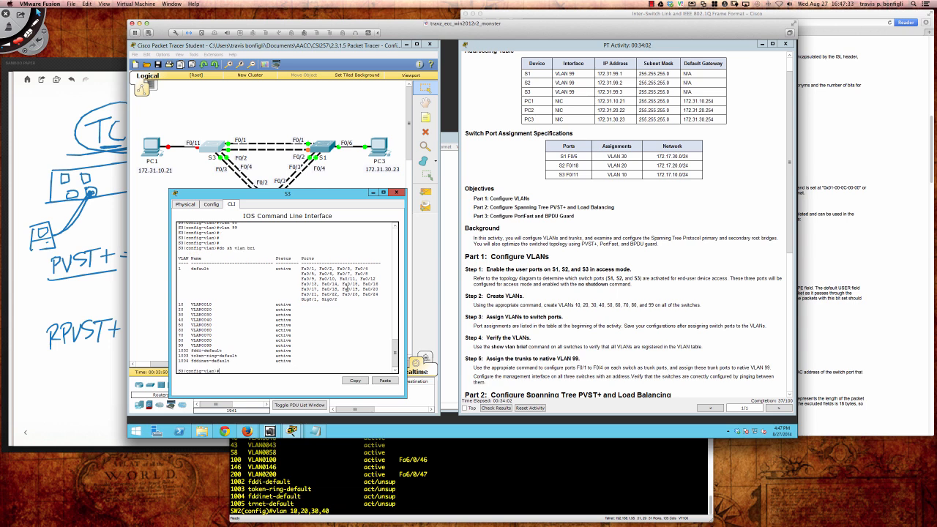
key("Return")
key("Return")
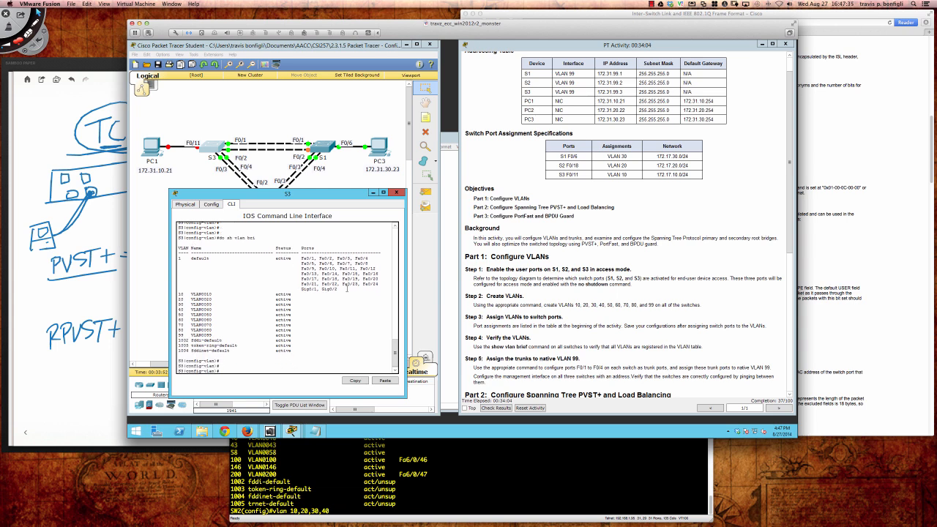
Enter interface configuration for fa0/11 on S3 and enable the port with no shut
type("int fa0/11")
key("Return")
type("no shut")
key("Return")
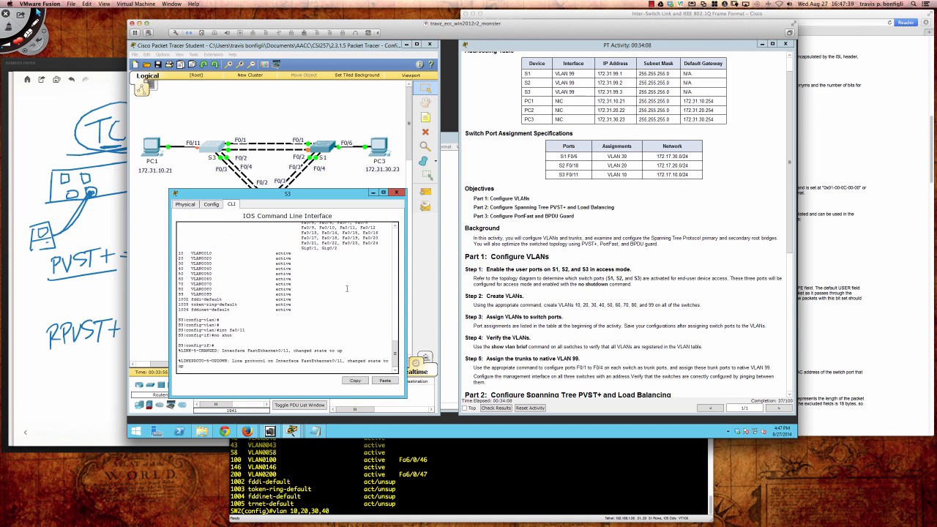
key("Return")
key("Return")
key("Return")
Set S3's fa0/11 port to access mode with switchport mode access
type("swi")
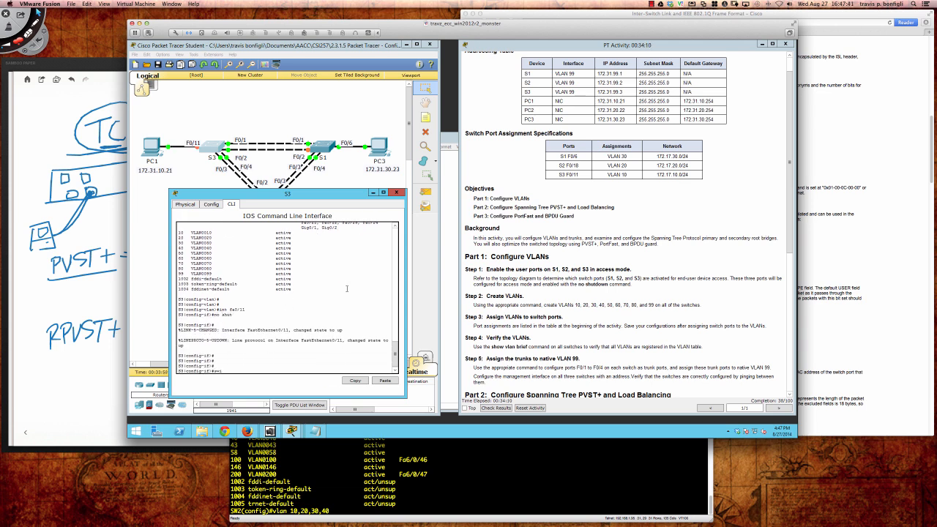
key("Tab")
type("mode acc")
key("Tab")
key("Return")
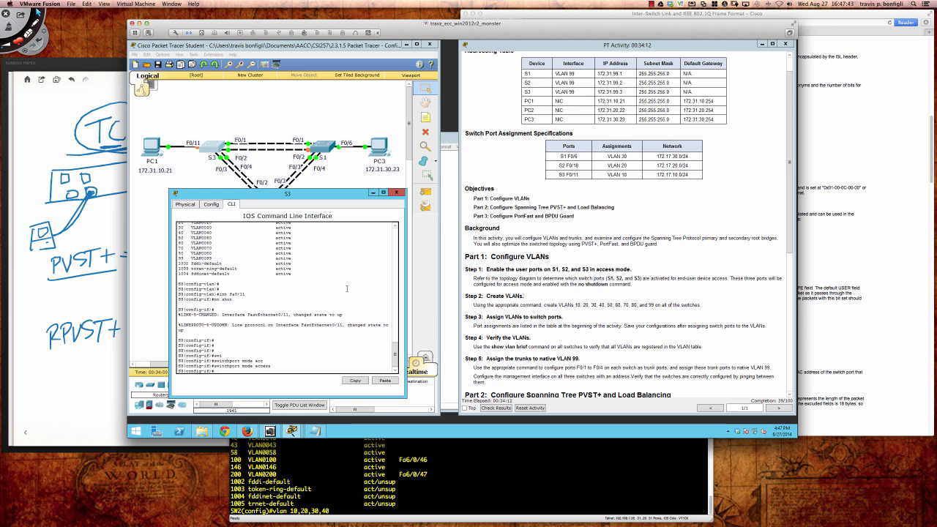
Assign S3's fa0/11 port to access VLAN 10
type("swi")
key("Tab")
type("acc vla")
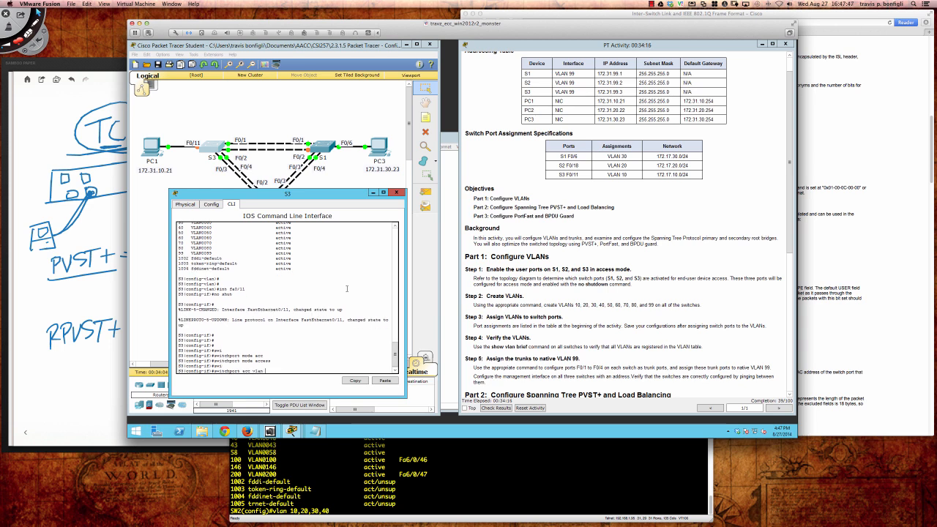
type("n 10")
key("Return")
key("Return")
key("Return")
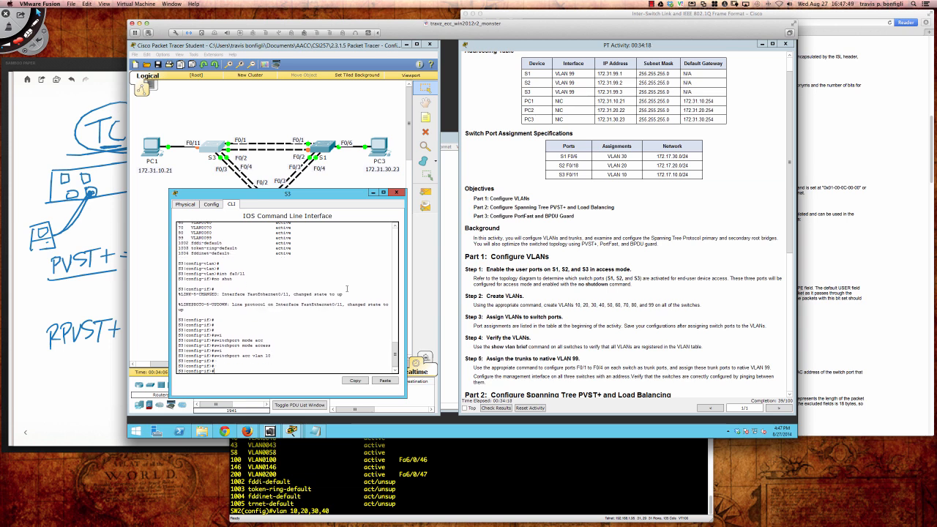
Enable spanning-tree PortFast on S3's fa0/11 port
type("span")
key("Tab")
type("por")
key("Tab")
key("Return")
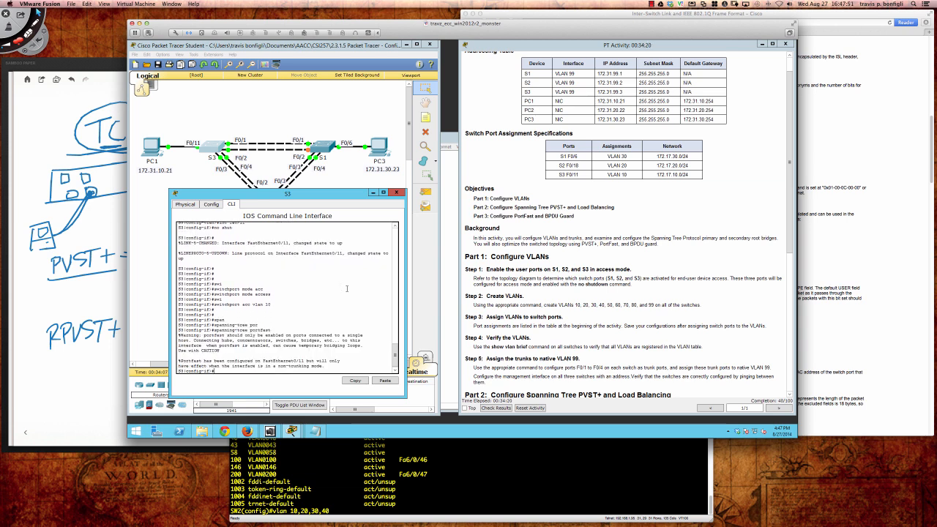
key("Return")
Enable spanning-tree BPDU guard on S3's fa0/11 port
type("span")
key("Tab")
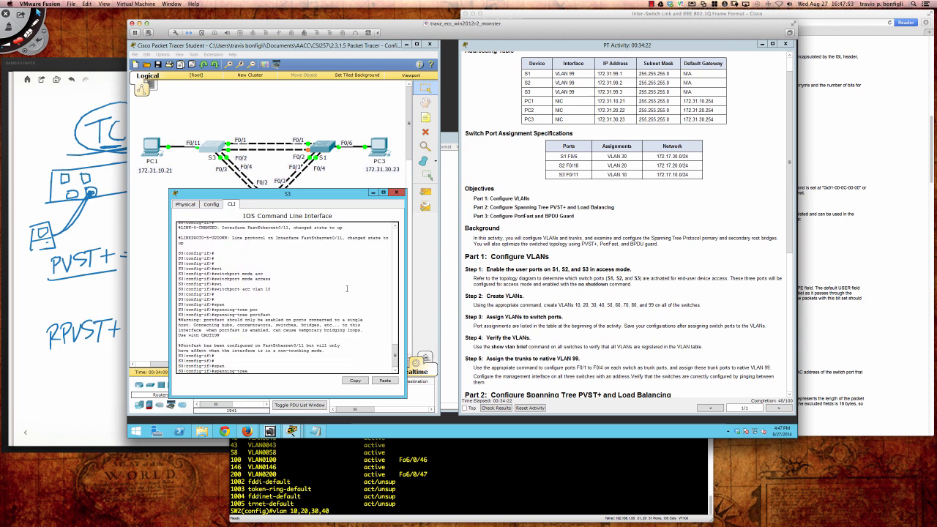
type("bdpd")
key("Tab")
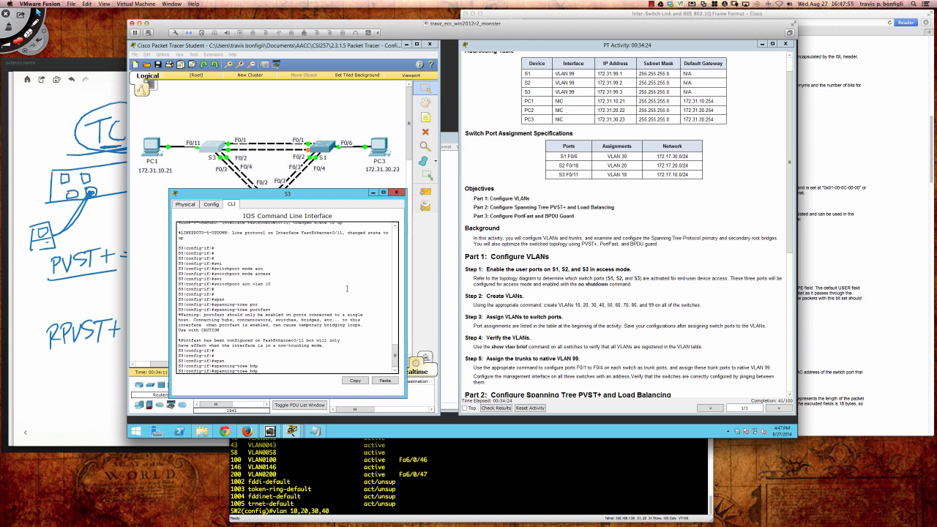
type("pdu")
key("Tab")
type("g")
key("Tab")
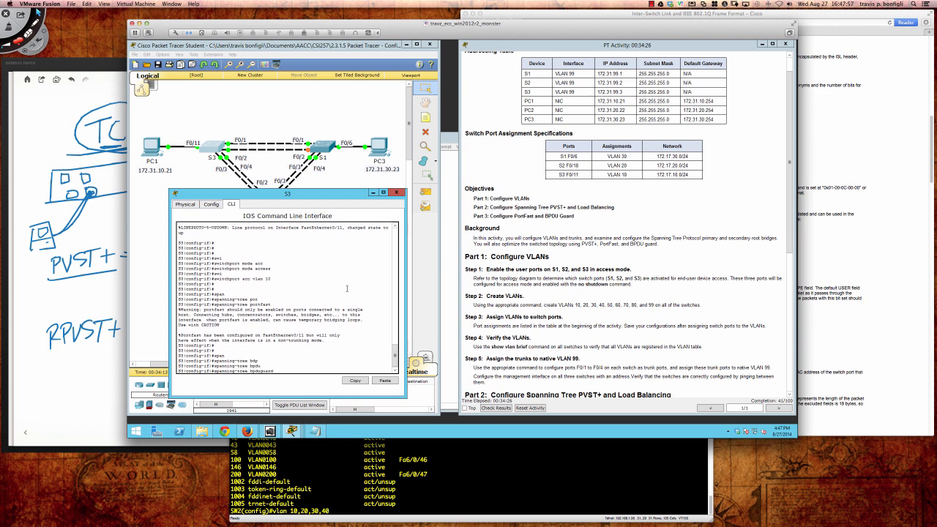
type("en")
key("Tab")
key("Return")
key("Return")
key("Return")
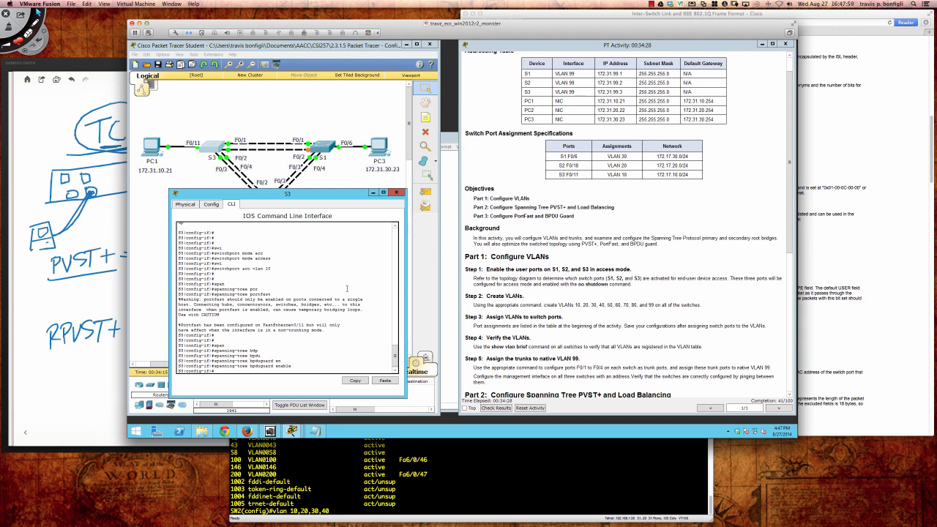
Review the fa0/11 section of S3's running configuration, and save the configuration with do wri mem
type("do sh run")
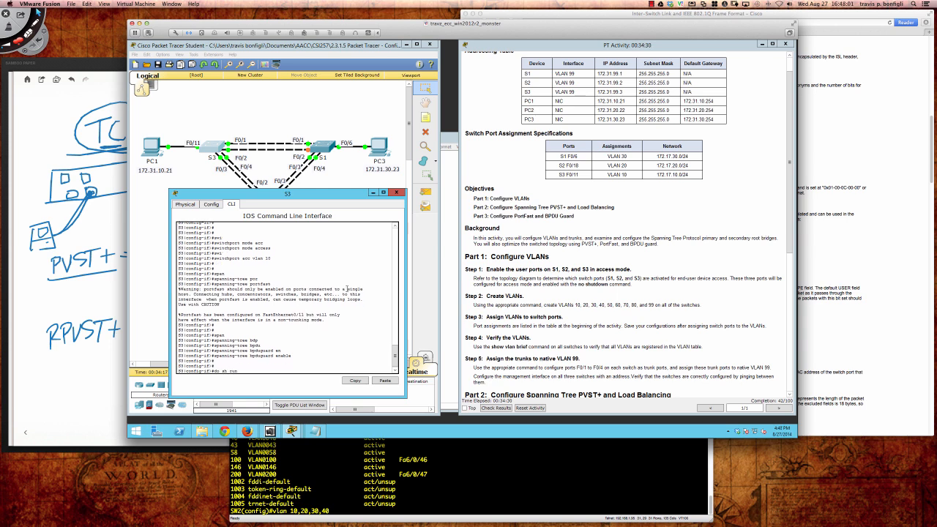
key("Return")
key("space")
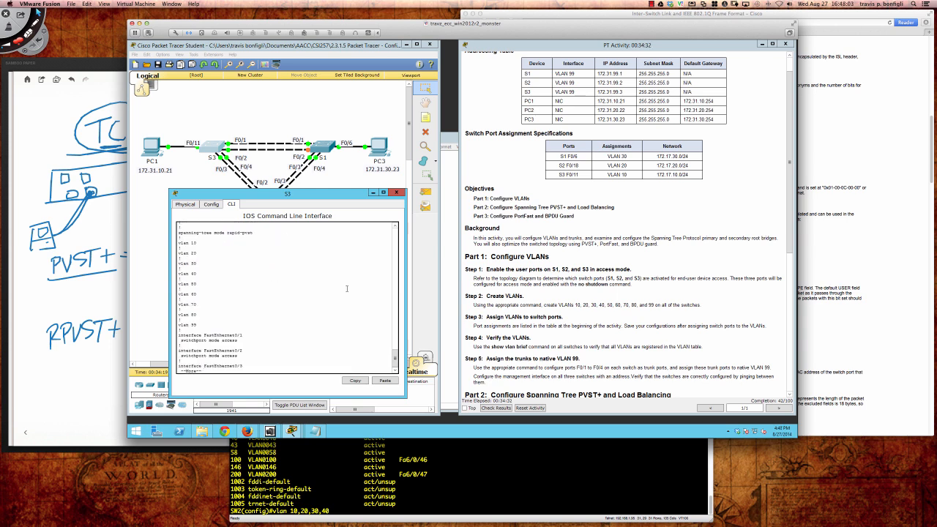
key("space")
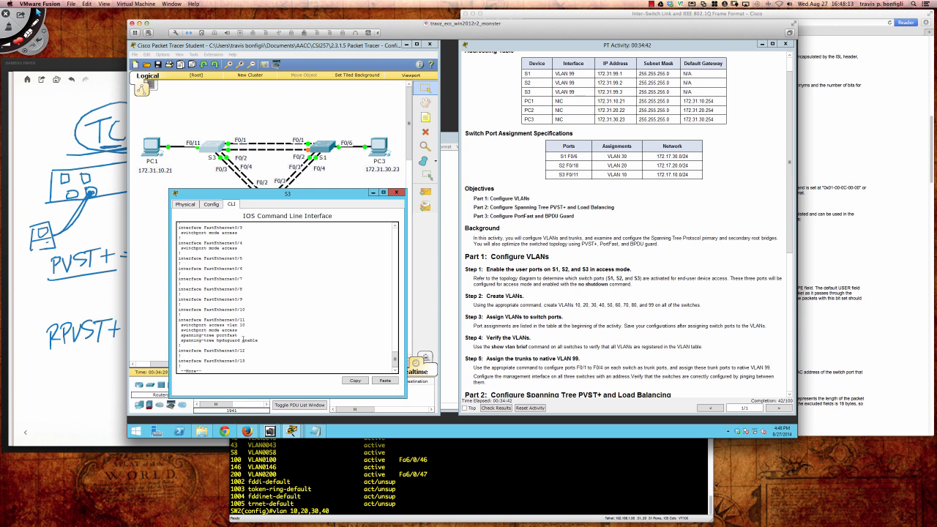
key("ctrl+c")
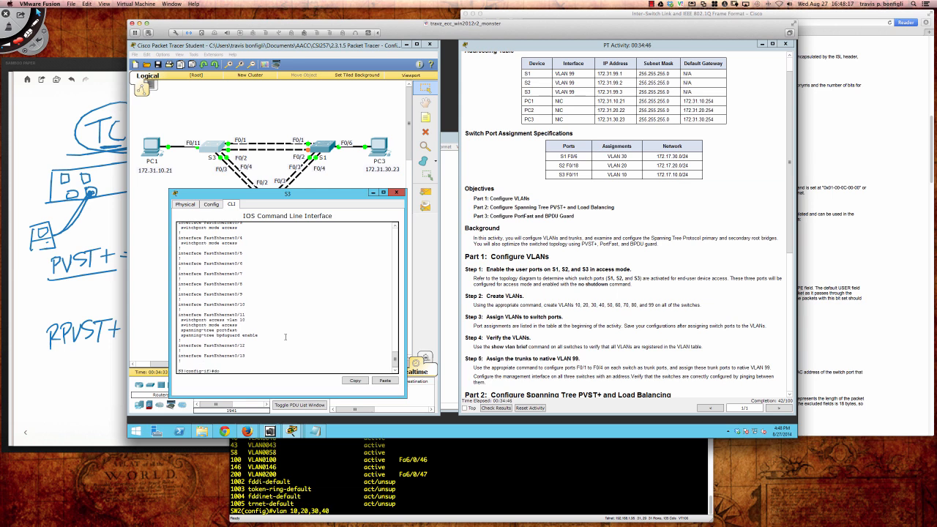
type("do wri mem")
key("Return")
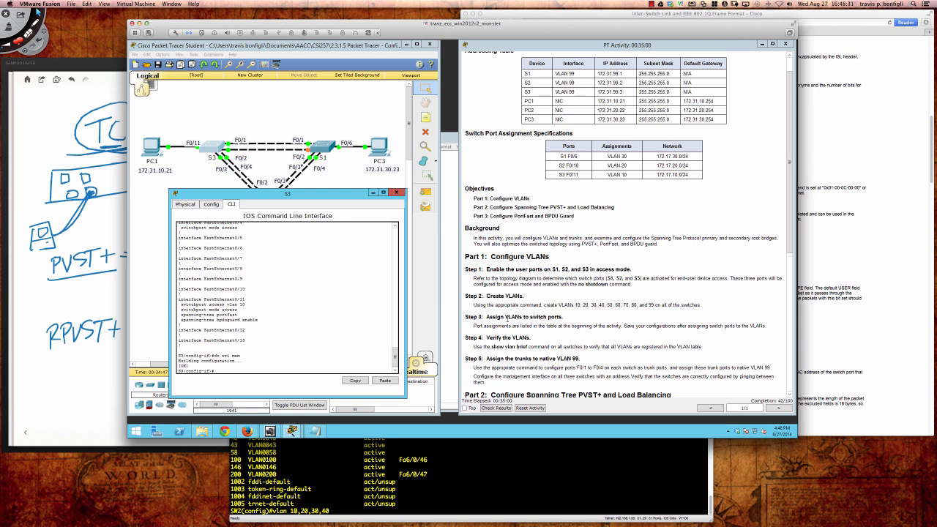
Display the brief VLAN table on S3 to check the port assignment
scroll(507, 323, "down", 3)
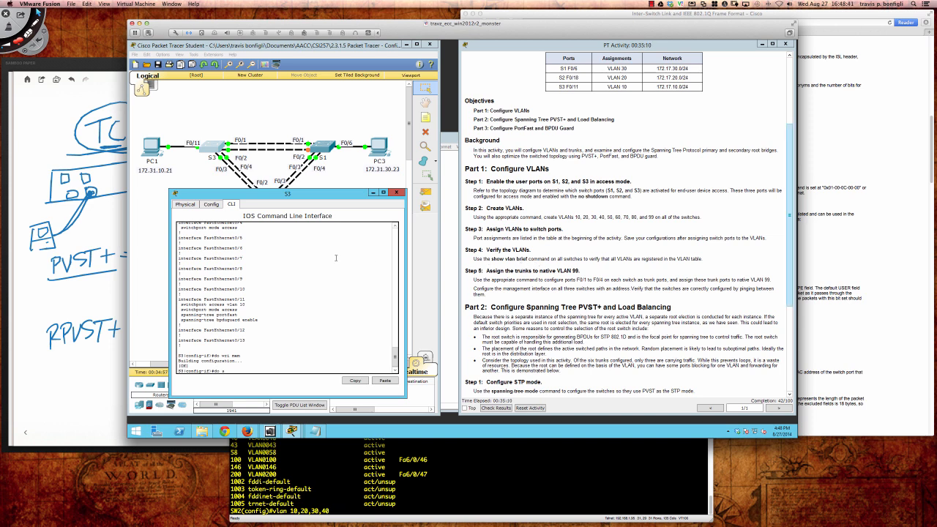
type("h vlan brie")
key("Return")
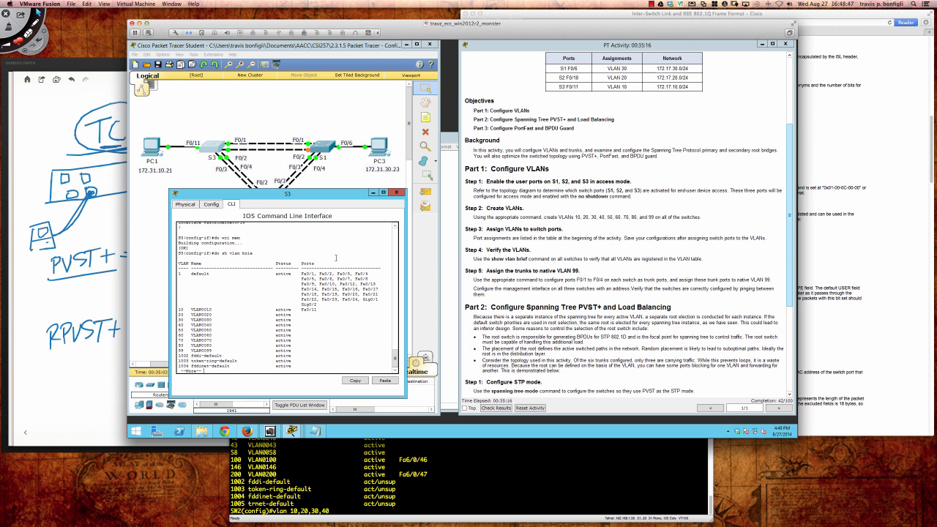
Read the lab's trunk and management interface instructions and check the switches' VLAN 99 rows in the addressing table
scroll(498, 287, "down", 1)
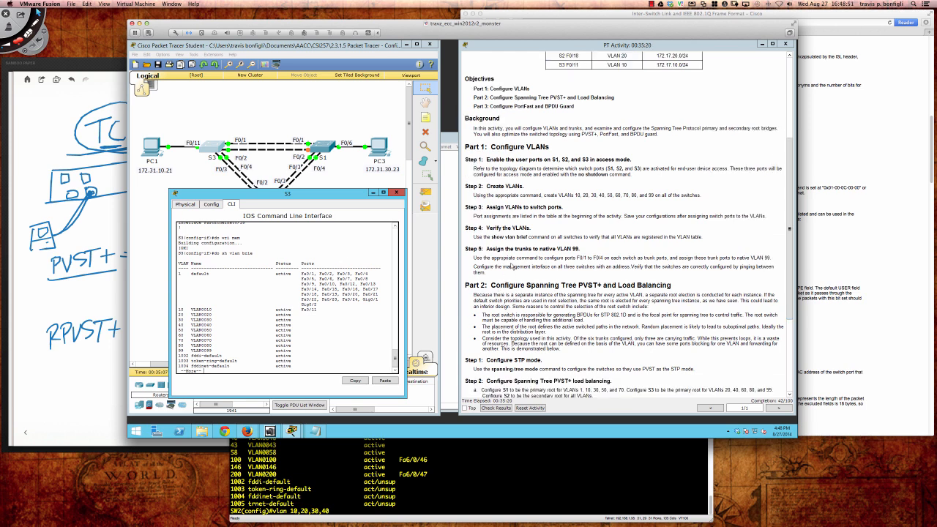
scroll(511, 268, "down", 1)
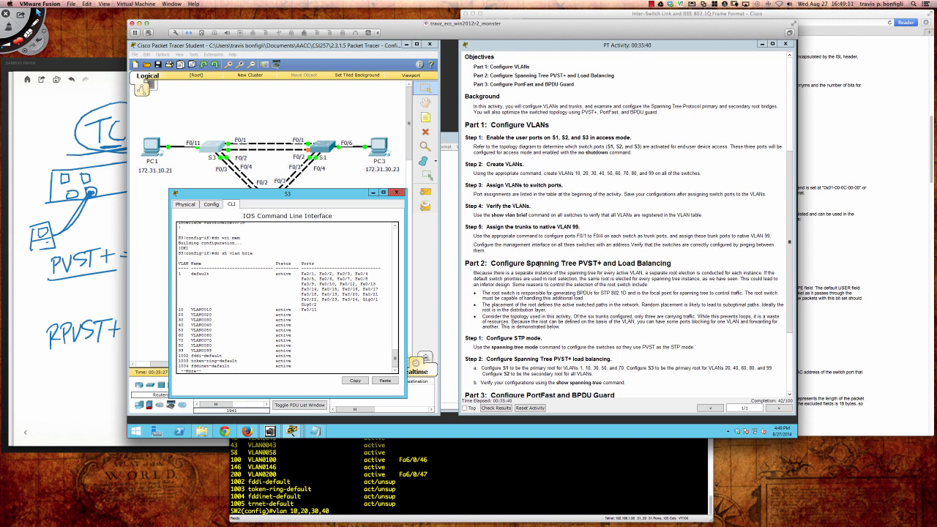
scroll(562, 252, "up", 5)
scroll(539, 264, "up", 1)
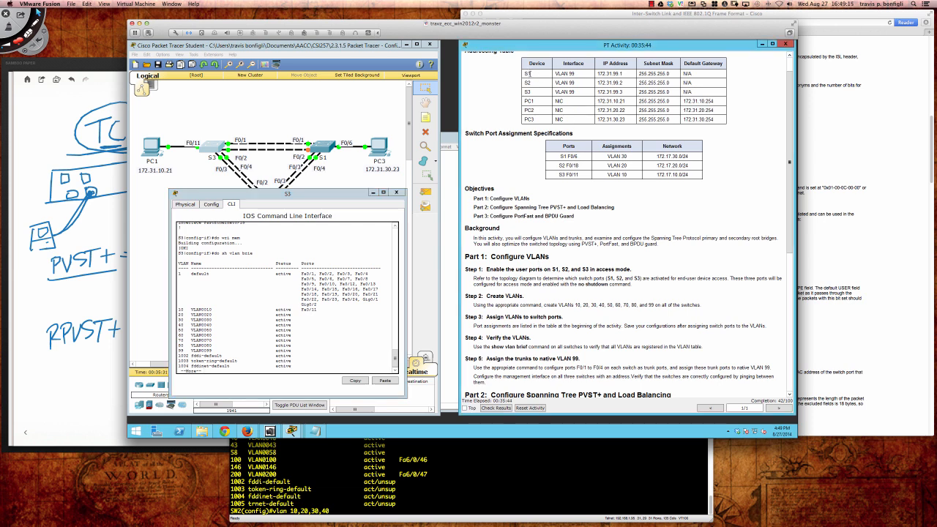
left_click_drag(526, 74, 688, 92)
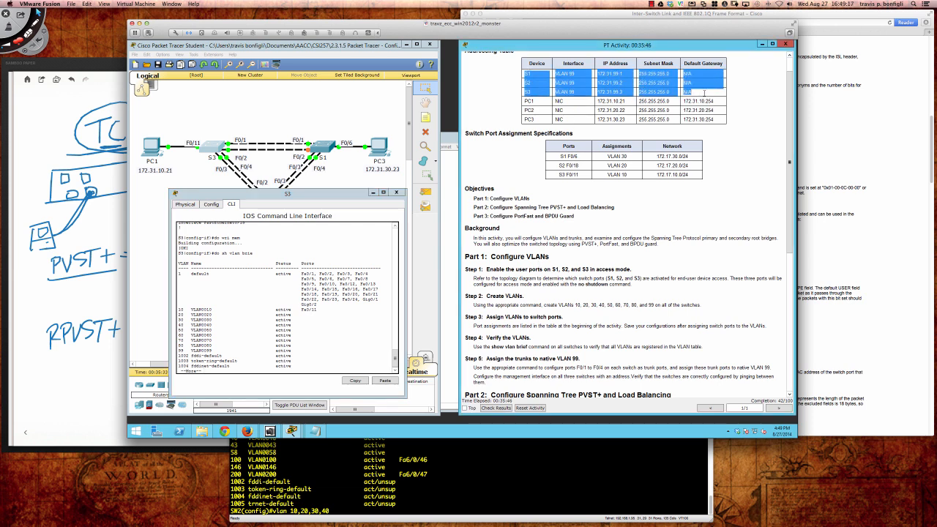
left_click(505, 102)
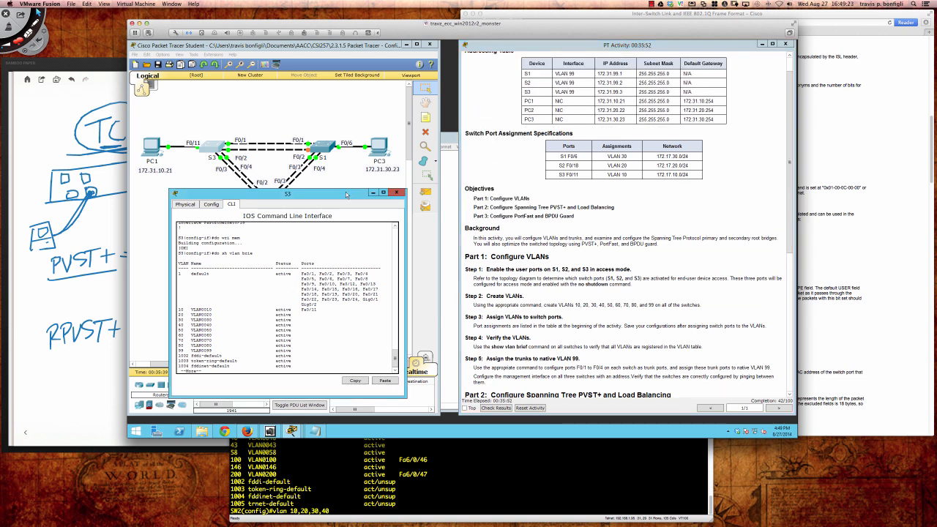
On S1, enter interface range configuration for fa0/1 - 4 and enable the ports with no shut
left_click(320, 149)
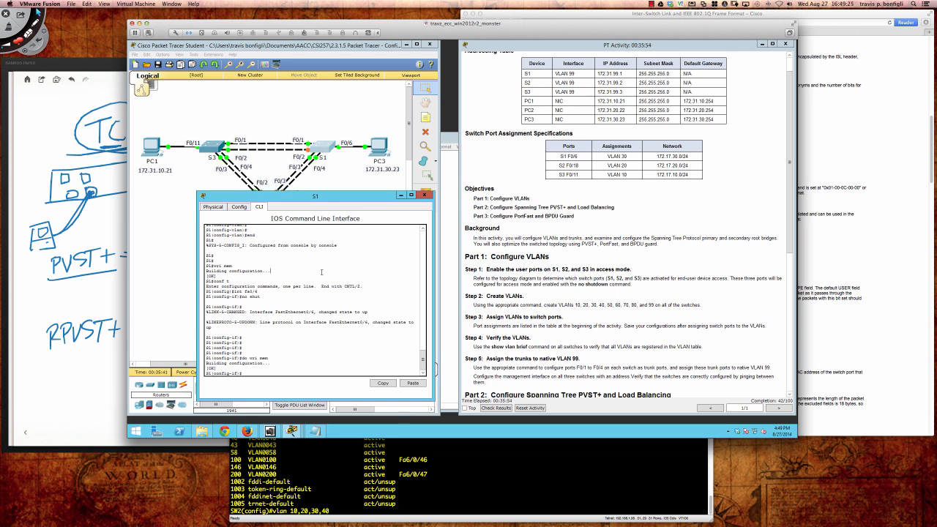
type("exit")
key("Return")
type("int")
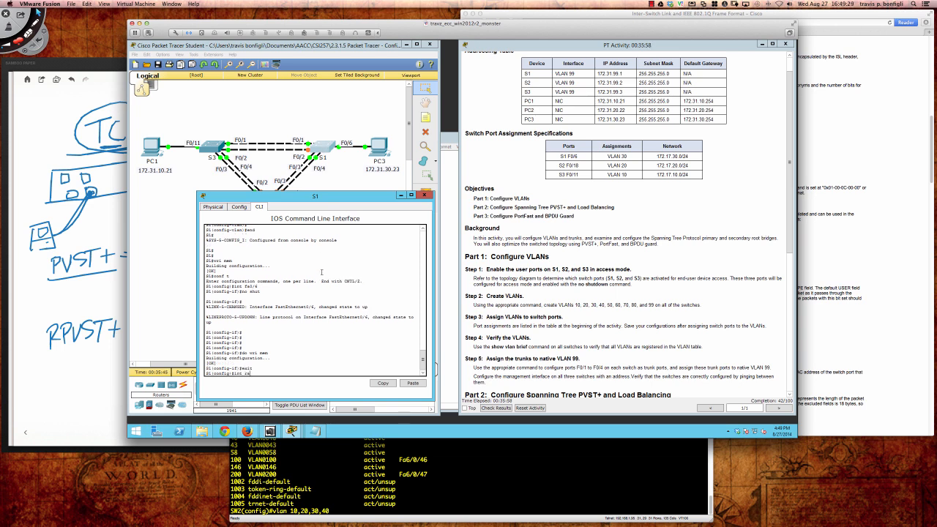
type(" ra")
key("Tab")
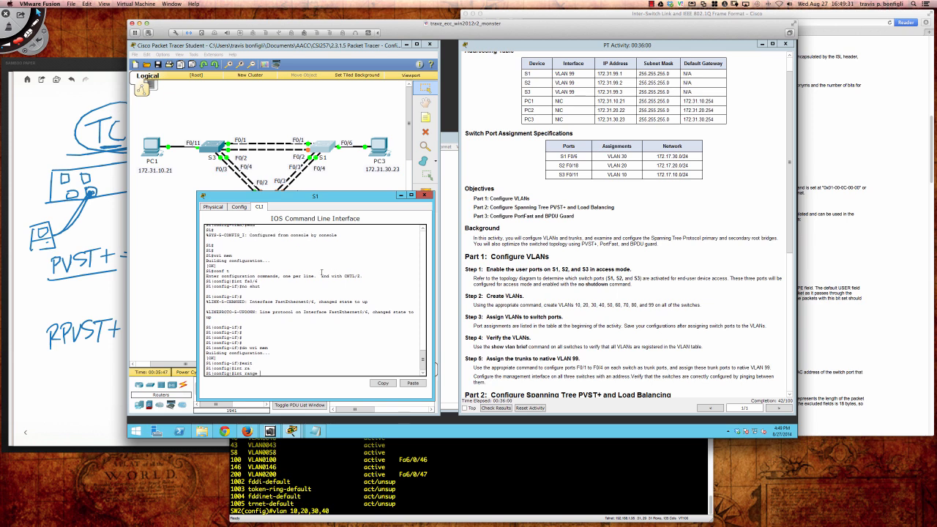
type("fa0/1 - 4")
key("Return")
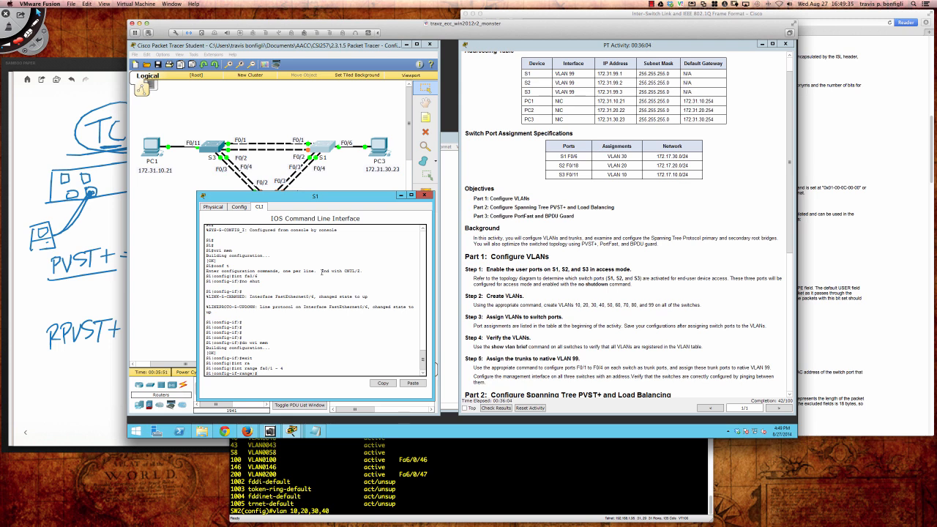
type("no shut")
key("Return")
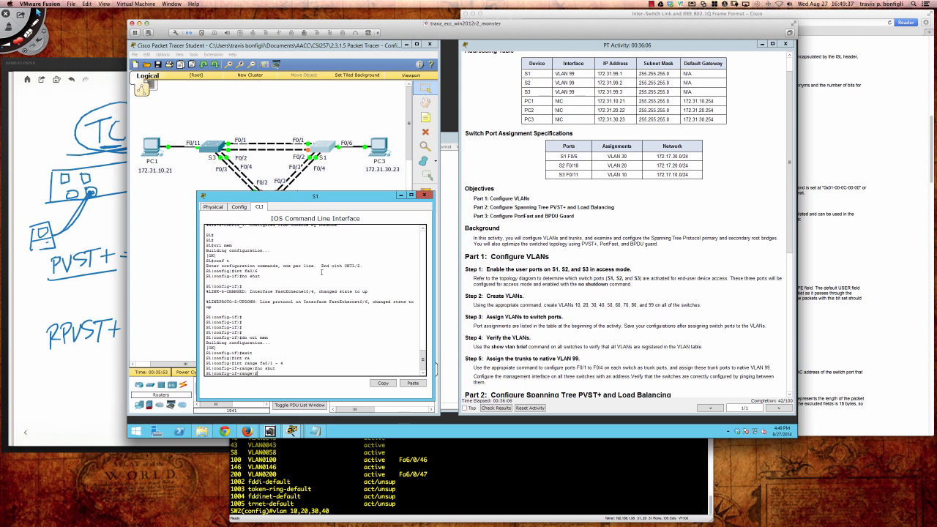
key("Return")
key("Return")
key("Return")
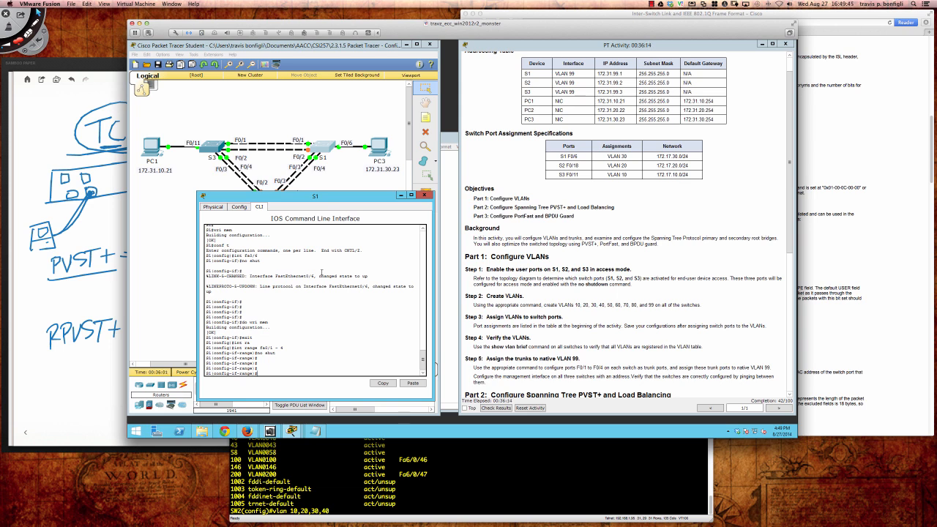
List the switchport mode options on S1 and set ports fa0/1 - 4 to trunk mode
type("switchport")
key("Tab")
type("mode ?")
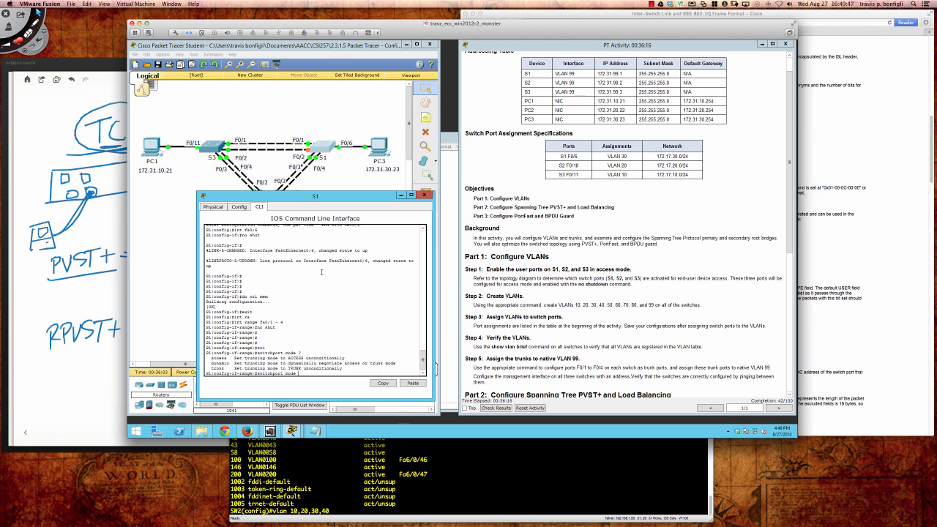
type("tru")
key("Tab")
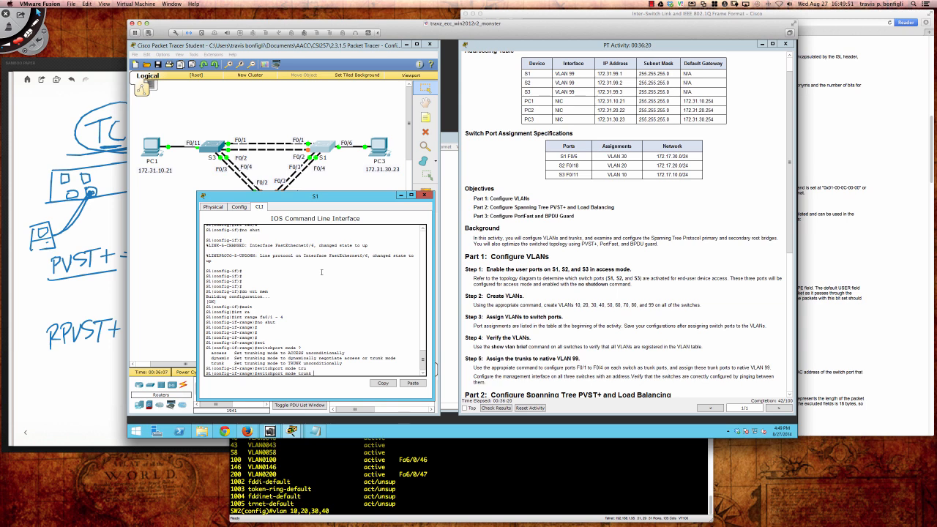
key("Return")
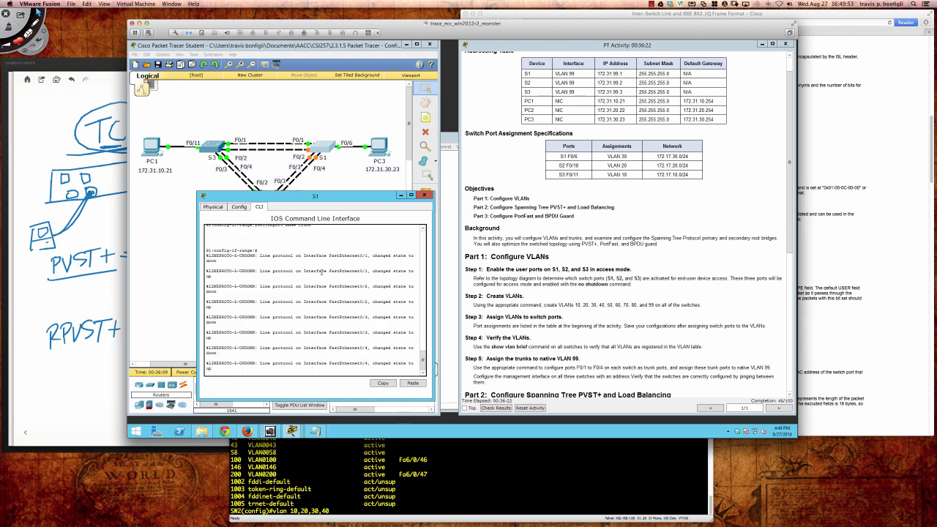
key("Return")
key("Return")
key("Return")
key("Return")
key("Return")
key("Return")
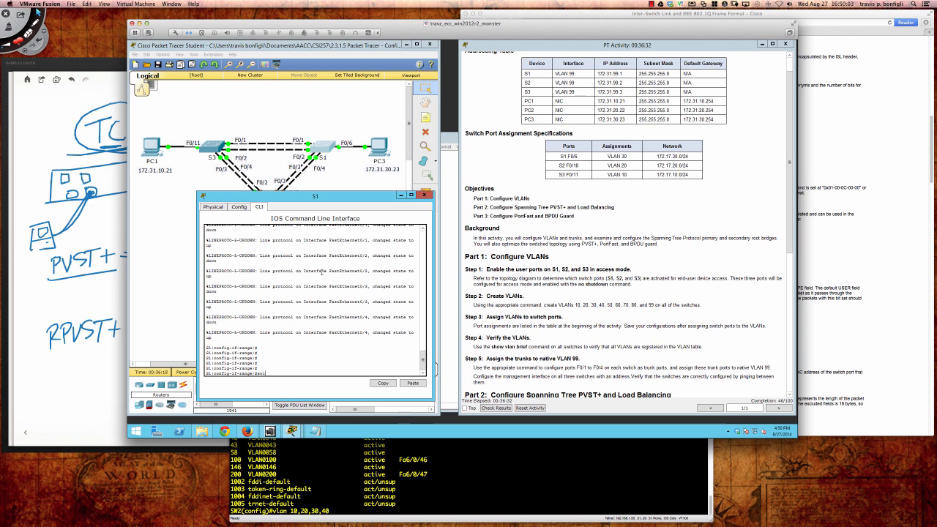
Set the native VLAN of S1's trunk ports fa0/1 - 4 to 99
key("Tab")
type("tru")
key("Tab")
type("n")
key("Tab")
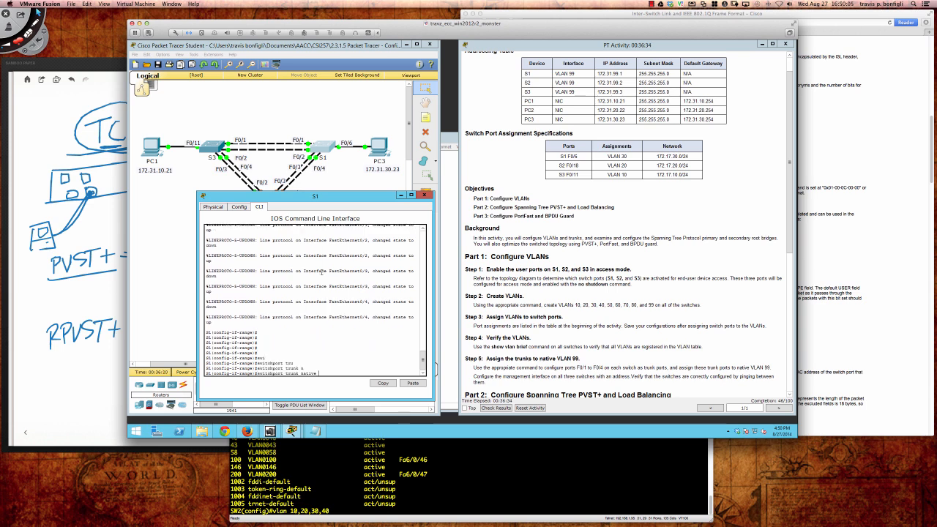
type("vlan")
key("Tab")
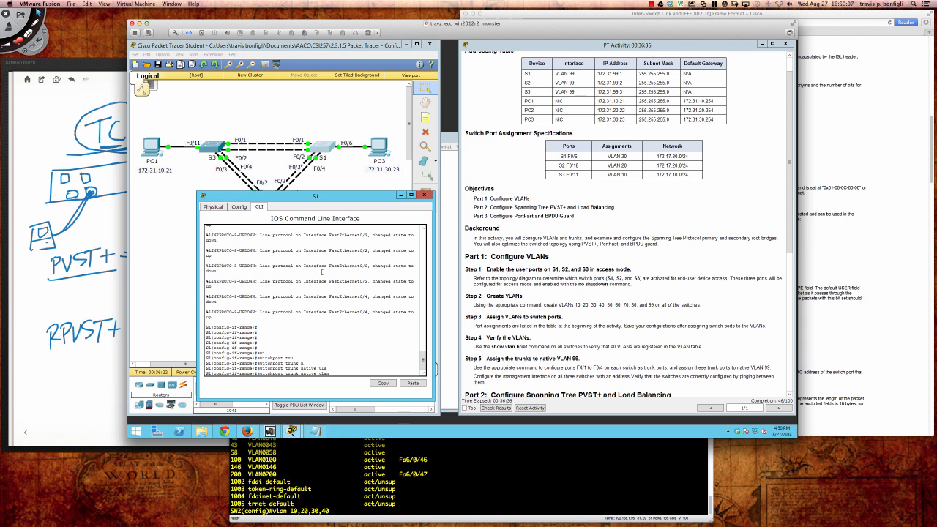
type("?")
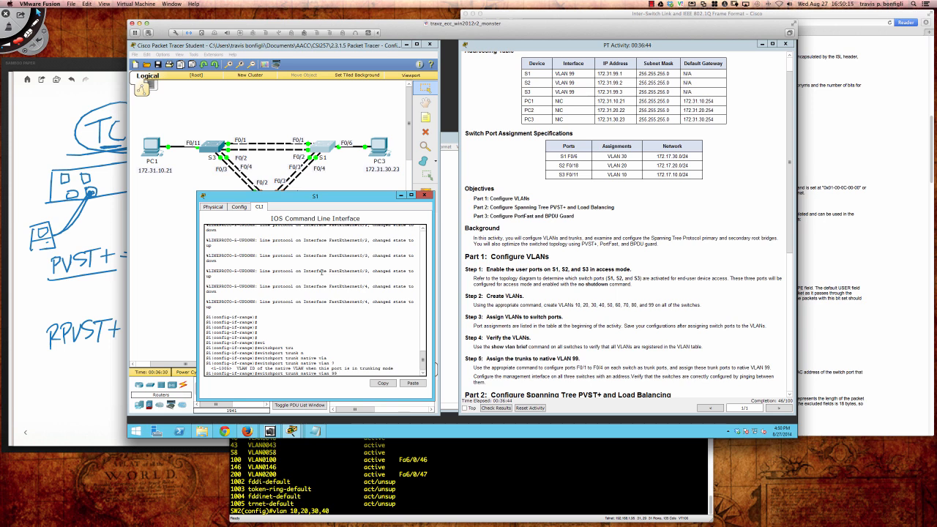
key("Return")
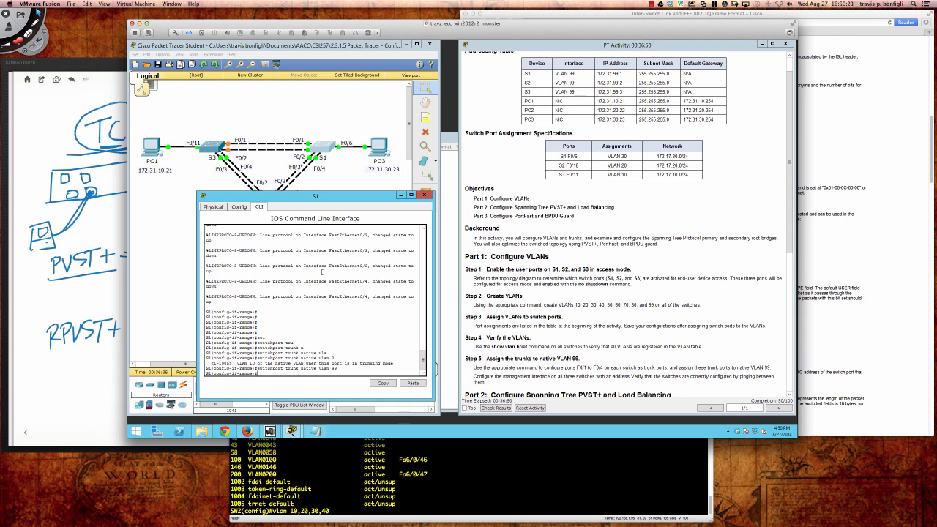
key("Return")
key("Return")
key("Return")
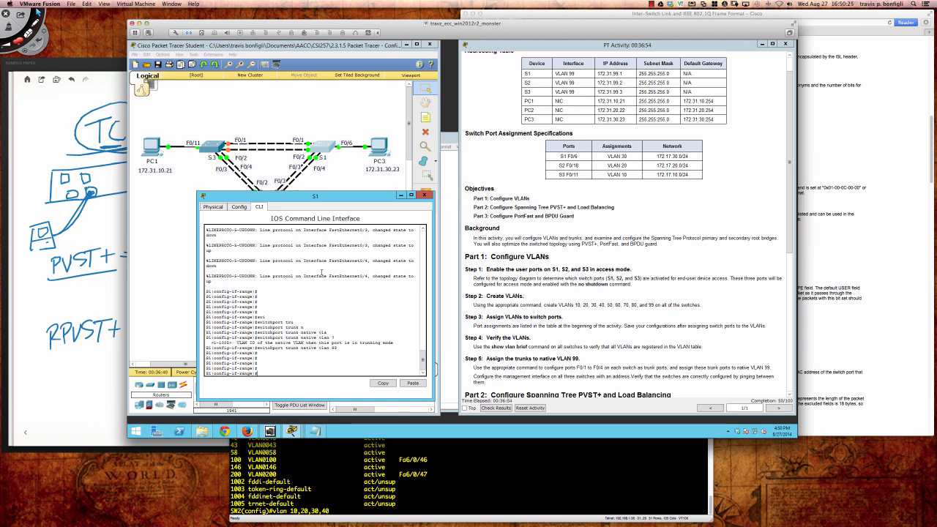
key("Return")
key("Return")
key("Return")
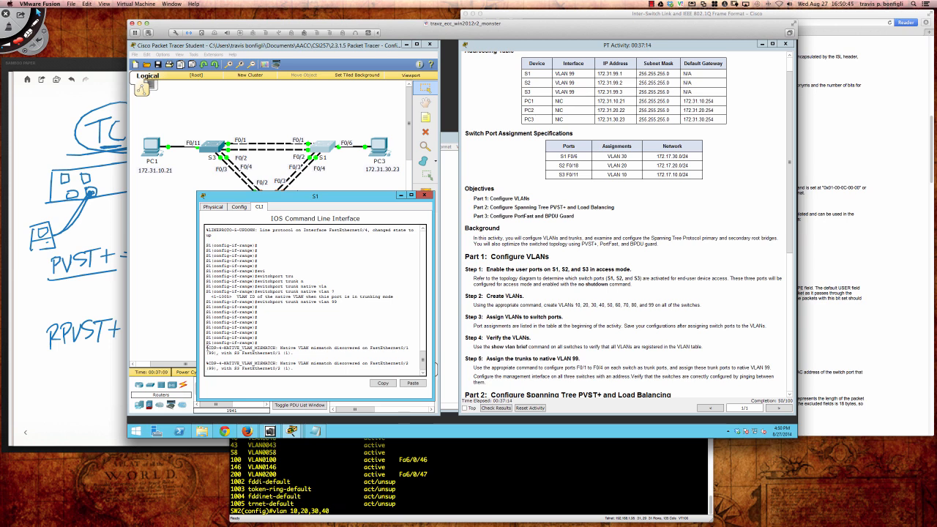
Examine the native VLAN mismatch messages in S1's CLI against the switchport trunk native vlan 99 command
left_click_drag(207, 347, 293, 368)
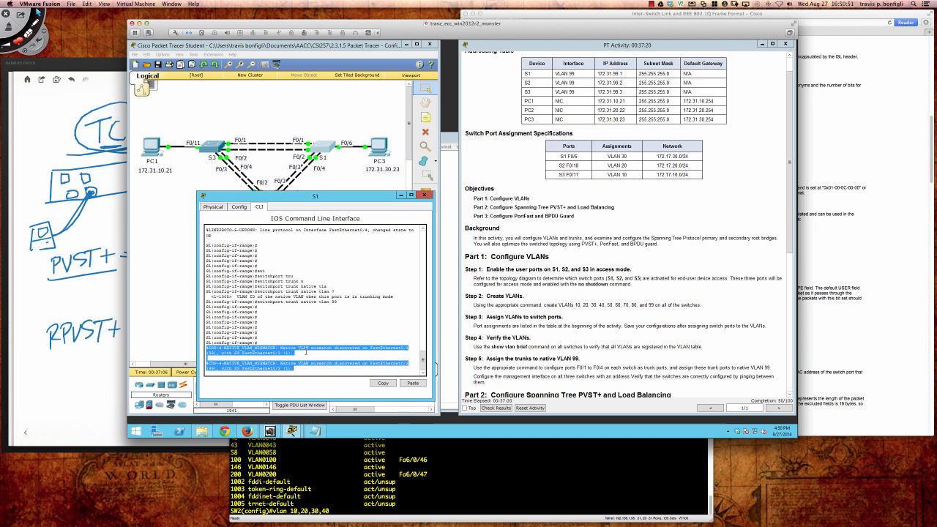
left_click(294, 335)
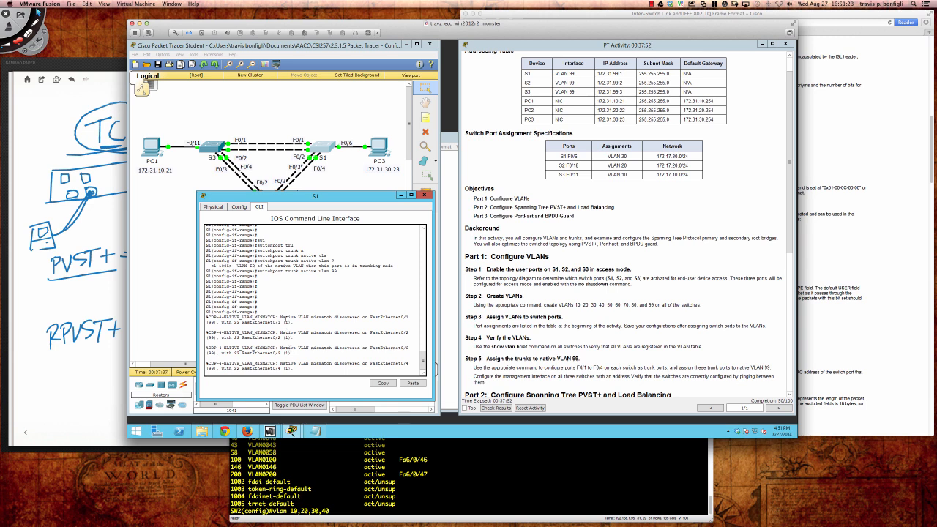
left_click_drag(257, 271, 337, 271)
left_click(338, 274)
left_click_drag(235, 322, 295, 370)
left_click(287, 332)
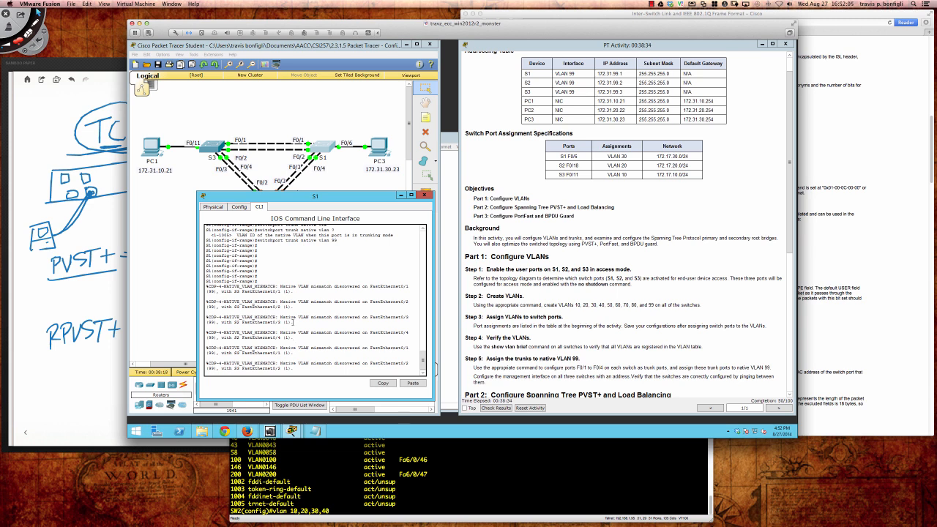
Get a clean prompt on S1, list the available switchport trunk options and read them
key("Return")
key("Return")
key("Return")
key("Return")
key("Return")
key("Return")
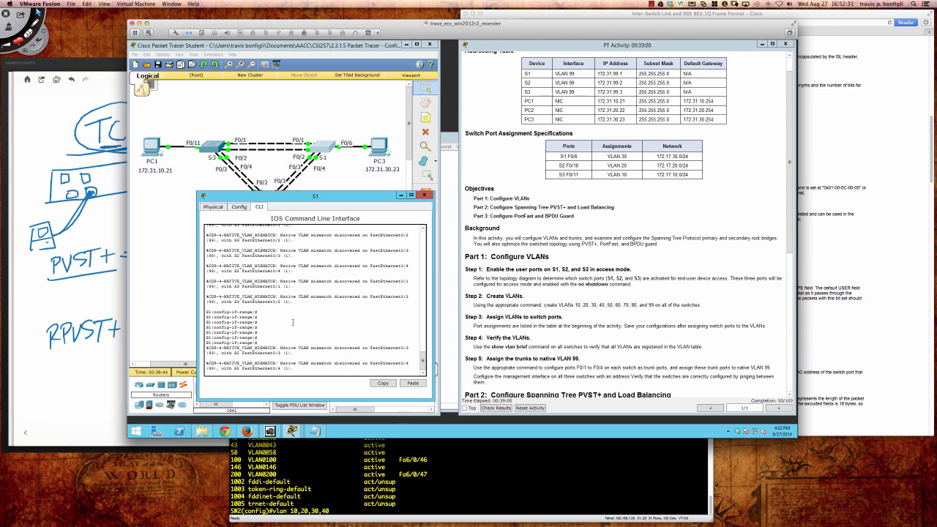
key("Return")
key("Return")
key("Return")
key("Return")
key("Return")
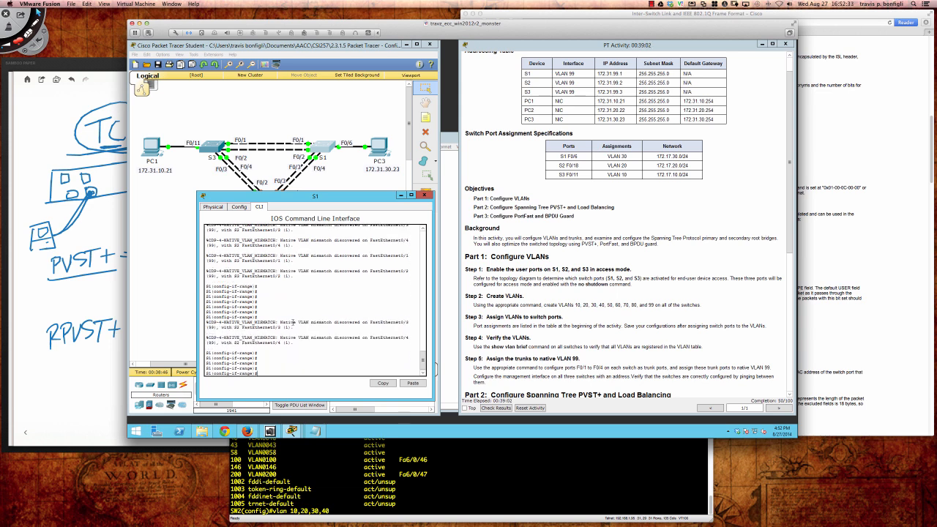
type("swi")
key("Tab")
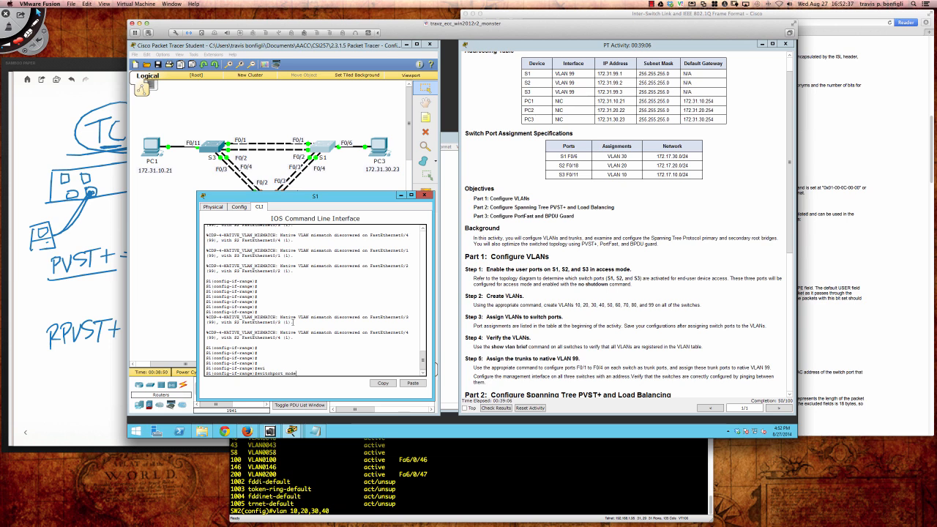
type("tr")
key("Tab")
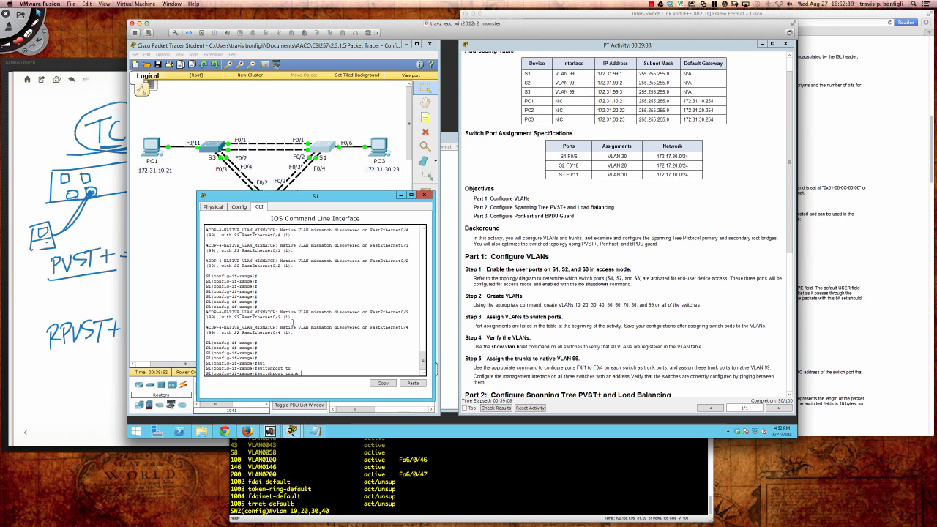
type("?")
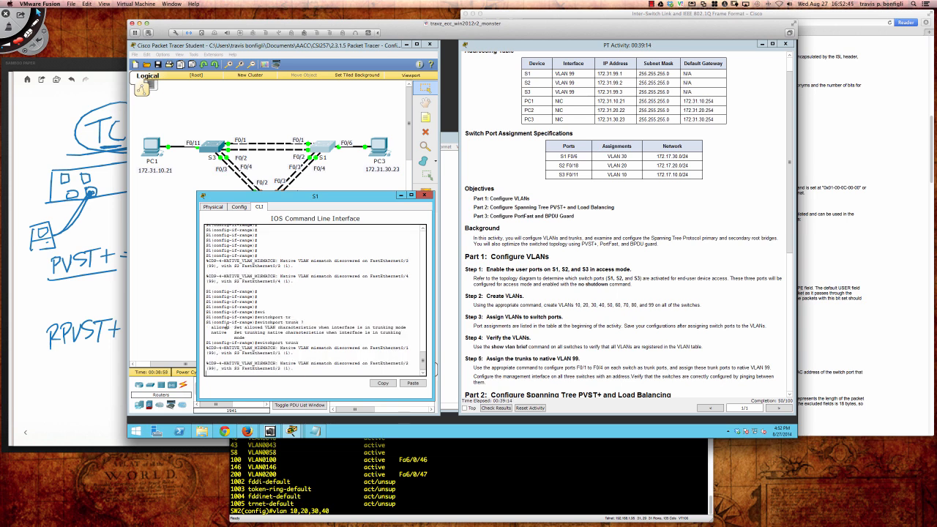
left_click_drag(207, 322, 254, 338)
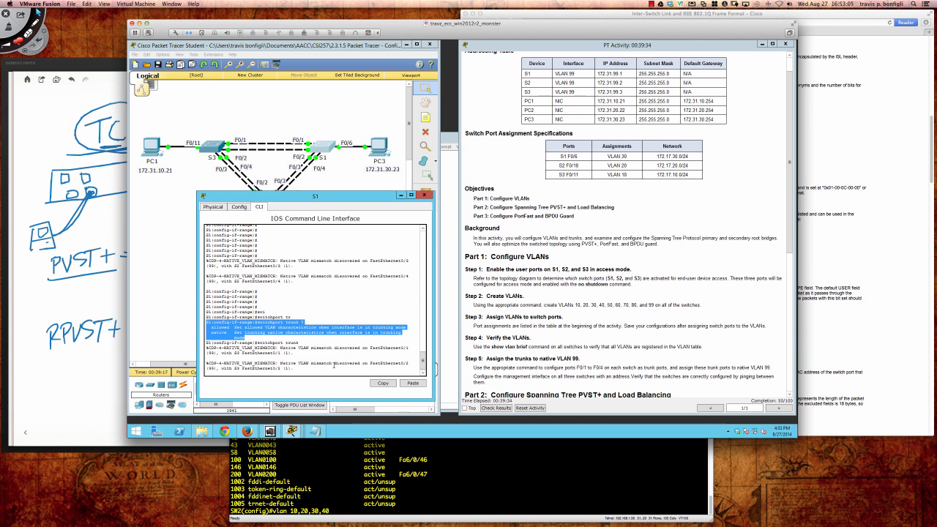
left_click(334, 363)
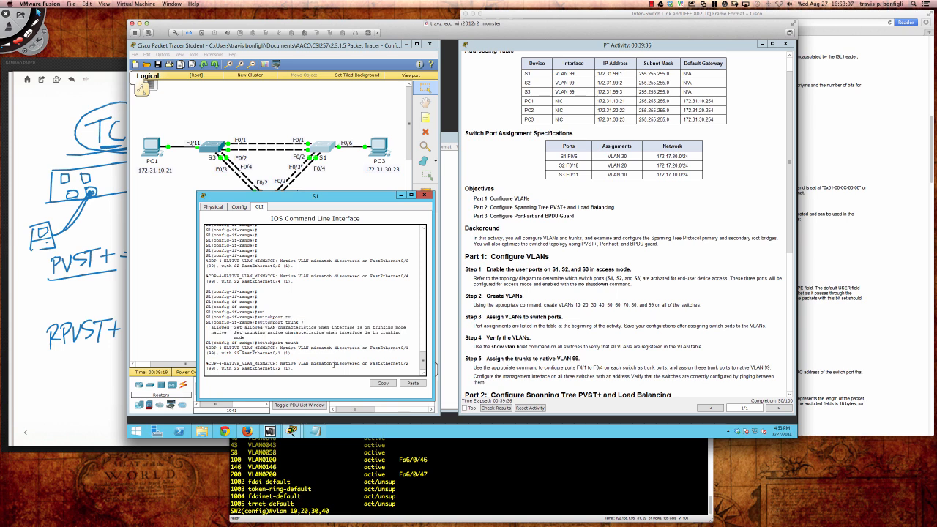
Switch to SecureCRT and open a session to SW3 (3550-EMI) up to its command prompt
left_click(465, 476)
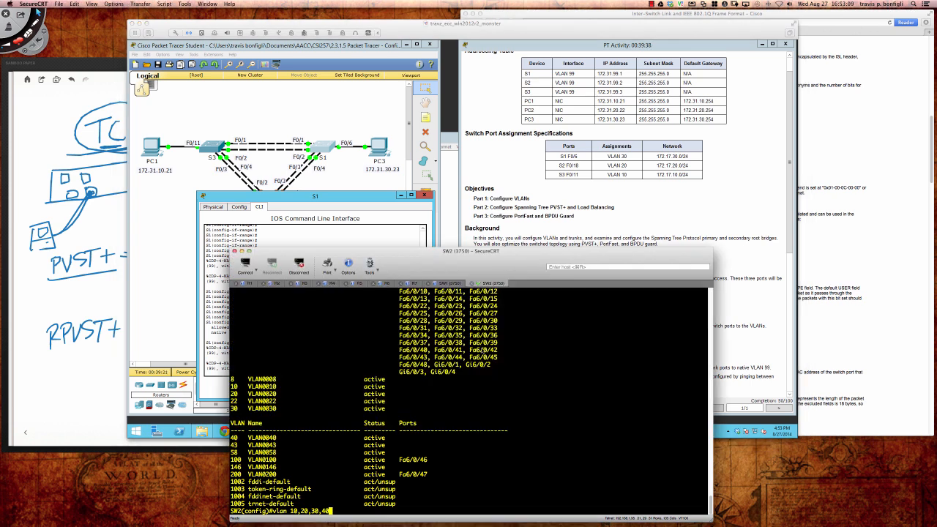
left_click(245, 263)
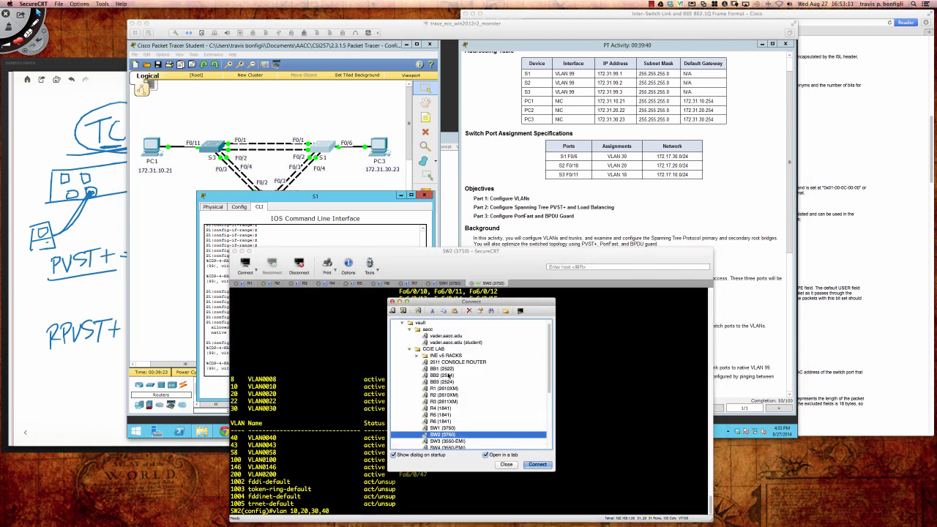
scroll(449, 381, "down", 2)
double_click(446, 401)
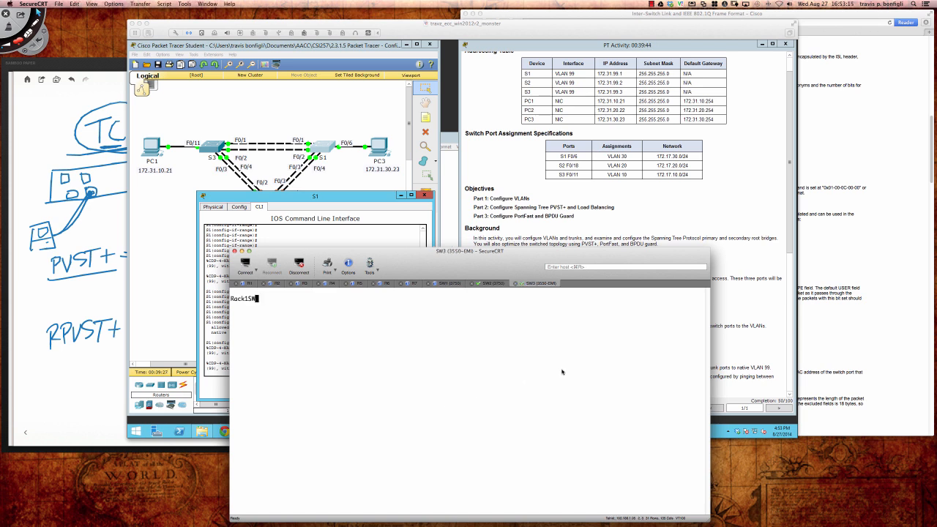
key("Return")
key("Return")
key("Return")
key("Return")
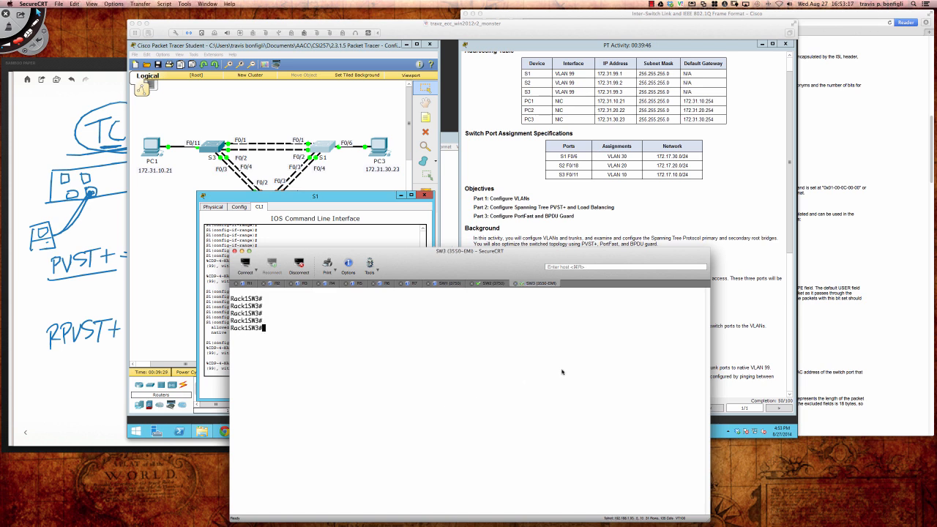
Show the spanning-tree information on SW3 and check which protocol is enabled for VLAN0001
type("sh s")
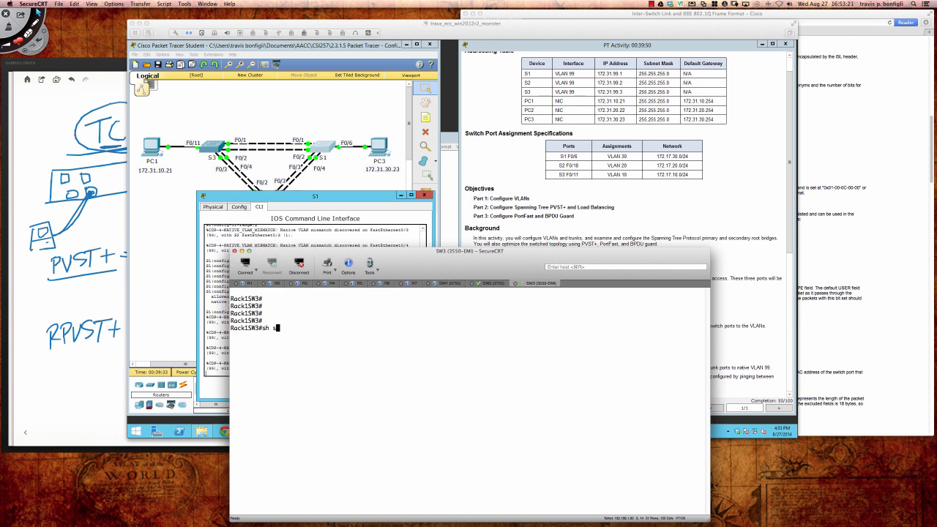
type("pan")
key("Tab")
key("Return")
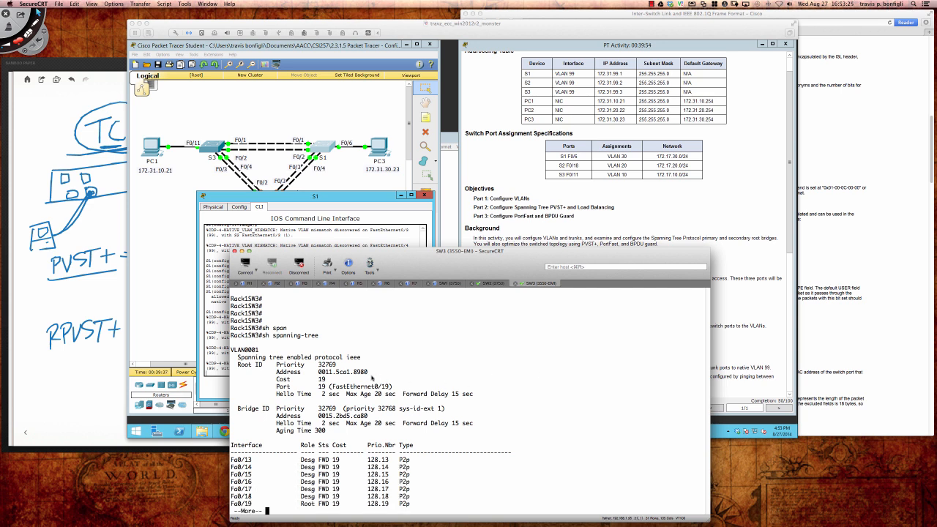
left_click_drag(238, 358, 358, 360)
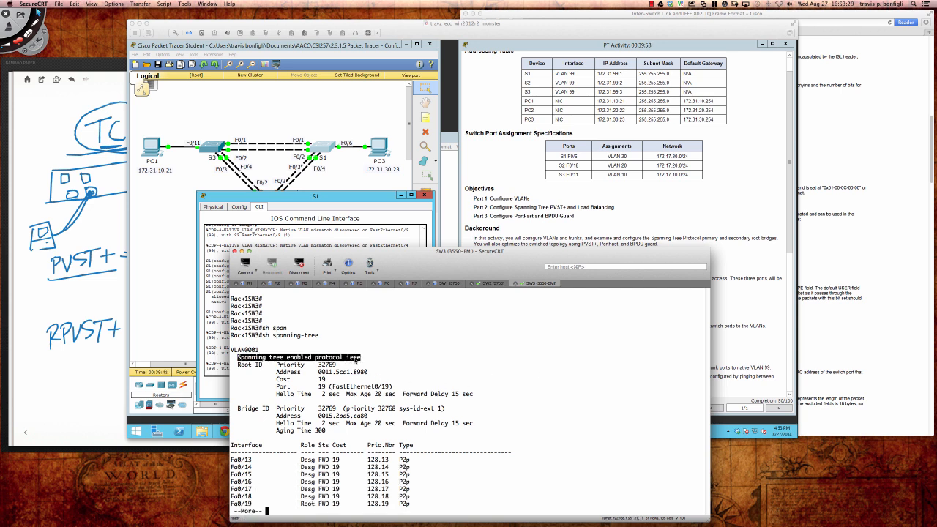
left_click(460, 356)
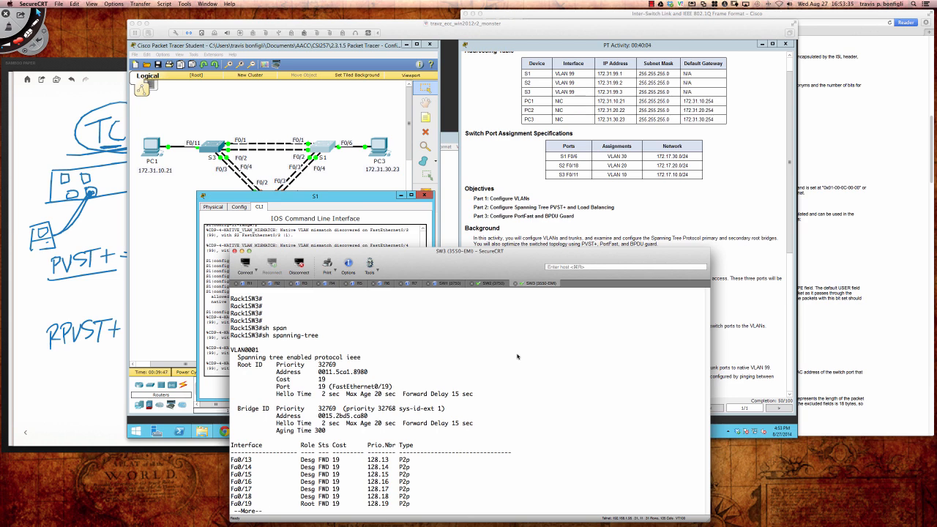
key("space")
key("Return")
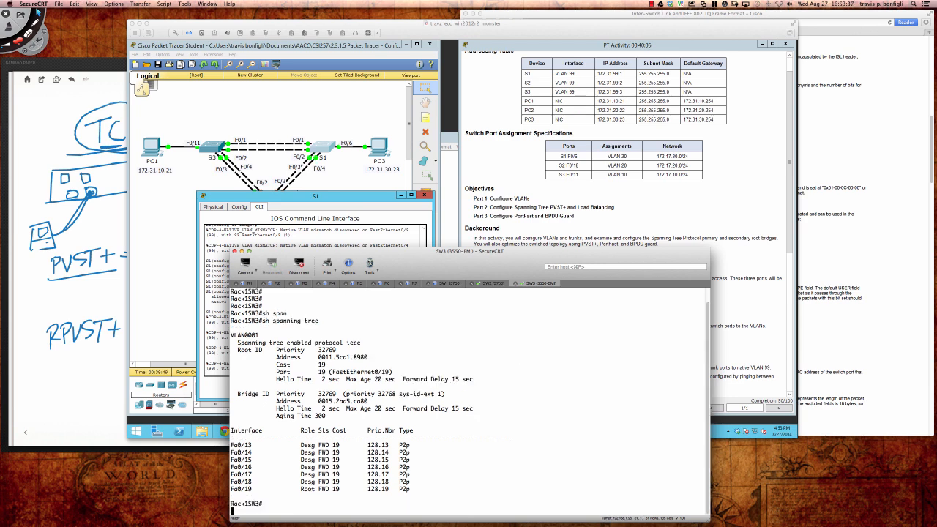
Show the interface trunk table on SW3 and examine the mode and encapsulation of port Fa0/13
key("Return")
key("Return")
type("sh int trunk")
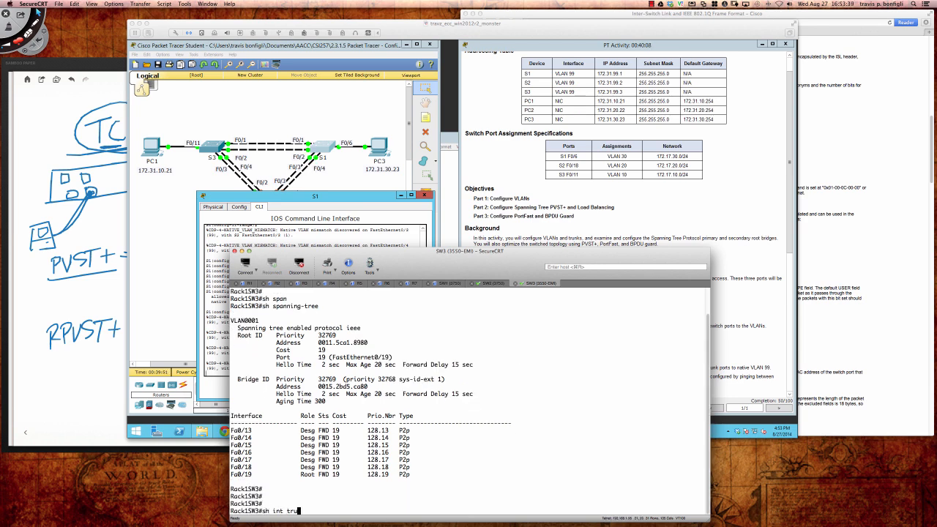
key("Return")
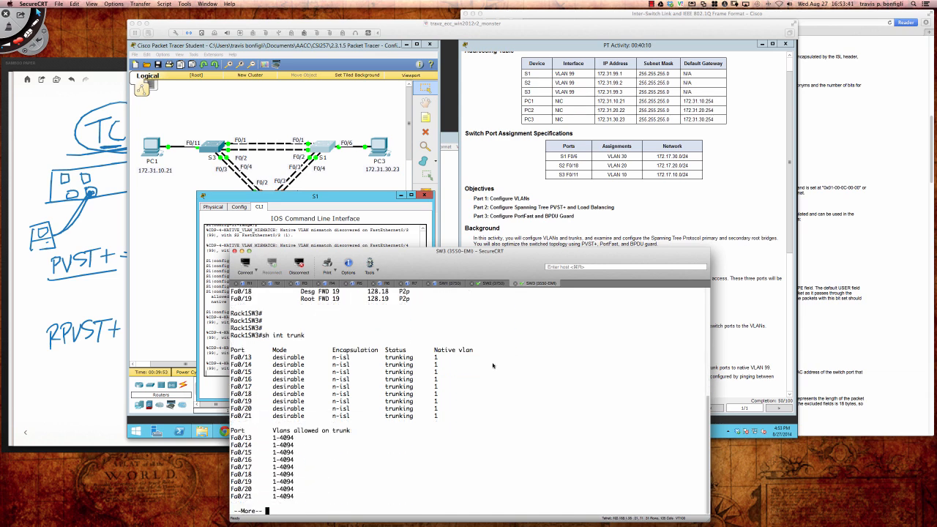
left_click_drag(339, 357, 352, 359)
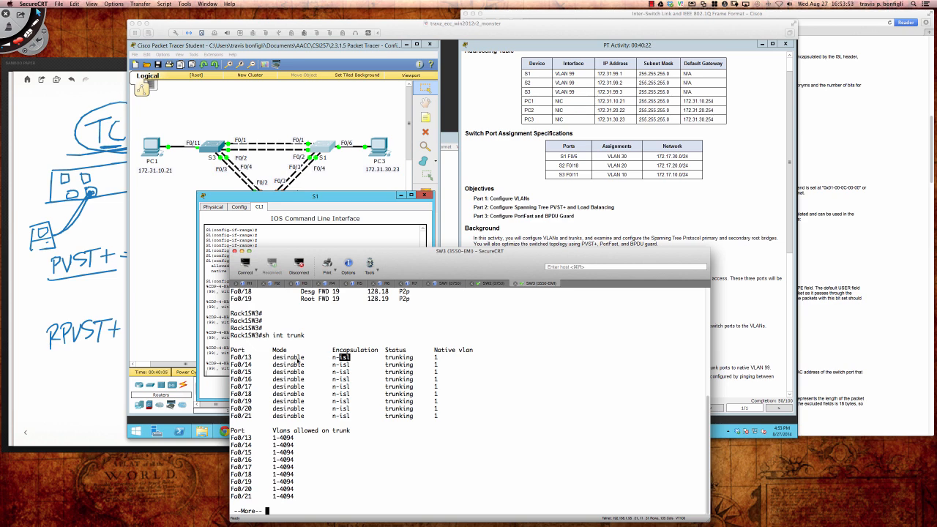
left_click(337, 357)
left_click_drag(338, 357, 272, 358)
left_click(349, 359)
double_click(342, 358)
mouse_move(350, 359)
left_mouse_down()
mouse_move(350, 370)
mouse_move(350, 362)
left_mouse_up()
right_click(350, 369)
left_click(347, 364)
right_click(343, 359)
left_click(345, 363)
key("space")
Enter global configuration on SW3 and open interface range fa0/13 - 21
type("conf t")
key("Return")
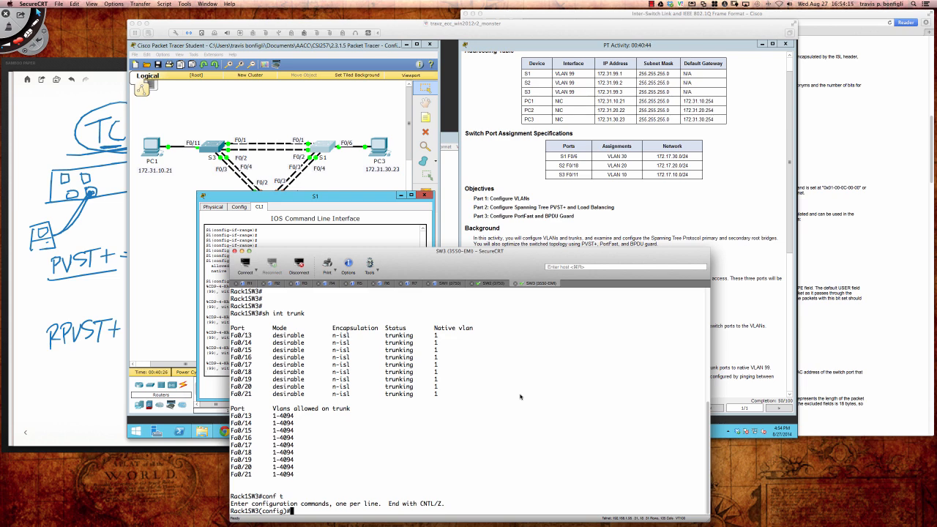
type("int ra fa0/13 -")
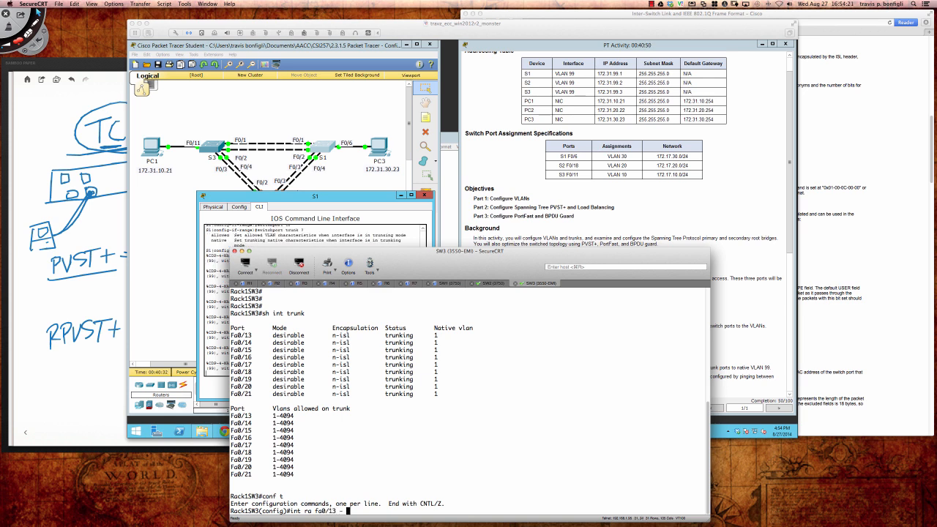
type(" 21")
key("Return")
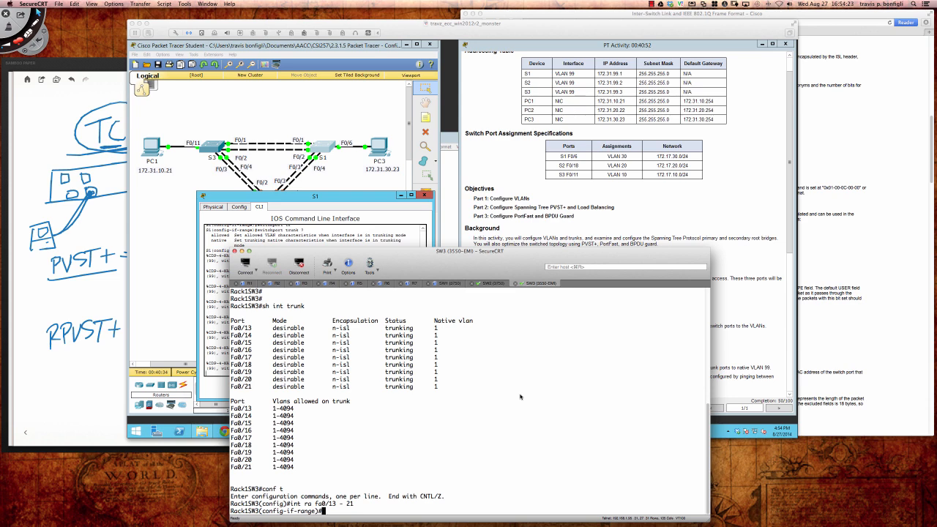
List the switchport trunk encapsulation options for SW3's port range and compare the dot1q and isl entries
key("Return")
type("swi")
key("Tab")
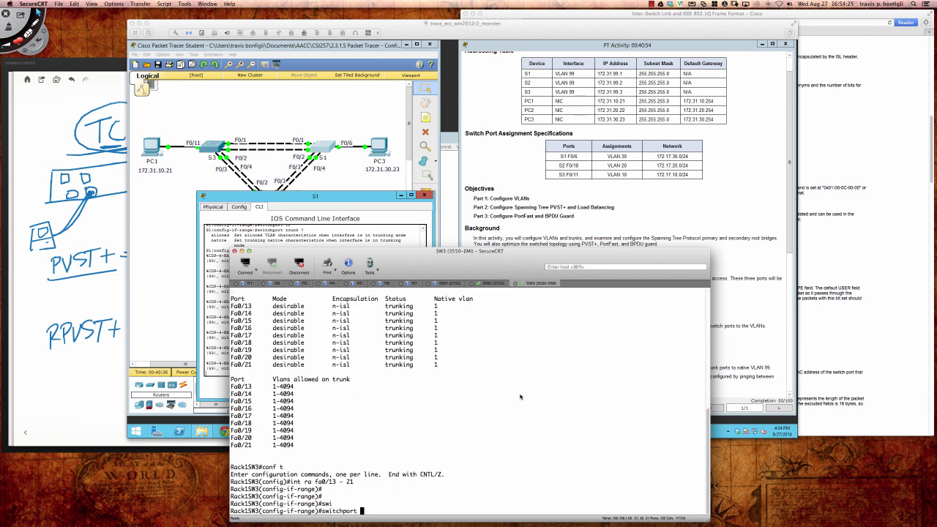
type("tr")
key("Tab")
type("en")
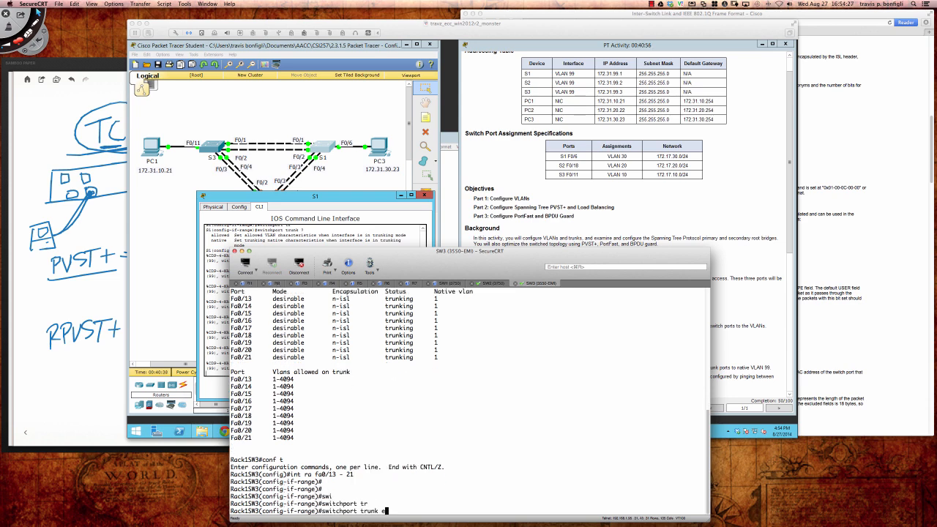
key("Tab")
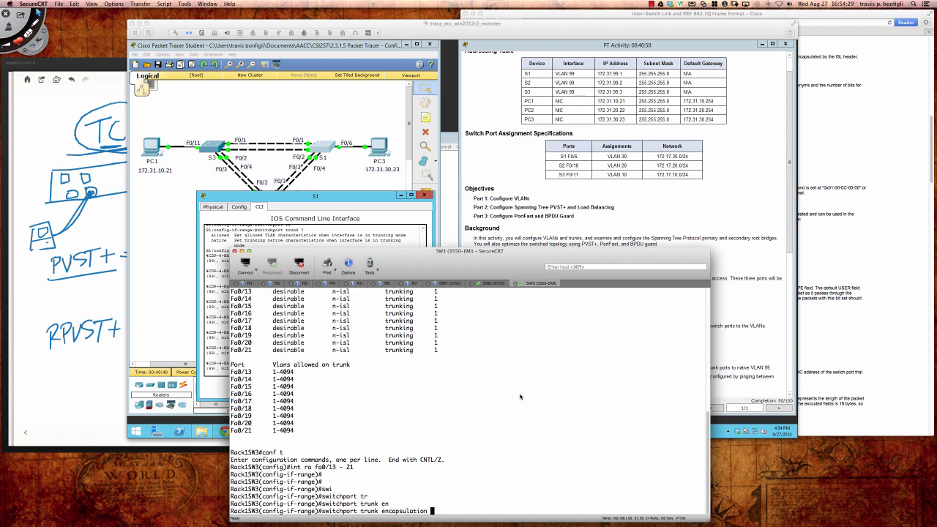
type("?")
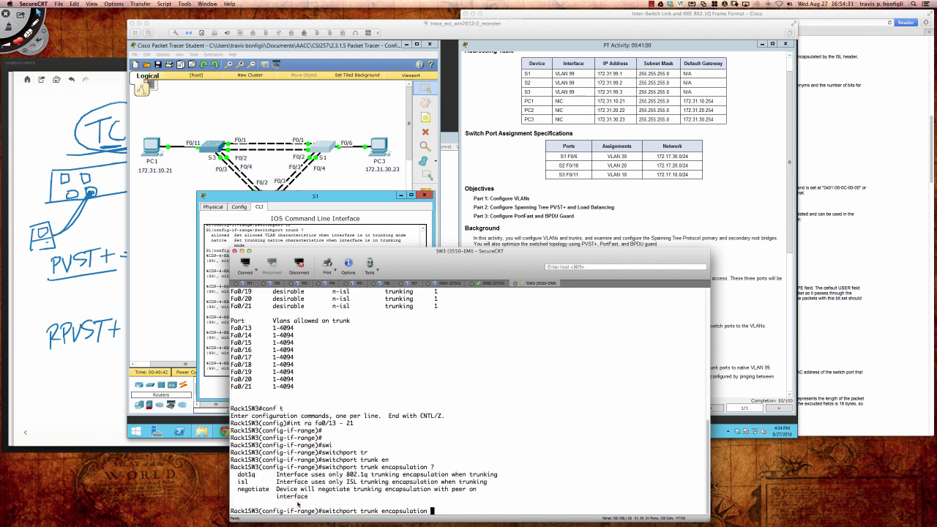
left_click_drag(239, 474, 492, 485)
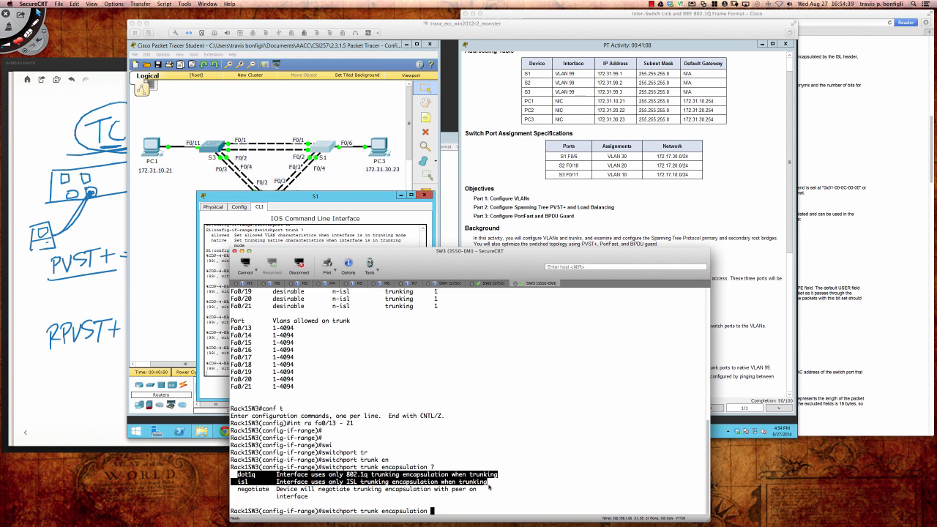
left_click(491, 485)
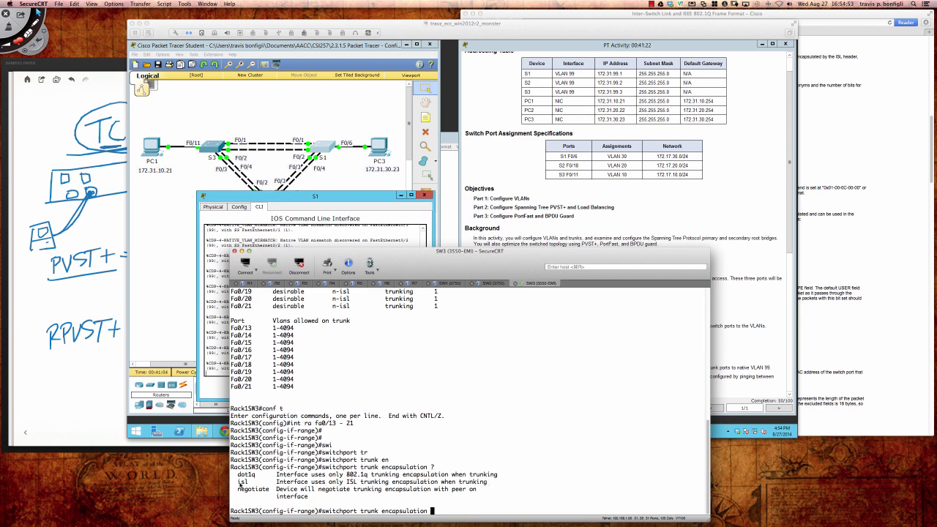
left_click_drag(237, 482, 256, 474)
left_click(244, 482)
Switch back to S1's CLI in Packet Tracer and get a fresh interface range prompt
left_click(217, 374)
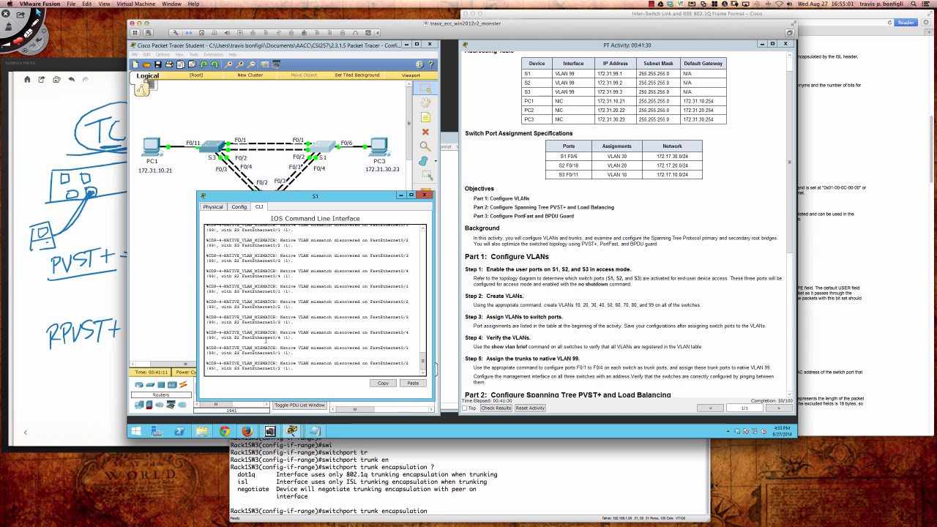
key("Return")
key("Return")
key("Return")
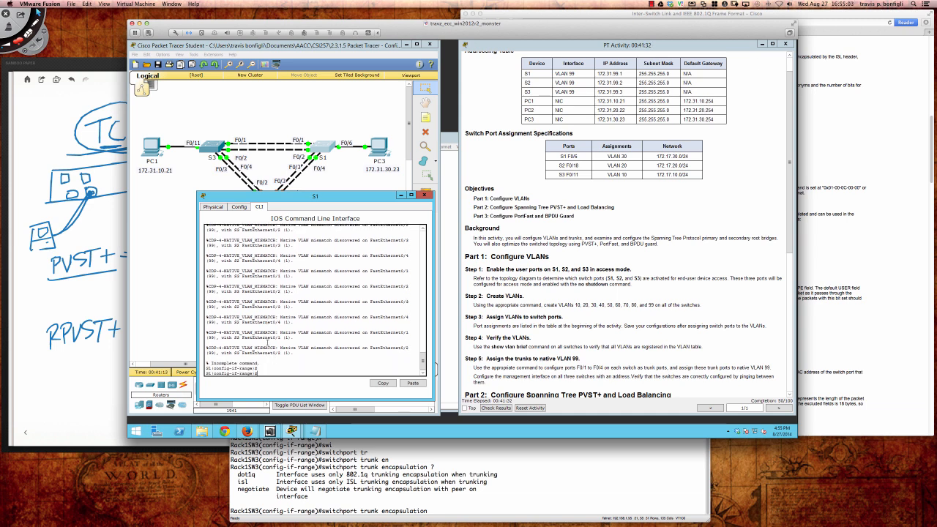
Switch to the SW3 session in SecureCRT, set the port range's trunk encapsulation to dot1q, and get a fresh prompt
left_click(338, 483)
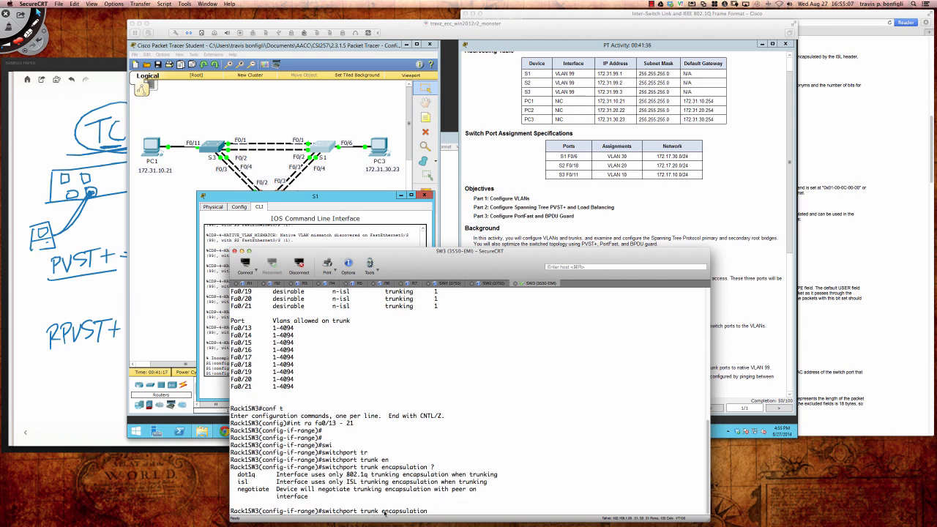
type("dot")
key("Return")
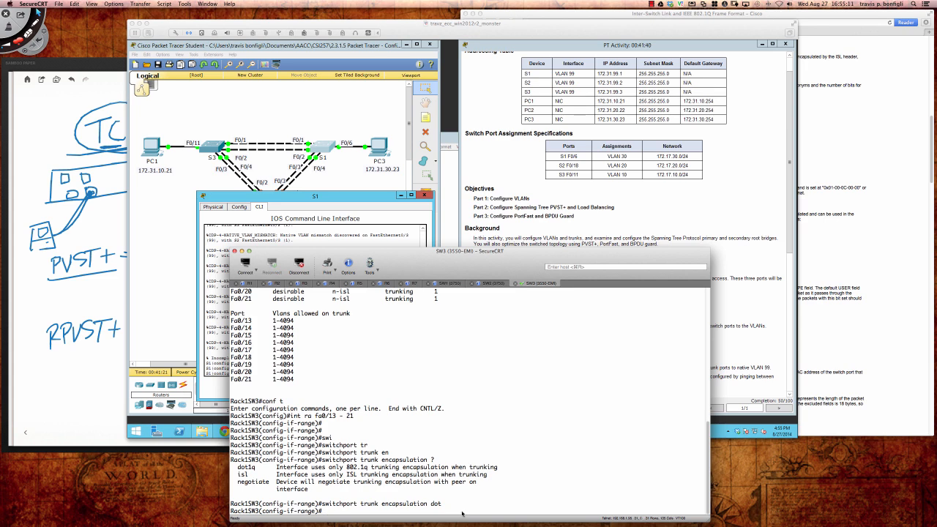
key("Return")
key("Return")
key("Return")
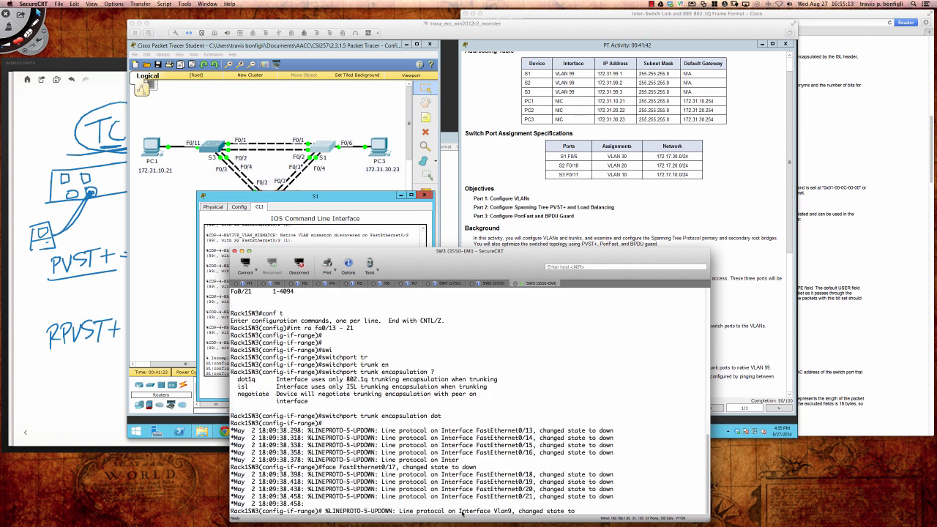
key("Return")
key("Return")
key("Return")
key("Return")
key("Return")
key("Return")
key("Return")
key("Return")
key("Return")
key("Return")
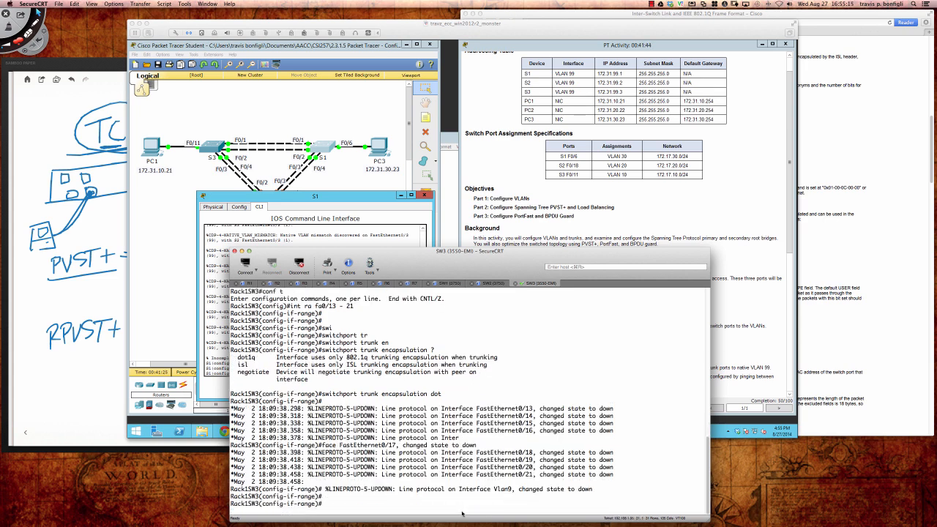
key("Return")
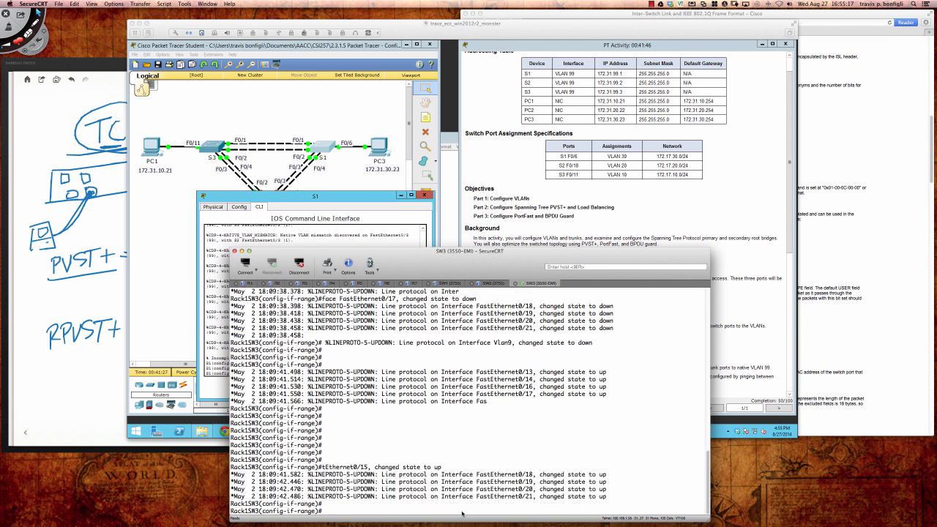
Show the spanning-tree information on SW3 from configuration mode and highlight VLAN0001's enabled protocol line
type("do sh span")
key("Return")
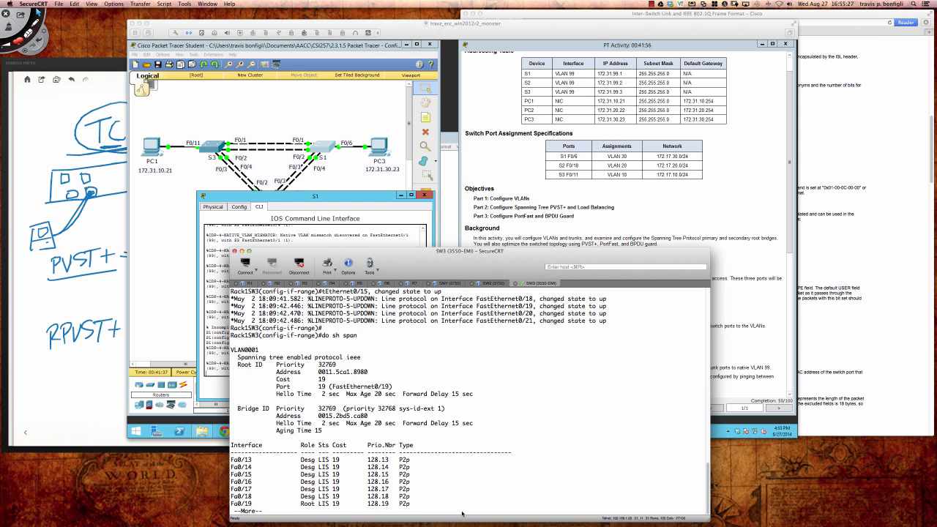
left_click_drag(236, 357, 360, 361)
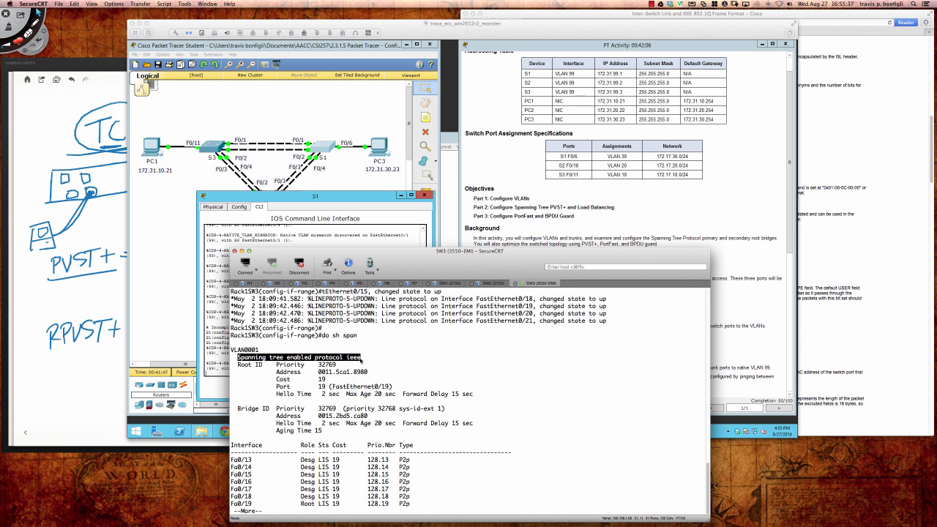
Switch to the Bamboo note, write over the first letters of RPVST+ and add PVR above it by hand
left_click(73, 351)
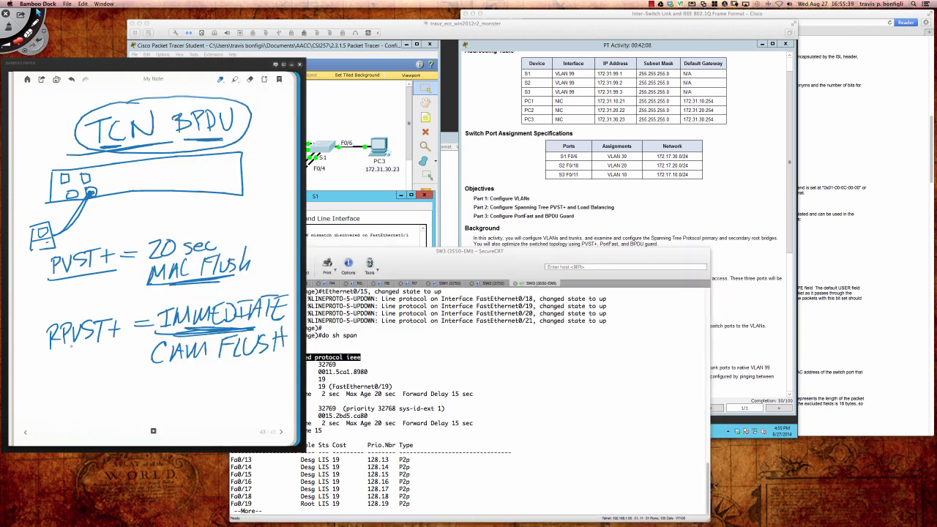
mouse_move(48, 327)
left_mouse_down()
mouse_move(62, 327)
mouse_move(53, 341)
mouse_move(48, 300)
mouse_move(74, 322)
mouse_move(77, 300)
mouse_move(91, 319)
mouse_move(63, 326)
left_mouse_up()
Return to the SW3 session, page through the remaining spanning-tree output and show the interface trunk table
left_click(401, 454)
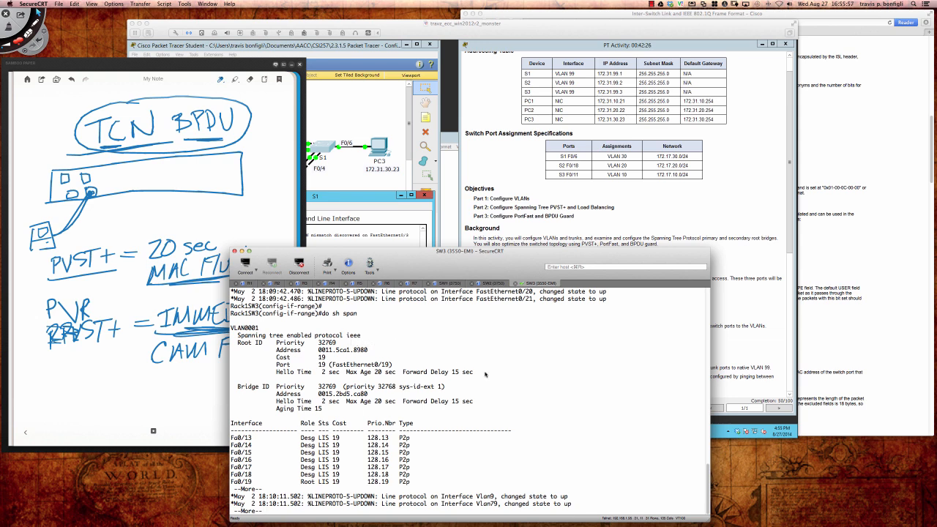
key("space")
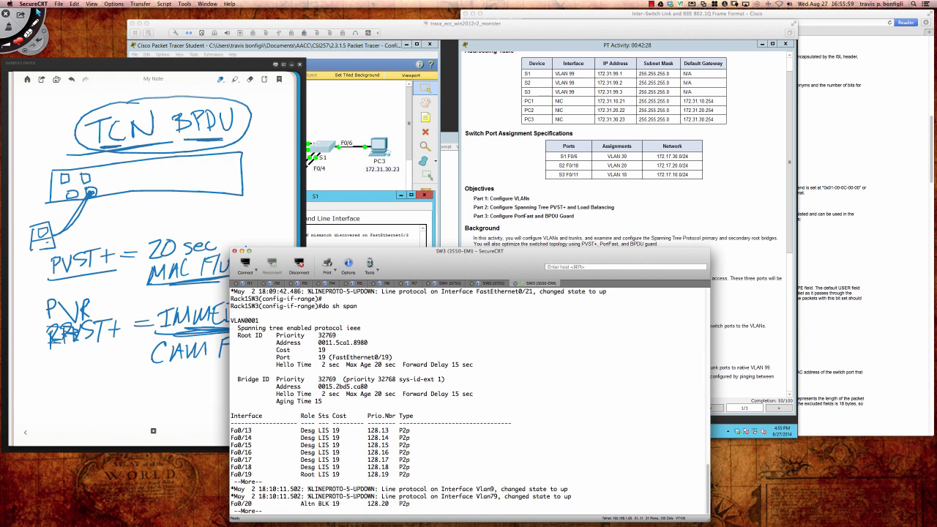
type("do s")
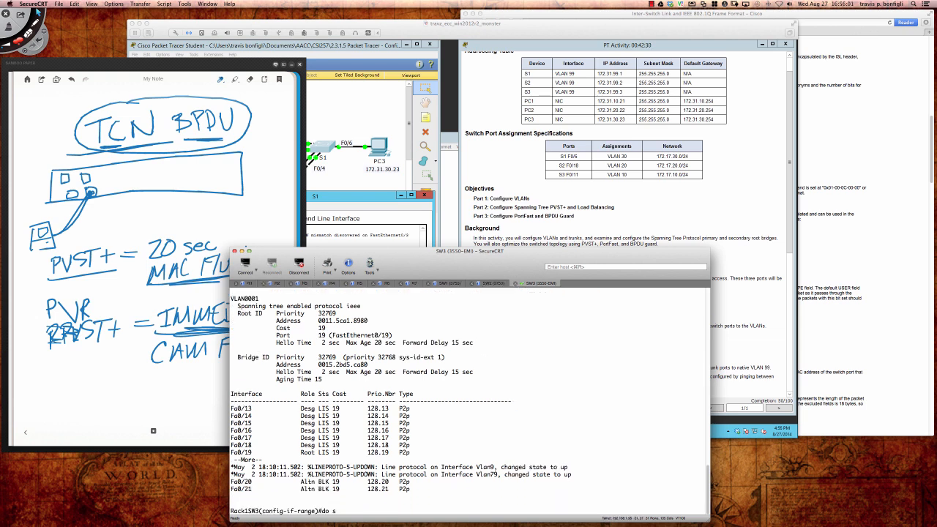
type("h int trun")
key("Return")
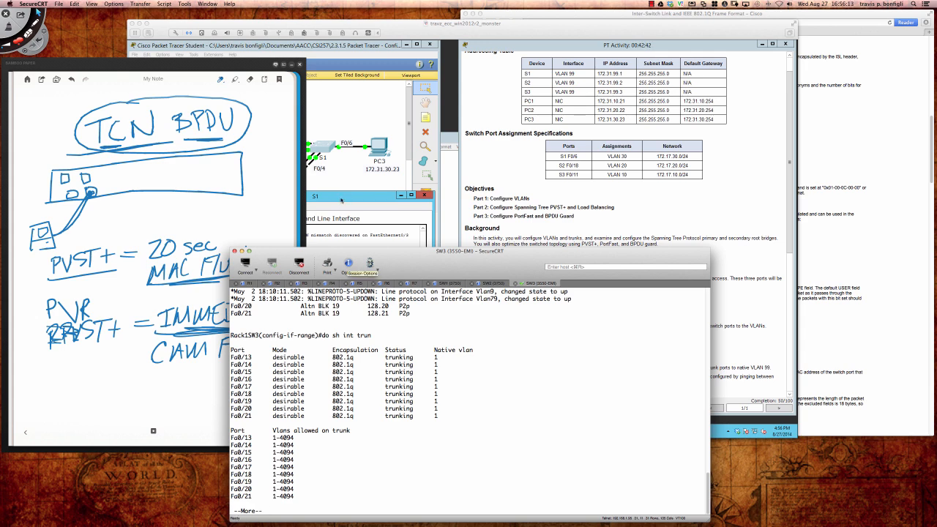
Switch back to S1's CLI in Packet Tracer and save its running configuration to memory from interface range mode
key("super+Tab")
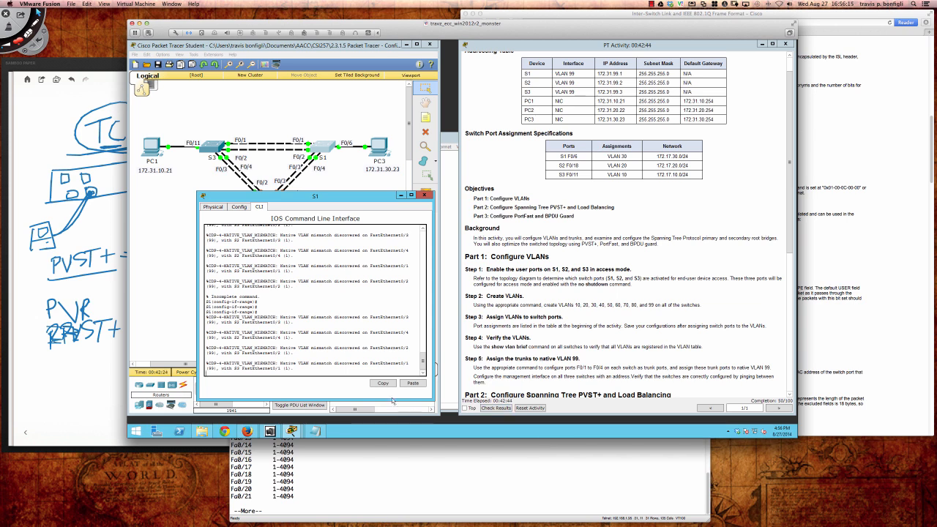
key("Return")
key("Return")
key("Return")
key("Return")
key("Return")
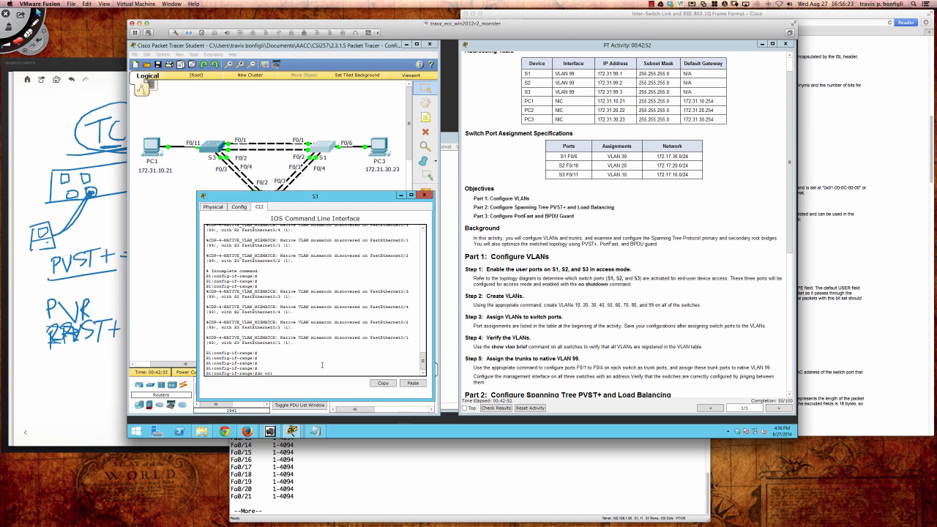
key("Return")
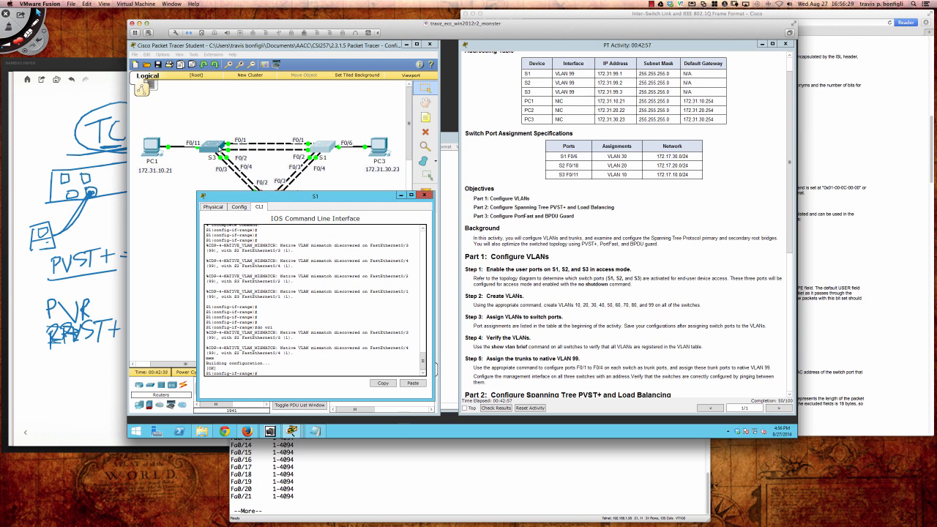
Open S2's CLI and examine the spanning-tree message about blocking FastEthernet0/3 on VLAN0001
left_click(210, 149)
left_click(215, 174)
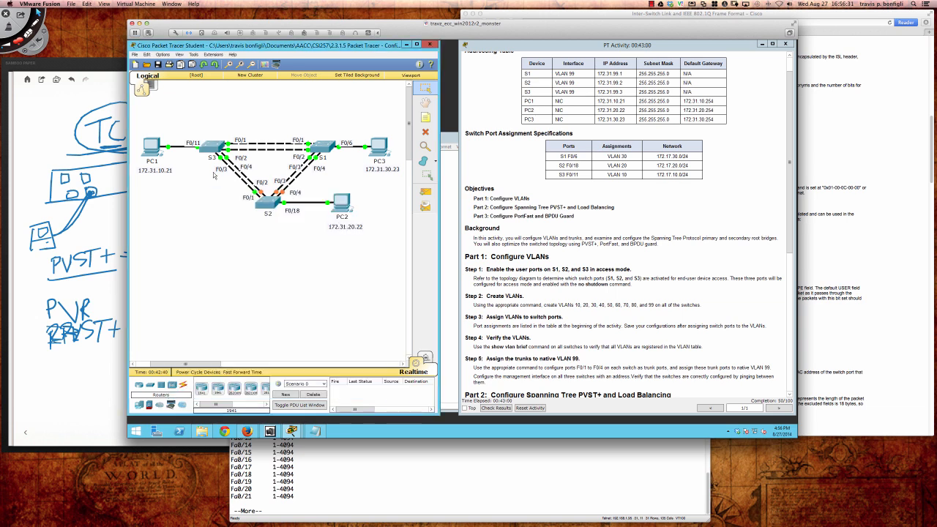
left_click(263, 203)
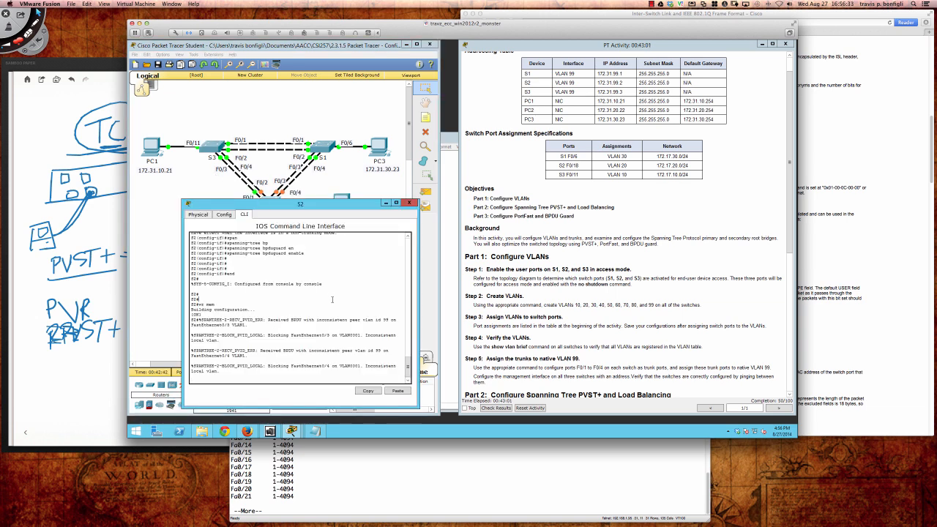
key("Return")
key("Return")
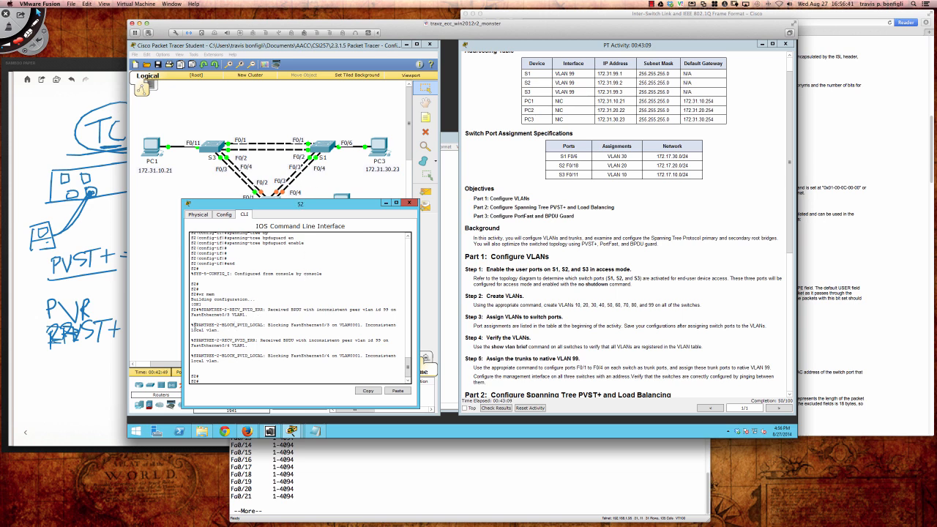
left_click_drag(192, 324, 222, 330)
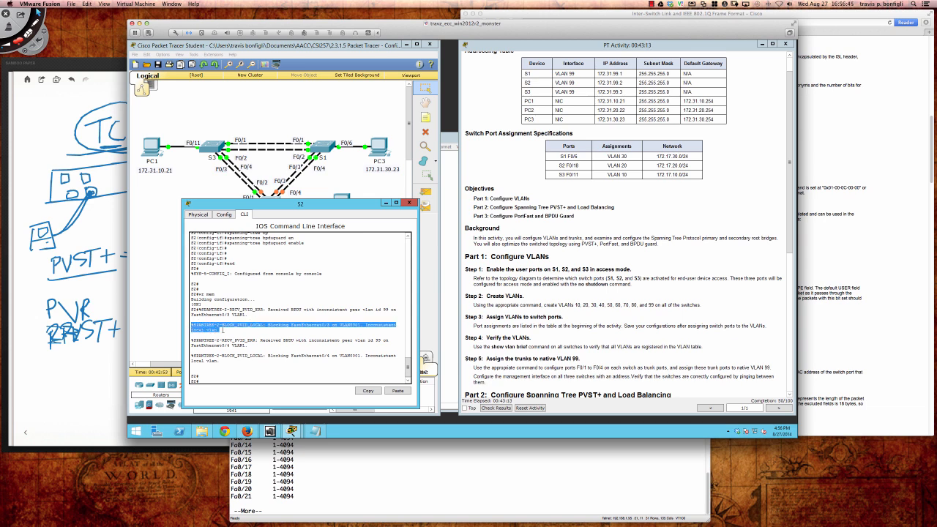
left_click(223, 329)
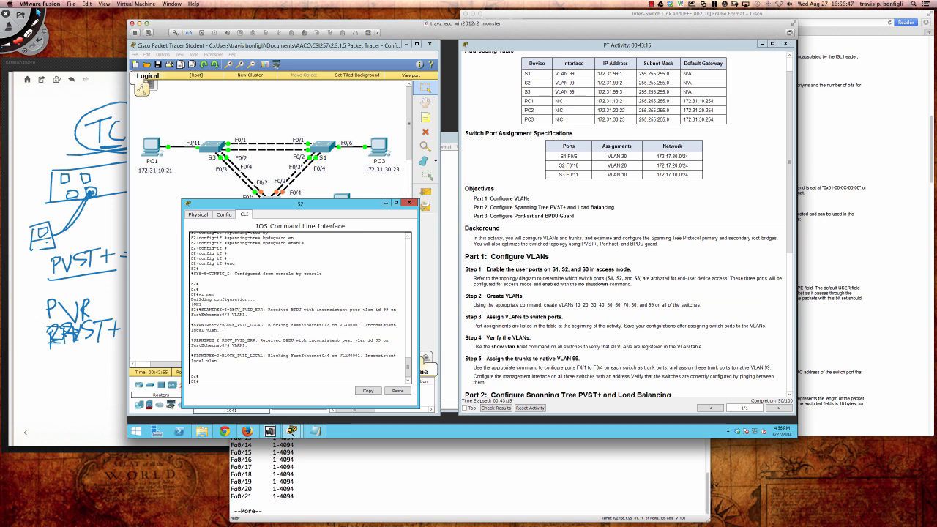
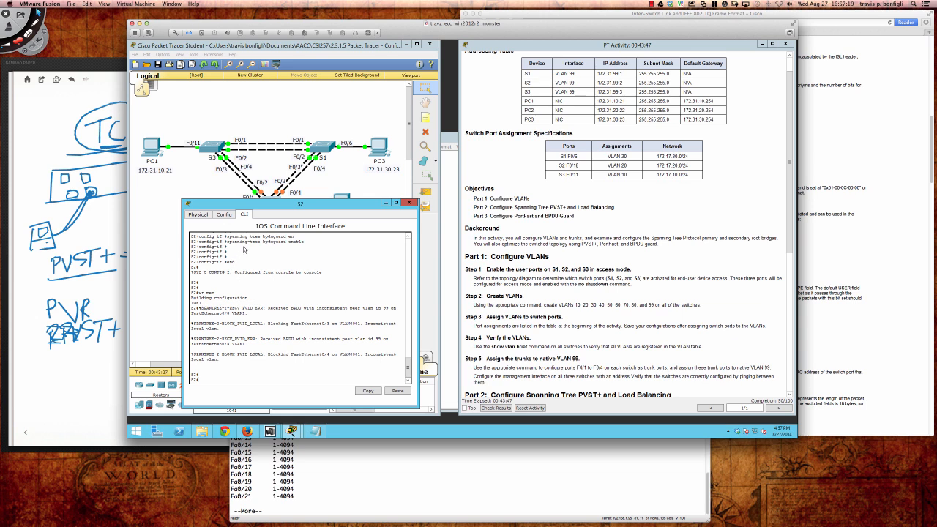
Reopen S1's CLI, show the interface trunk table and examine the native VLAN and allowed VLANs of Fa0/1 to Fa0/4
left_click(319, 149)
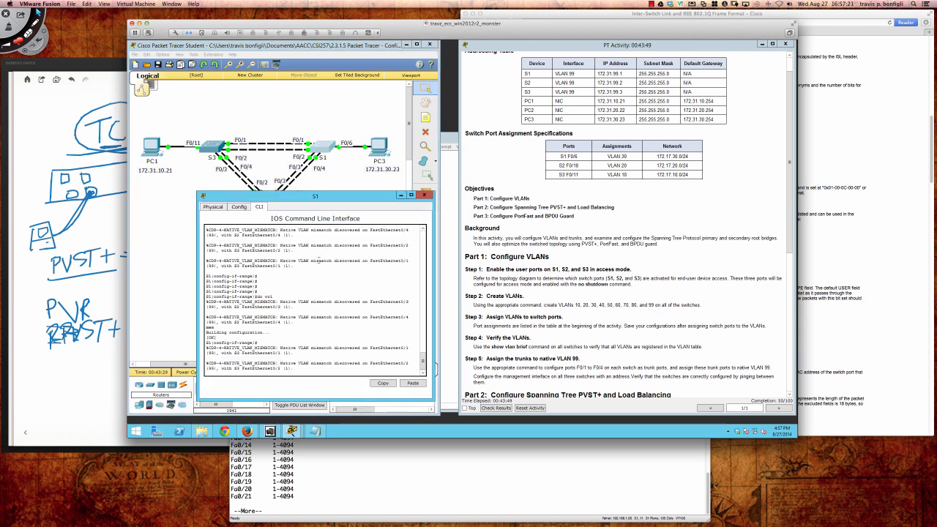
key("Return")
key("Return")
key("Return")
type("do sh int")
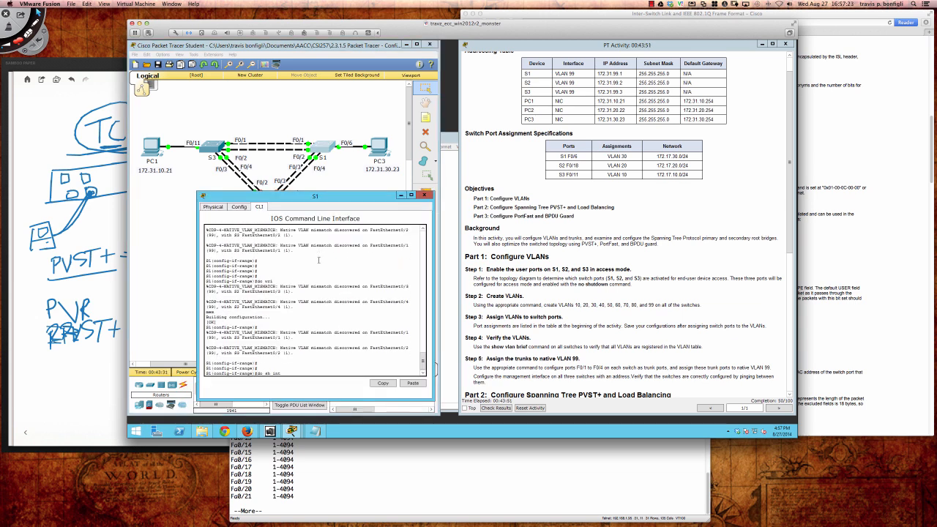
type(" tr")
key("Return")
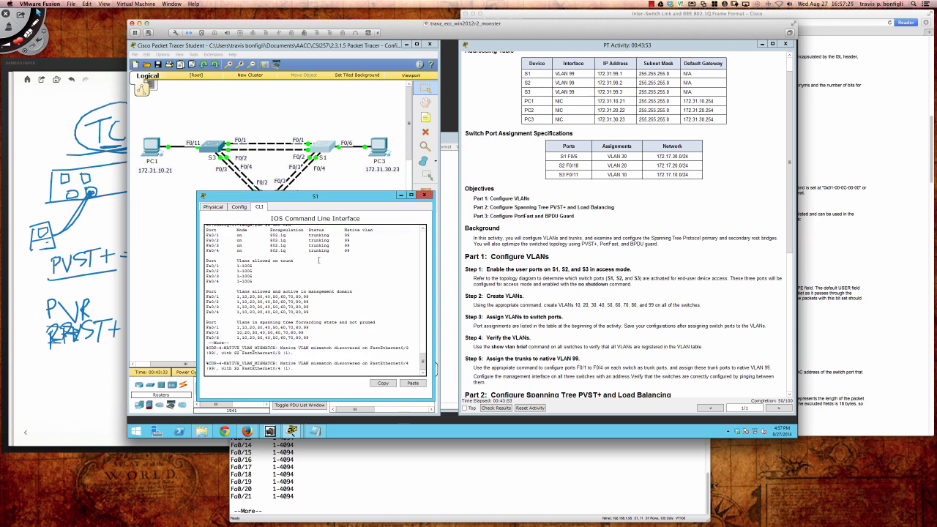
scroll(308, 270, "up", 2)
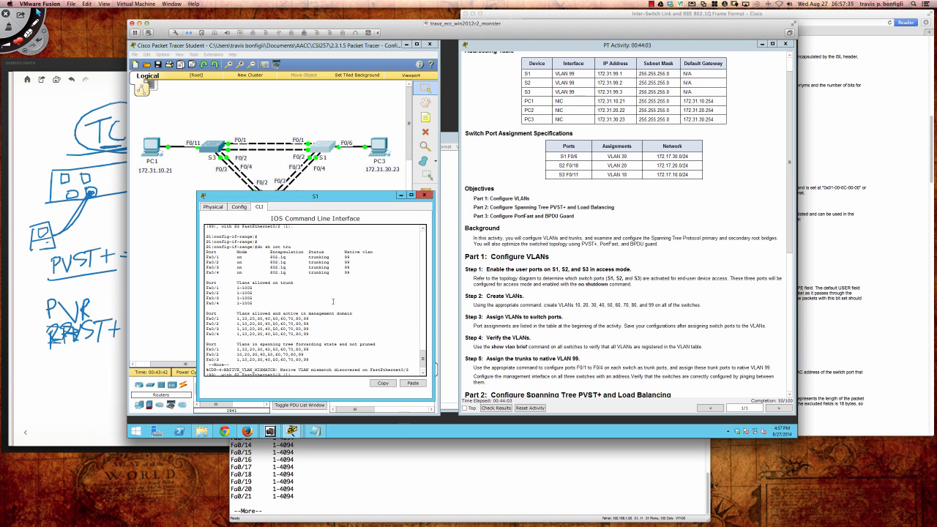
scroll(361, 304, "down", 3)
Leave the trunk output and show the spanning-tree information on S1 from interface range mode
key("Return")
key("Return")
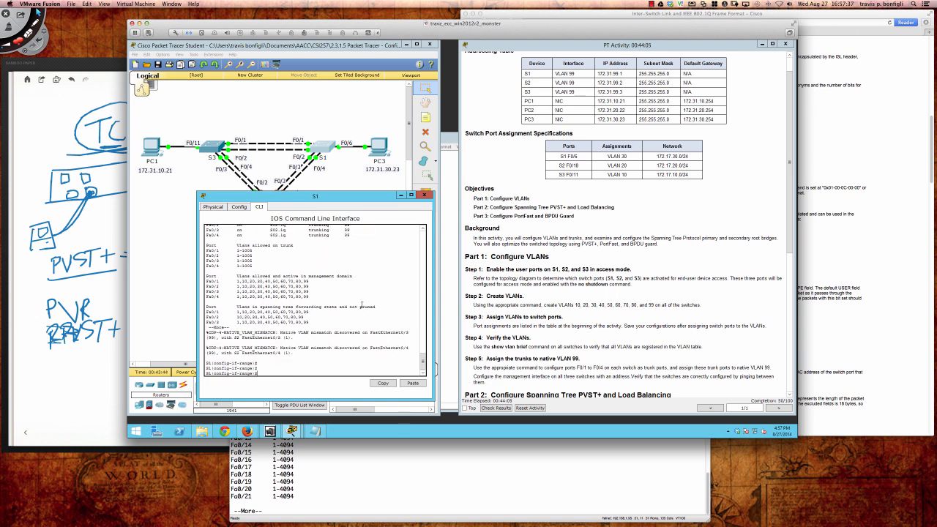
type("do sh span")
key("Return")
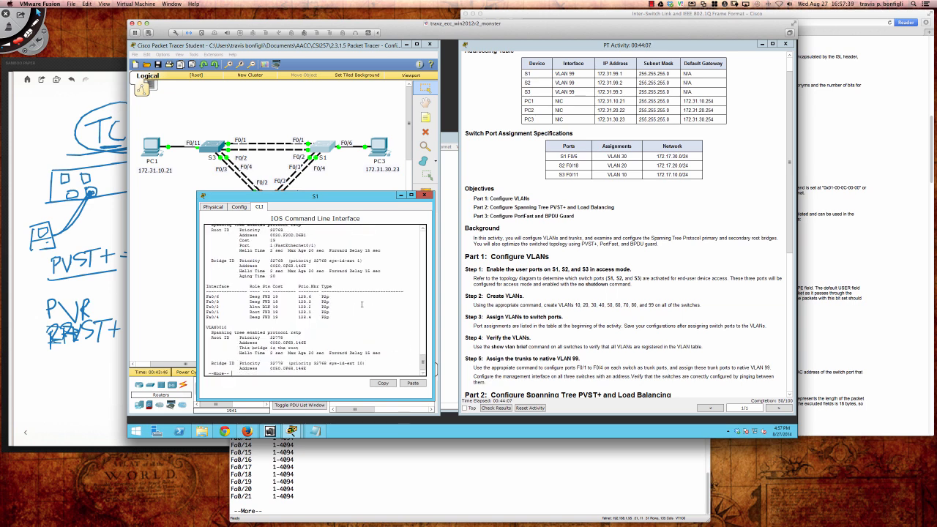
Open switch S2's command line and enter configuration mode for interface range fa0/1 - 4
scroll(309, 293, "up", 1)
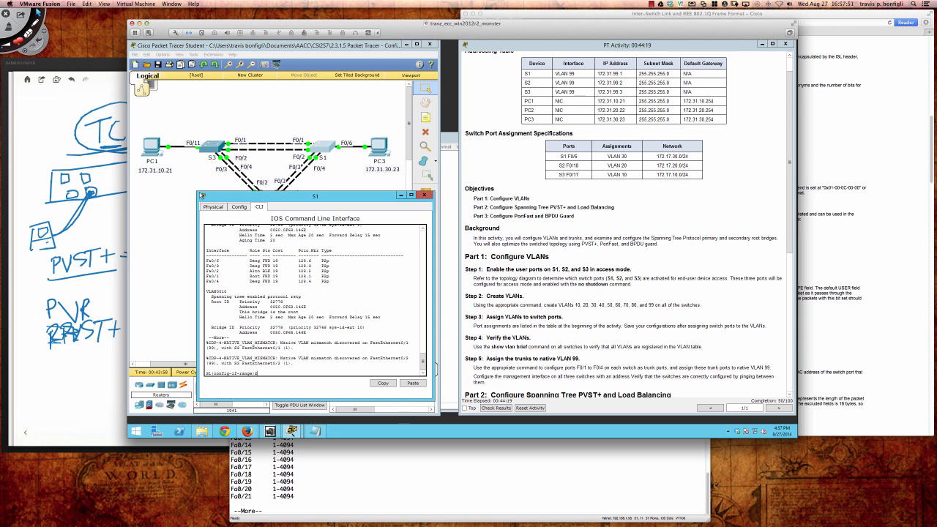
left_click(171, 183)
left_click(263, 205)
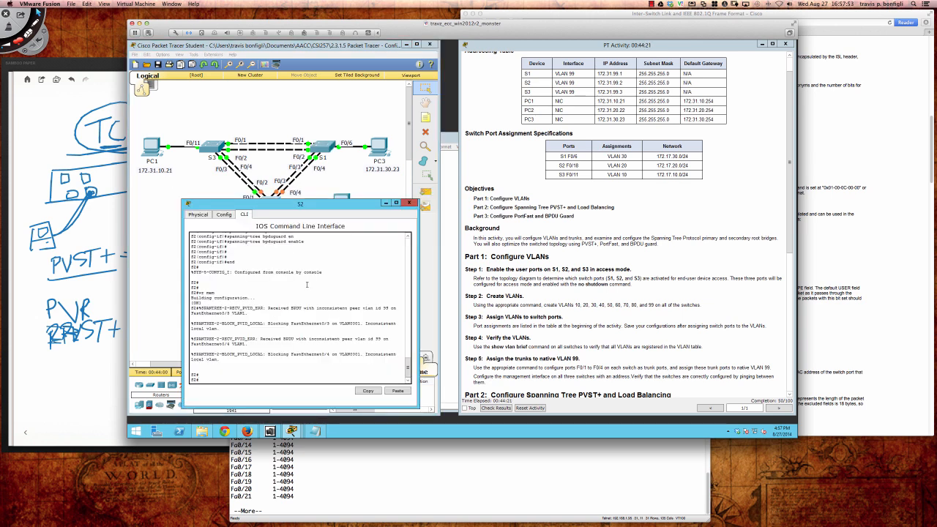
key("Return")
key("Return")
key("Return")
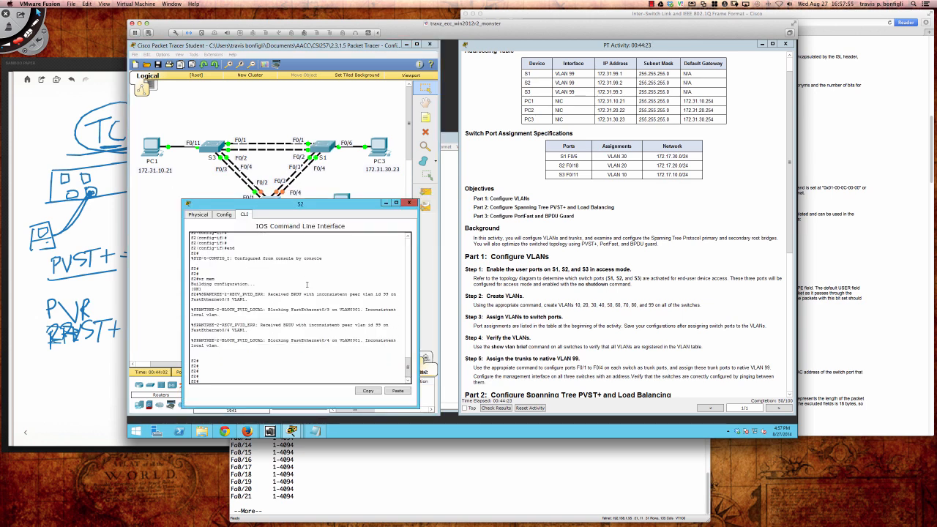
type("conf t")
key("Return")
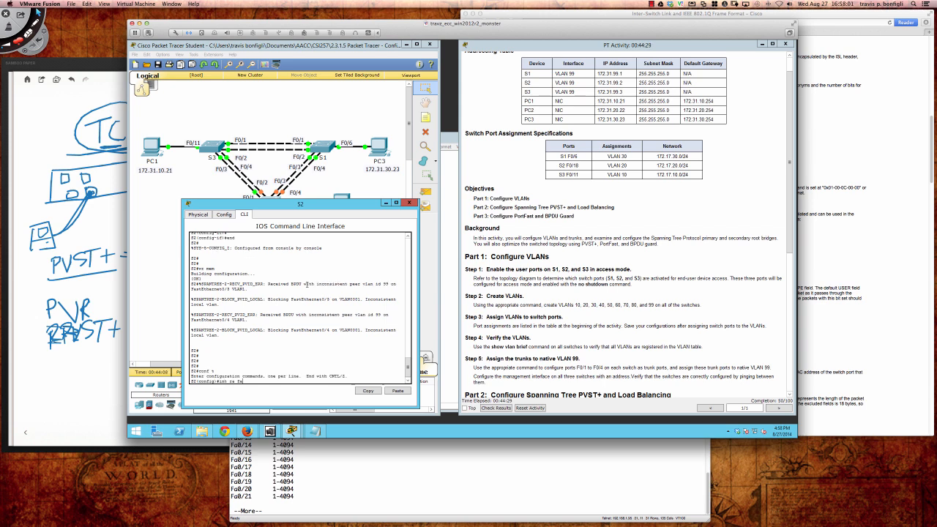
type("int ra fa0/1 - 4")
key("Return")
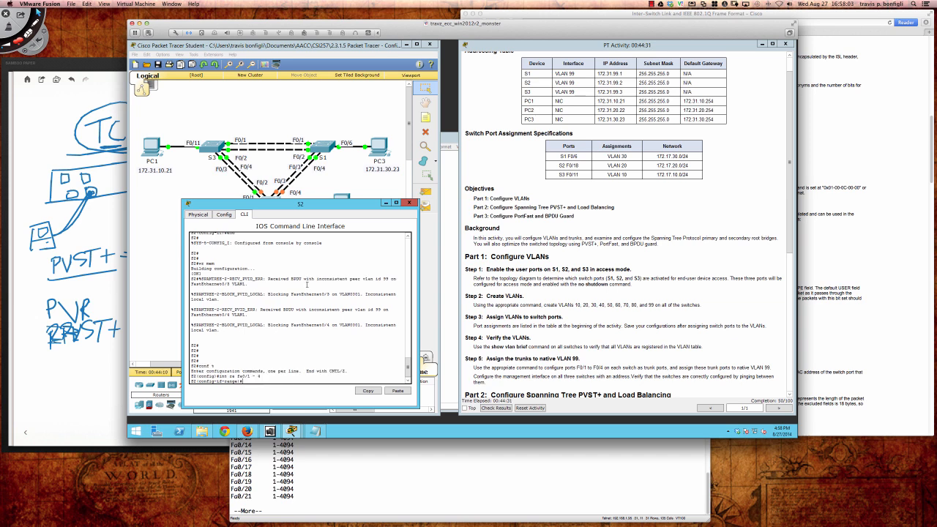
Set S2's interface range fa0/1 - 4 to trunk mode with switchport mode trunk
type("swi")
key("Tab")
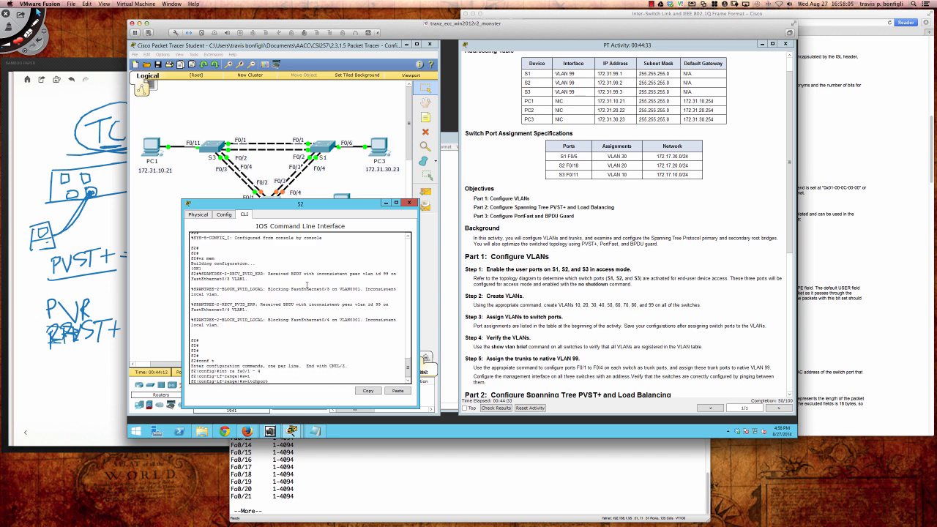
type("mode tru")
key("Tab")
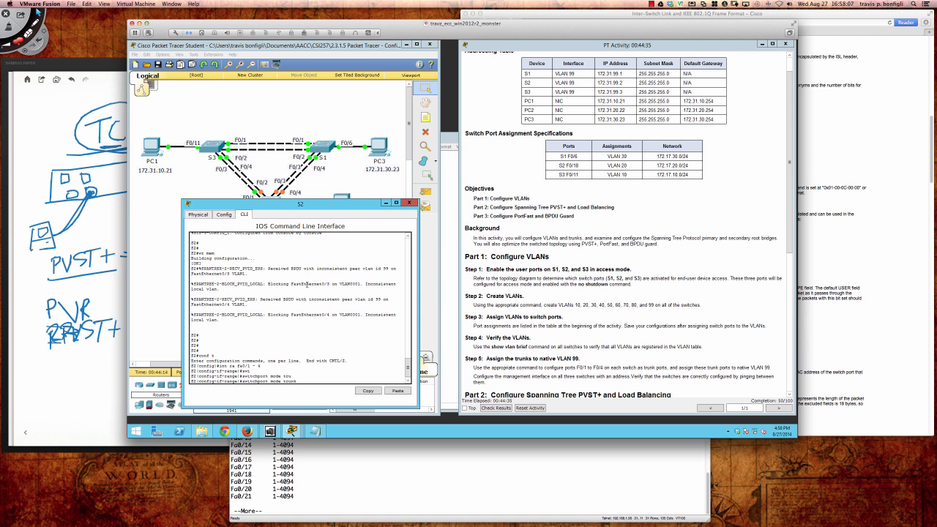
key("Return")
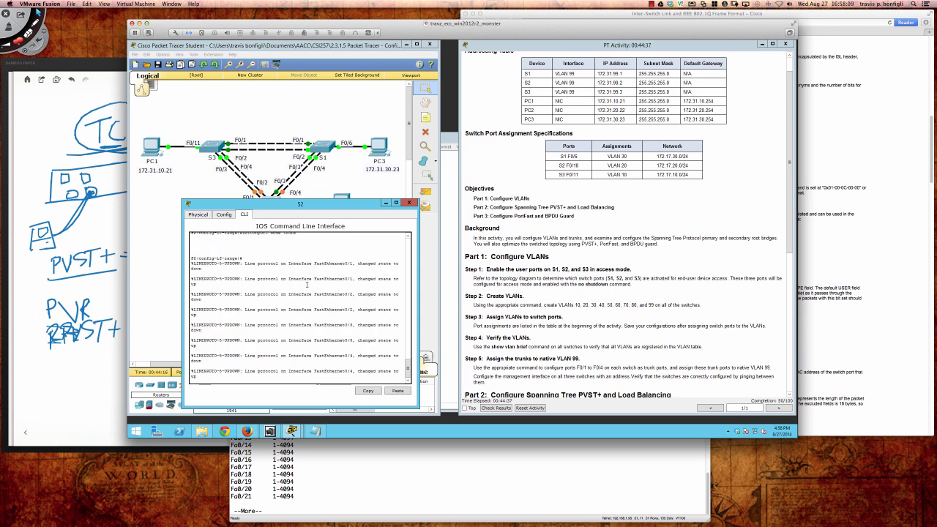
key("Return")
key("Return")
key("Return")
Enable S2's interface range fa0/1 - 4 with the no shut command
type("no shut")
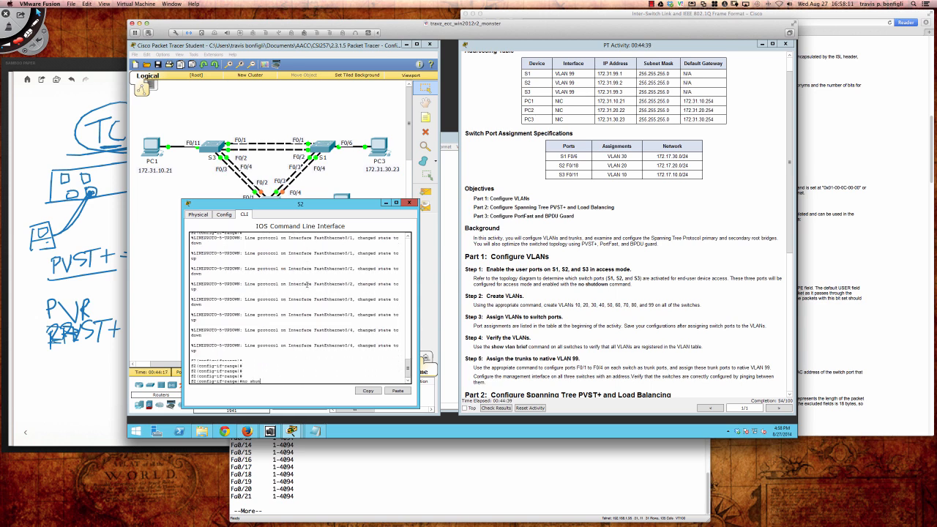
key("Return")
key("Return")
key("Return")
key("Return")
key("Return")
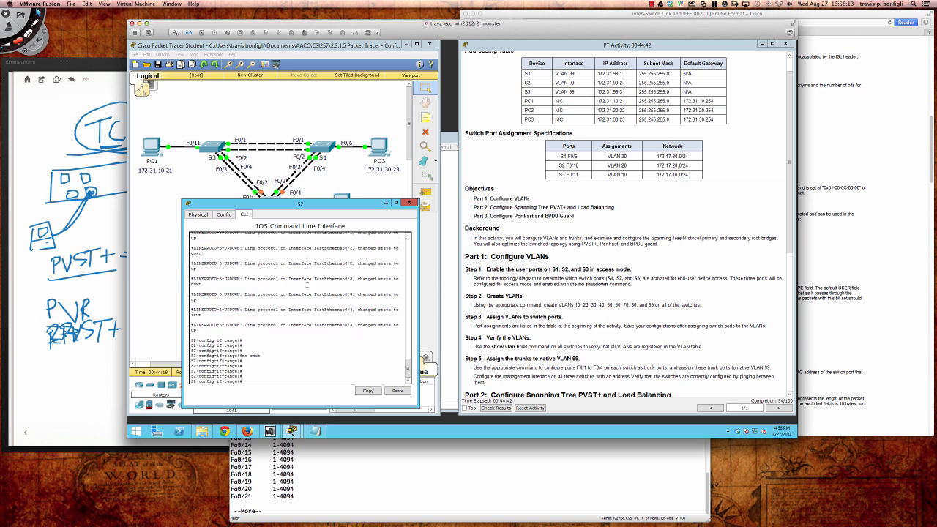
Assign native VLAN 99 to S2's trunk ports with switchport trunk native vlan 99
type("swi")
key("Tab")
type("t")
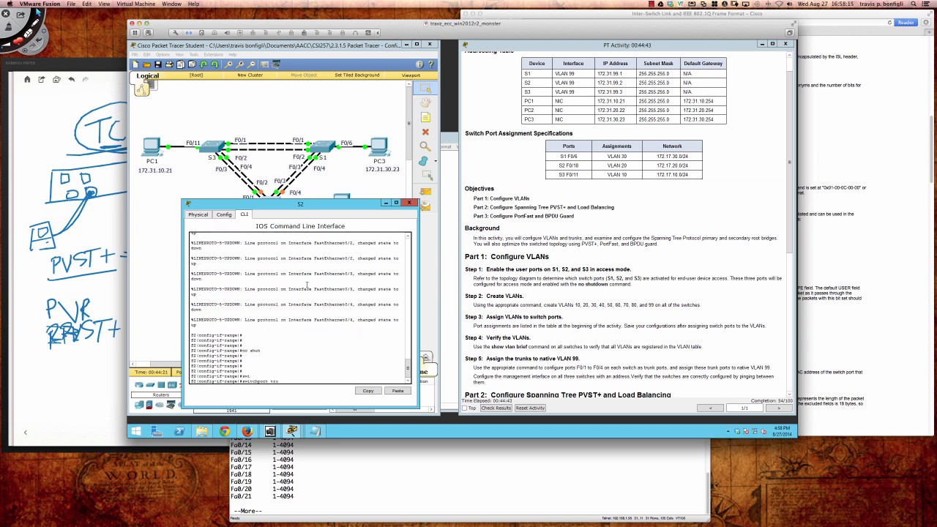
type("ru")
key("Tab")
type("na")
key("Tab")
type("v")
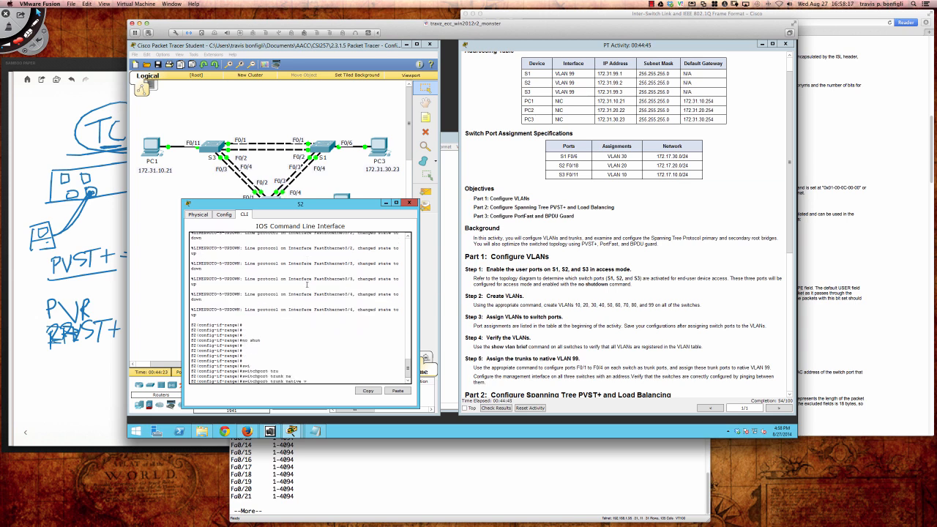
type("la")
key("Tab")
type("99")
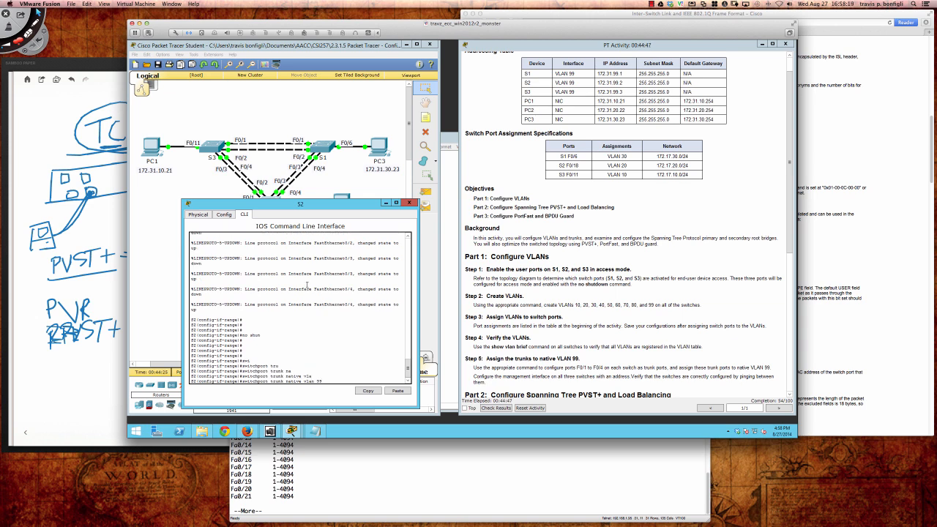
key("Return")
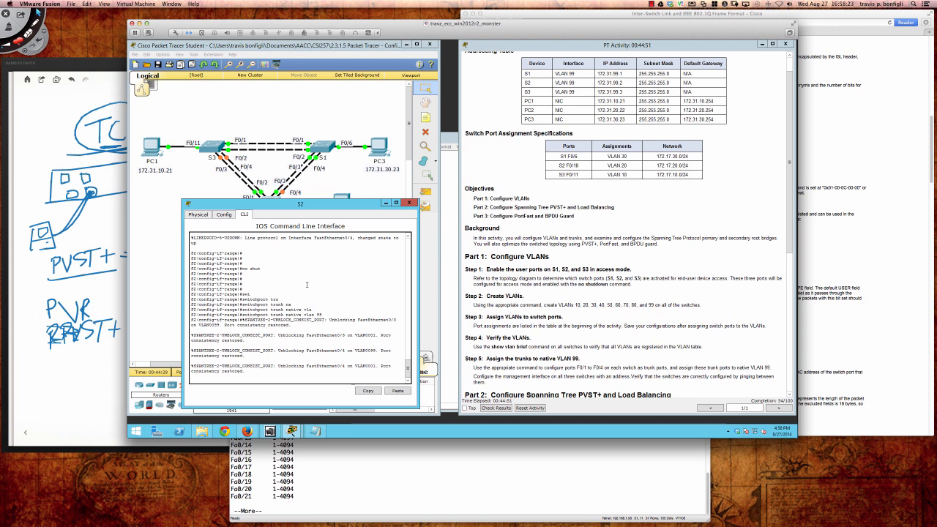
key("Return")
key("Return")
key("Return")
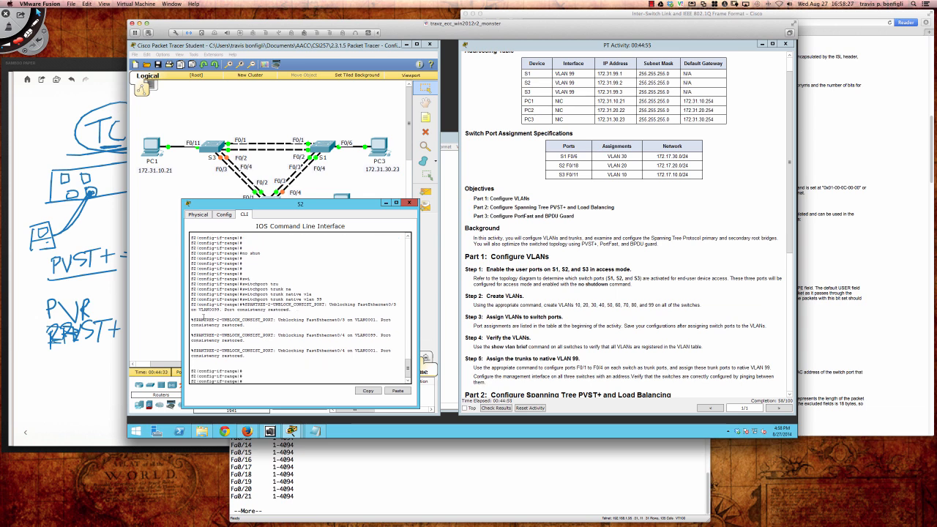
Review S2's spanning-tree port consistency messages and save the running configuration with do wri mem
left_click_drag(204, 319, 274, 319)
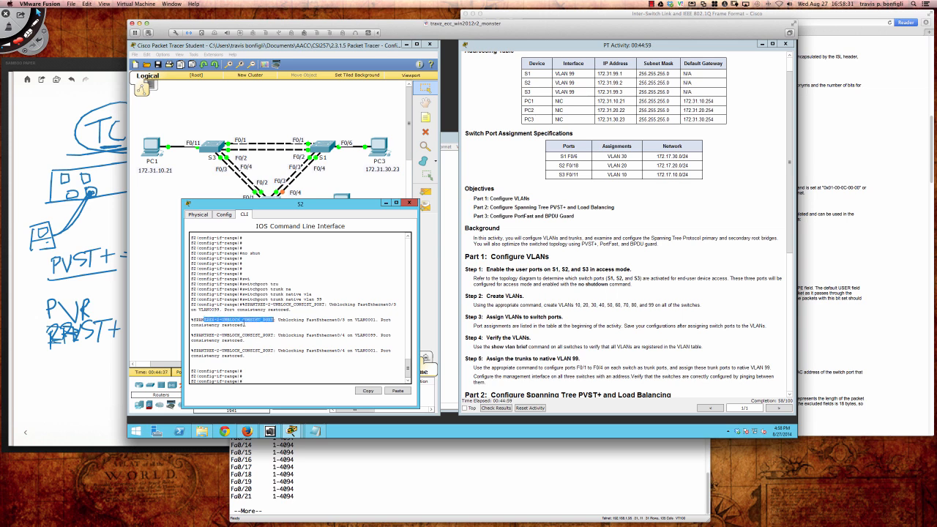
left_click_drag(191, 324, 245, 324)
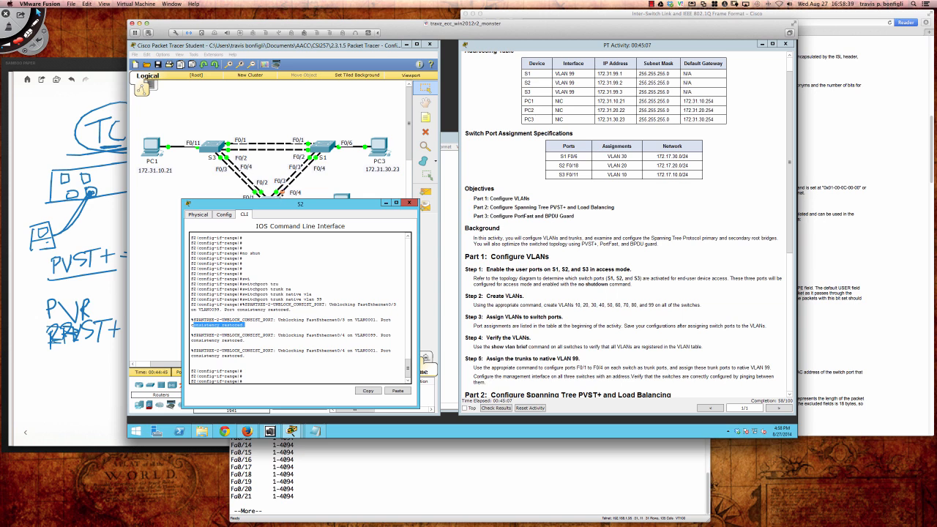
left_click(293, 377)
type("do wri mem")
key("Return")
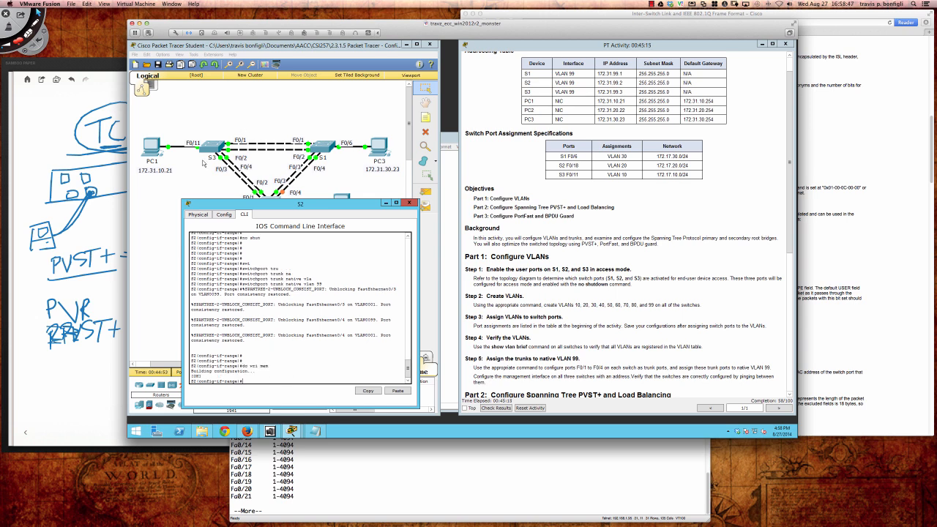
Open switch S3's command line, exit the current interface and enter configuration for interface range fa0/1 - 4
left_click(210, 148)
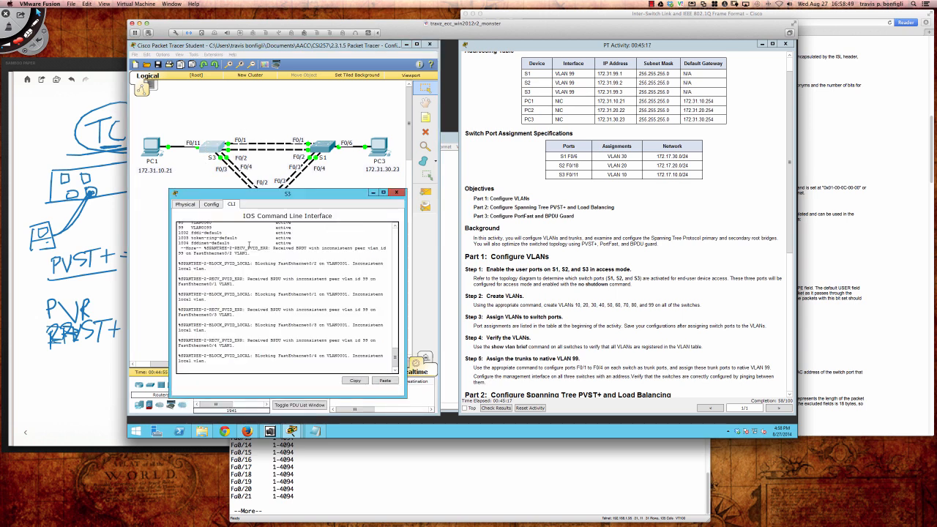
key("Return")
key("Return")
key("Return")
key("Return")
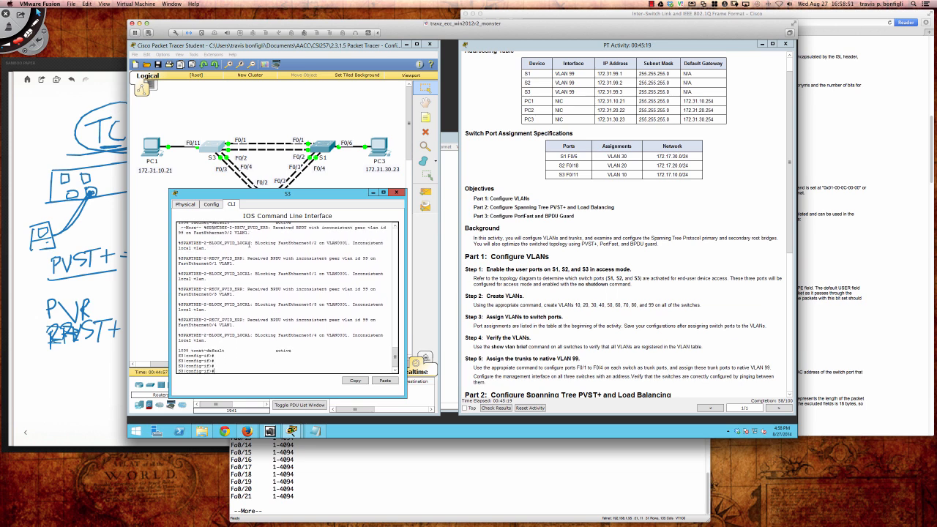
type("exit")
key("Return")
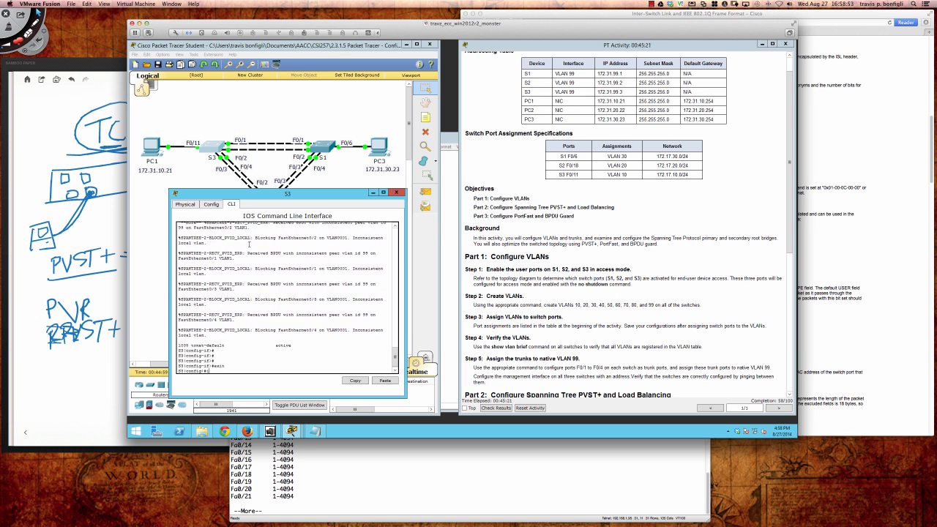
type("int ra fa0/1 - 4")
key("Return")
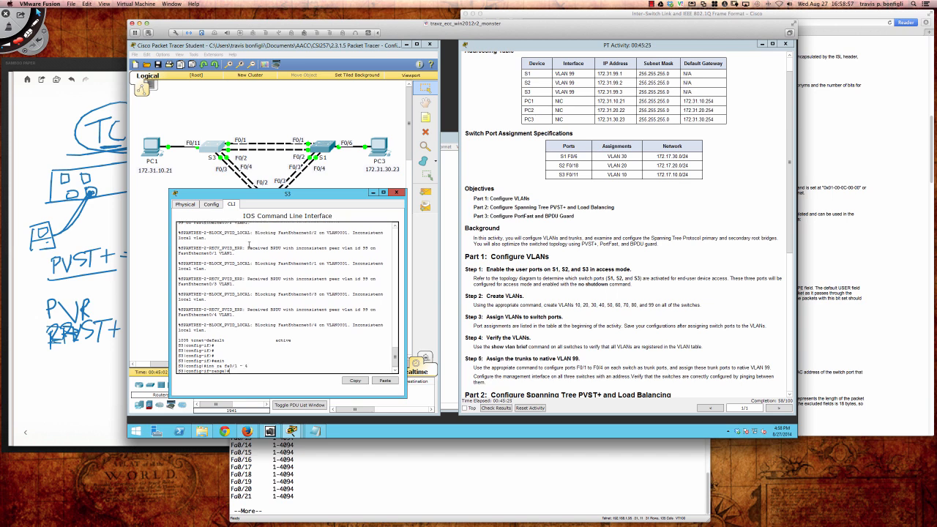
Set S3's interface range fa0/1 - 4 to trunk mode with switchport mode trunk
type("swi")
key("Tab")
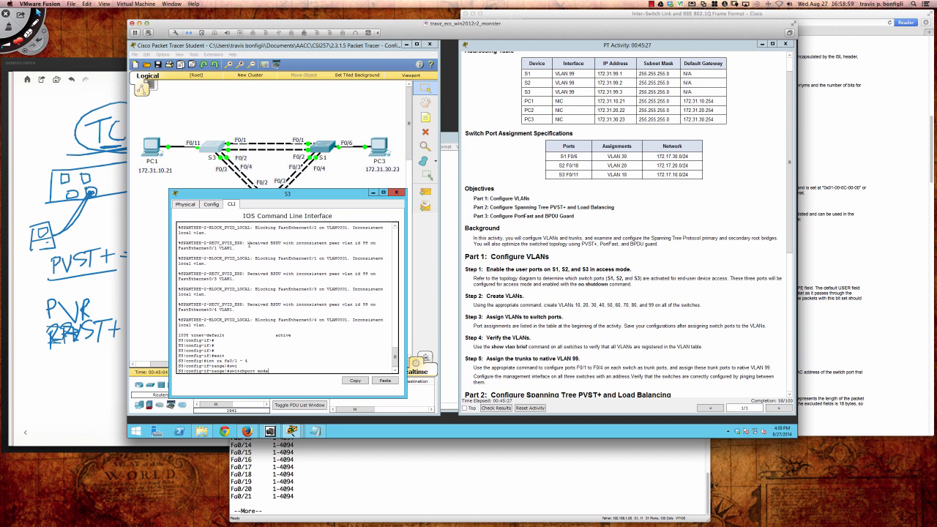
type("mode trunk")
key("Return")
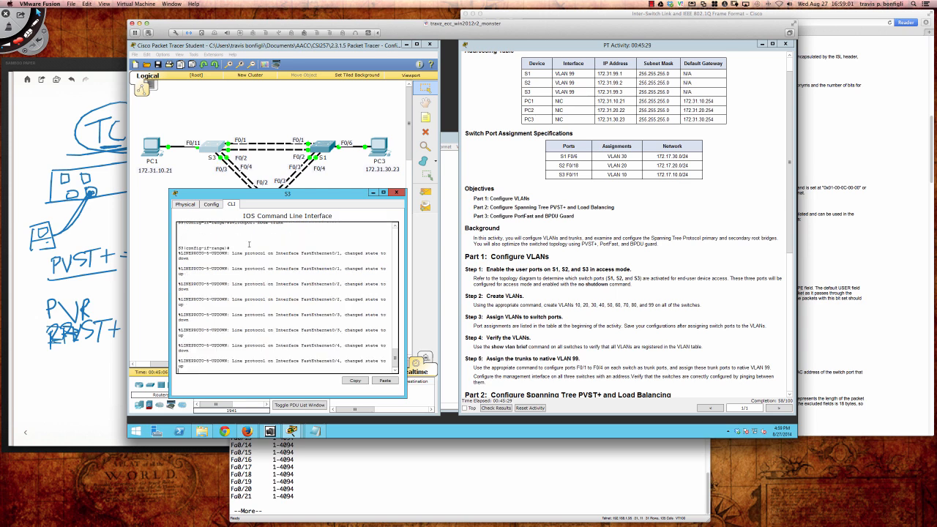
key("Return")
Enable S3's interface range fa0/1 - 4 with the abbreviated no shutdown command, no shu
type("no shu")
key("Return")
key("Return")
key("Return")
key("Return")
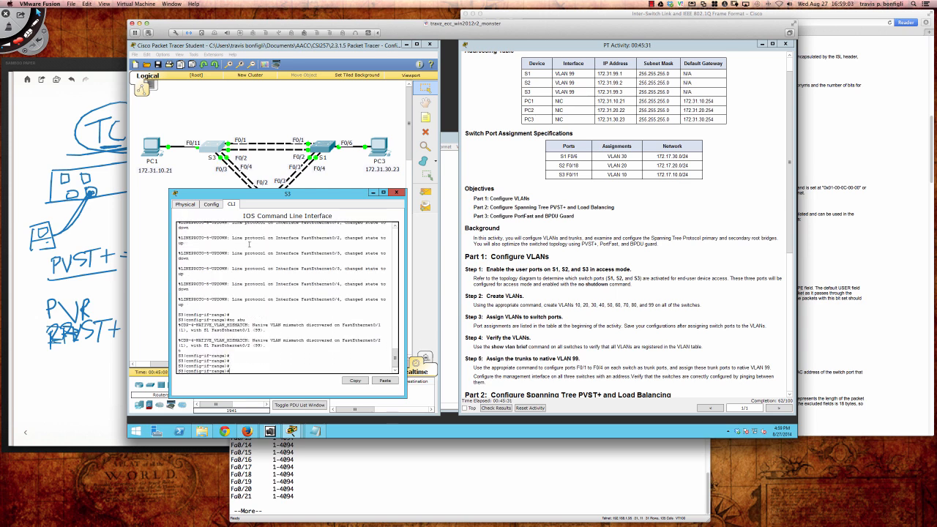
Assign native VLAN 99 to S3's trunk ports with switchport trunk native vlan 99
type("swi")
key("Tab")
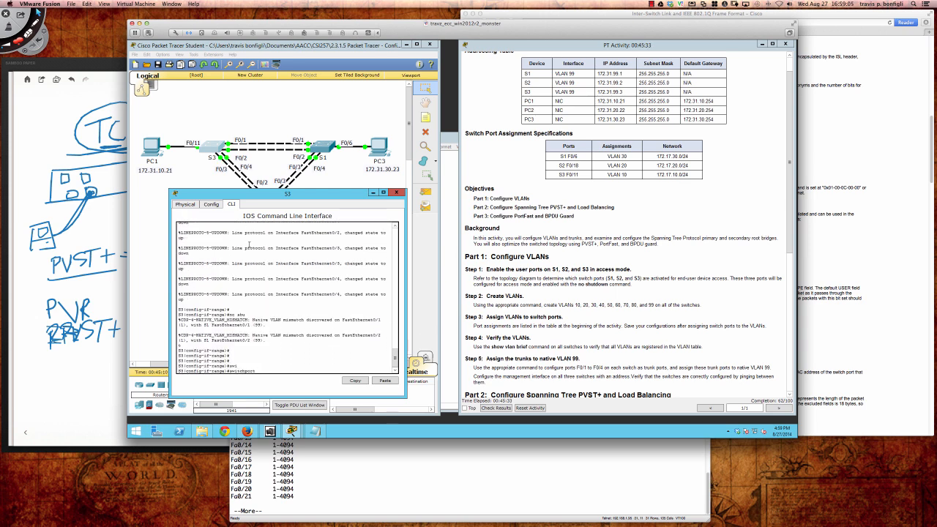
type("tru")
key("Tab")
type("nati")
key("Tab")
type("vl")
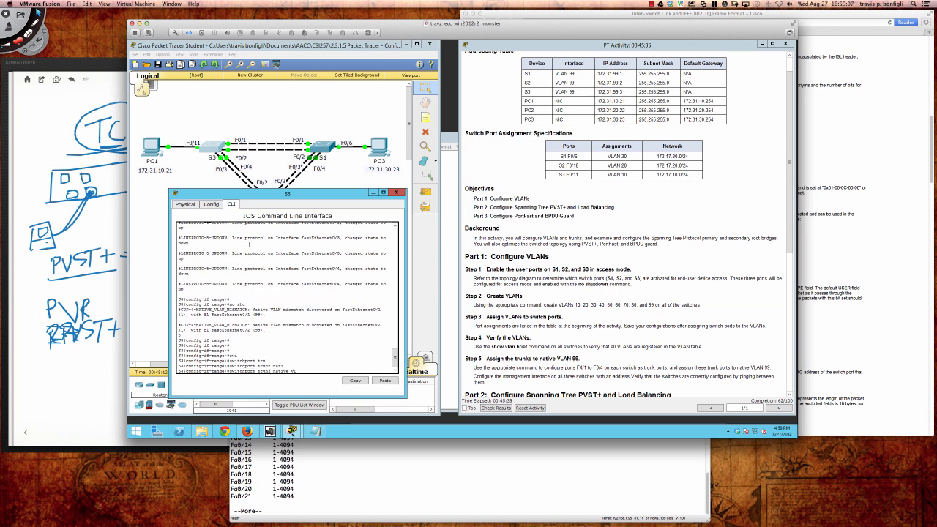
type("an 99")
key("Return")
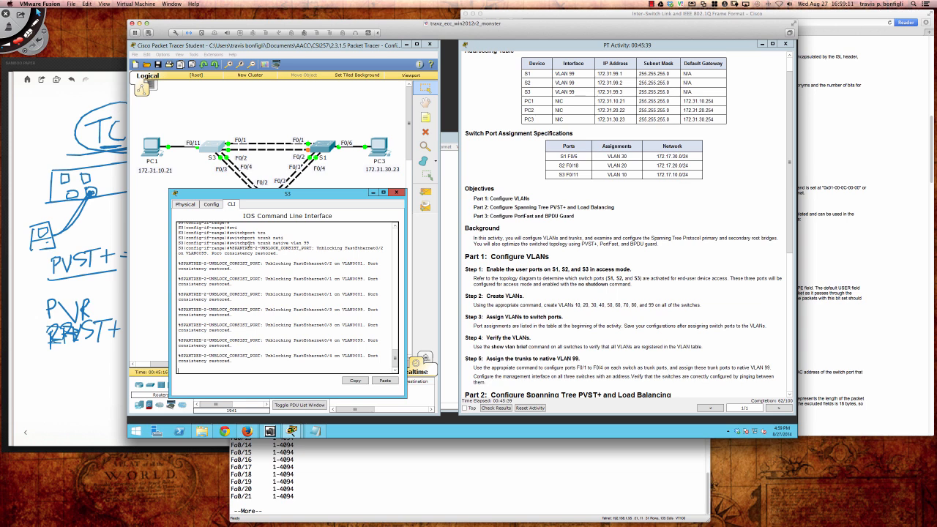
key("Return")
key("Return")
key("Return")
key("Return")
key("Return")
key("Return")
key("Return")
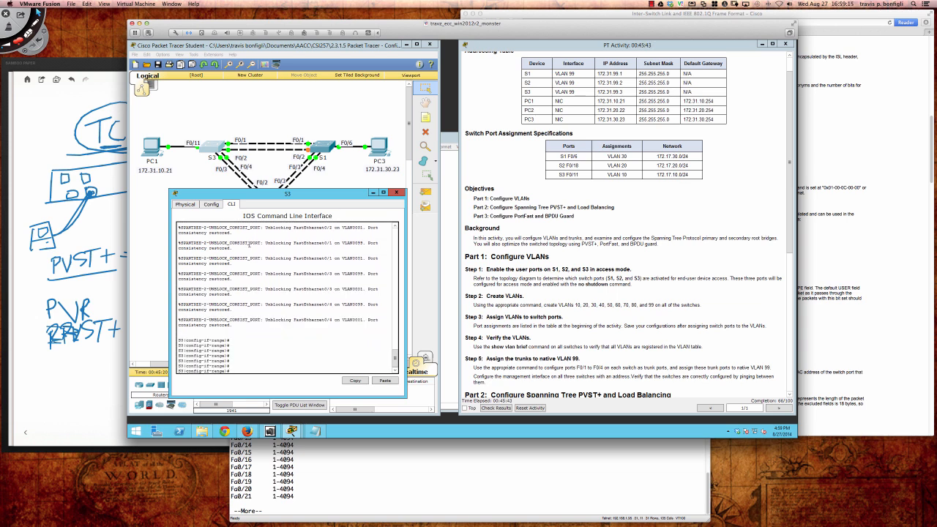
Save S3's running configuration from the interface range prompt with do wri mem
key("Return")
key("Return")
key("Return")
key("Return")
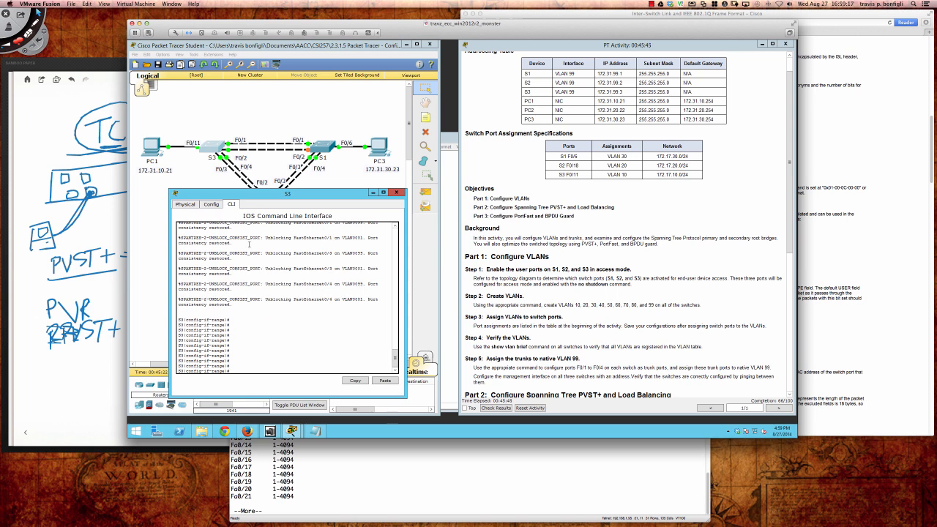
type("do wri mem")
key("Return")
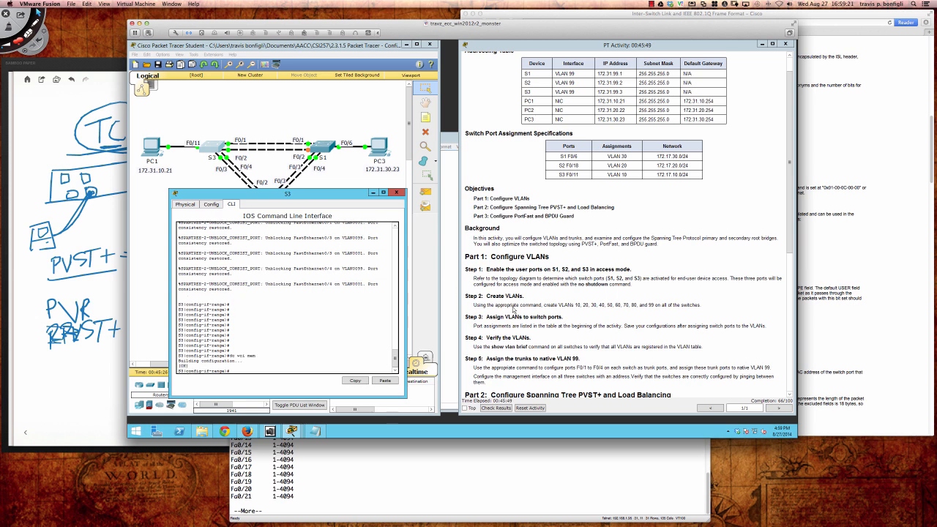
Enter configuration of the VLAN 99 management interface on S1 with int vlan 99
scroll(528, 336, "down", 2)
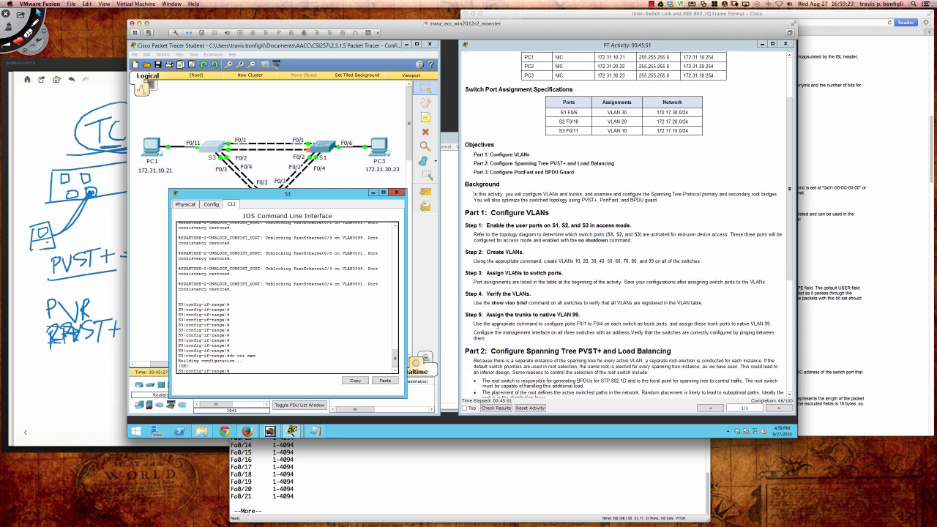
scroll(527, 333, "down", 2)
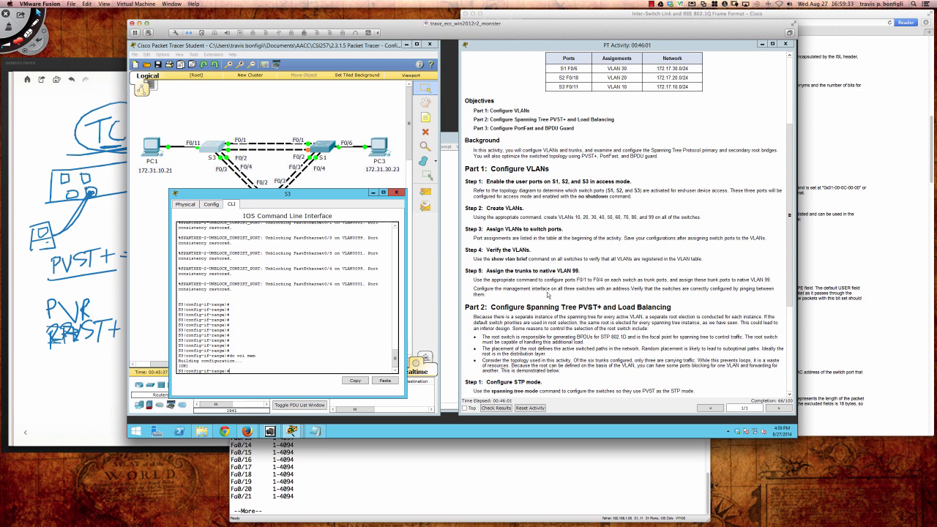
scroll(547, 294, "up", 3)
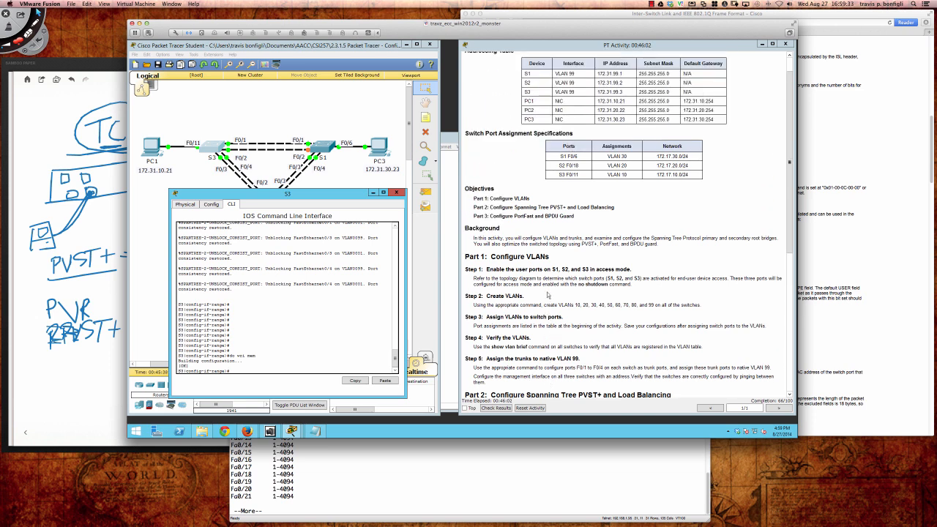
left_click(324, 147)
key("Return")
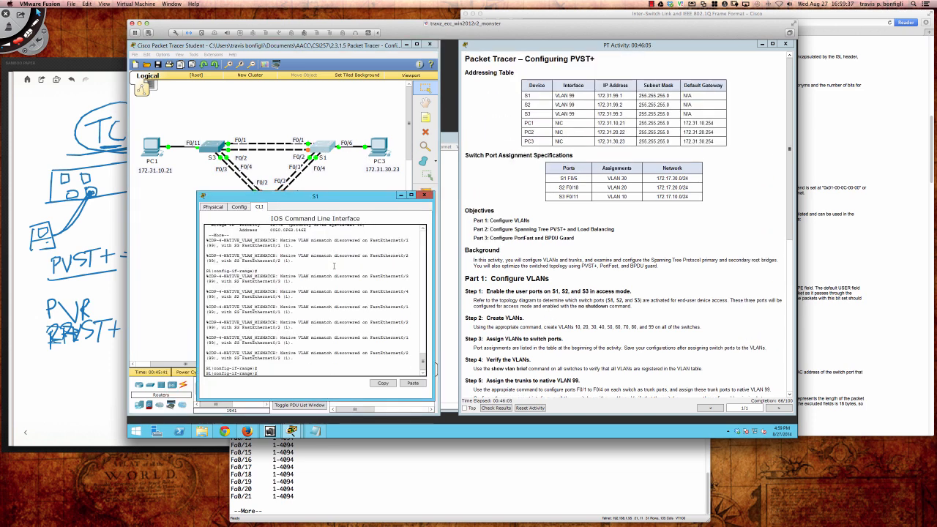
type("int vlan 99")
key("Return")
key("Return")
key("Return")
key("Return")
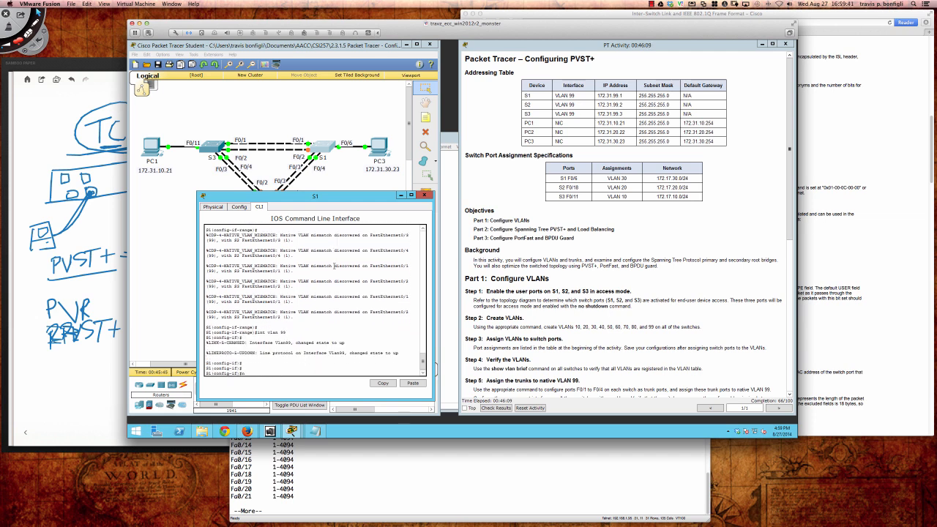
Enable S1's VLAN 99 interface with the abbreviated no shutdown command, no shut
type("no shut")
key("Return")
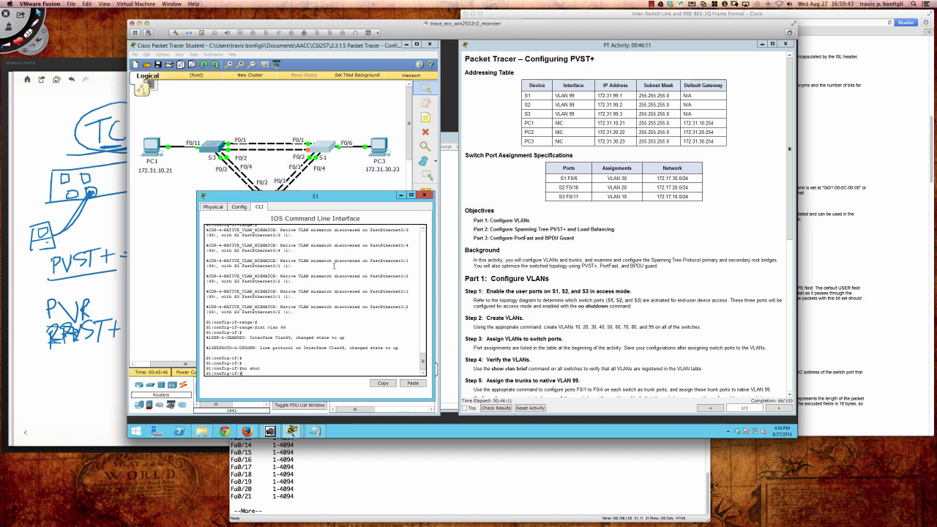
key("Return")
key("Return")
key("Return")
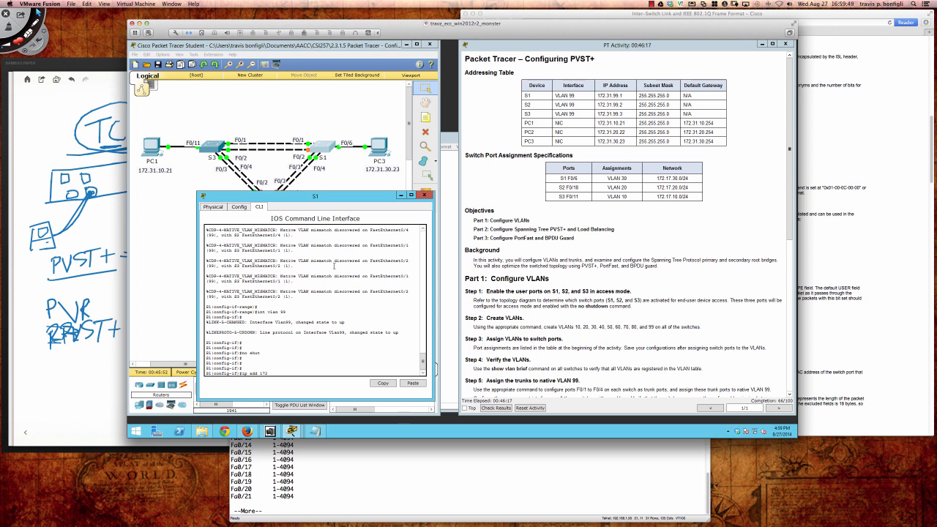
Assign S1's VLAN 99 interface the address 172.31.99.1 with mask 255.255.255.0 using ip add
type("ip add 172.31.99.1 255.255.255.")
key("Return")
key("Return")
key("Return")
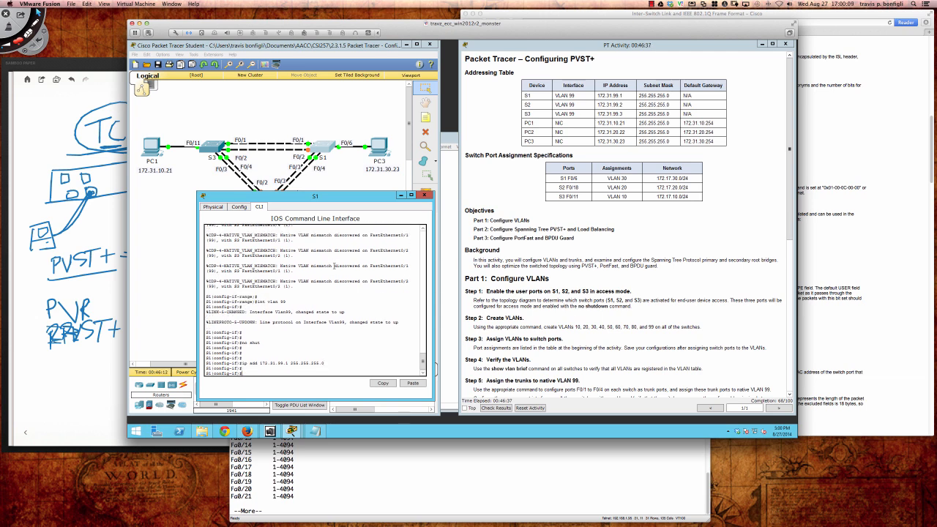
Switch to S2's command line and enter its VLAN 99 interface configuration with int vlan 99
left_click(209, 175)
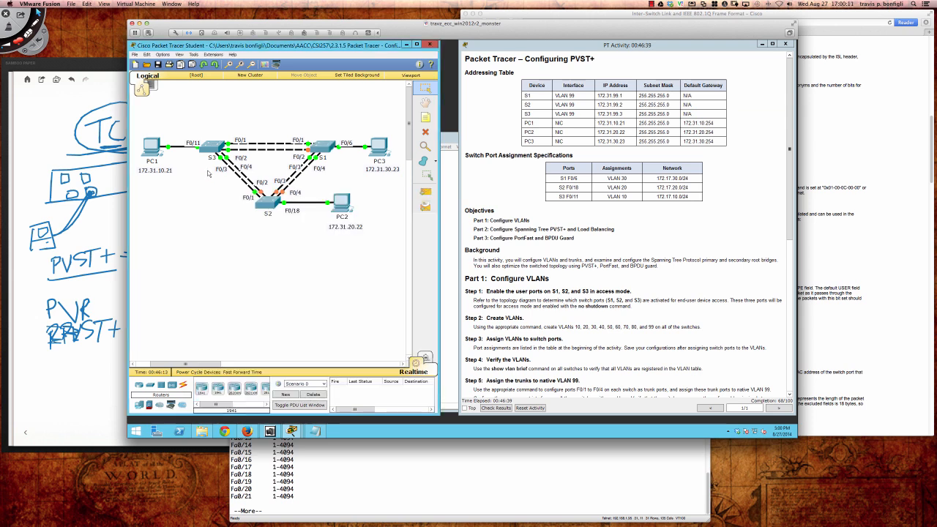
left_click(263, 202)
key("Return")
key("Return")
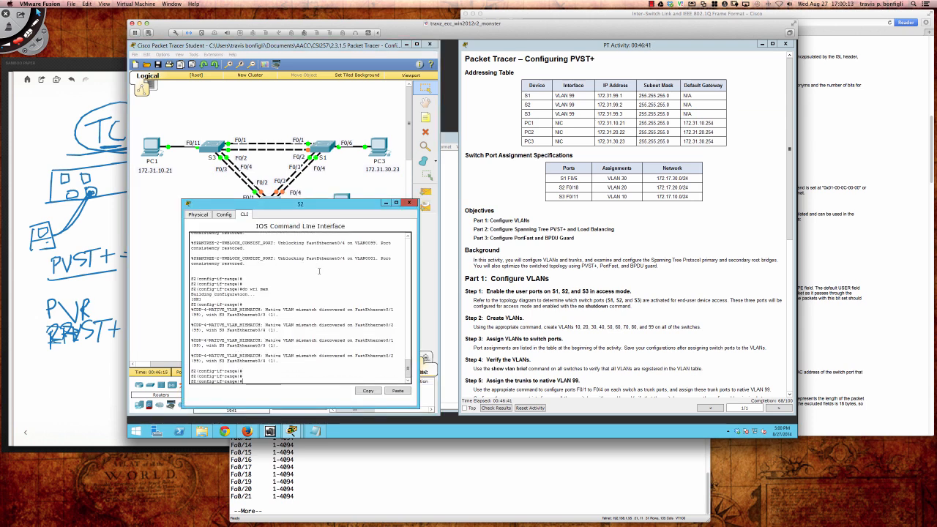
type("int vla")
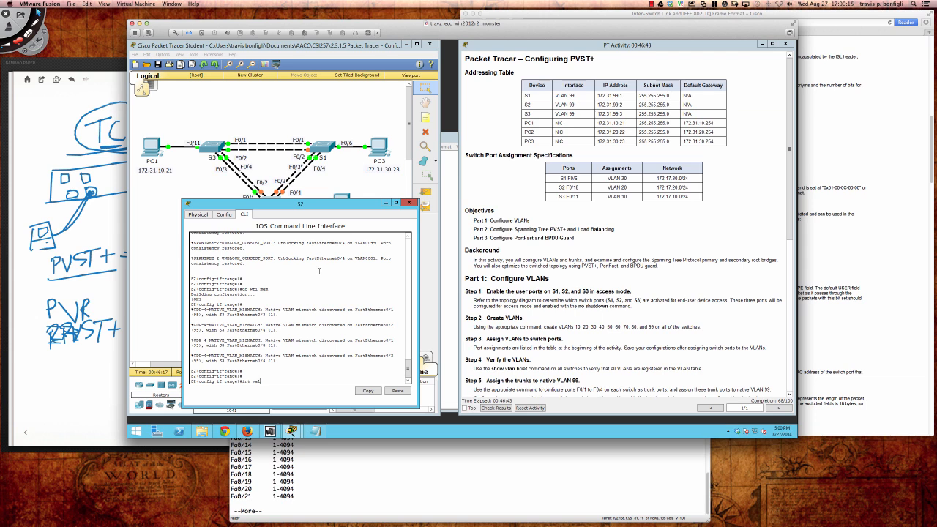
type("n 99")
key("Return")
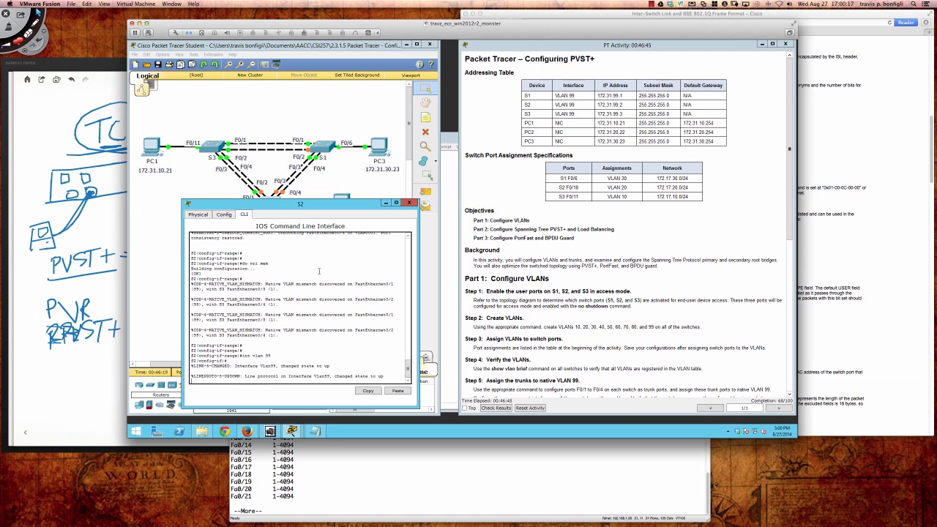
Enable S2's VLAN 99 interface with the abbreviated no shutdown command, no shut
key("Return")
key("Return")
key("Return")
type("no shu")
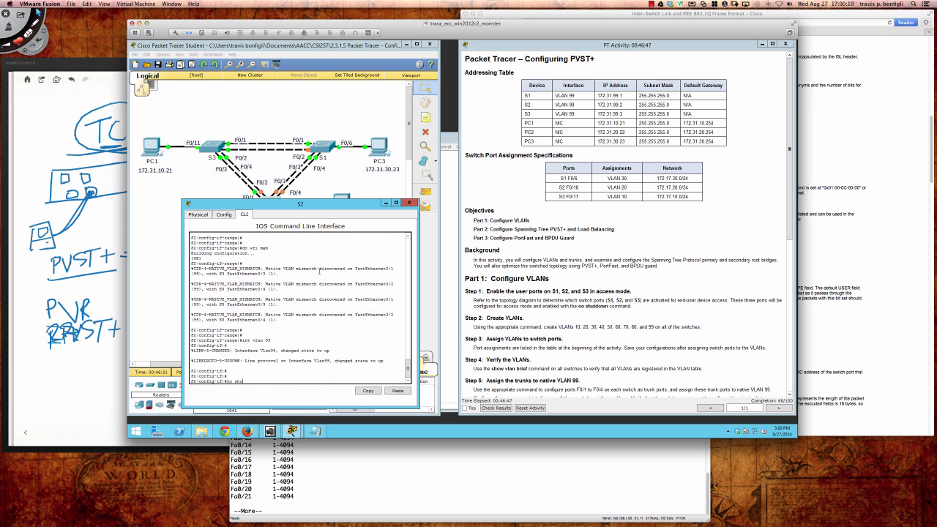
type("t")
key("Return")
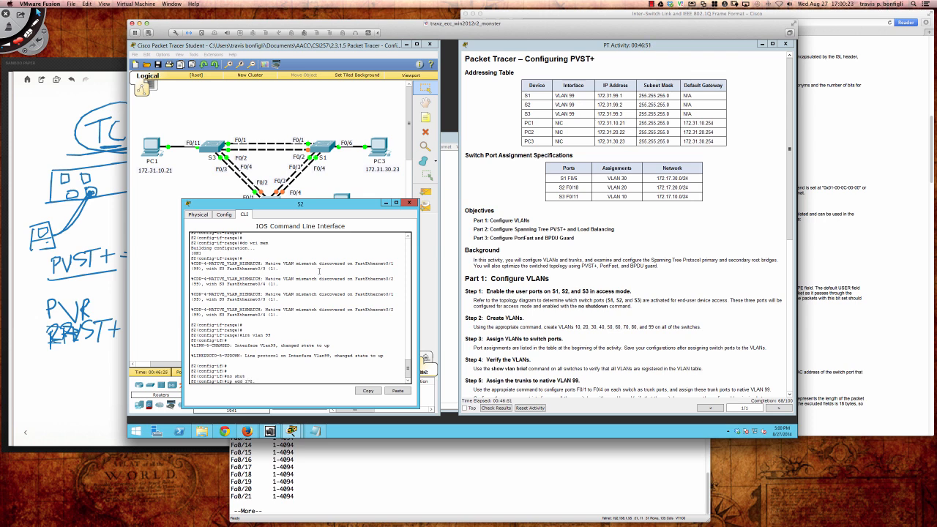
Assign S2's VLAN 99 interface the address 172.31.99.2 with mask 255.255.255.0 using ip add
type("31.9")
type("9.2 255.255.2")
type("55.255.0")
key("Return")
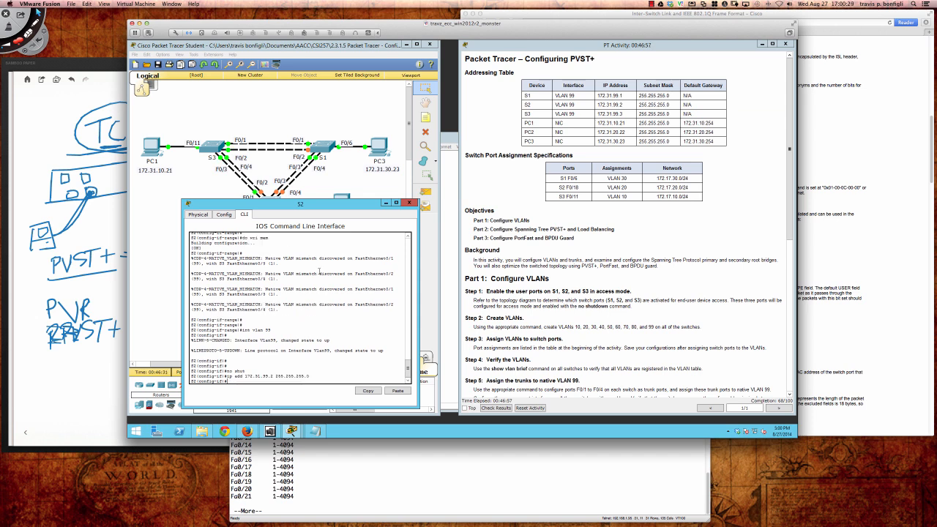
Switch to S3's command line and enter its VLAN 99 interface configuration with int vlan 99
left_click(193, 131)
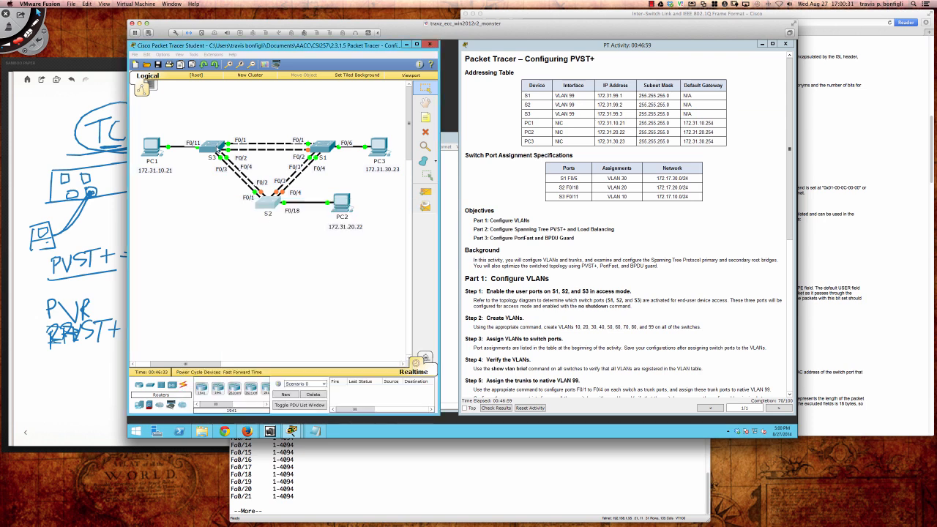
left_click(203, 148)
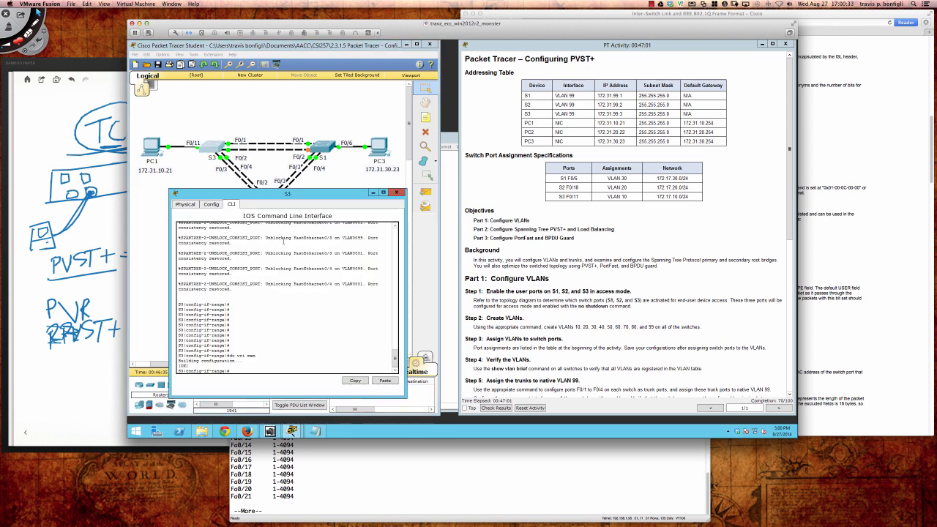
type("int vlan 99")
key("Return")
key("Return")
key("Return")
Enable S3's VLAN 99 interface with the abbreviated no shutdown command, no shut
type("no")
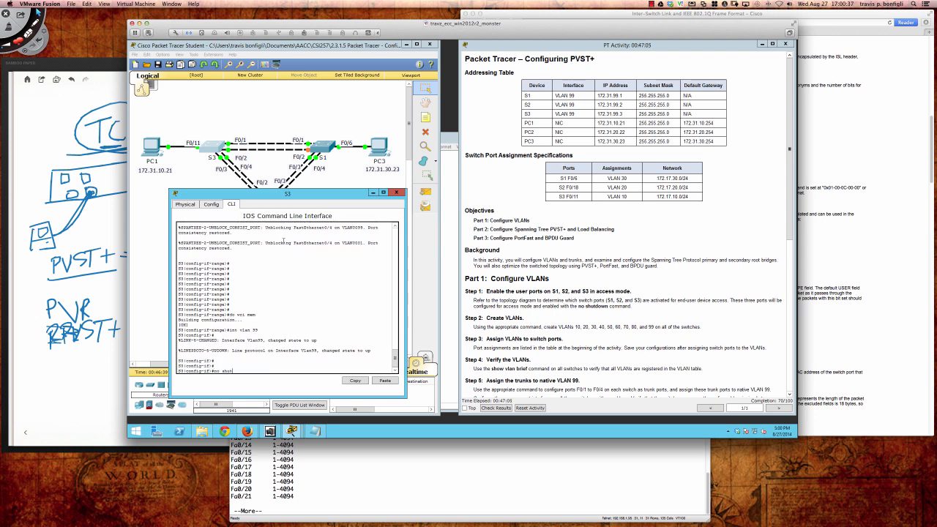
type(" shut")
key("Return")
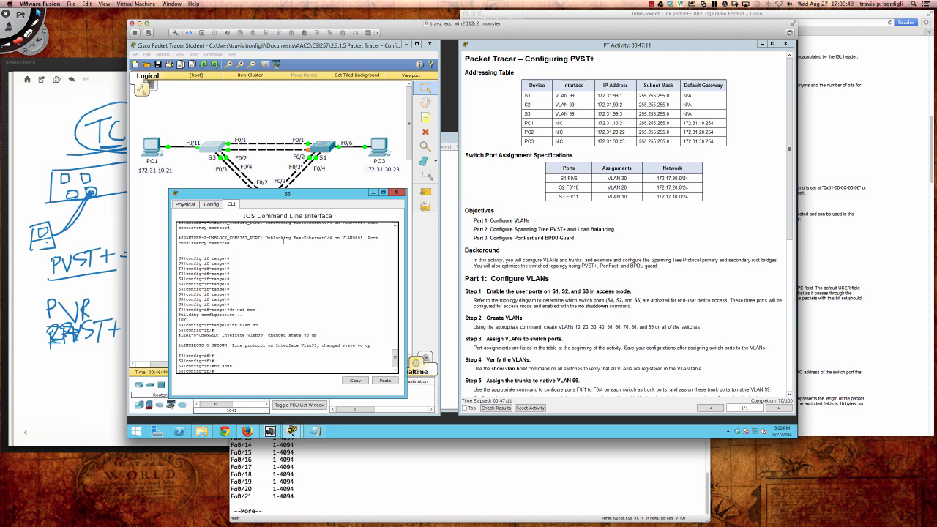
key("Return")
key("Return")
key("Return")
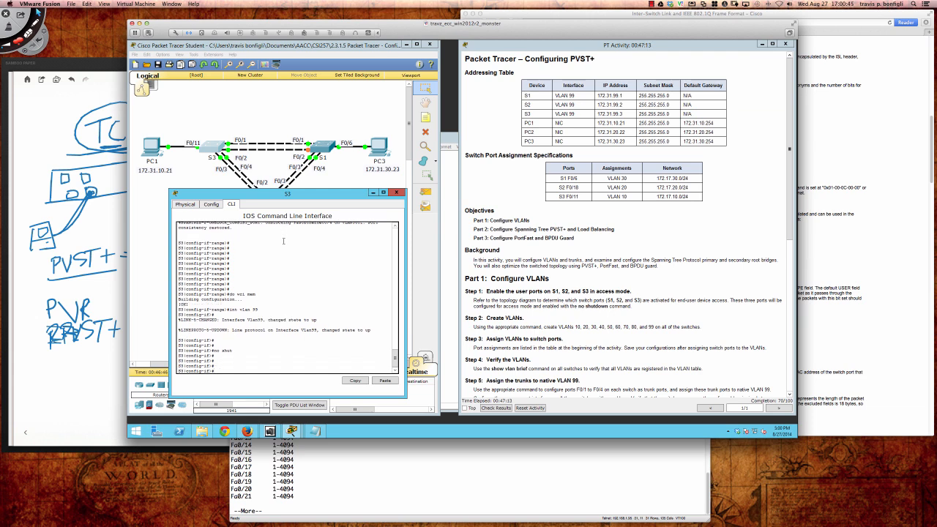
Assign S3's VLAN 99 interface the address 172.31.99.3 with mask 255.255.255.0 using ip add
type("ip add 172.31.99.3 255.255.255.0")
key("Return")
key("Return")
key("Return")
Ping S1 at 172.31.99.1 twice from S3's interface configuration prompt with do ping
type("do ping")
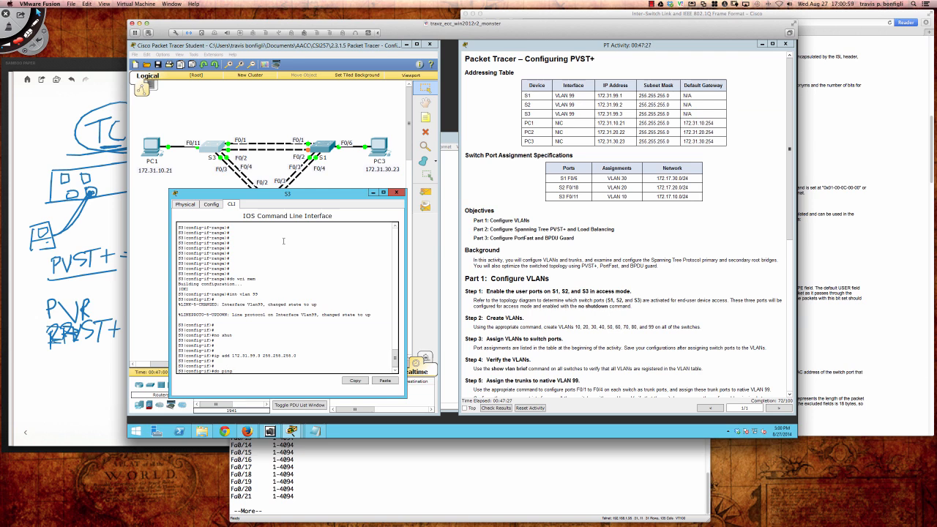
type(" 172.31.99.1")
key("Return")
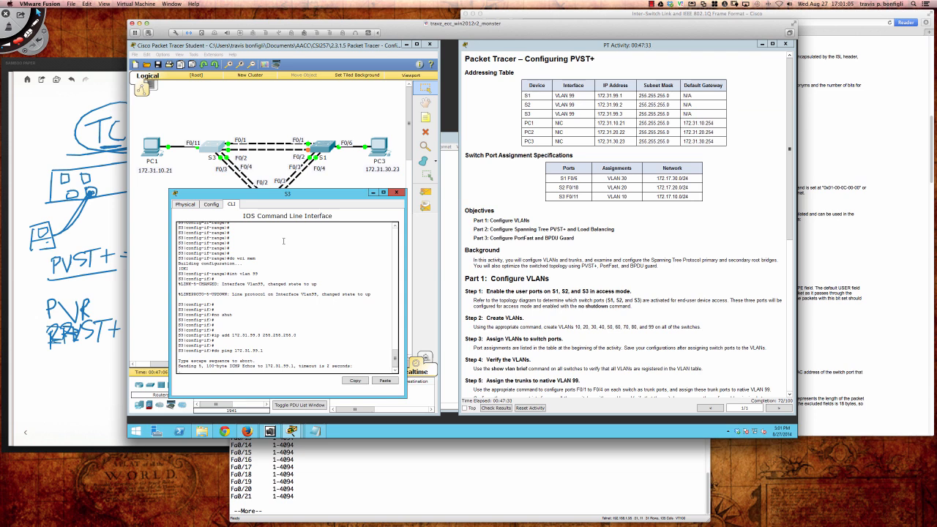
key("Up")
key("Return")
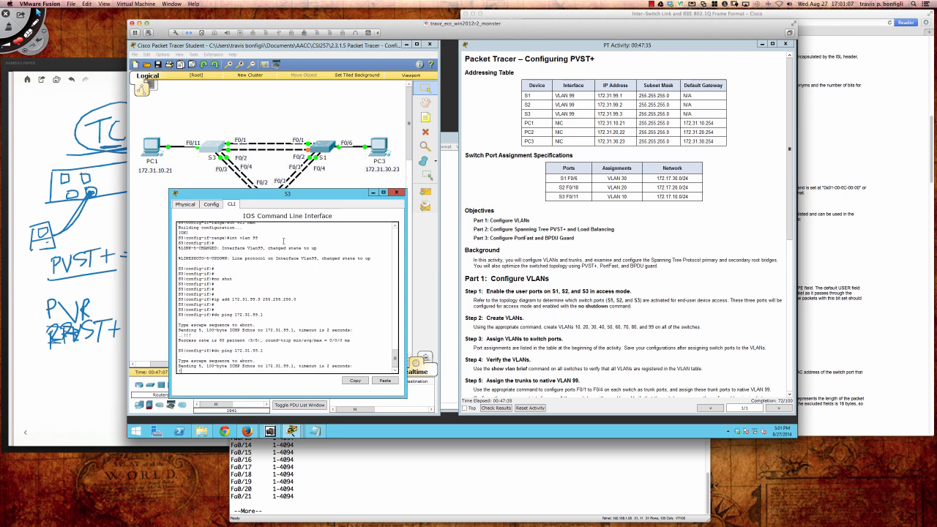
Ping S2 at 172.31.99.2 twice from S3's interface configuration prompt with do ping
key("Up")
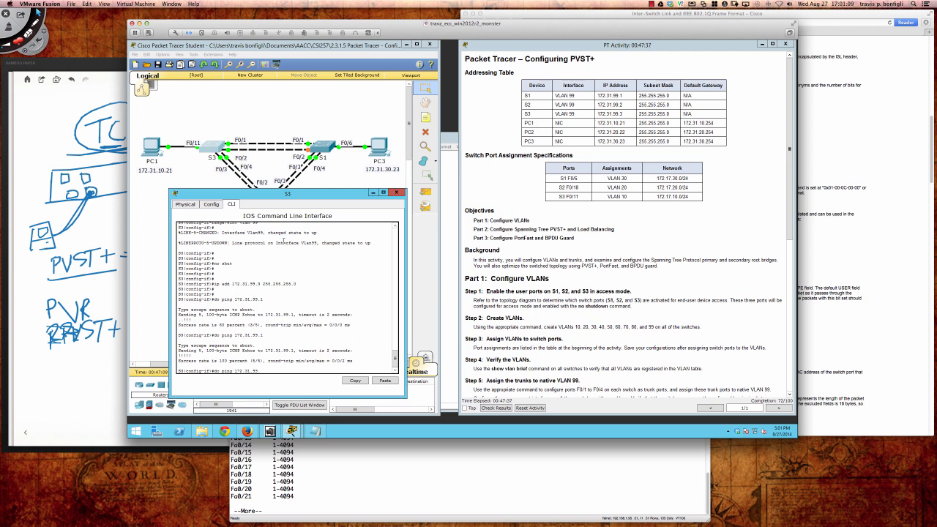
type("2")
key("Return")
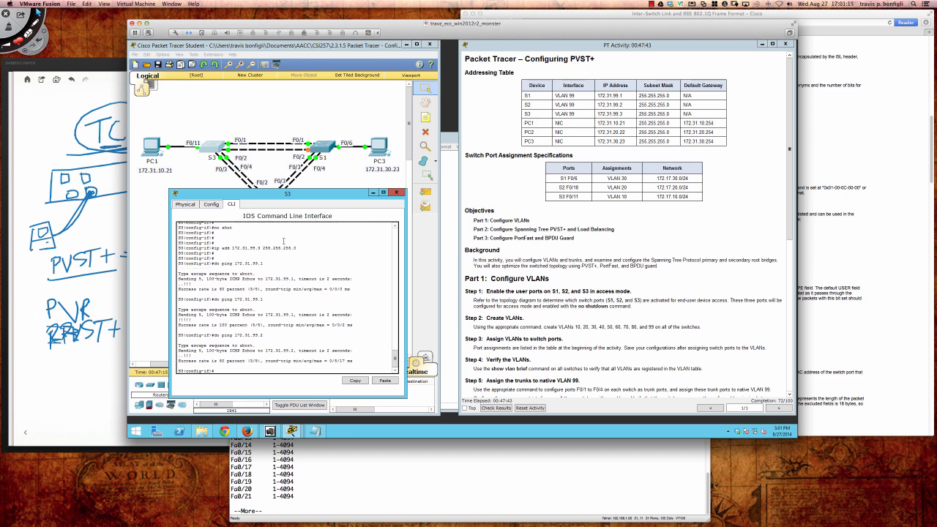
key("Up")
key("Return")
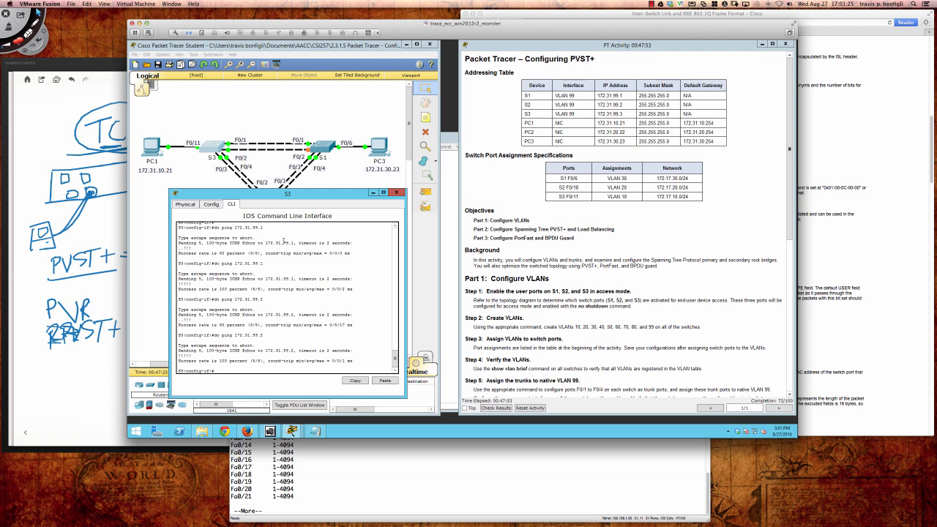
Switch to S1's command line and ping S2 at 172.31.99.2 twice with do ping
left_click(322, 149)
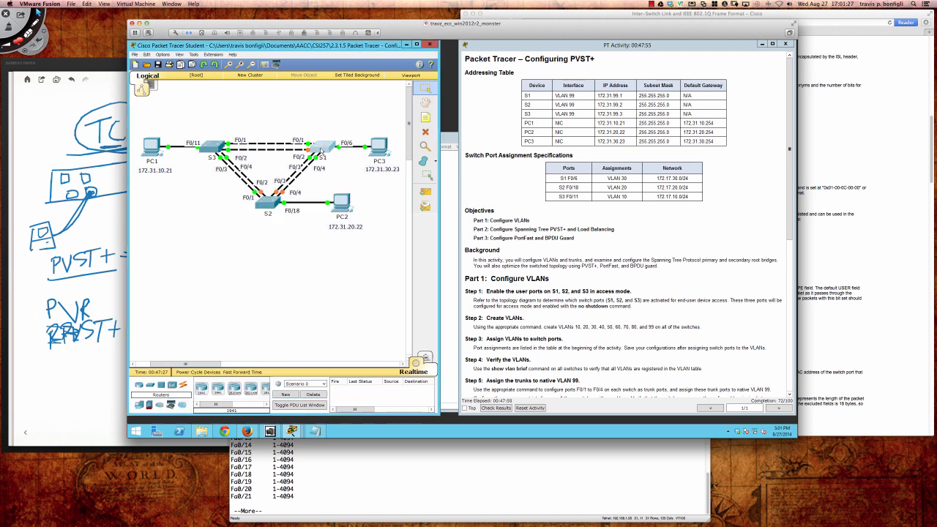
type("do pi")
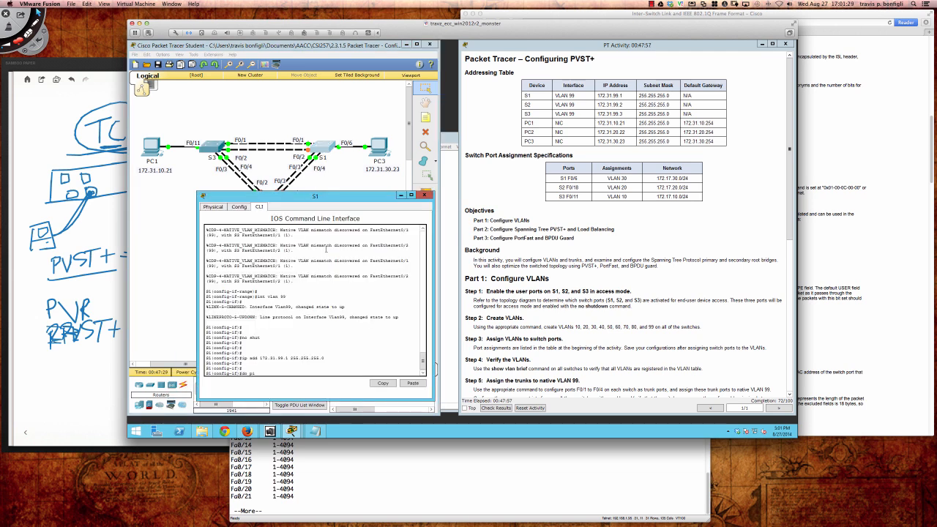
type("ng 172.31.99.2")
key("Return")
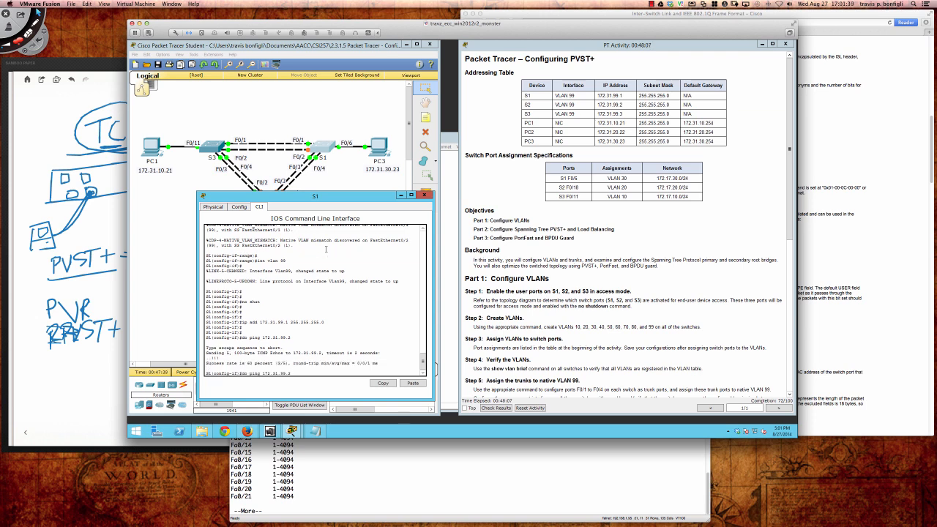
key("Up")
key("Return")
Ping S3 at 172.31.99.3 from S1's interface configuration prompt with do ping
key("Up")
key("BackSpace")
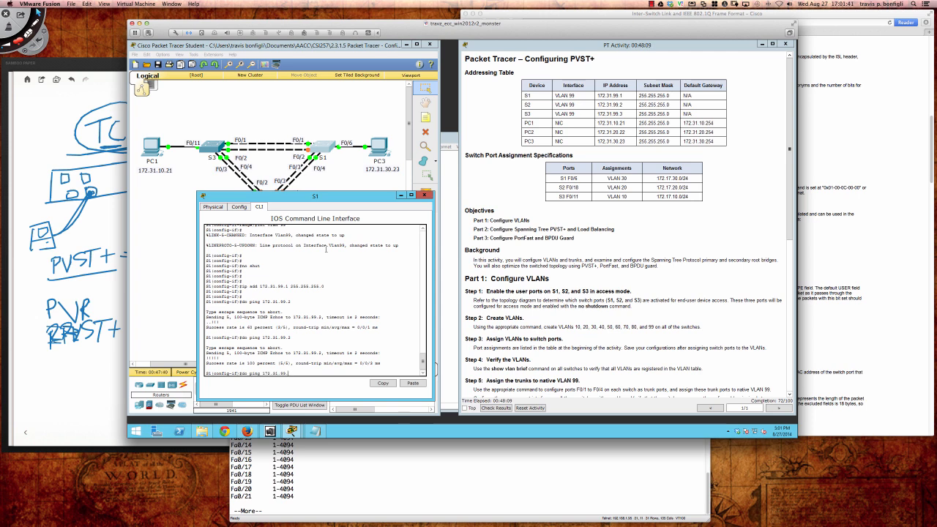
type("3")
key("Return")
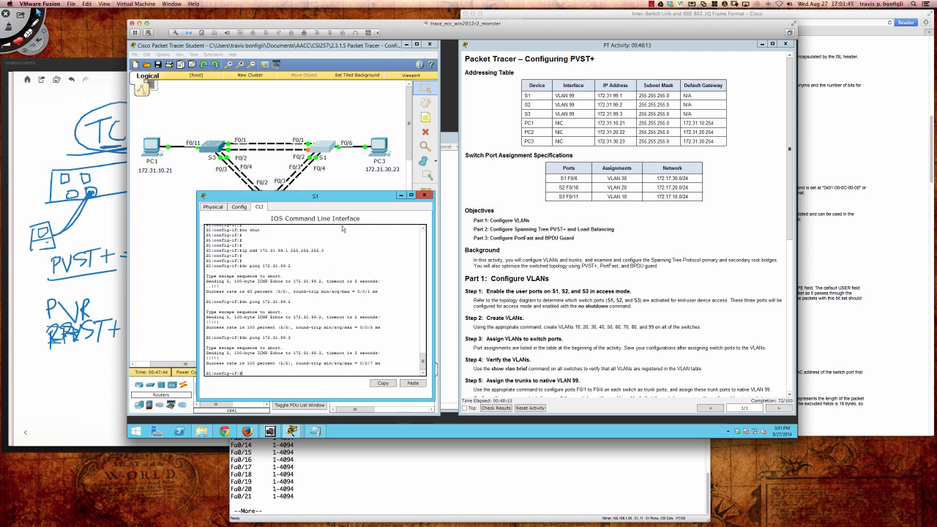
Switch to S2's command line and ping S1 at 172.31.99.1 with do ping
left_click(233, 187)
left_click(264, 207)
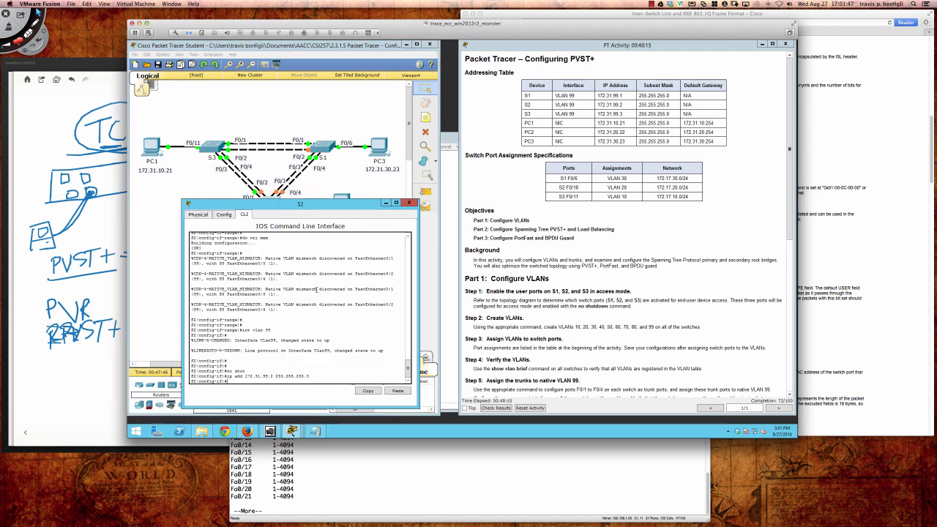
key("Return")
key("Return")
key("Return")
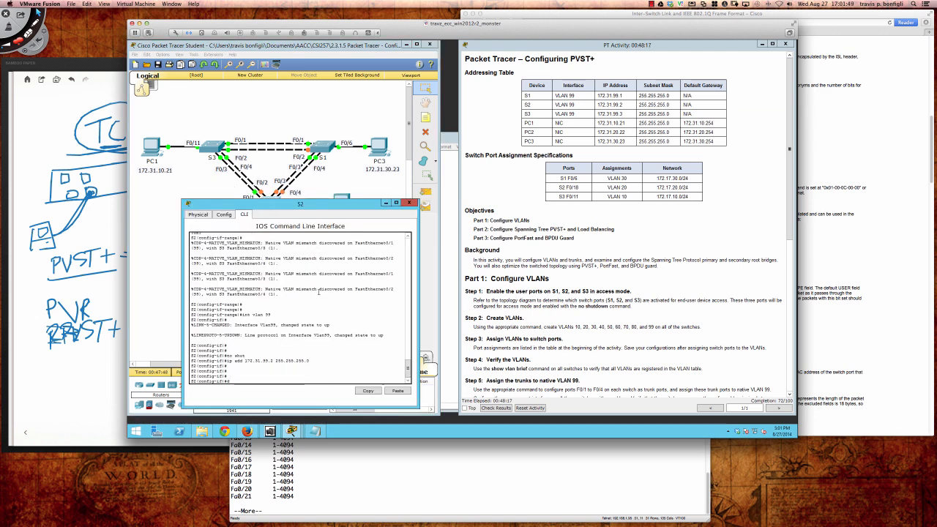
type("do ping 172.31.99.1")
key("Return")
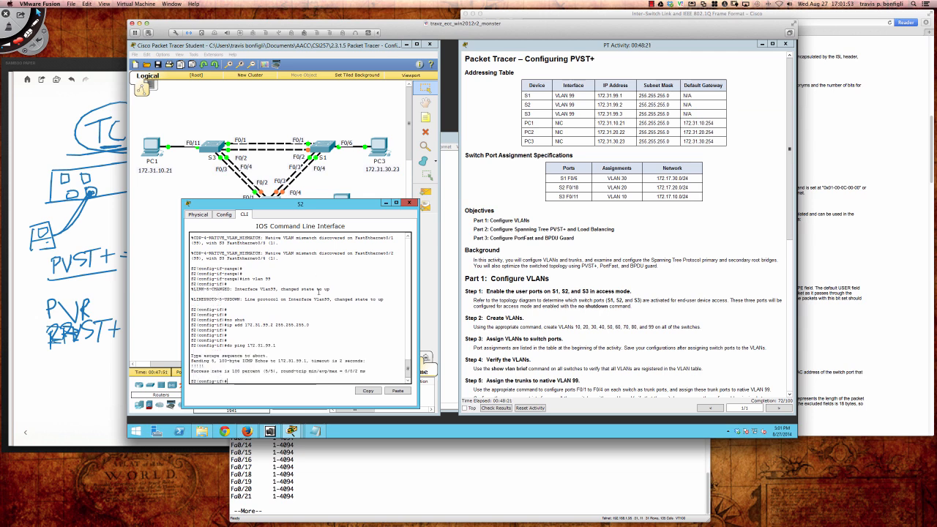
Ping S3 at 172.31.99.3 from S2's interface configuration prompt with do ping
key("Up")
type("3")
key("Return")
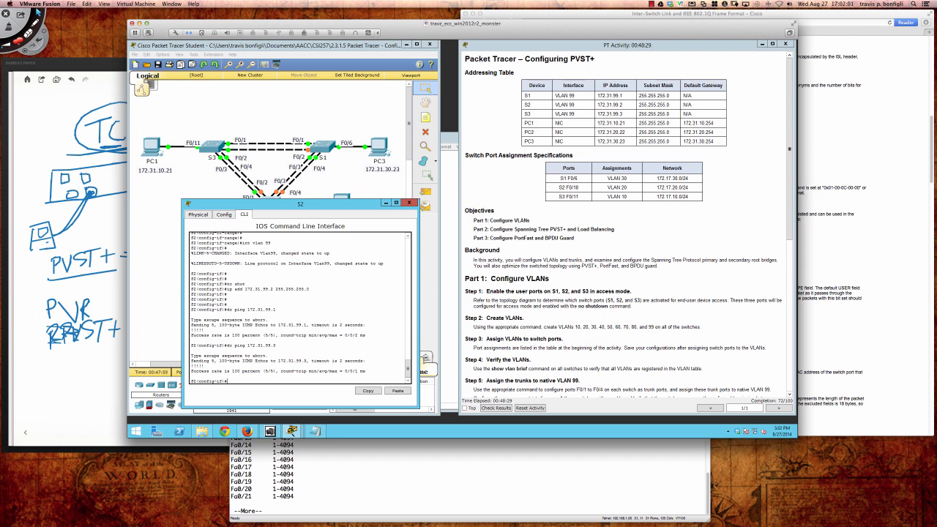
Read Part 2 of the activity instructions, and display S1's spanning-tree status from its command line with do sh span
scroll(545, 355, "down", 2)
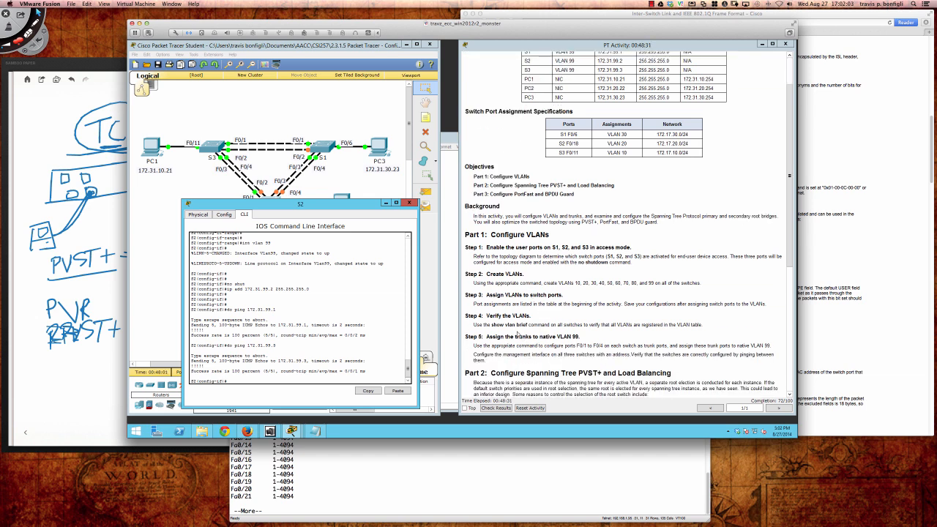
scroll(515, 333, "down", 6)
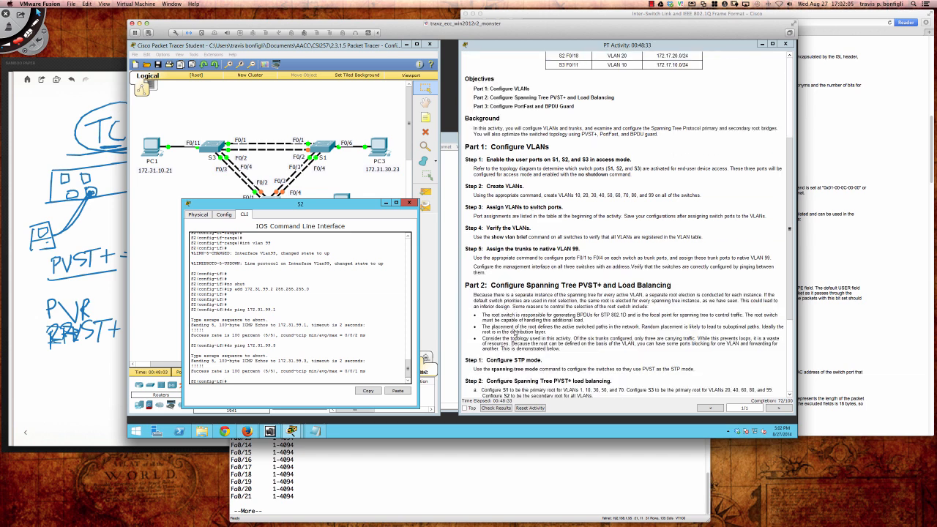
scroll(514, 333, "down", 3)
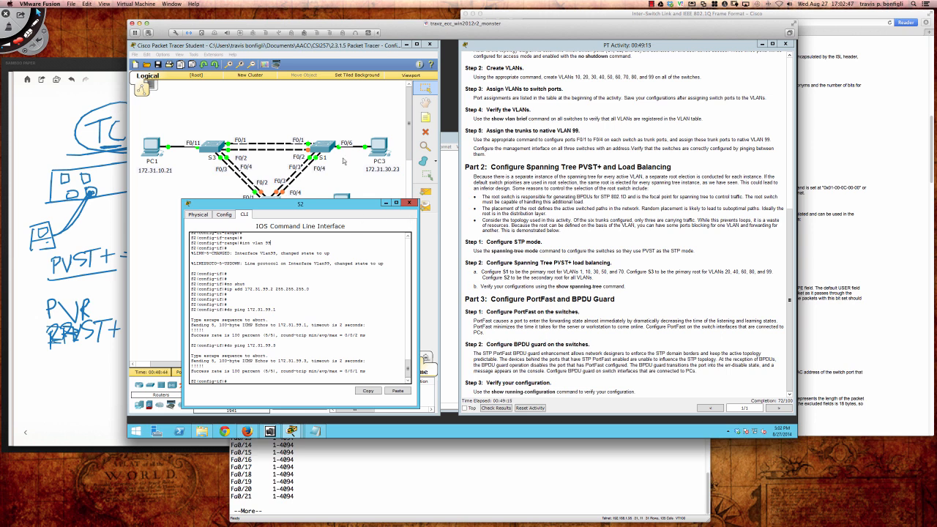
left_click(329, 151)
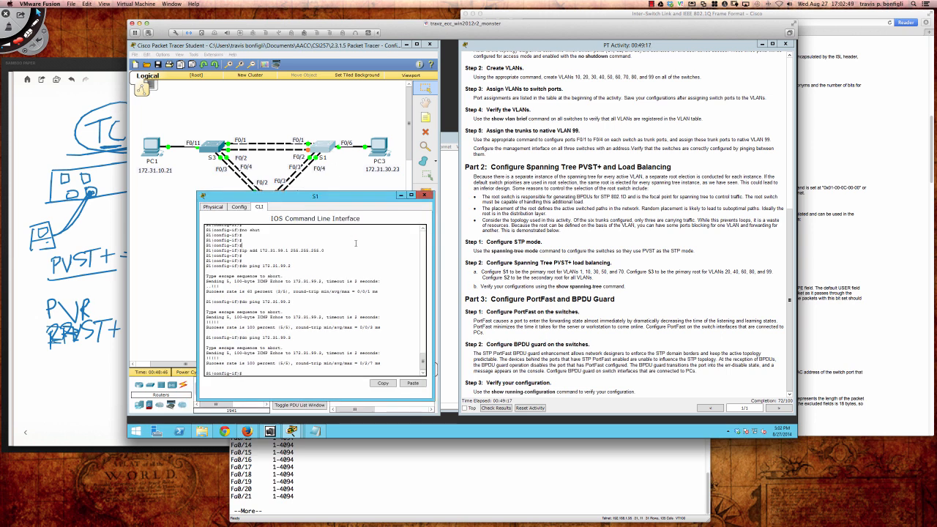
key("Return")
key("Return")
key("Return")
key("Return")
key("Return")
key("Return")
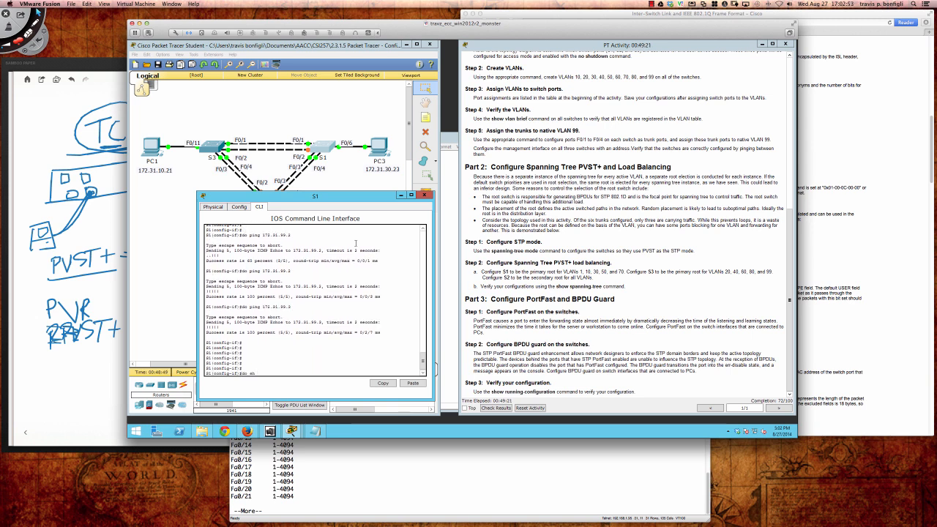
key("Return")
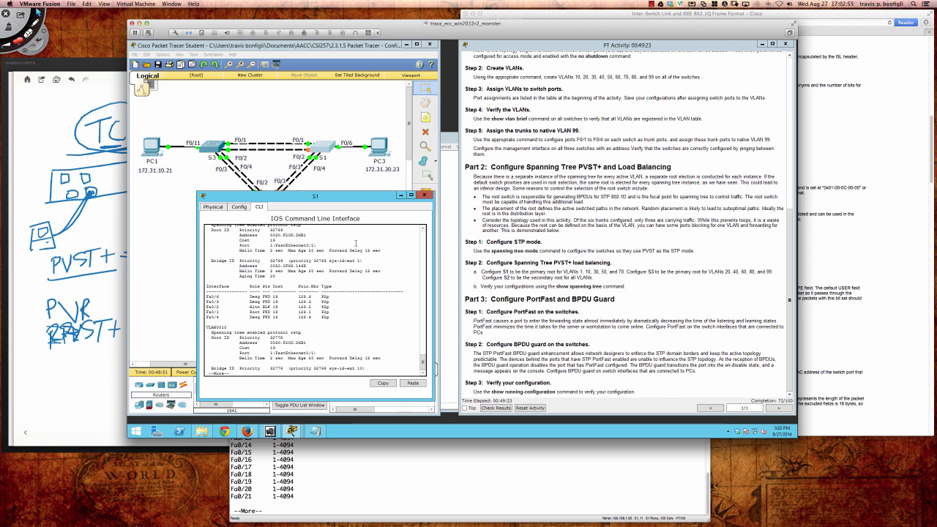
Highlight the spanning-tree protocol name in S1's VLAN0001 output, and quit the listing
scroll(333, 256, "up", 1)
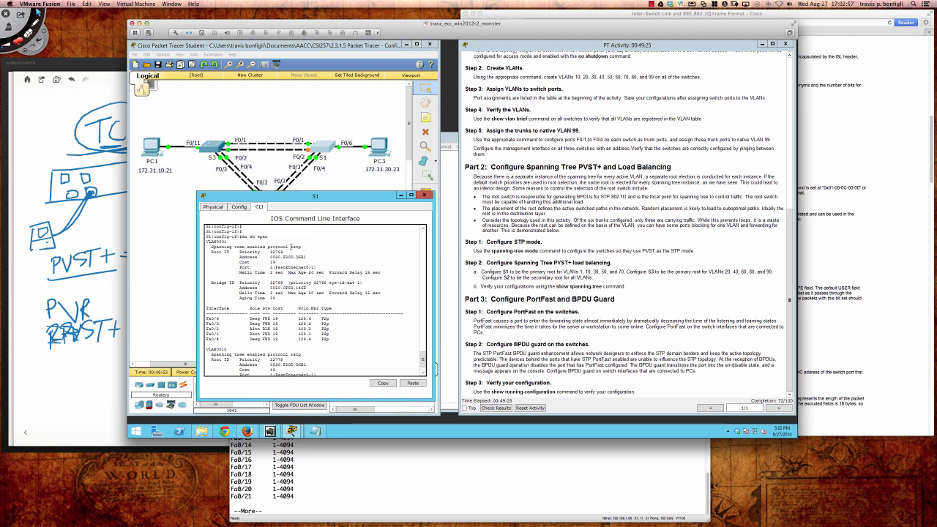
left_click_drag(291, 247, 301, 247)
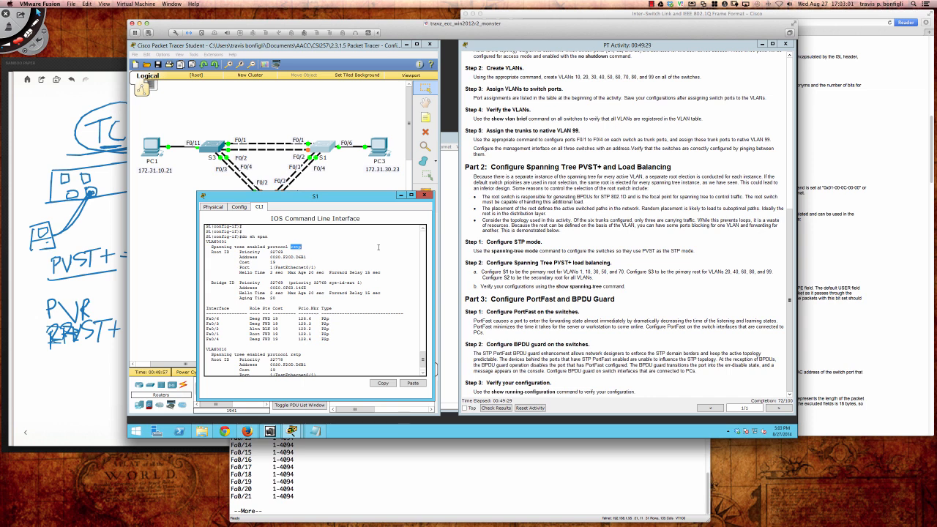
scroll(378, 246, "down", 2)
type("q")
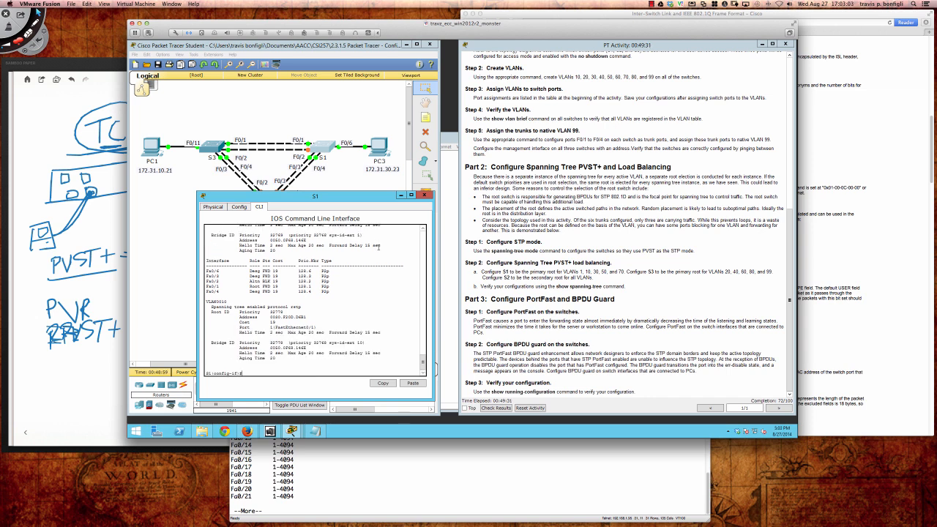
Leave S1's interface configuration mode with exit to reach the global configuration prompt
type("span")
key("Tab")
type("e")
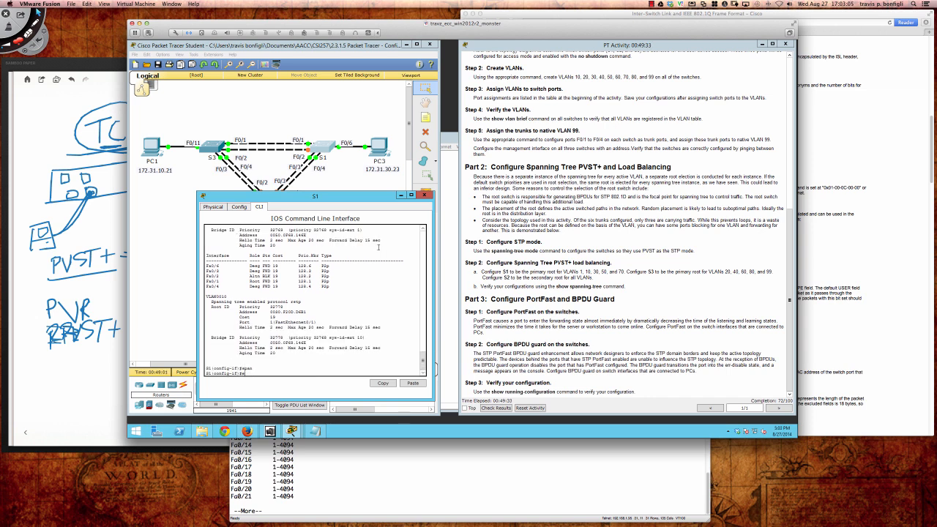
type("xit")
key("Return")
key("Return")
key("Return")
key("Return")
List the options of spanning-tree mode on S1, and set its spanning-tree mode to pvst
type("span")
key("Tab")
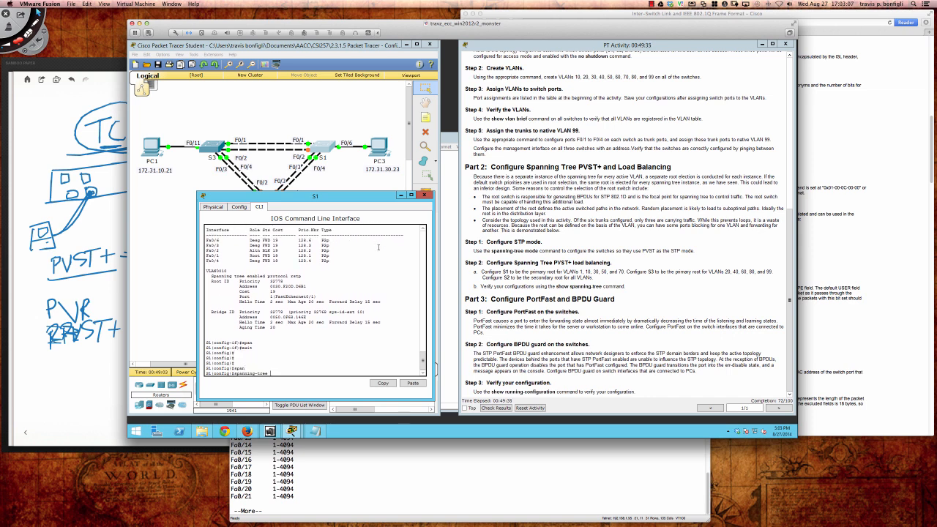
type("mode ?")
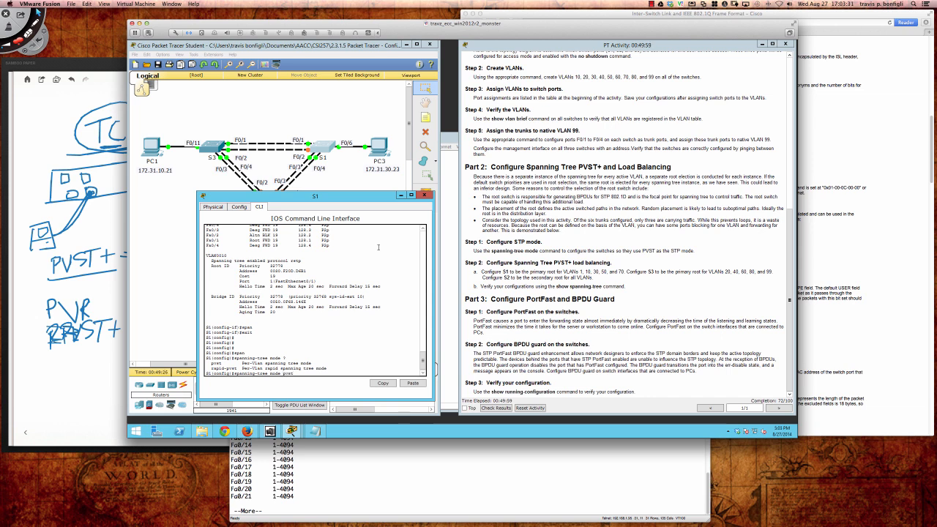
key("Return")
key("Return")
key("Return")
key("Return")
key("Return")
key("Return")
key("Return")
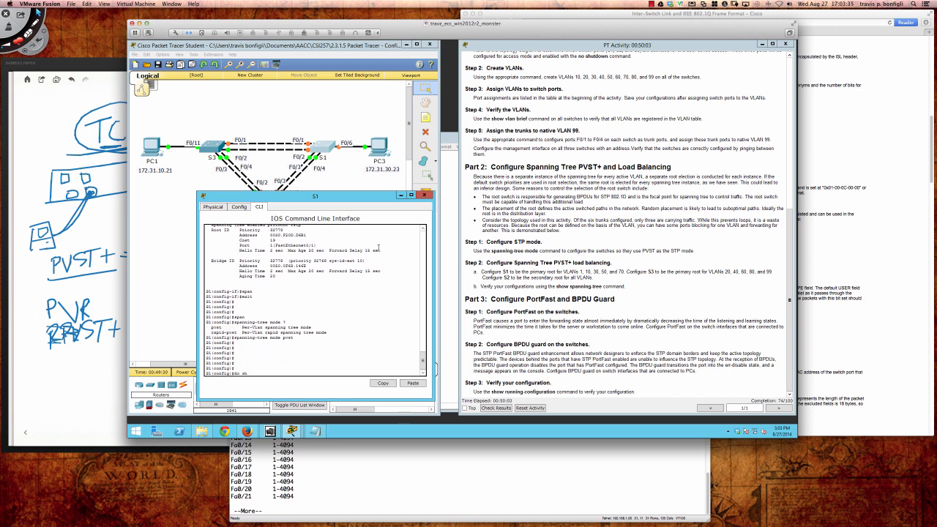
Check S1's spanning-tree status with do sh span, highlighting VLAN0001's protocol line, and quit the listing
type("do sh span")
key("Return")
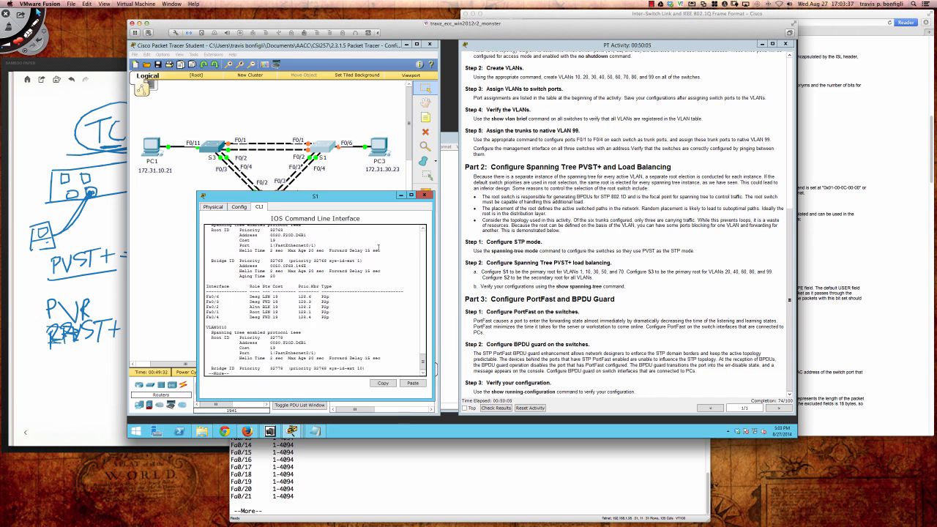
scroll(378, 247, "up", 2)
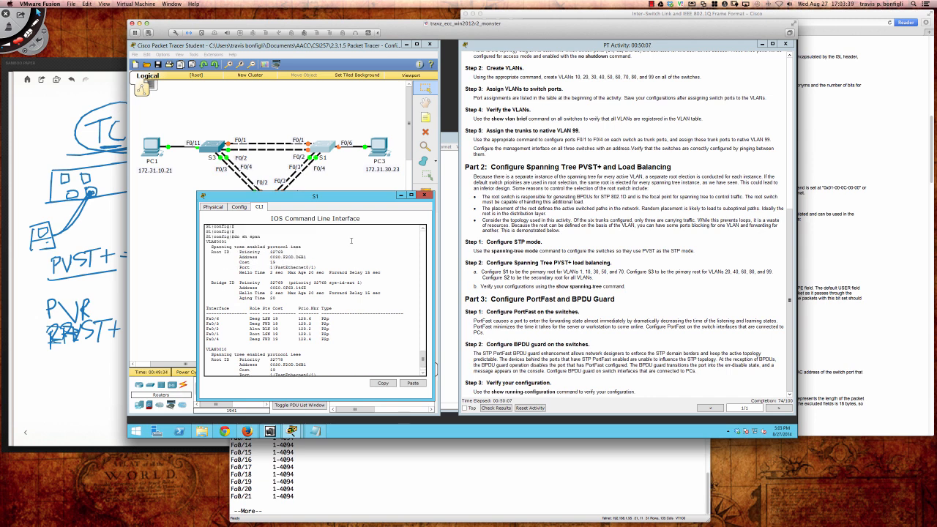
left_click_drag(301, 247, 210, 247)
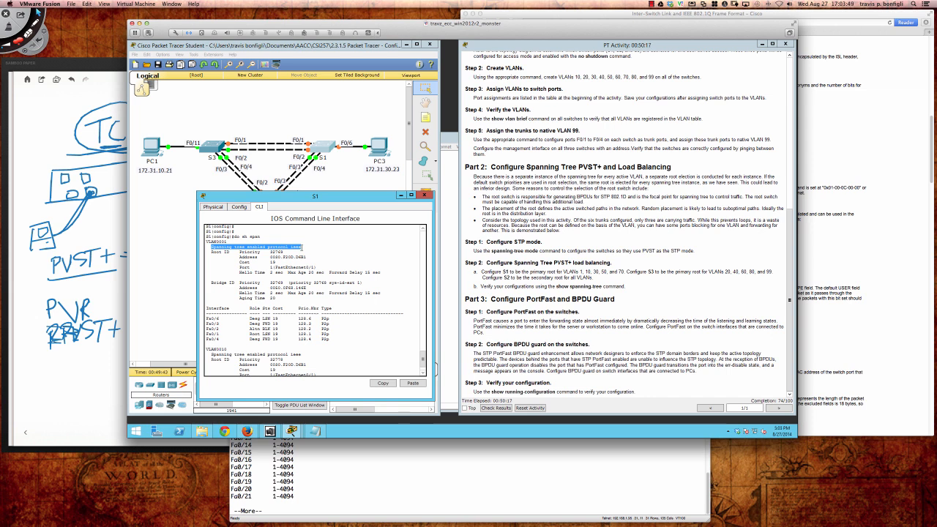
left_click(302, 247)
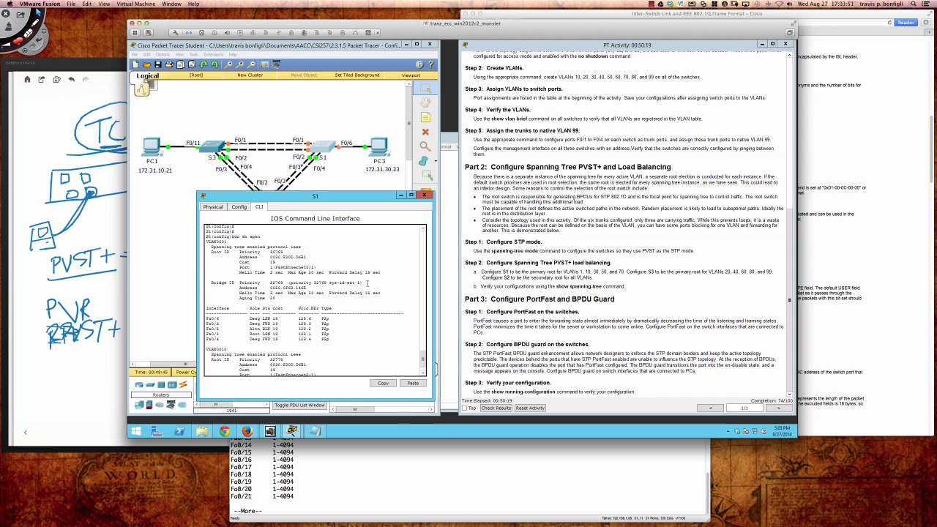
scroll(367, 283, "down", 2)
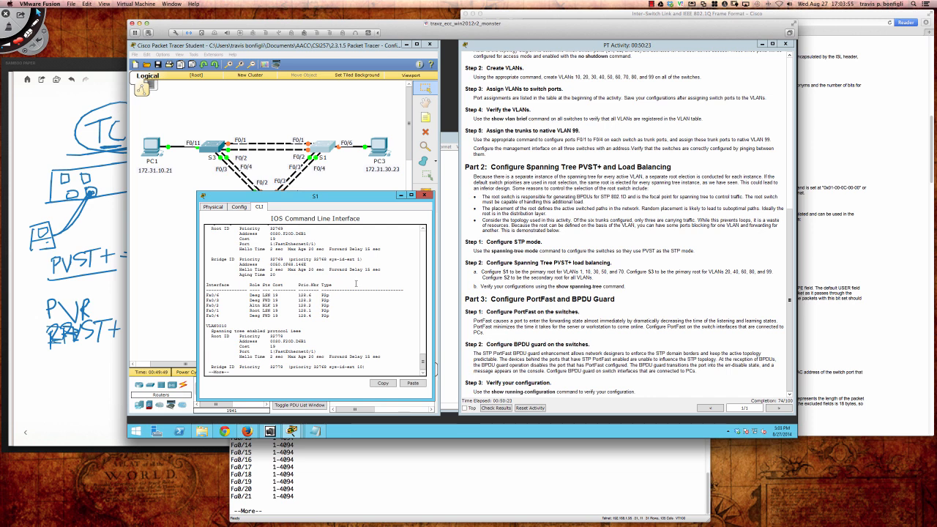
key("q")
Display S1's trunk interfaces from the global configuration prompt with do sh int trun
key("Return")
key("Return")
key("Return")
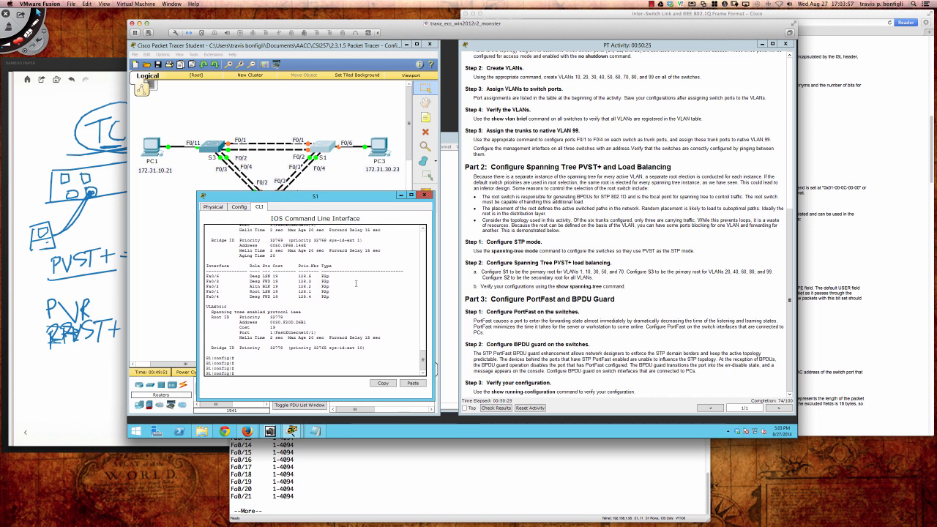
type("do sh int trun")
key("Return")
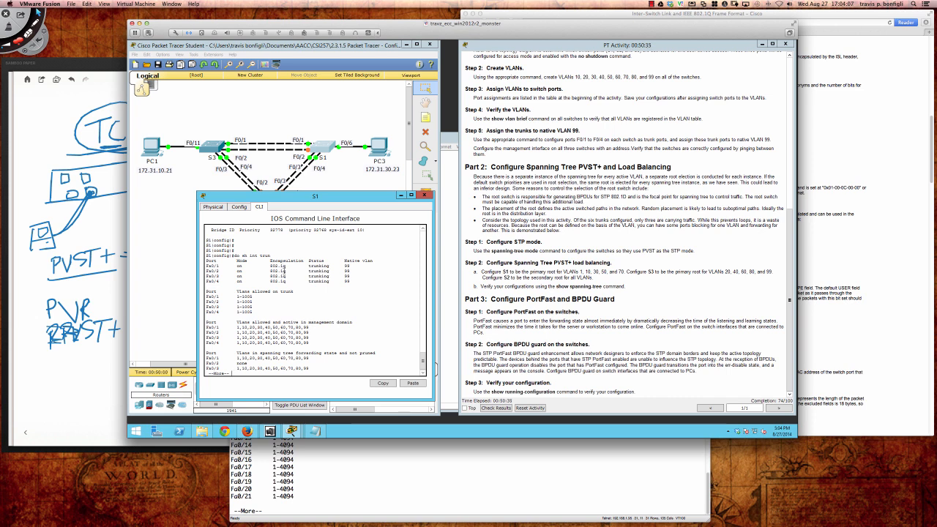
Highlight the PVST and PVST+ terms in Part 2 of the instructions, and page S1's trunk listing to its end
left_click_drag(554, 262, 611, 263)
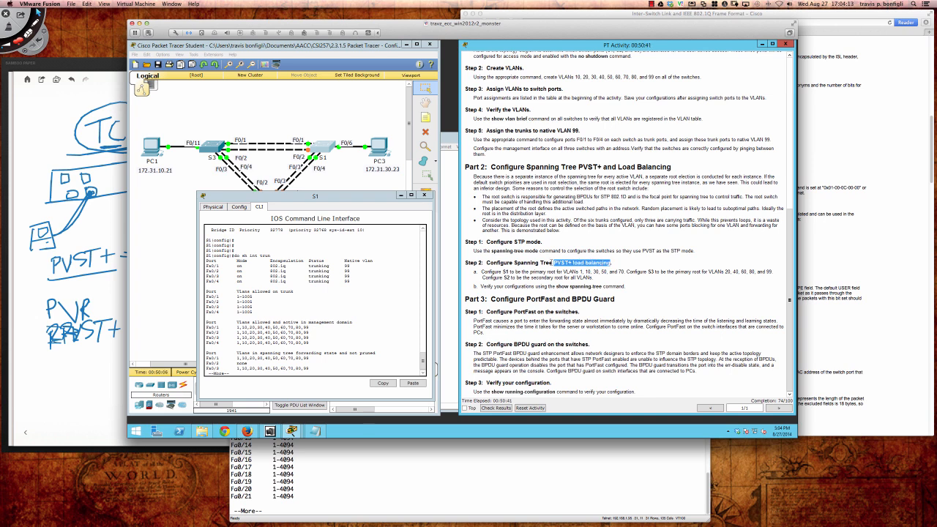
left_click_drag(641, 251, 656, 251)
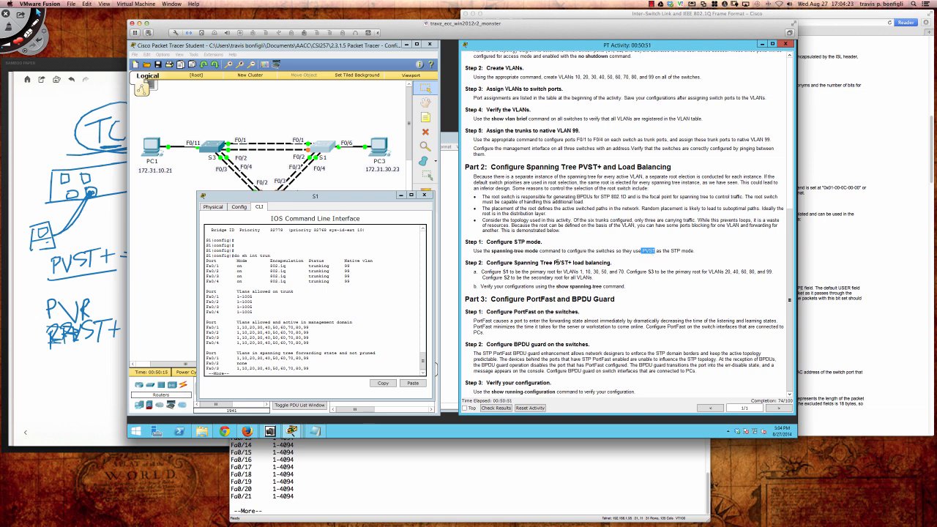
left_click_drag(553, 262, 573, 262)
left_click(346, 367)
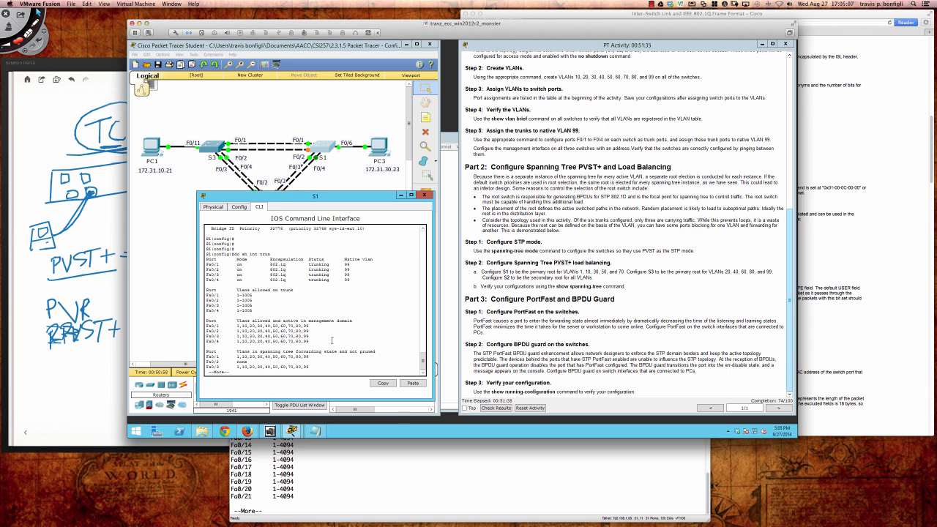
key("space")
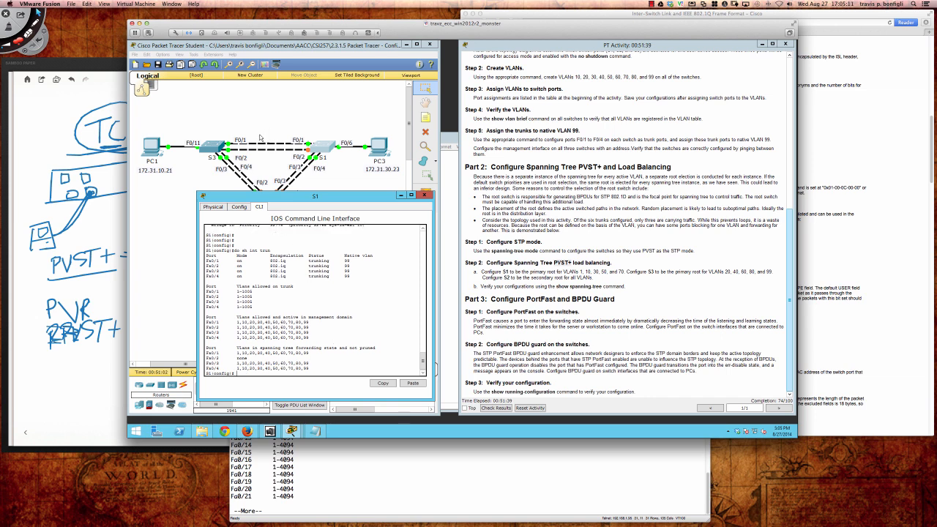
Switch to S2's command line and leave its interface configuration mode with exit
left_click(211, 175)
left_click(274, 196)
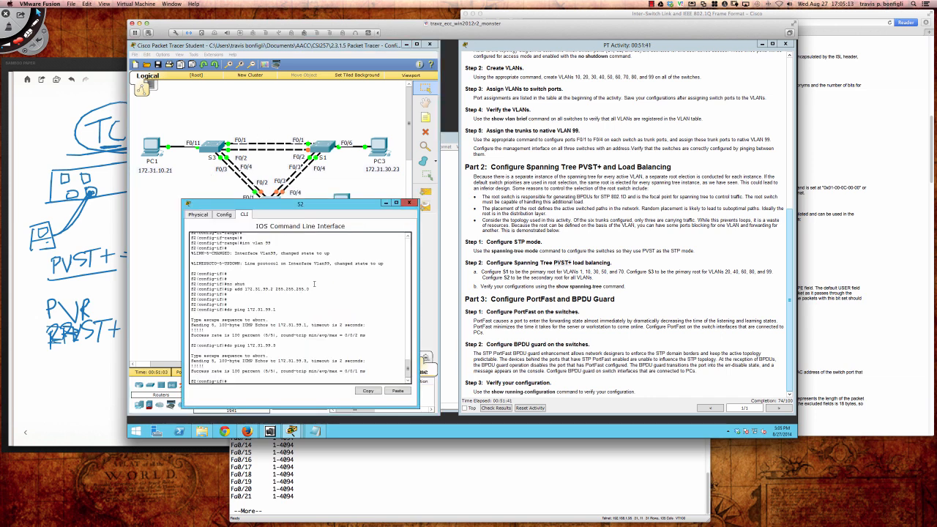
key("Return")
key("Return")
key("Return")
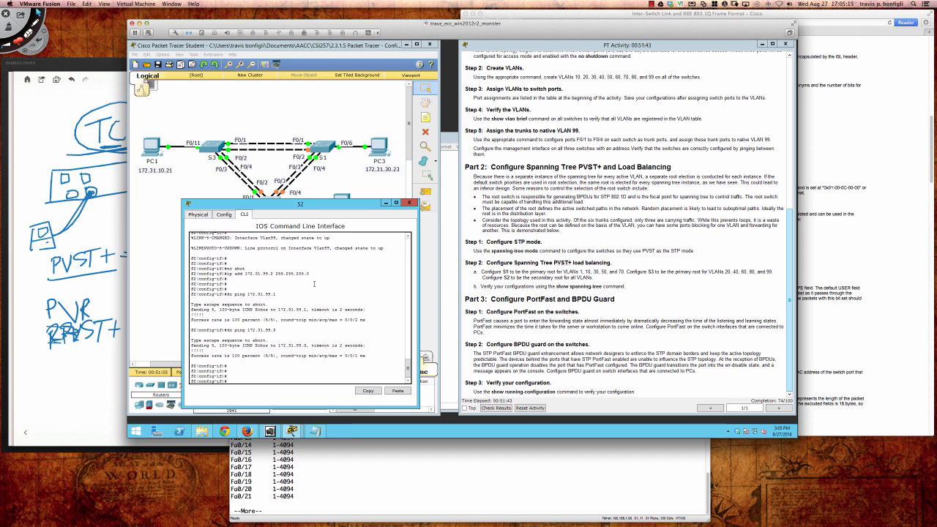
type("exit")
key("Return")
Set S2's spanning-tree mode to pvst from the global configuration prompt
type("span")
key("Tab")
type("mode")
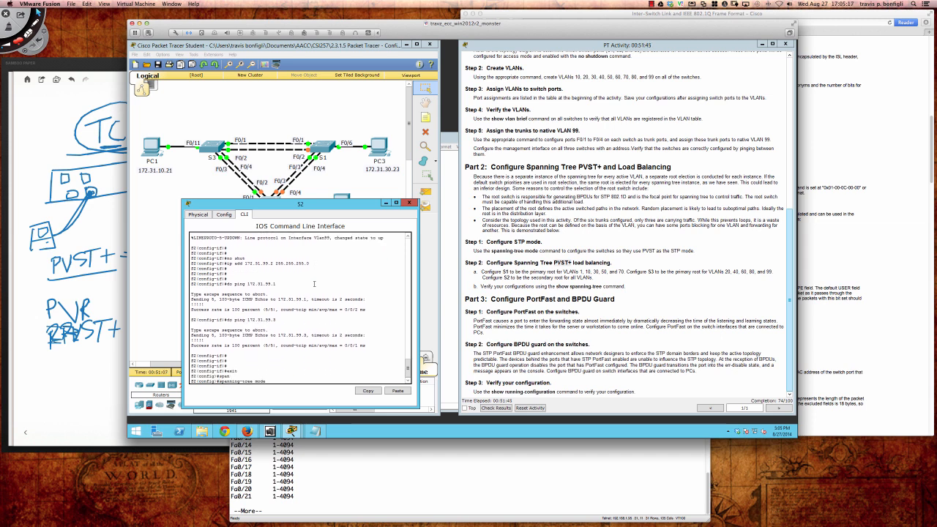
key("Tab")
type("pvst")
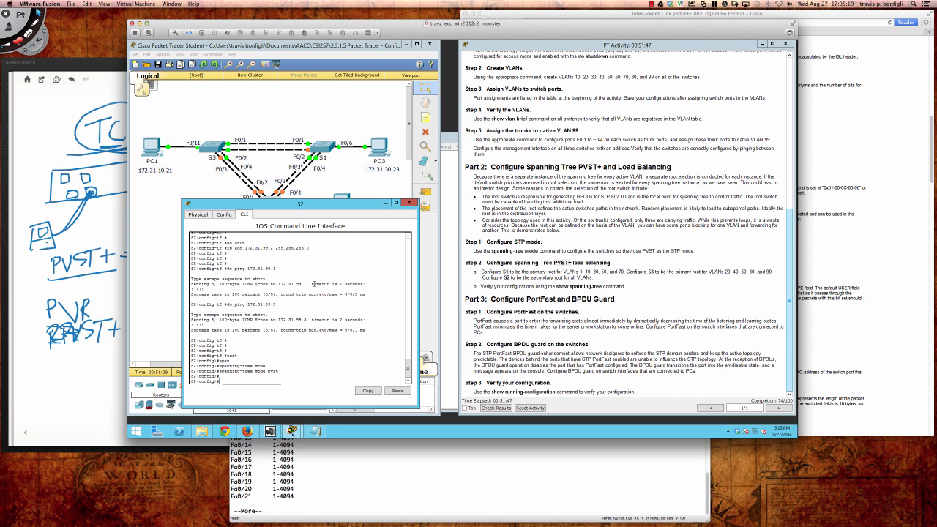
key("Return")
key("Return")
key("Return")
Switch to S3's command line and leave its interface configuration mode with exit
left_click(216, 151)
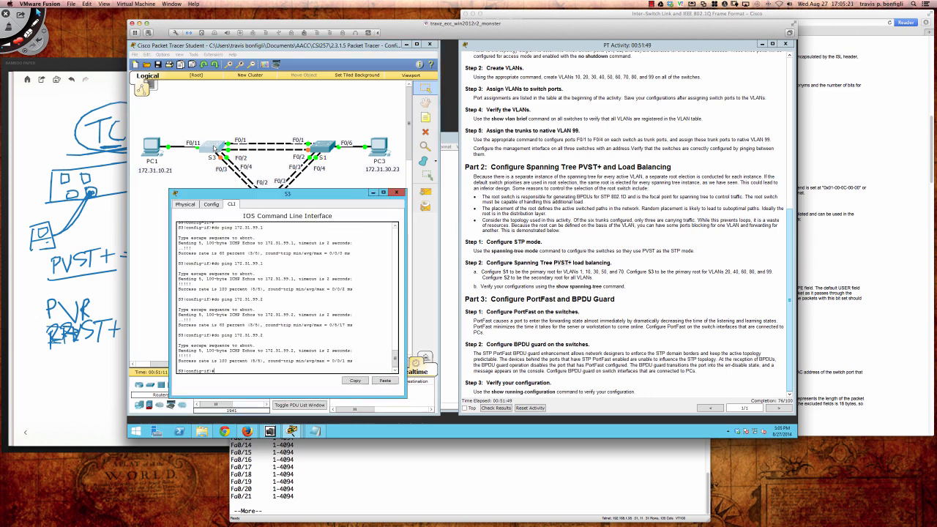
key("Return")
key("Return")
type("exit")
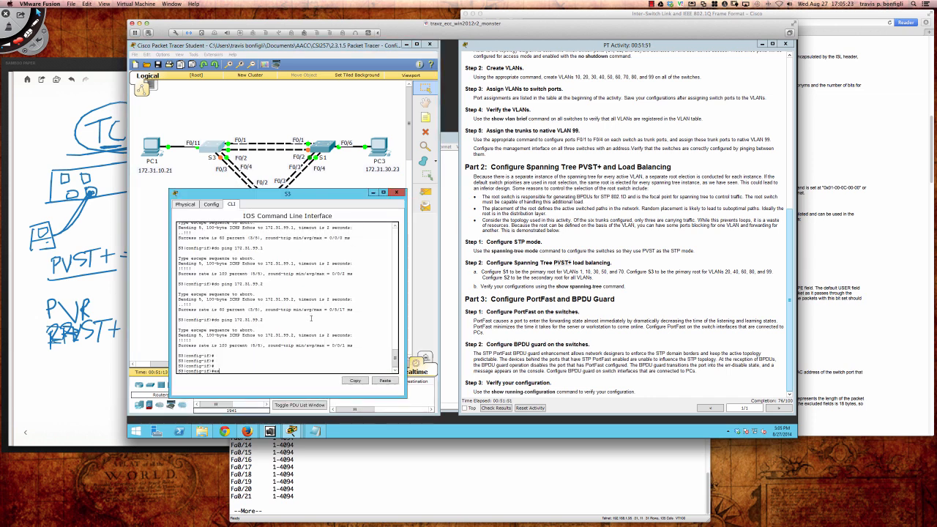
key("Return")
Set S3's spanning-tree mode to pvst from the global configuration prompt
type("span")
key("Tab")
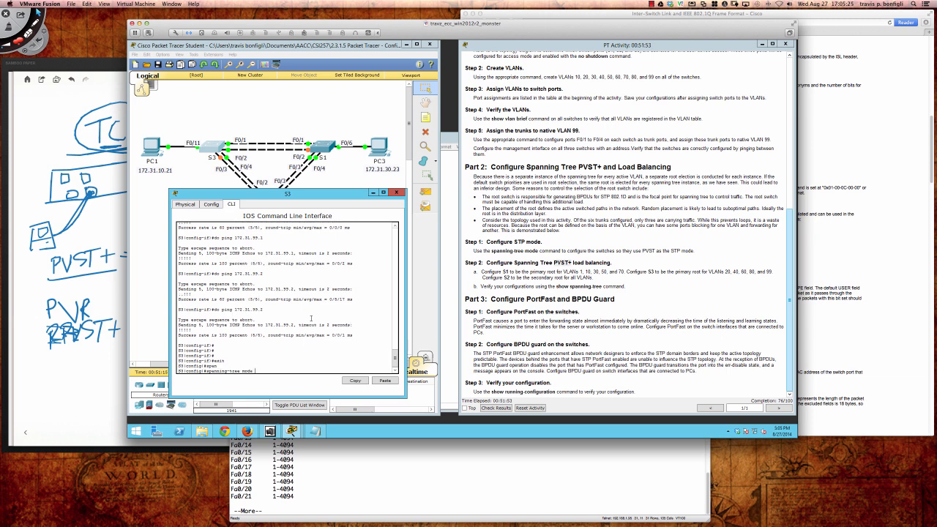
type("mode pvst")
key("Return")
key("Return")
key("Return")
key("Return")
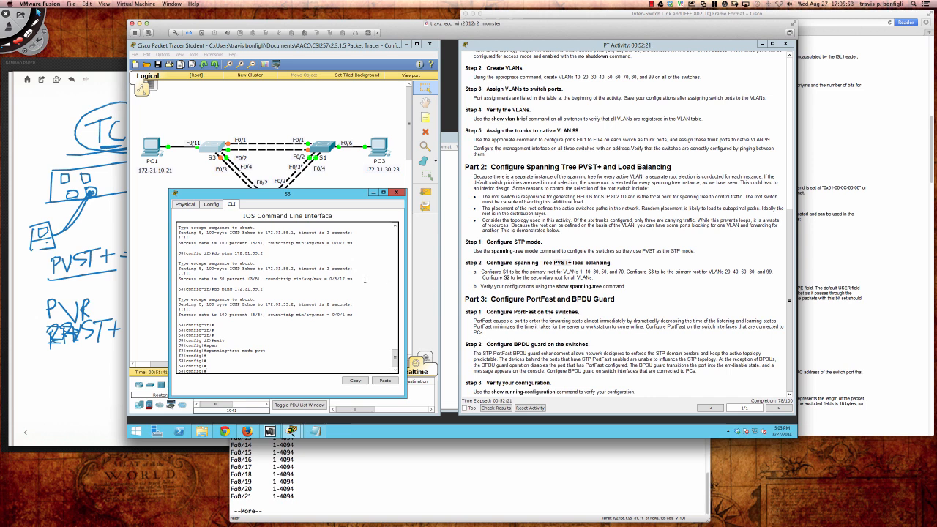
Look up the spanning-tree command options on S3 with spanning-tree ? and spanning-tree vlan ?
key("Return")
key("Return")
key("Return")
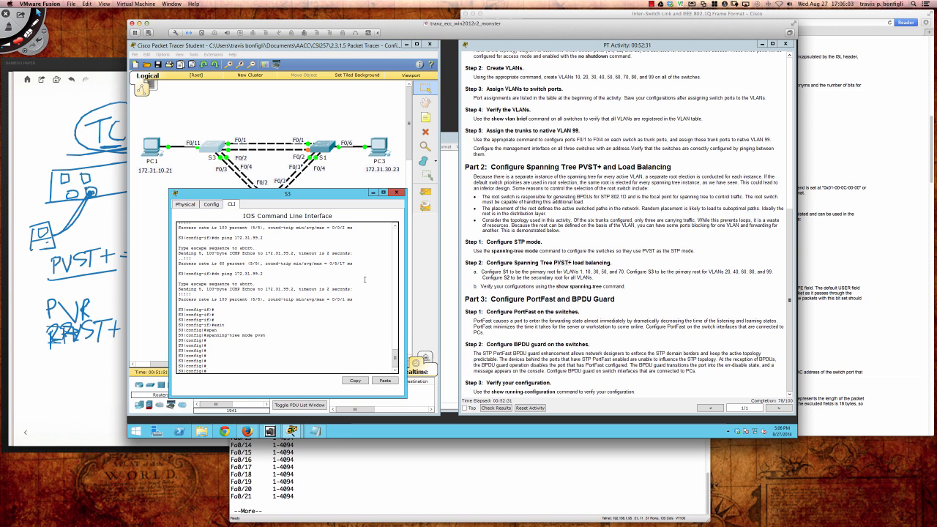
type("span")
key("Tab")
type("?")
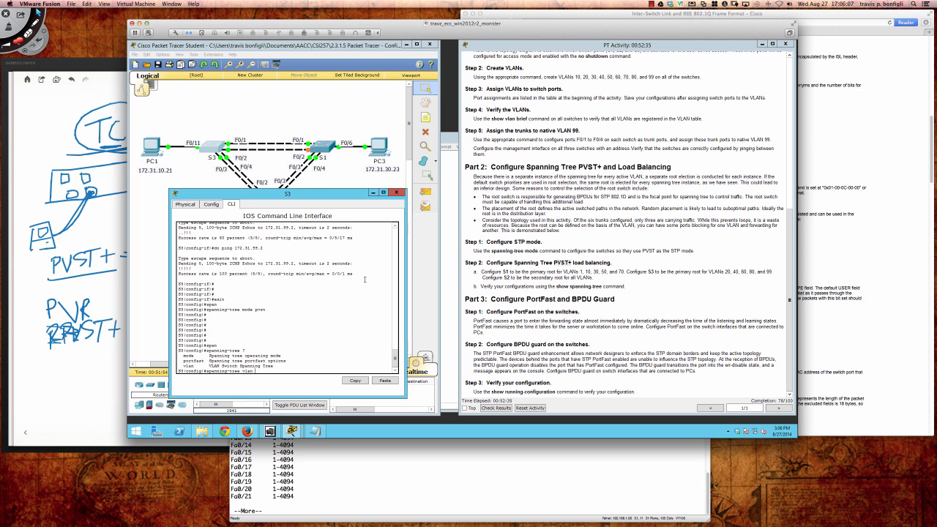
type("vlan ?")
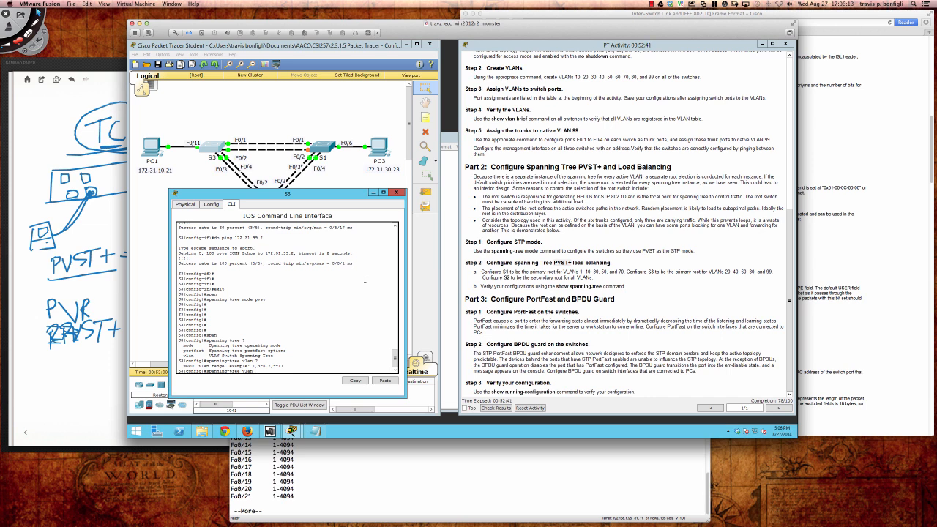
Enter VLANs 20,40,60,80 in S3's spanning-tree vlan command and look up its options and accepted priority values with ?
type("20,40,60,80")
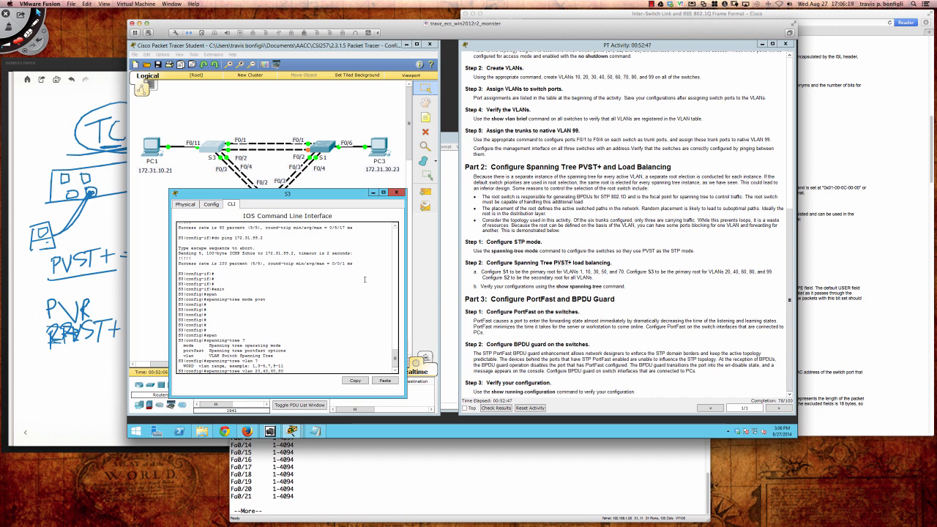
type(" ?")
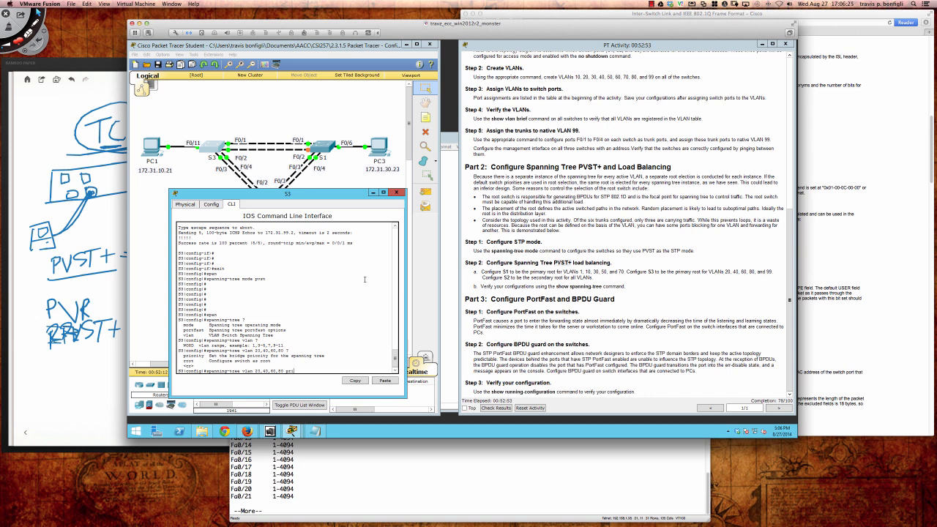
type("pri")
key("Tab")
type("?")
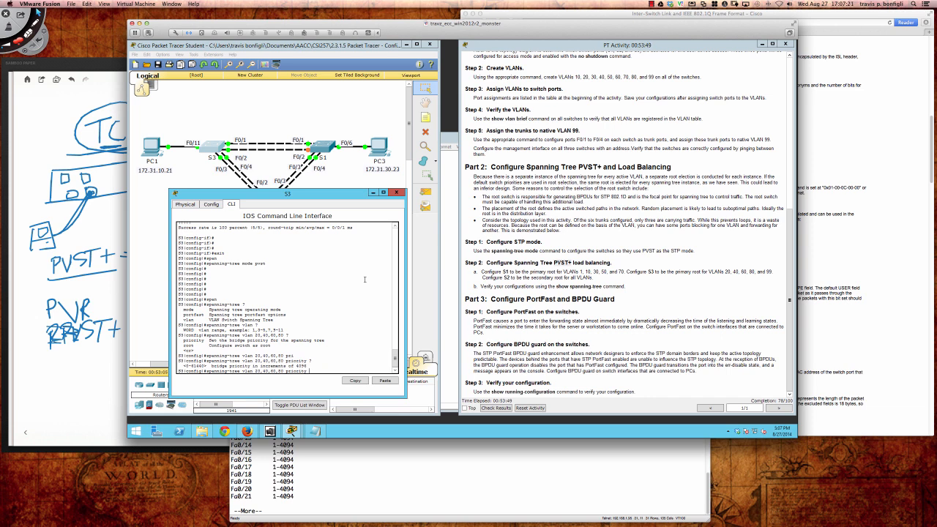
Remove the priority keyword from S3's command and list the options for spanning-tree vlan 20,40,60,80 again
key("BackSpace")
key("BackSpace")
key("BackSpace")
key("BackSpace")
type("16")
type("?")
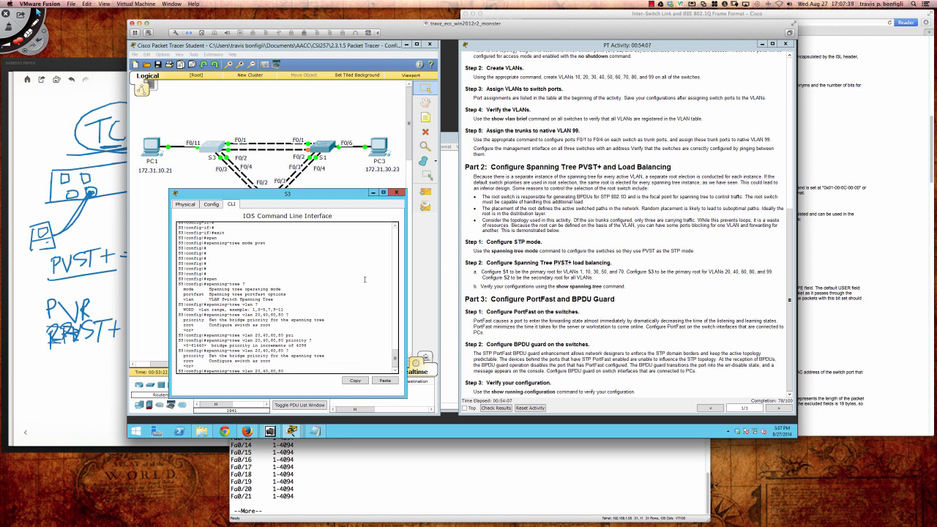
Extend S3's command line to spanning-tree vlan 20,40,60,80 root primary, checking the available options with ? after each keyword
type("roo")
key("Tab")
type("?")
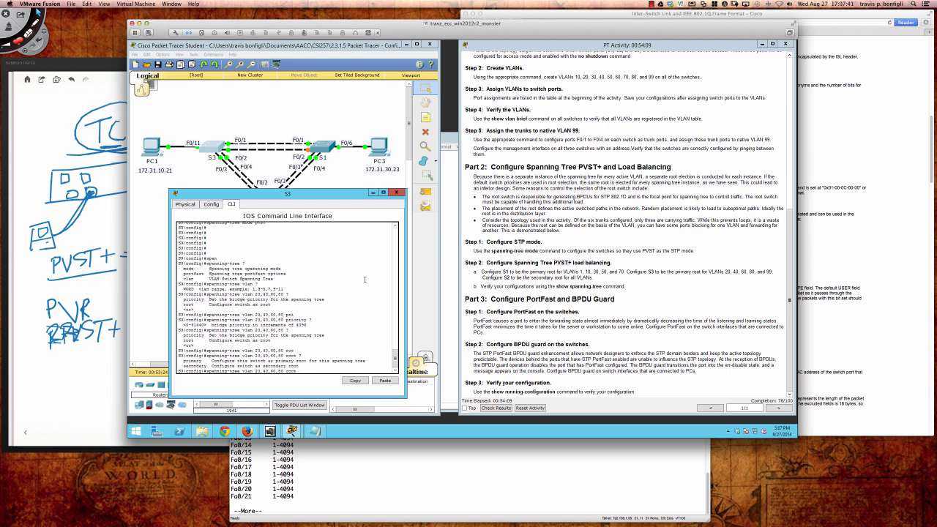
type("pri")
key("Tab")
type("?")
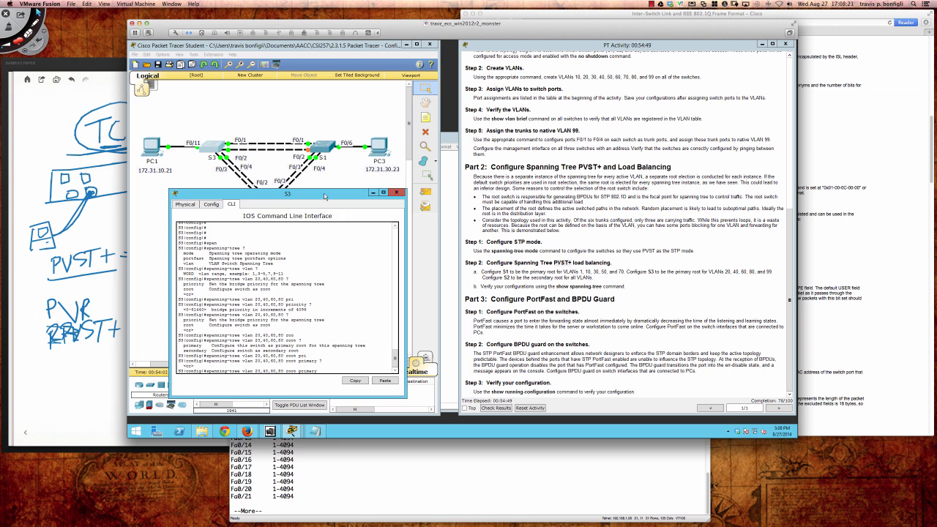
Shift the S3 window slightly off the topology, open S1's command line and run do sh spa
left_click_drag(324, 196, 340, 205)
left_click_drag(341, 208, 335, 204)
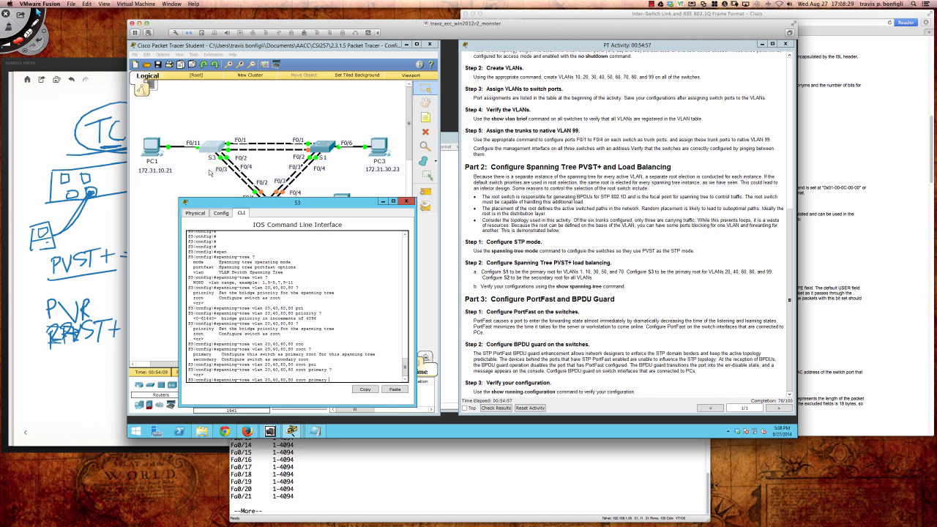
left_click(321, 149)
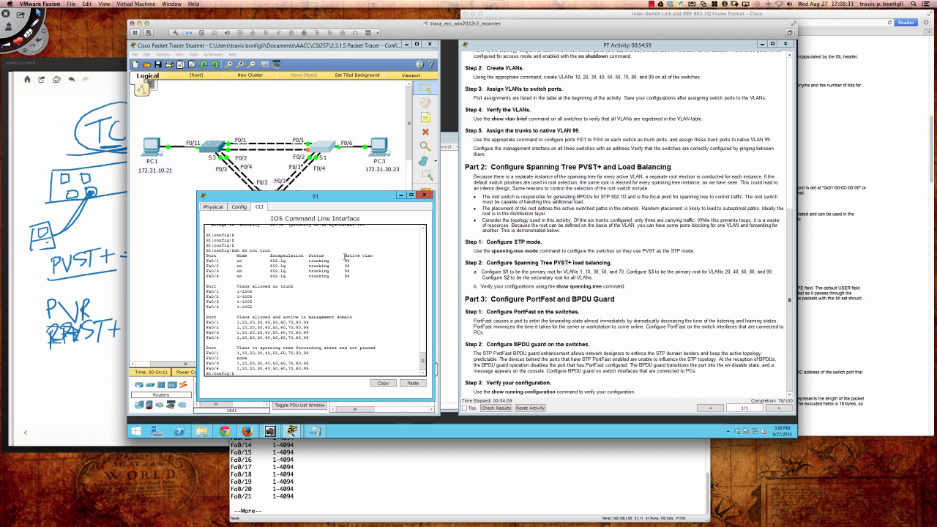
key("Return")
key("Return")
key("Return")
key("Return")
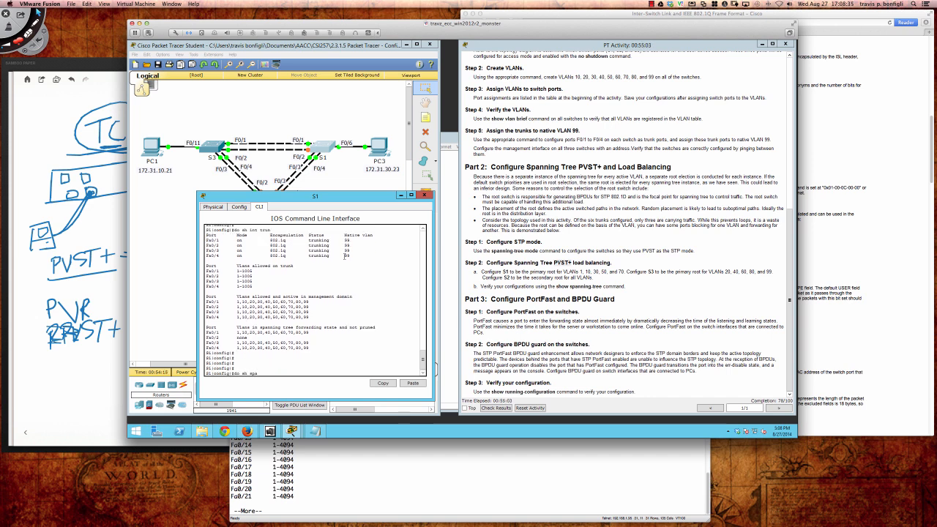
type("do sh spa")
key("Return")
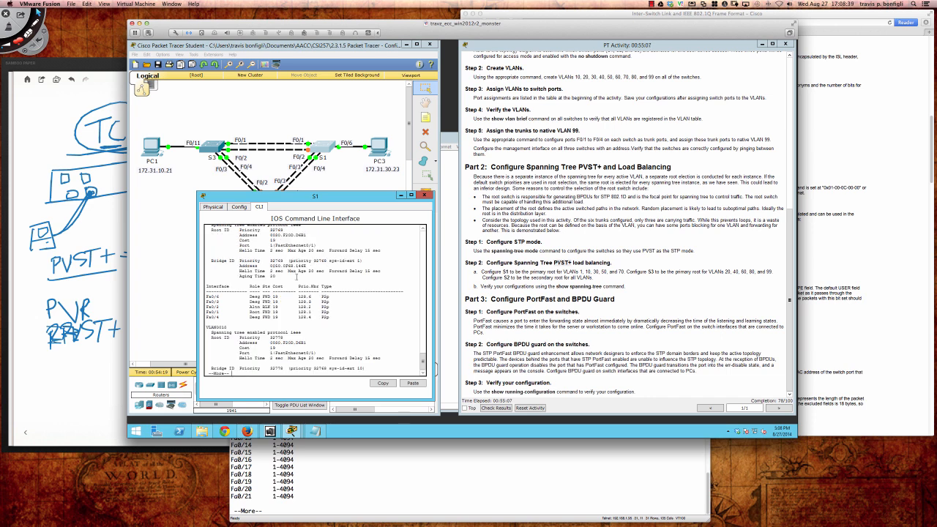
Page through S1's spanning-tree output until the complete VLAN 20 section is shown
key("Return")
key("Return")
key("Return")
key("Return")
key("Return")
key("Return")
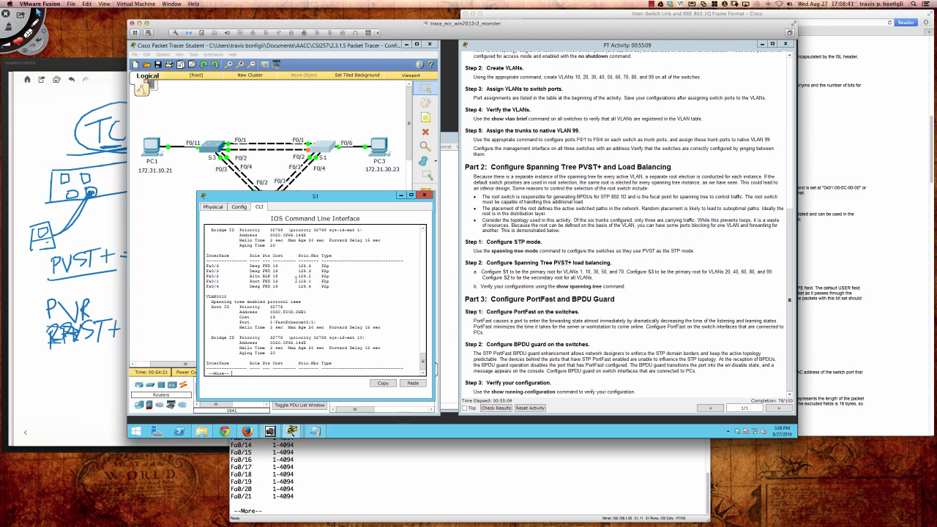
key("Return")
key("Return")
key("Return")
key("Return")
key("Return")
key("Return")
key("Return")
key("Return")
key("Return")
key("Return")
key("Return")
key("Return")
key("Return")
key("Return")
key("Return")
key("Return")
key("Return")
key("Return")
key("Return")
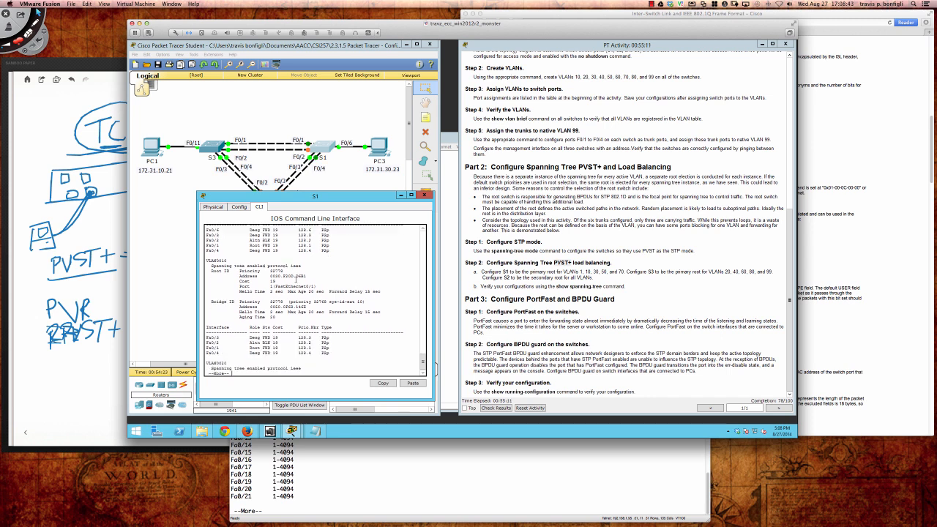
key("Return")
key("Return")
key("Return")
key("Return")
key("Return")
key("Return")
key("Return")
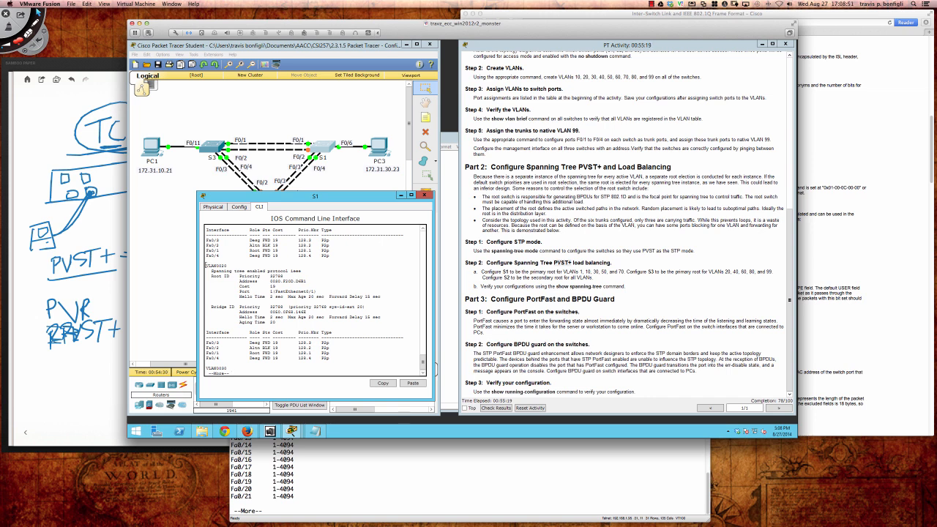
Switch to Deskscribble and mark in red VLAN 20's Root ID, root address, Bridge ID, priority 32768 and sys-id-ext 20
key("super+Tab")
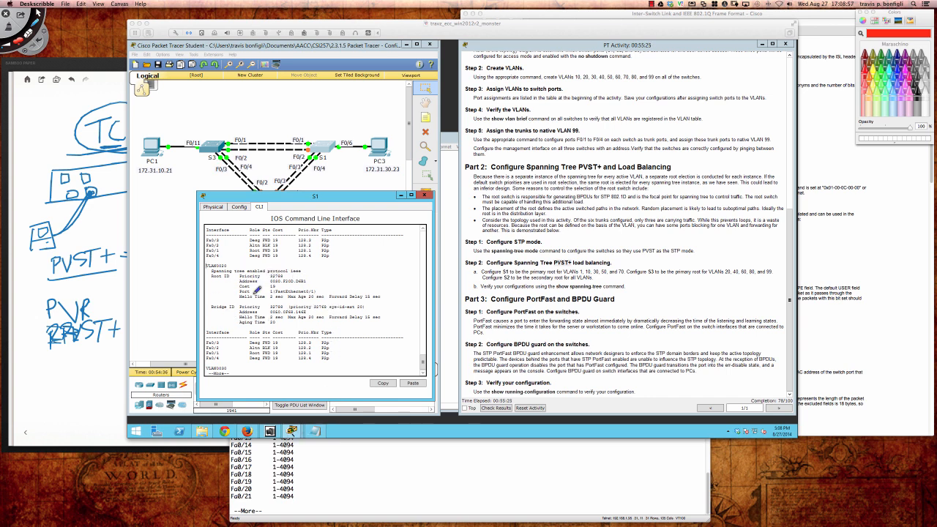
left_click_drag(212, 280, 226, 280)
left_click_drag(319, 278, 306, 281)
left_click_drag(213, 308, 236, 309)
left_click_drag(305, 311, 303, 311)
left_click_drag(272, 281, 308, 281)
mouse_move(326, 301)
left_mouse_down()
mouse_move(314, 300)
mouse_move(313, 311)
mouse_move(330, 311)
mouse_move(332, 296)
left_mouse_up()
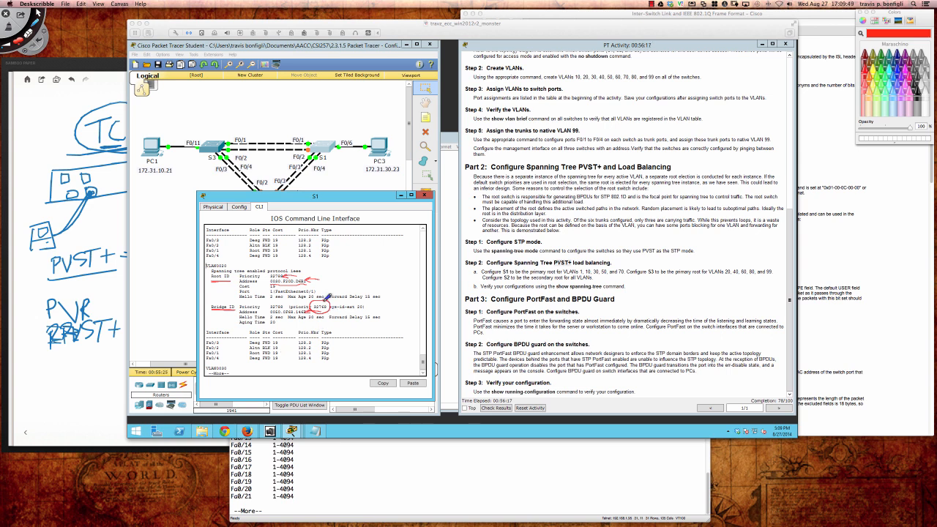
mouse_move(326, 295)
left_mouse_down()
mouse_move(310, 298)
mouse_move(317, 314)
mouse_move(338, 306)
mouse_move(315, 295)
mouse_move(316, 309)
mouse_move(331, 302)
left_mouse_up()
left_click_drag(360, 305, 362, 300)
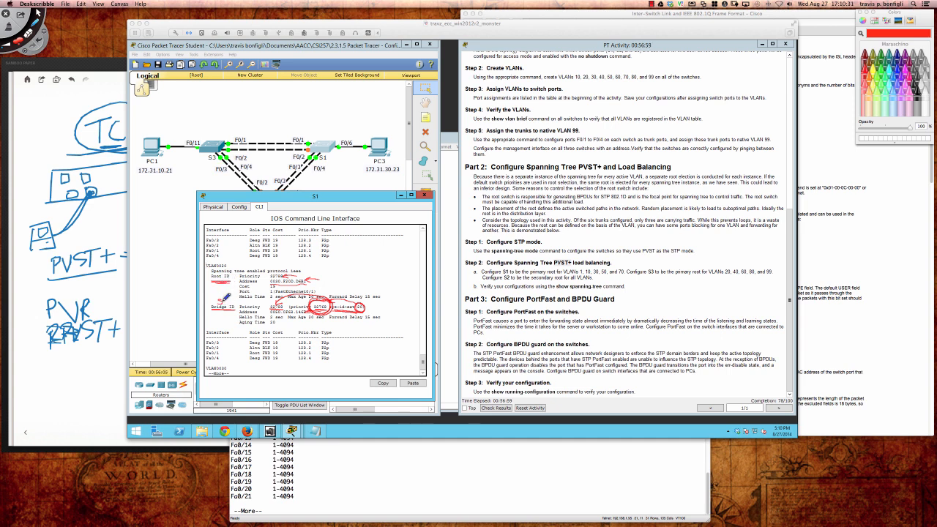
Label the Bridge ID as S1 and the root address as ROOT, circle the S1 window title, and clear the annotations
mouse_move(226, 296)
left_mouse_down()
mouse_move(218, 303)
mouse_move(229, 303)
left_mouse_up()
mouse_move(315, 187)
left_mouse_down()
mouse_move(306, 198)
mouse_move(323, 202)
mouse_move(314, 192)
left_mouse_up()
left_click_drag(320, 276, 339, 276)
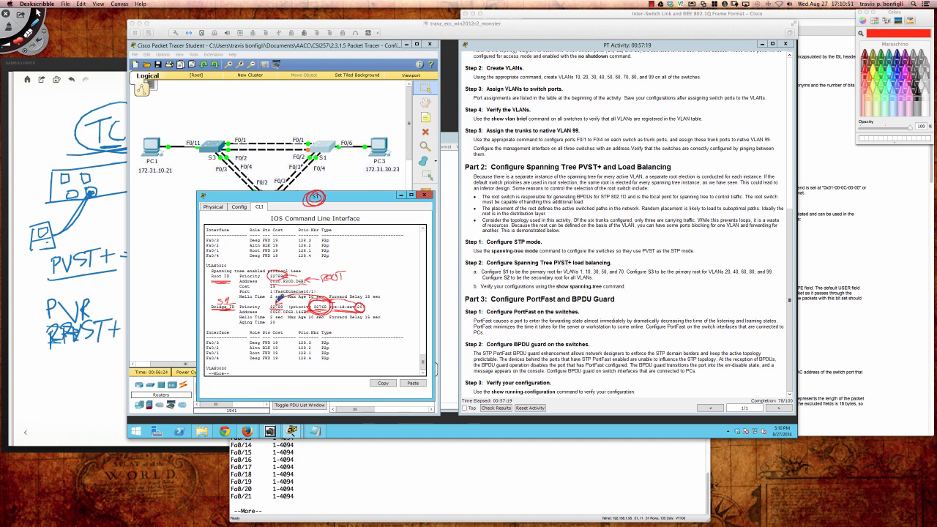
mouse_move(278, 300)
left_mouse_down()
mouse_move(269, 308)
mouse_move(290, 308)
mouse_move(276, 299)
left_mouse_up()
key("super+n")
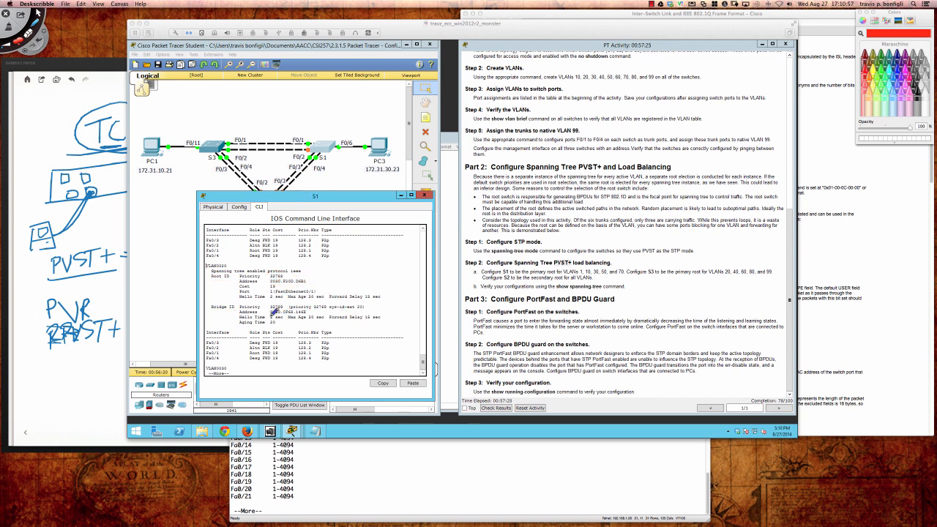
Mark the VLAN 20 bridge and root addresses and circle VLAN0020 in red, then clear the drawing and leave Deskscribble
left_click_drag(270, 313, 311, 316)
left_click_drag(269, 283, 306, 285)
mouse_move(207, 260)
left_mouse_down()
mouse_move(231, 271)
mouse_move(225, 256)
left_mouse_up()
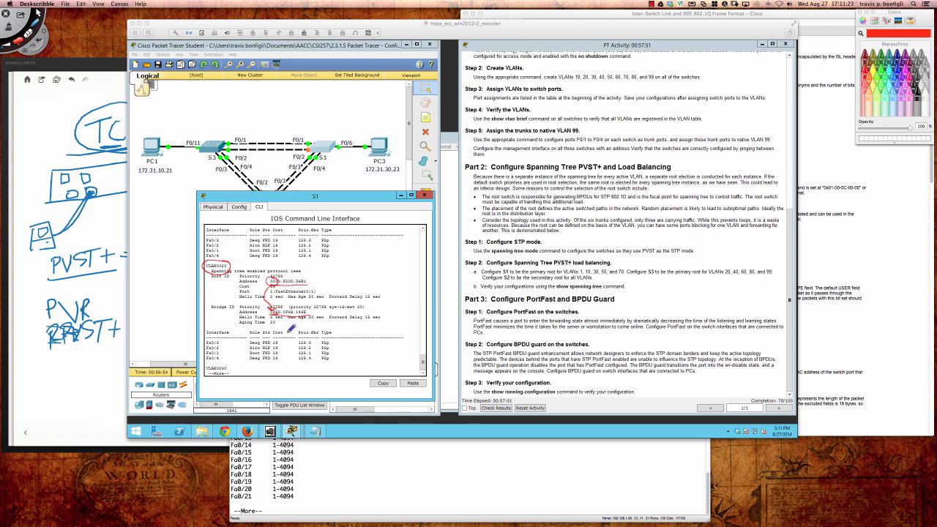
key("super+n")
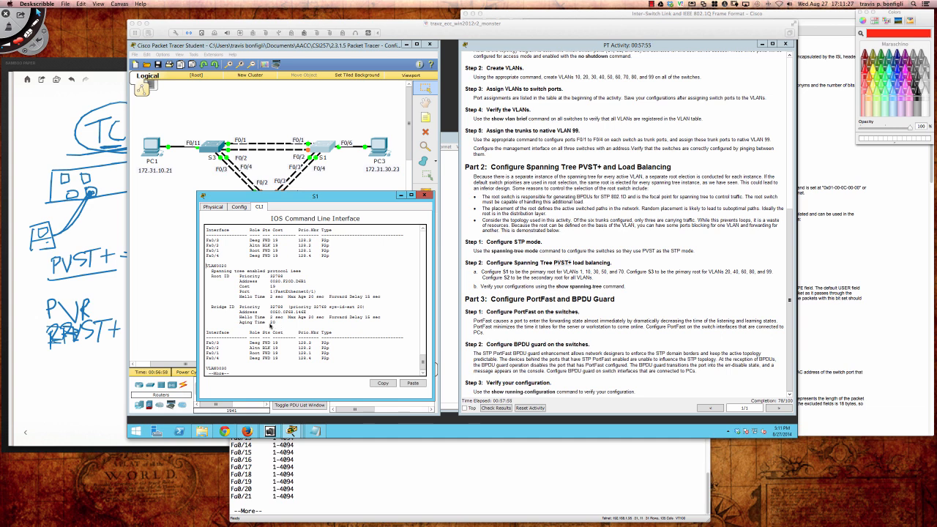
key("Escape")
Return to S1's command line and advance the spanning-tree output to VLAN 30's root and bridge details
left_click(276, 330)
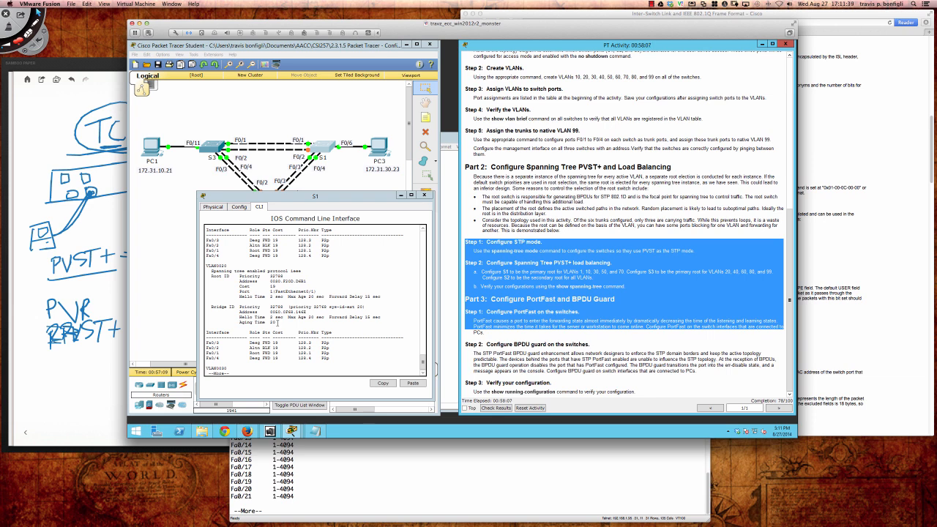
left_click(278, 323)
scroll(278, 324, "up", 6)
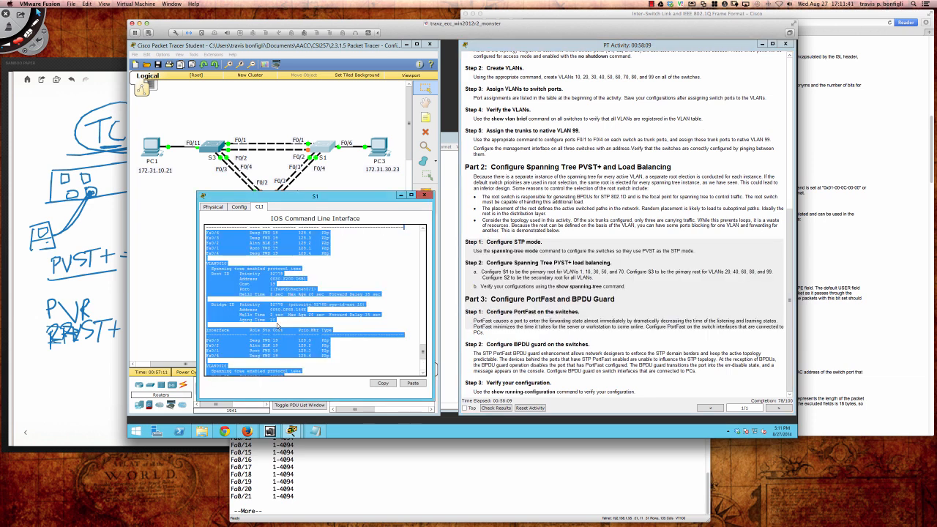
scroll(278, 326, "down", 6)
left_click_drag(586, 131, 312, 344)
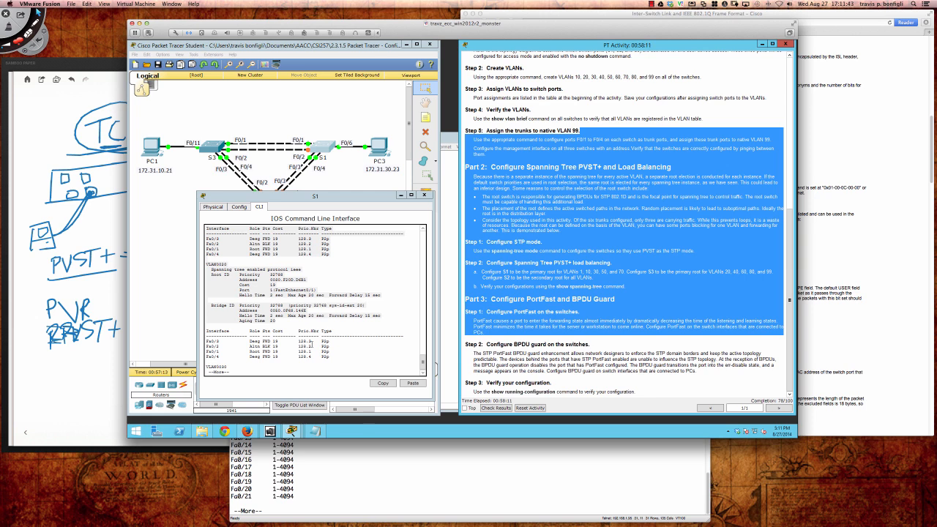
left_click(312, 344)
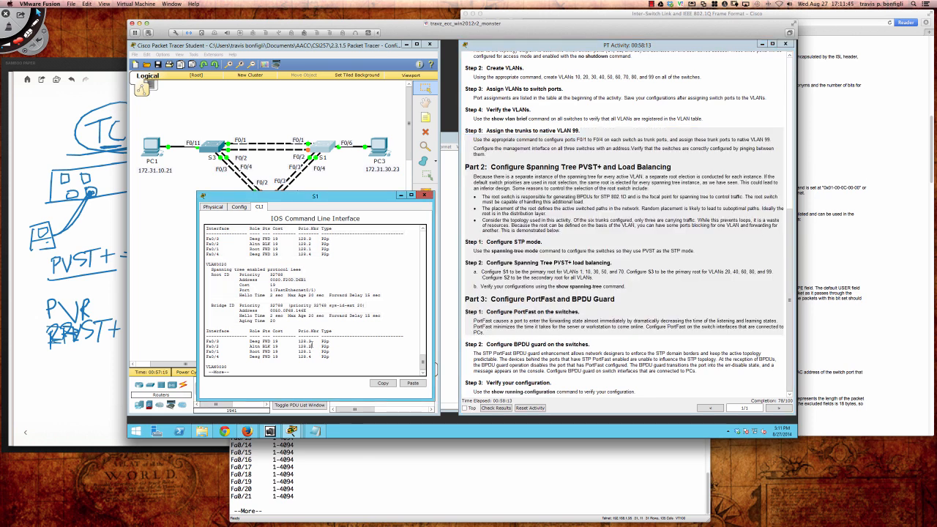
key("space")
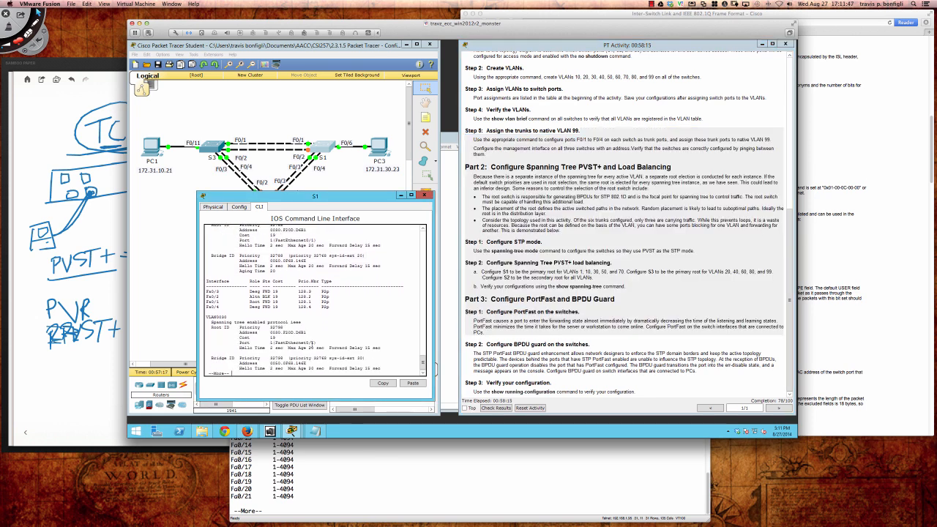
key("Return")
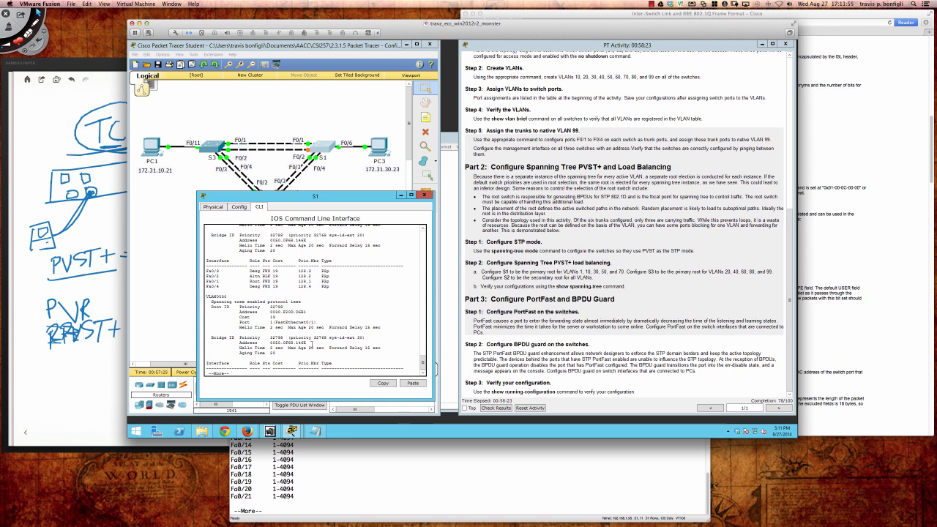
Advance S1's spanning-tree output past VLANs 40 and 50 to the VLAN 60 section
key("super+Tab")
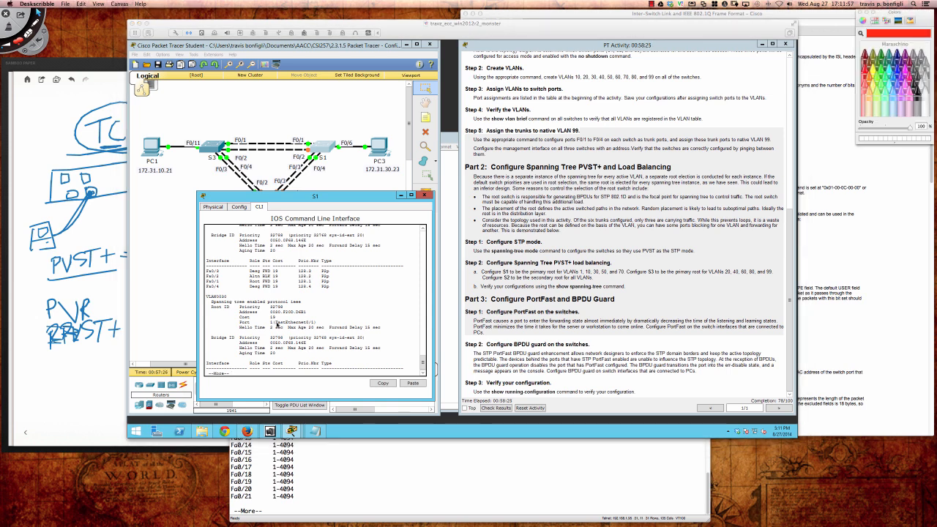
key("super+Tab")
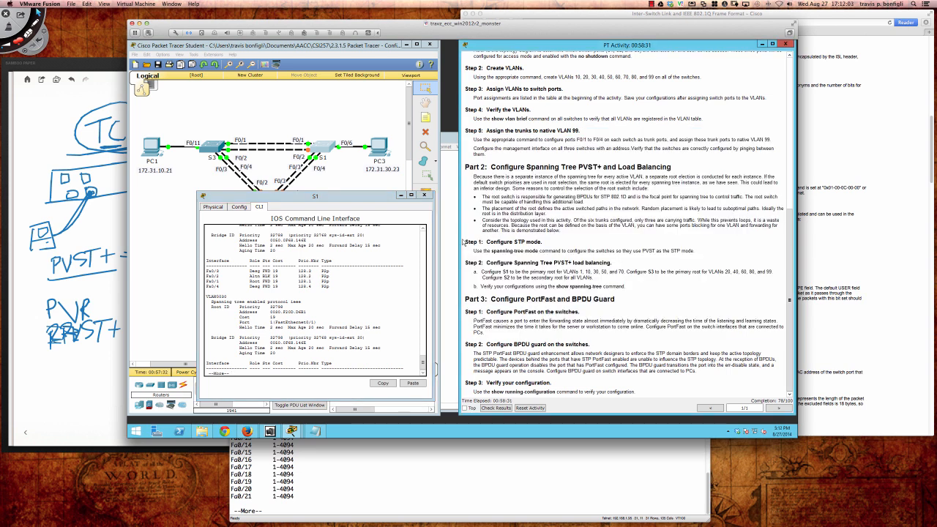
key("super+Tab")
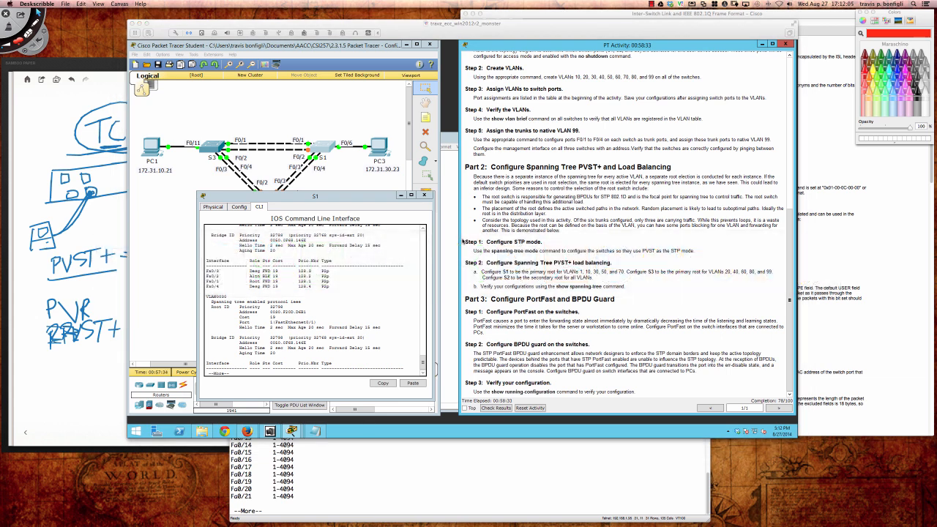
key("super+Tab")
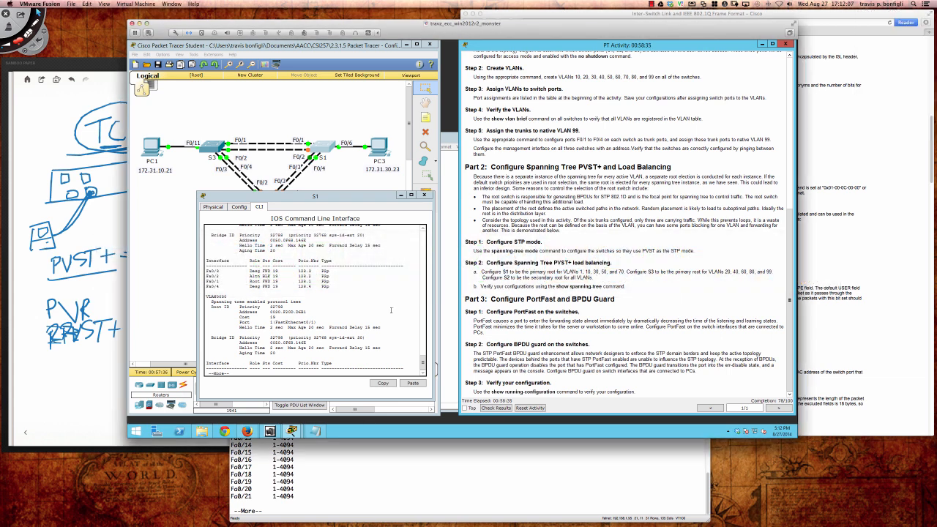
left_click(391, 311)
key("space")
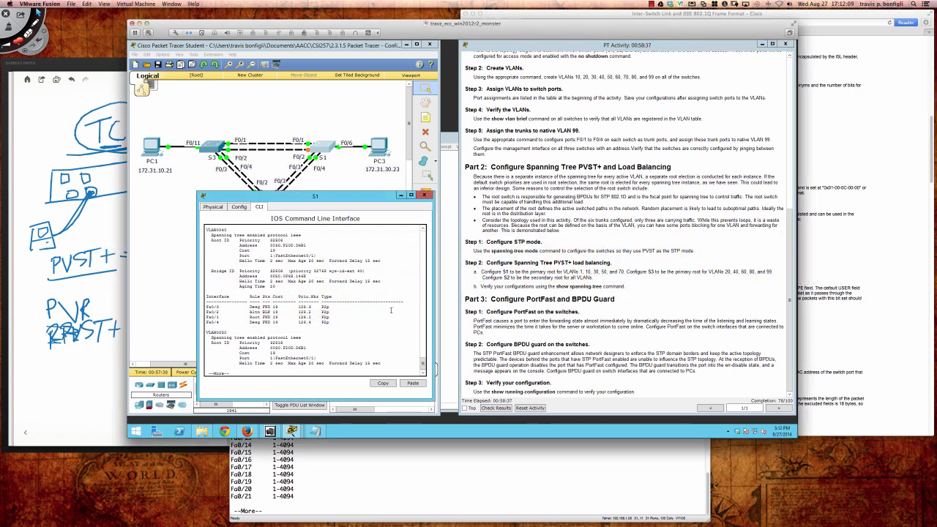
key("space")
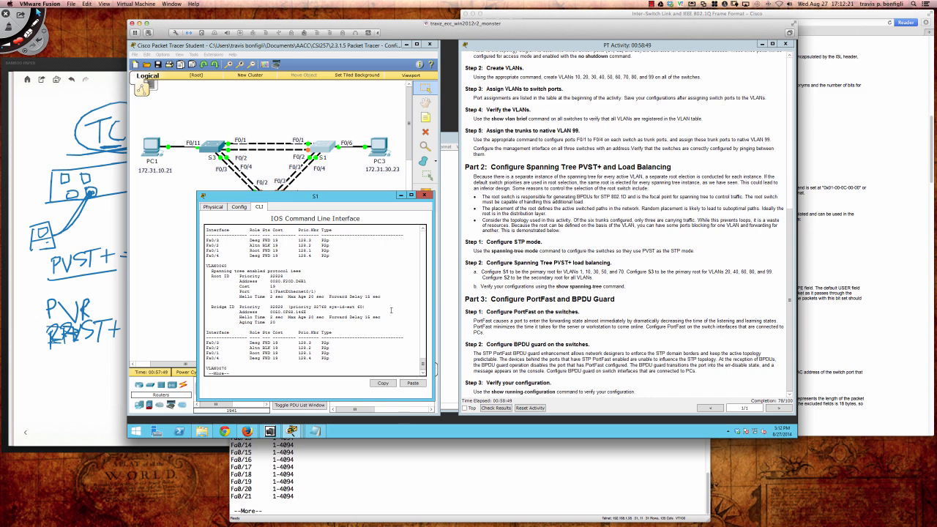
Advance S1's spanning-tree output line by line to VLAN 70's root and bridge details
left_click(462, 241)
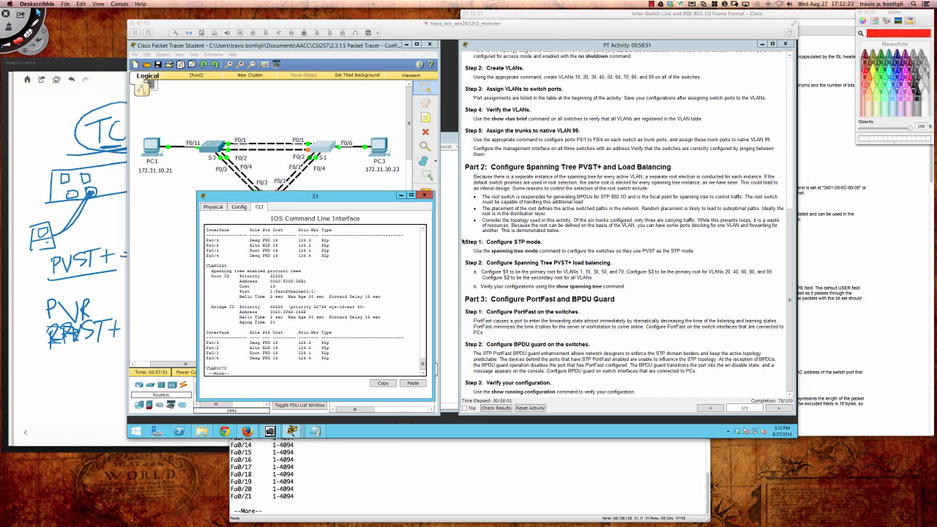
left_click(462, 241)
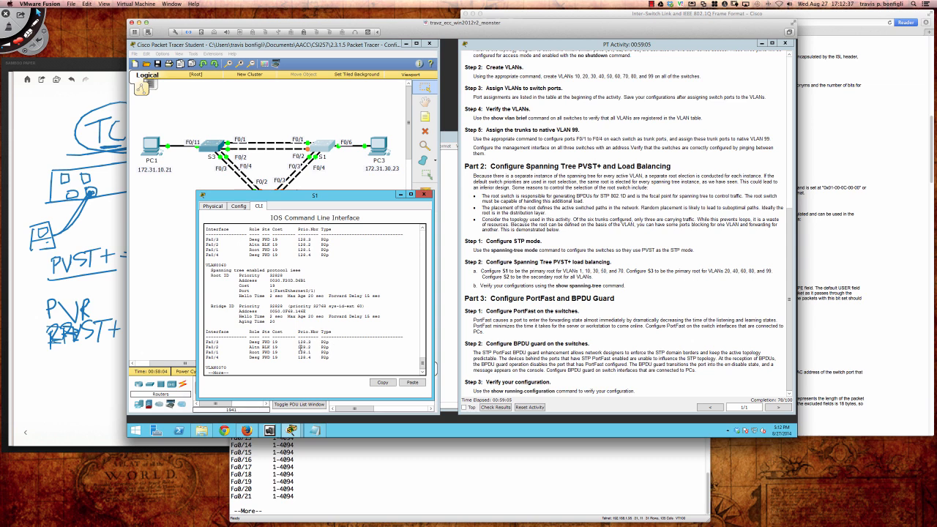
key("Return")
key("Return")
key("Return")
key("Return")
key("Return")
key("Return")
key("Return")
key("Return")
key("Return")
key("Return")
key("Return")
key("Return")
key("Return")
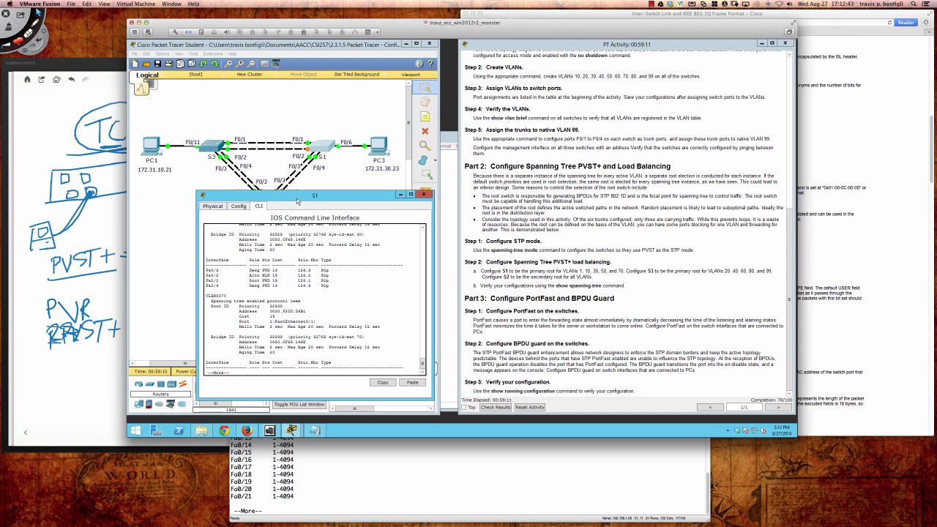
Leave S1's spanning-tree output and configure S3 as the primary root for VLANs 20, 40, 60 and 80
key("q")
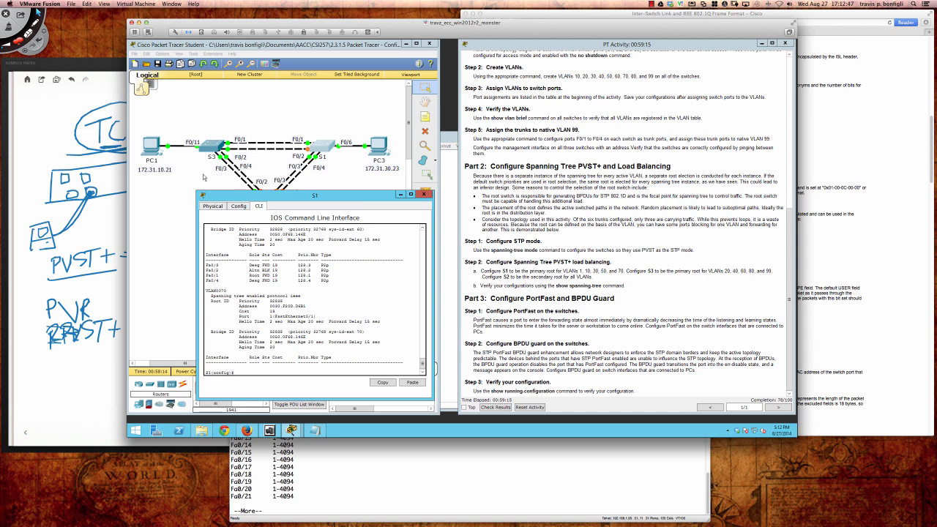
left_click(209, 177)
left_click(265, 204)
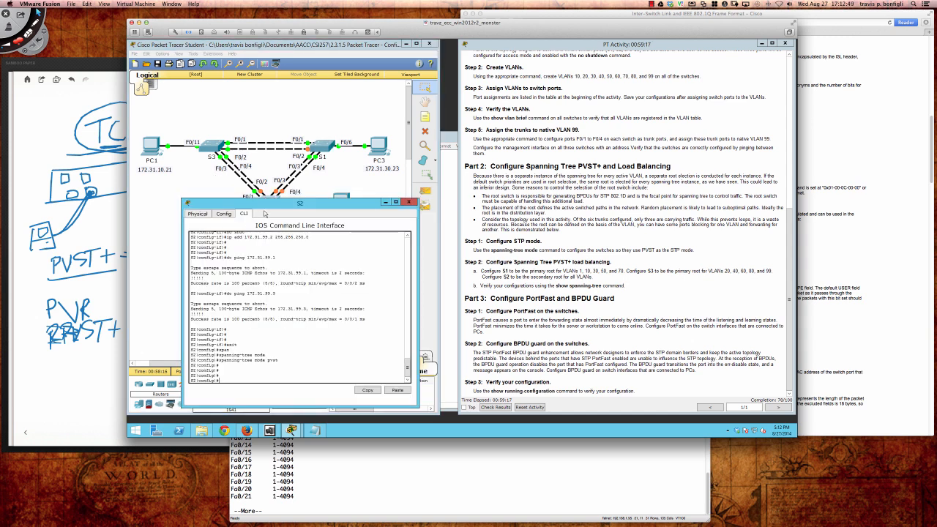
left_click(221, 174)
left_click(211, 147)
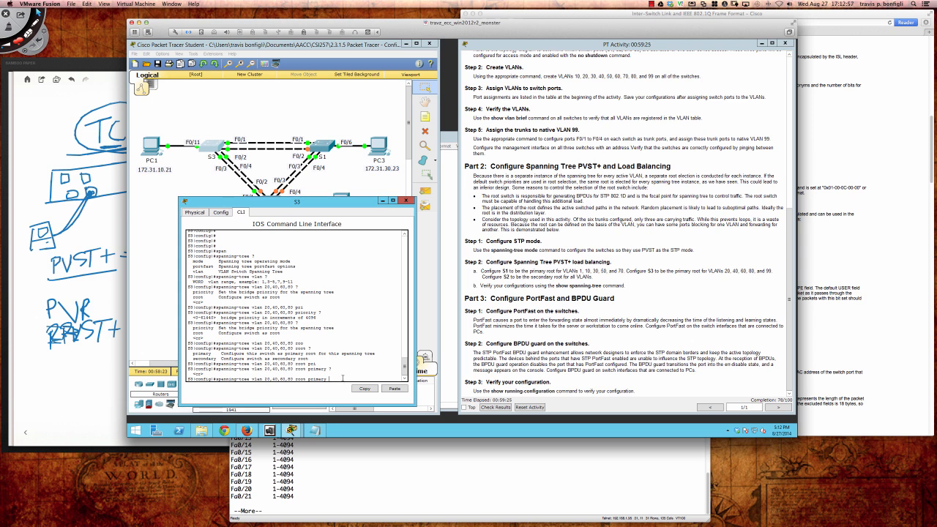
key("Return")
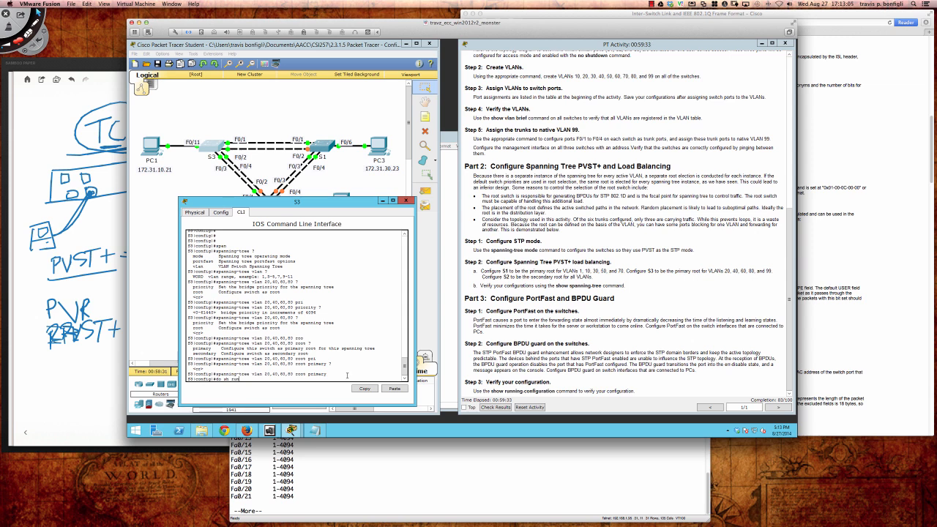
Show S3's running configuration and highlight the spanning-tree priority line for VLANs 20, 40, 60 and 80
key("Return")
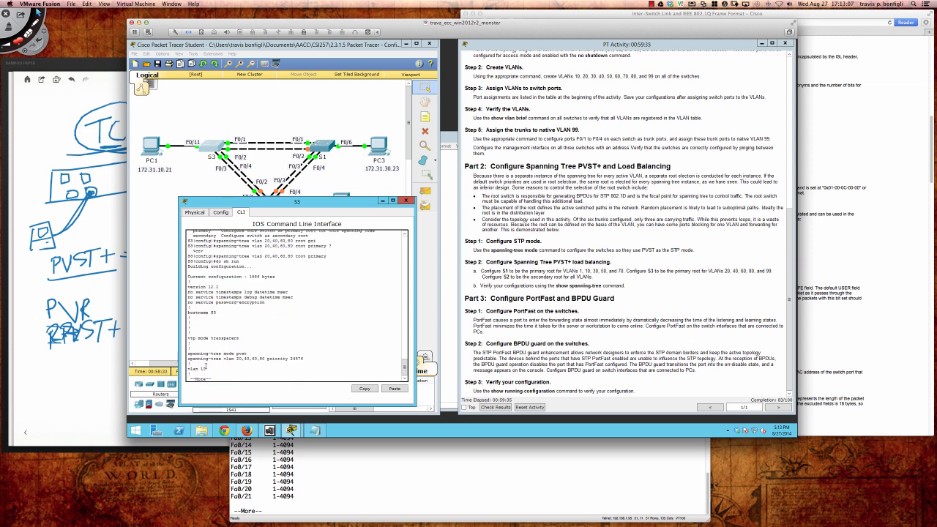
left_click_drag(188, 357, 304, 359)
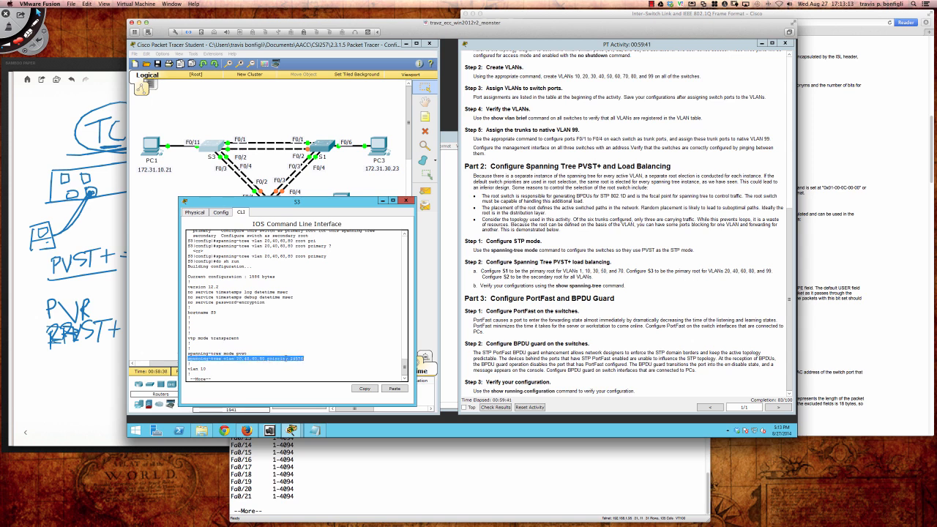
left_click(290, 361)
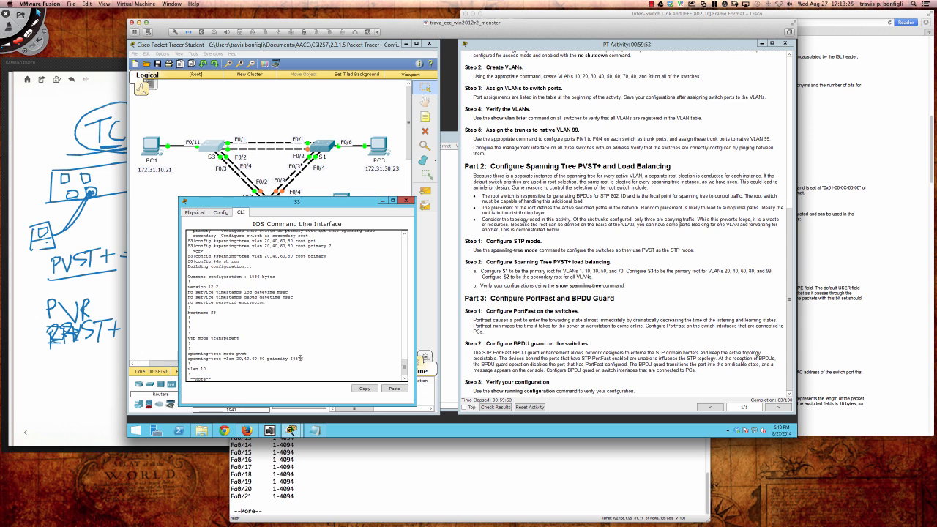
left_click_drag(292, 358, 267, 358)
left_click(306, 359)
left_click_drag(302, 357, 291, 357)
left_click_drag(304, 357, 298, 359)
left_click_drag(288, 358, 305, 357)
left_click(304, 358)
On S1, check the spanning-tree command options and set it as primary root for VLANs 20, 40, 60 and 80
left_click(327, 153)
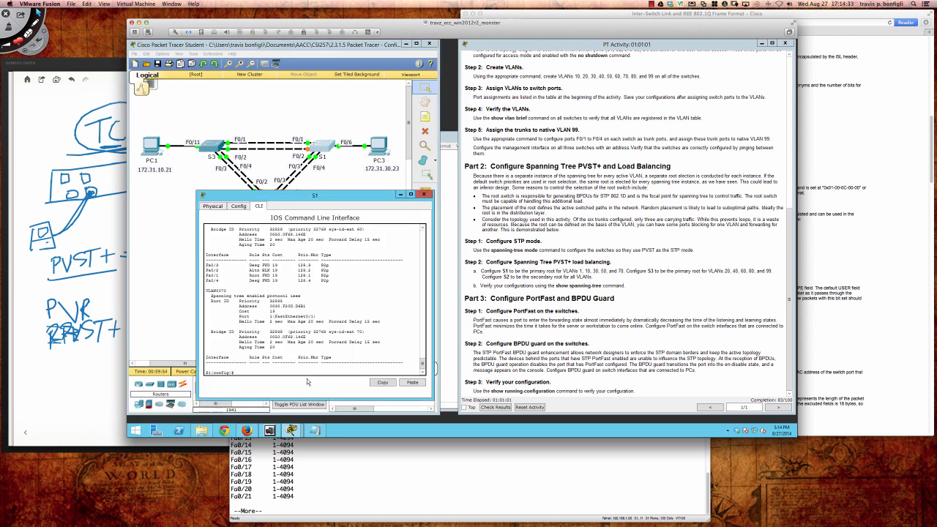
type("span")
key("Tab")
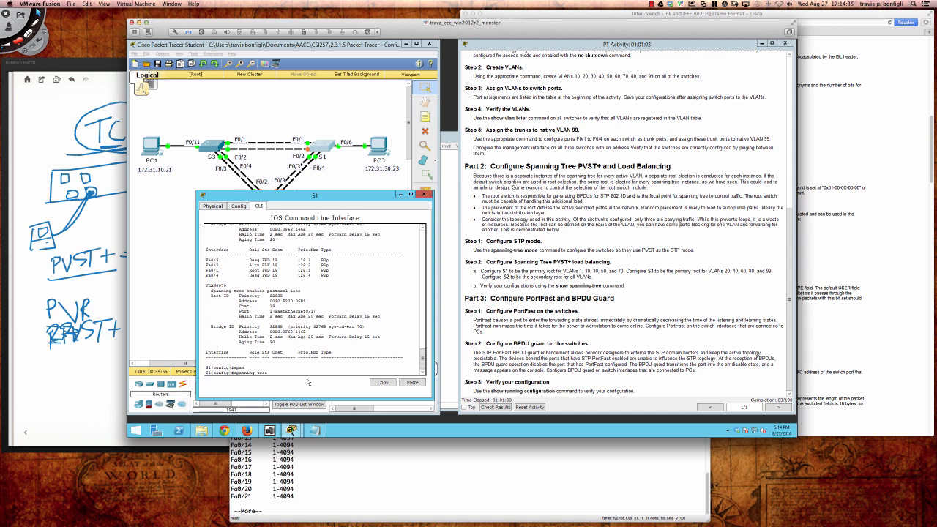
type("?")
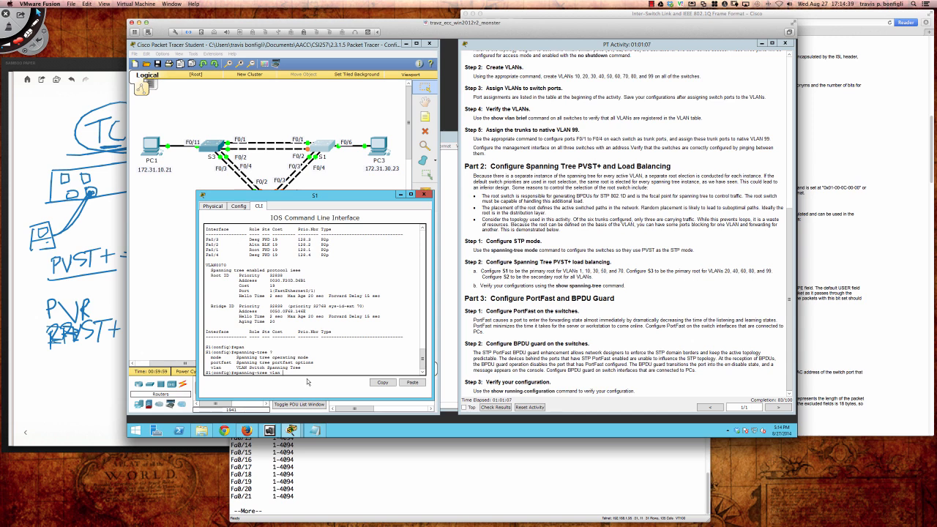
type("vlan 20,40,60,80")
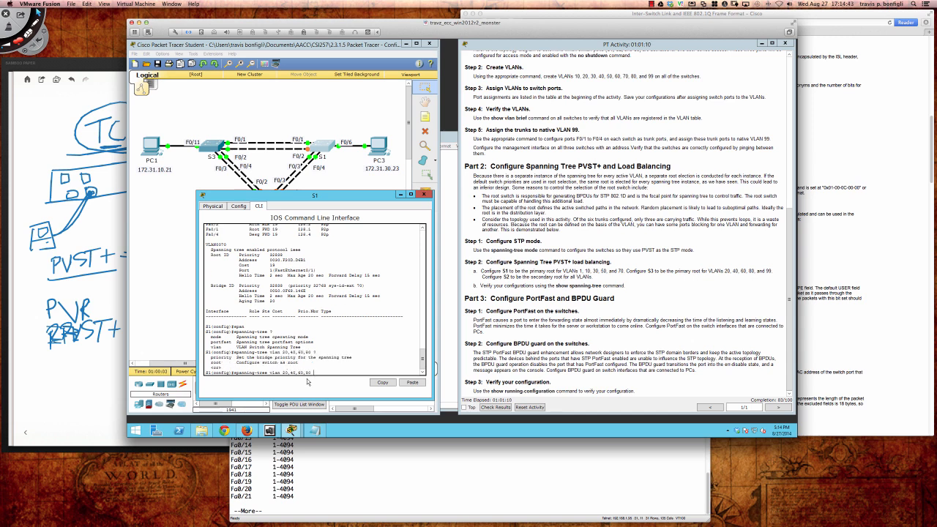
type(" ?roo")
key("Tab")
type("pri")
key("Tab")
type("?")
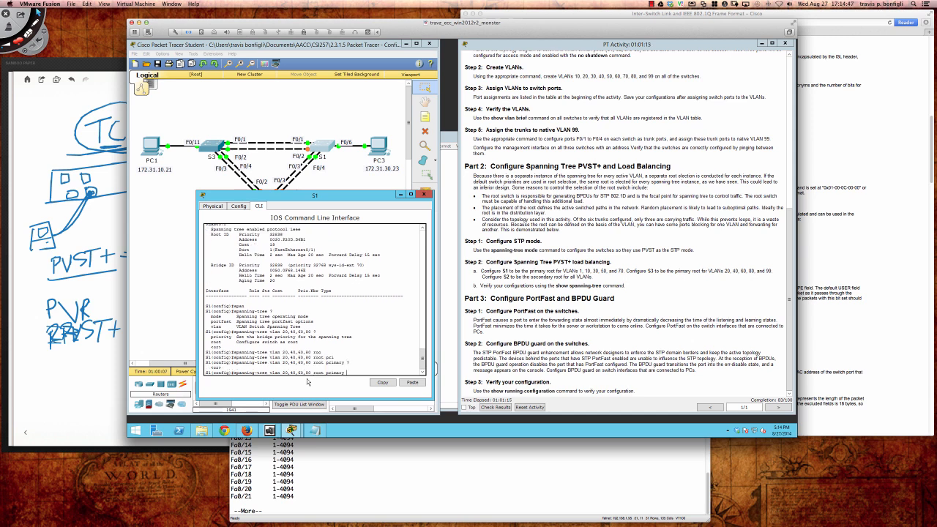
key("Return")
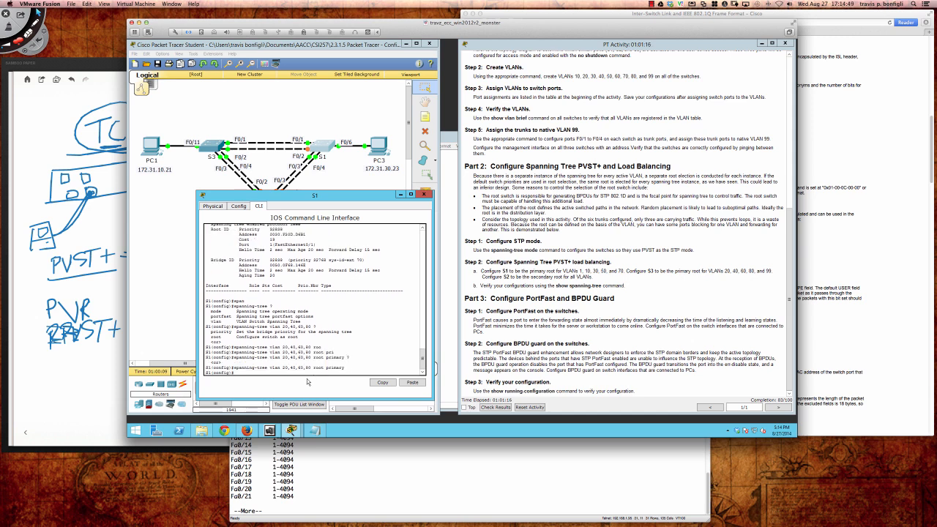
Show S1's running configuration and highlight its spanning-tree VLAN priority line
key("Return")
key("Return")
key("Return")
key("Return")
type("do sh run")
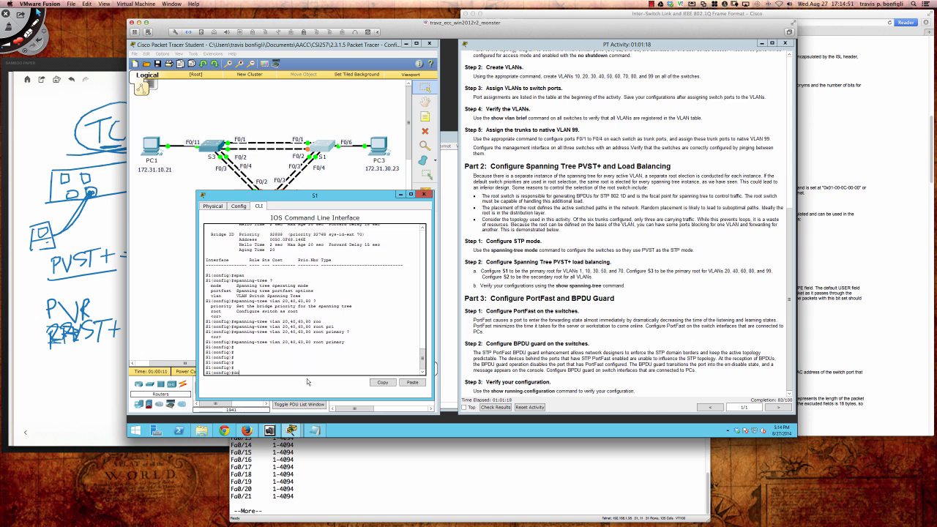
key("Return")
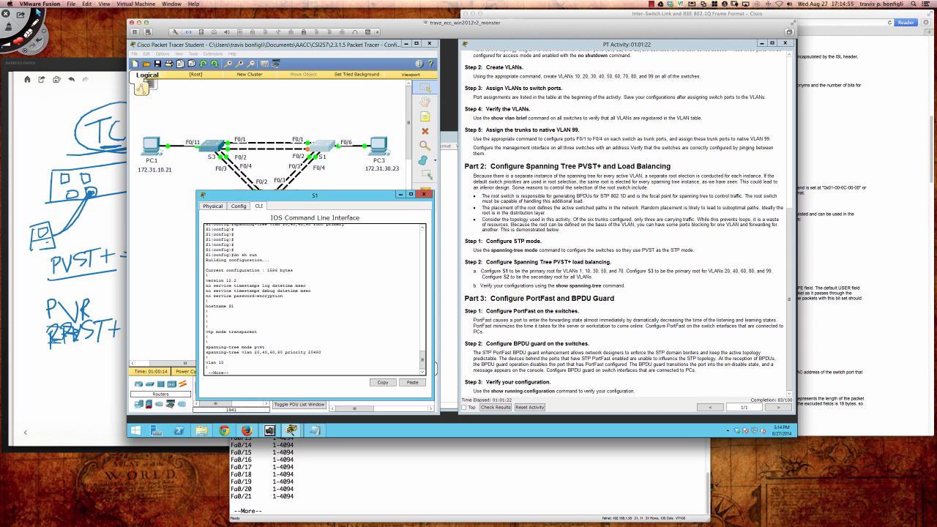
double_click(242, 332)
left_click_drag(322, 352, 208, 354)
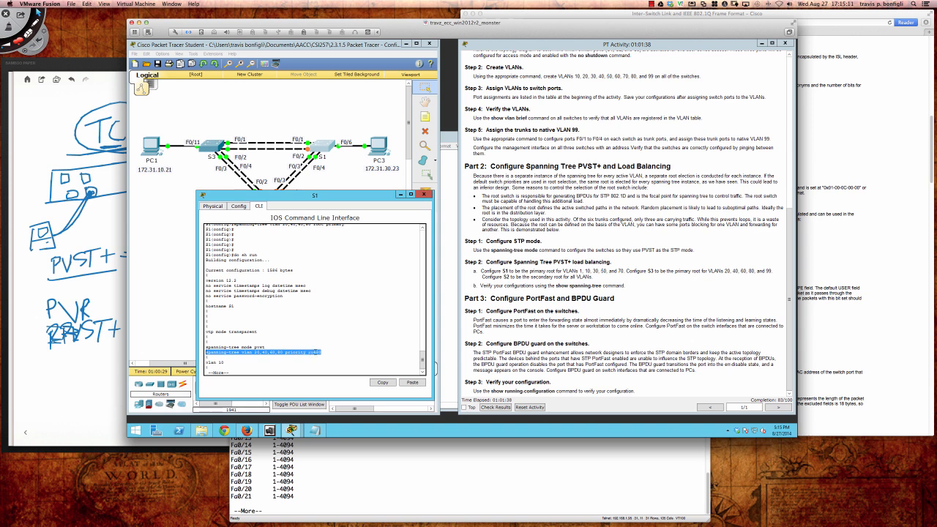
left_click(324, 352)
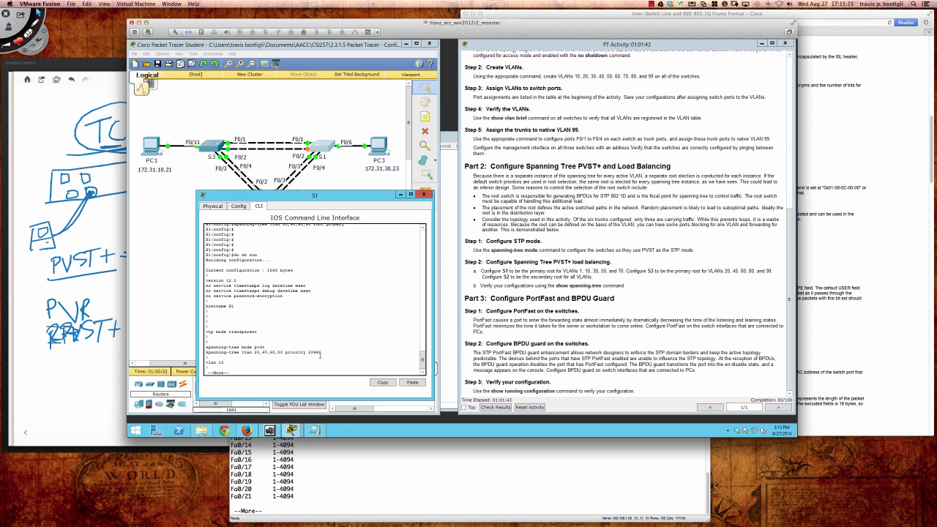
left_click_drag(321, 352, 206, 353)
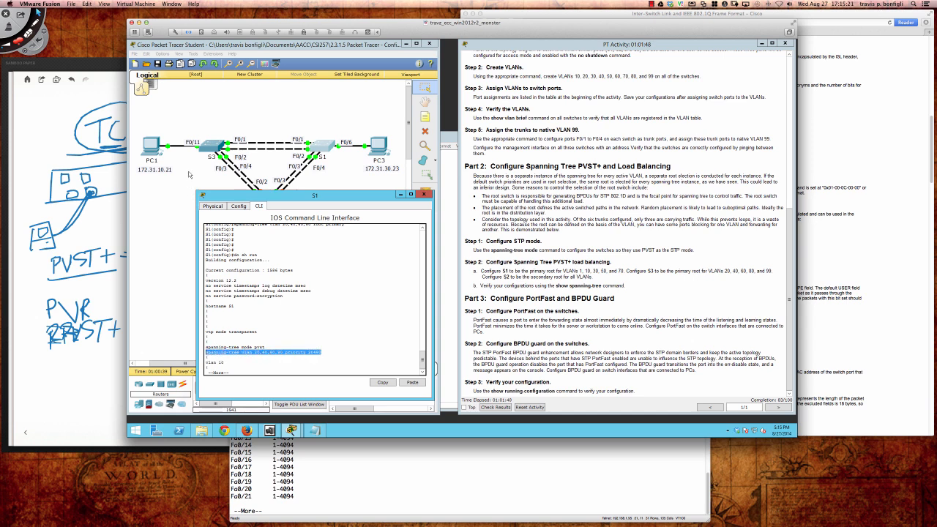
Display S3's running configuration again, highlight its VLAN priority line for comparison with S1, and stop the output
left_click(212, 145)
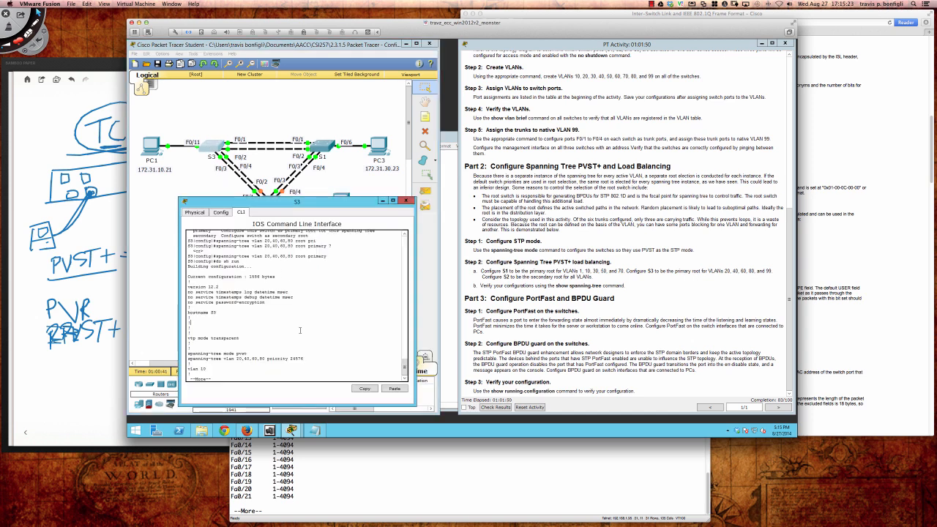
key("q")
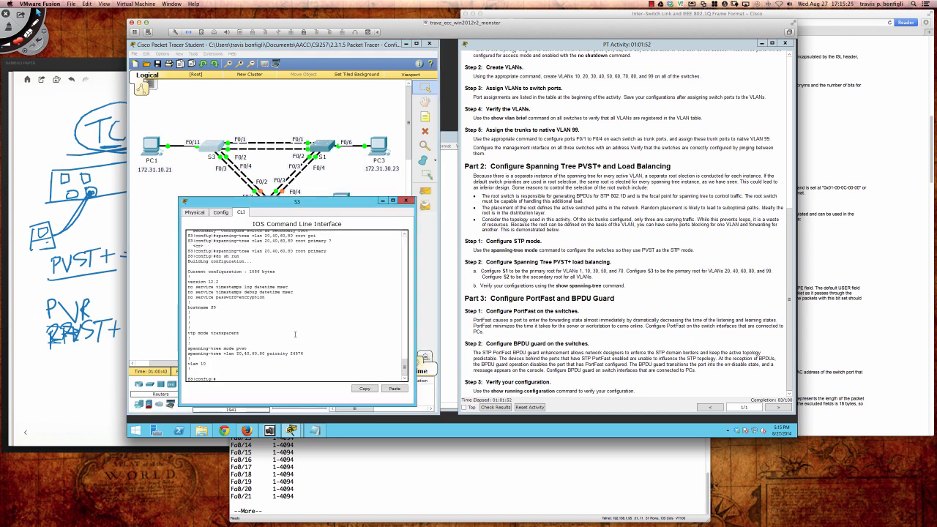
type("do sh run")
key("Return")
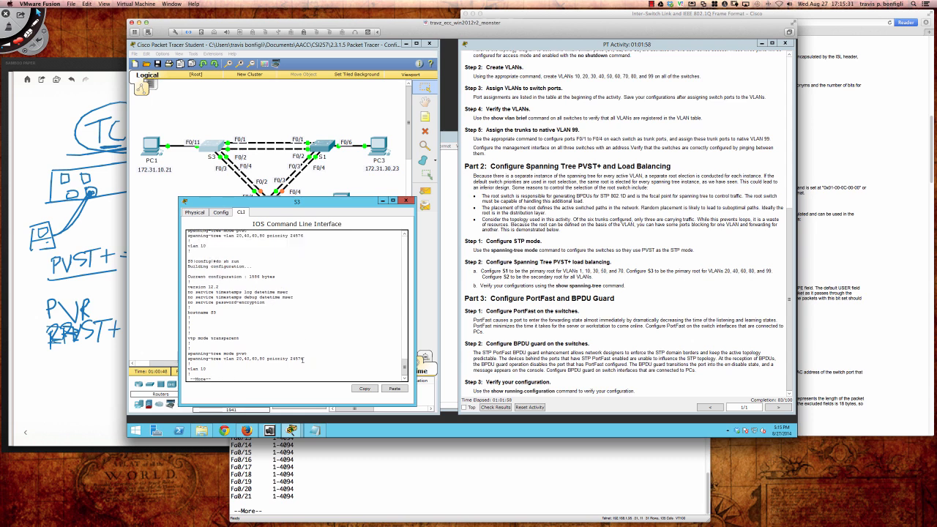
left_click_drag(303, 359, 190, 360)
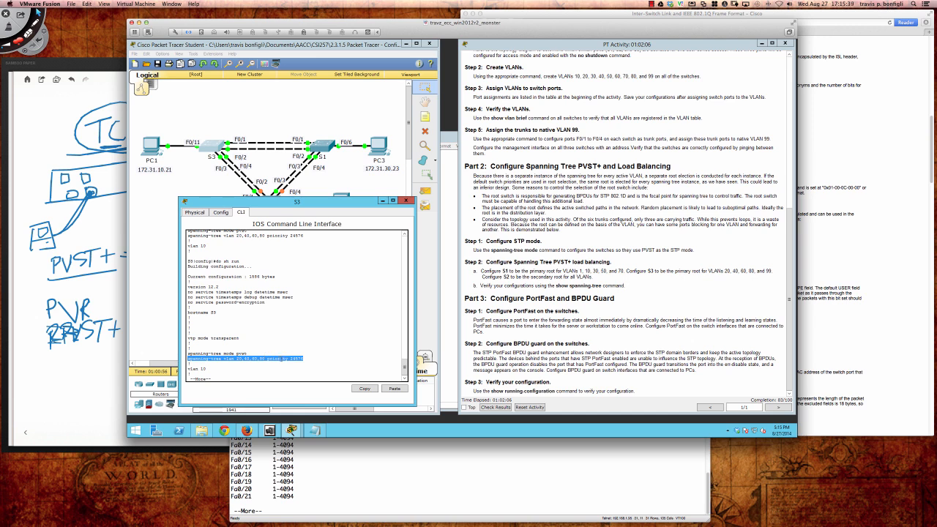
left_click(307, 358)
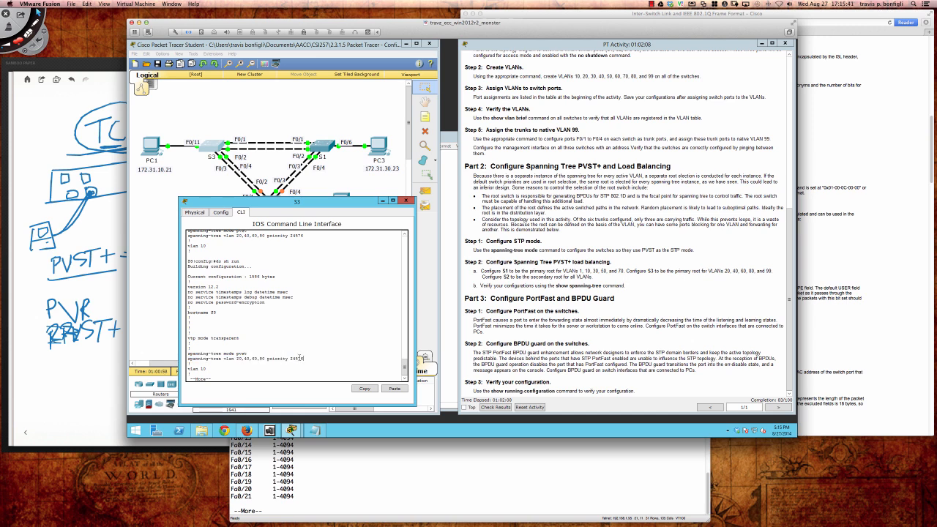
left_click_drag(303, 358, 188, 358)
key("ctrl+c")
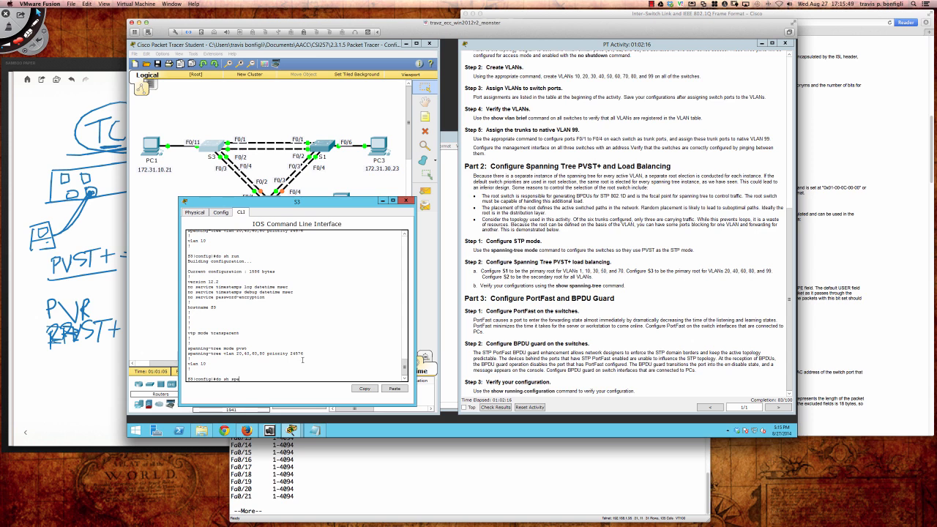
Show S3's spanning-tree status through VLAN 20 and highlight its bridge address, root address and root priority
key("Return")
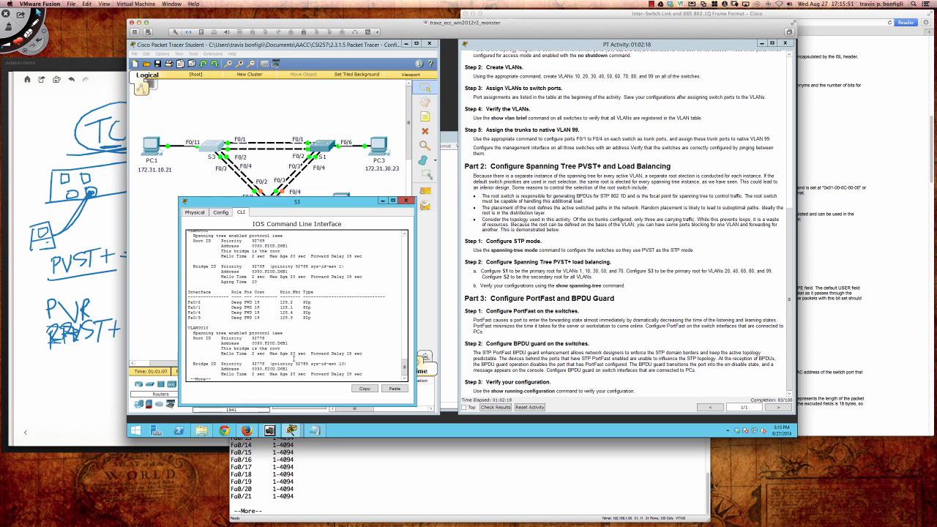
key("space")
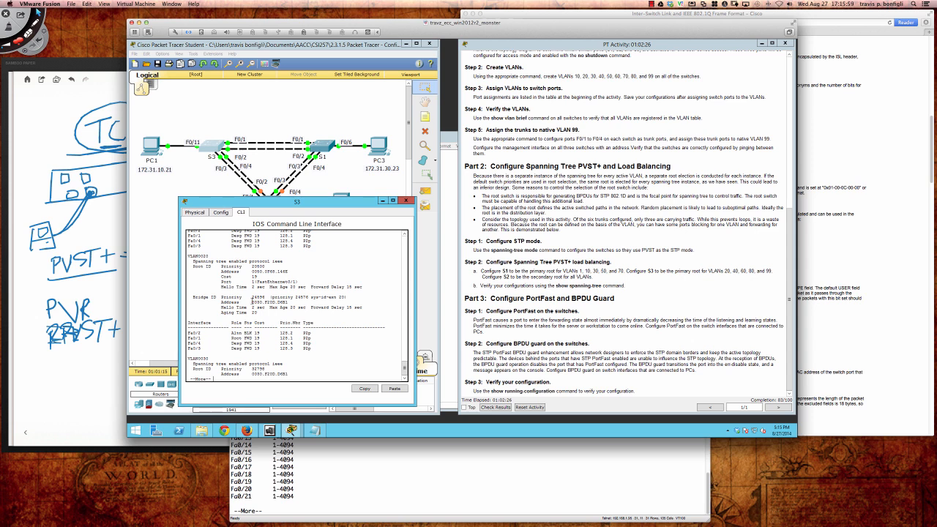
left_click_drag(253, 302, 288, 302)
left_click_drag(252, 272, 291, 272)
left_click_drag(252, 296, 253, 267)
Compare S1's configured VLAN priority with S3's VLAN 20 output and highlight the root address
left_click(322, 147)
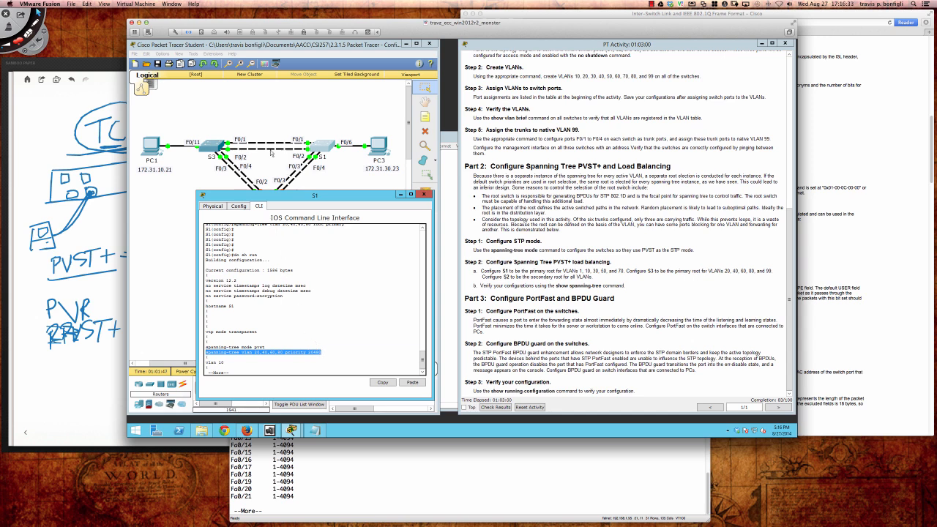
left_click(212, 145)
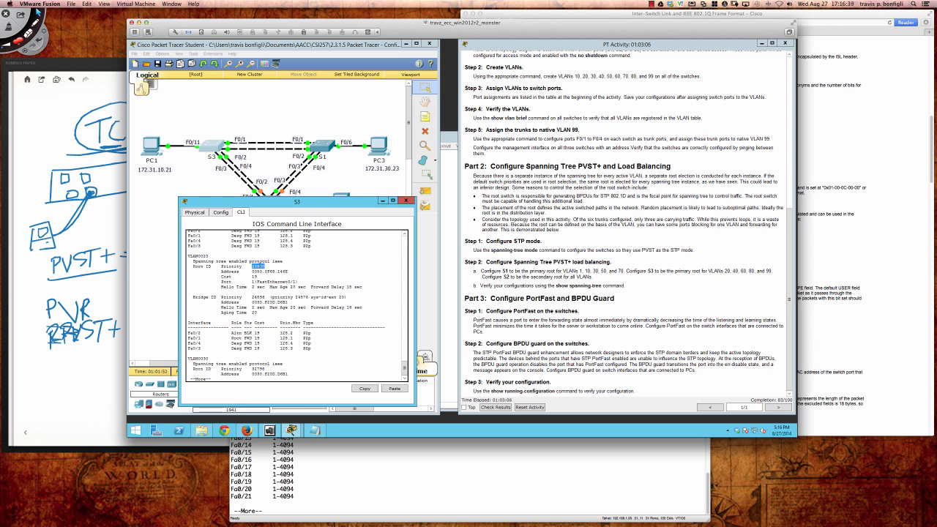
left_click_drag(252, 272, 290, 273)
left_click(289, 270)
Leave S1's configuration listing and remove its primary root setting for VLANs 20, 40, 60 and 80
left_click(323, 148)
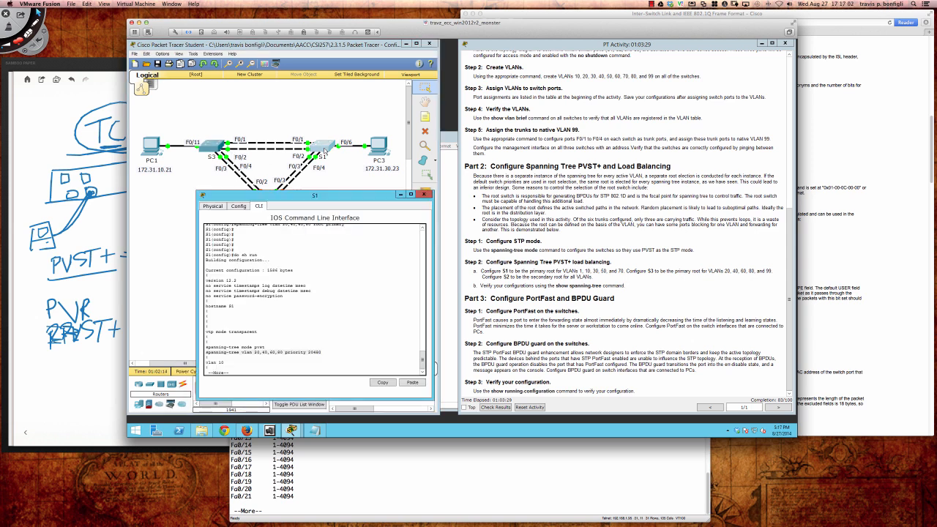
left_click(328, 330)
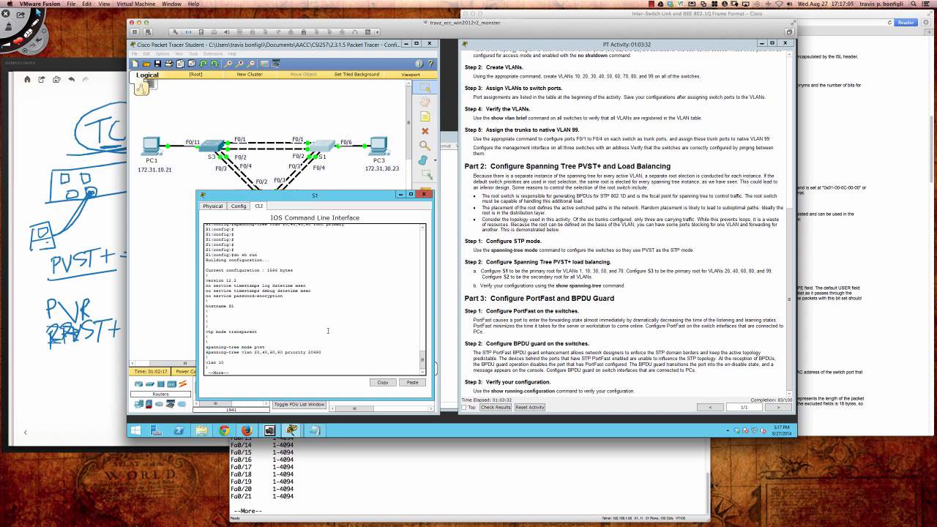
key("Return")
key("ctrl+c")
key("Up")
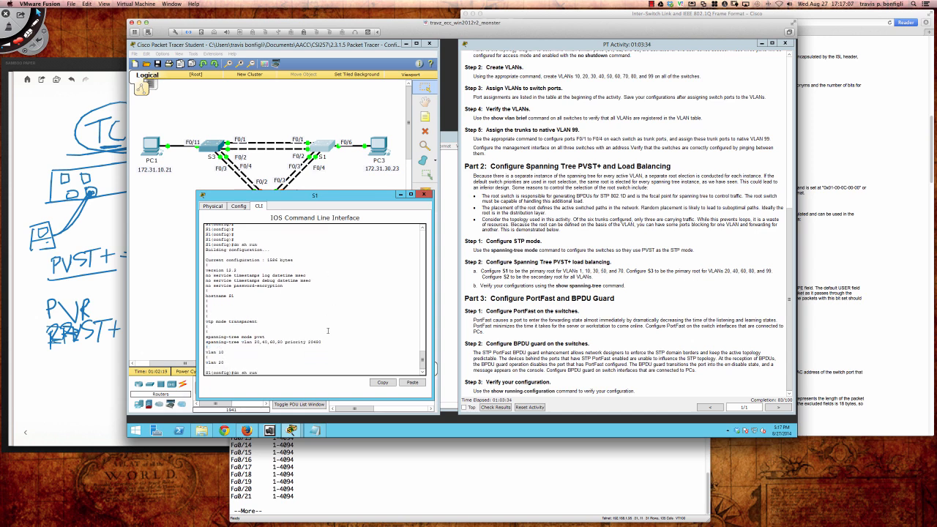
key("Up")
type("no")
key("Return")
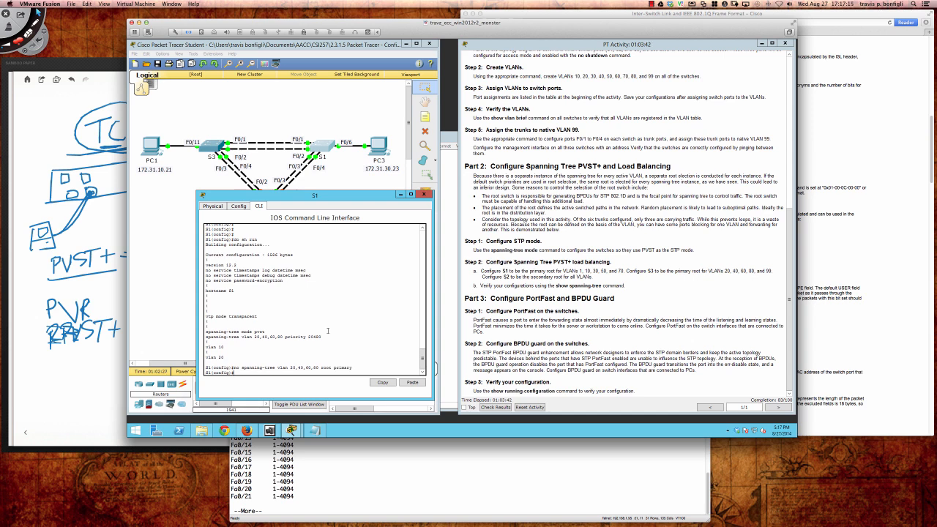
key("Return")
key("Return")
key("Return")
key("Return")
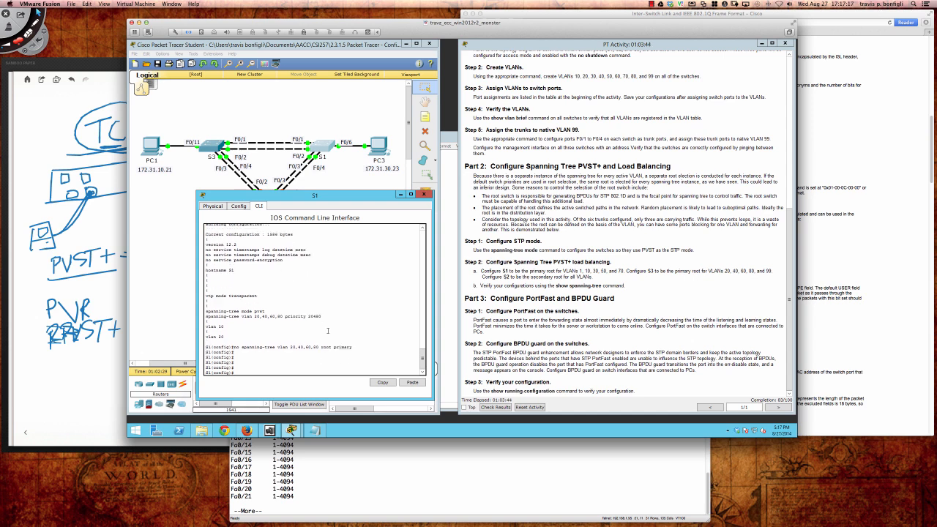
Show S1's running configuration and advance through its spanning-tree and VLAN sections to check the removed priority setting
type("do sh run")
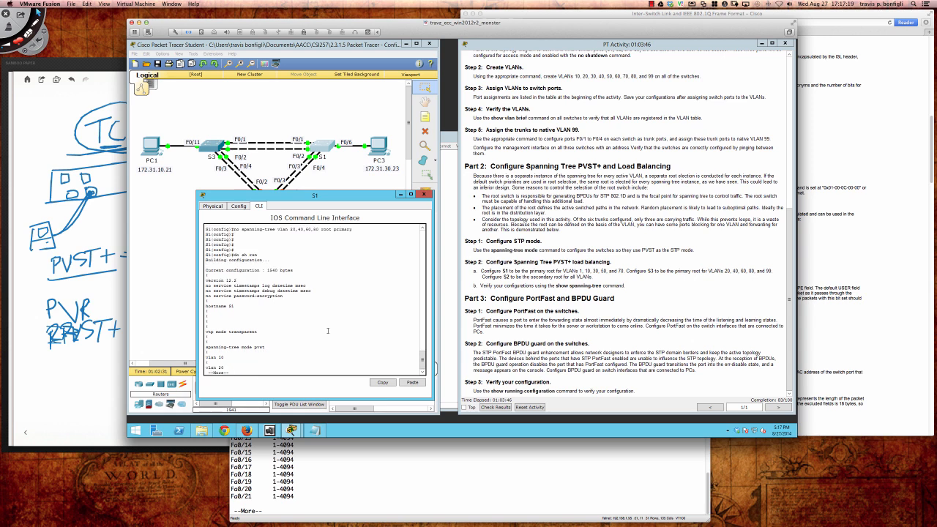
key("Return")
key("Return")
key("Return")
key("Return")
key("Return")
key("Return")
key("Return")
key("Return")
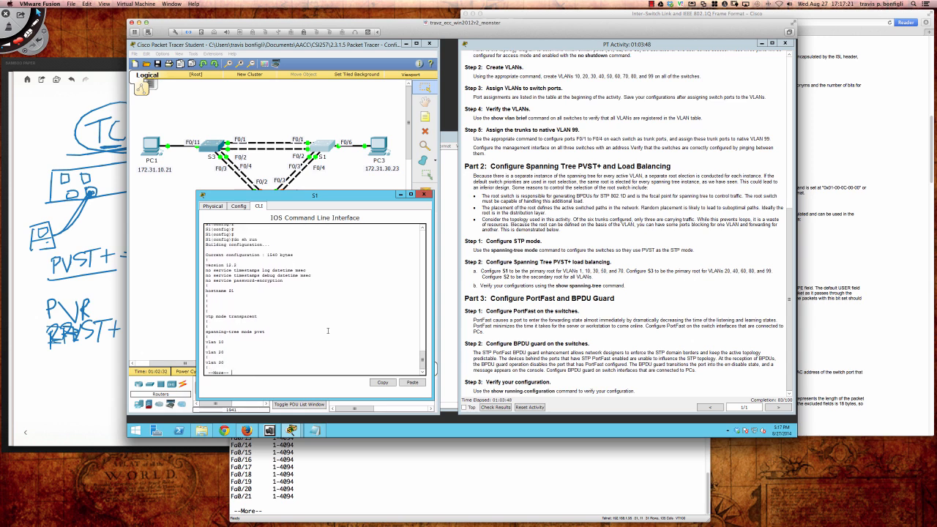
Leave S1's configuration listing, show S3's spanning-tree status through VLAN 20 and highlight the VLAN 20 root information
key("q")
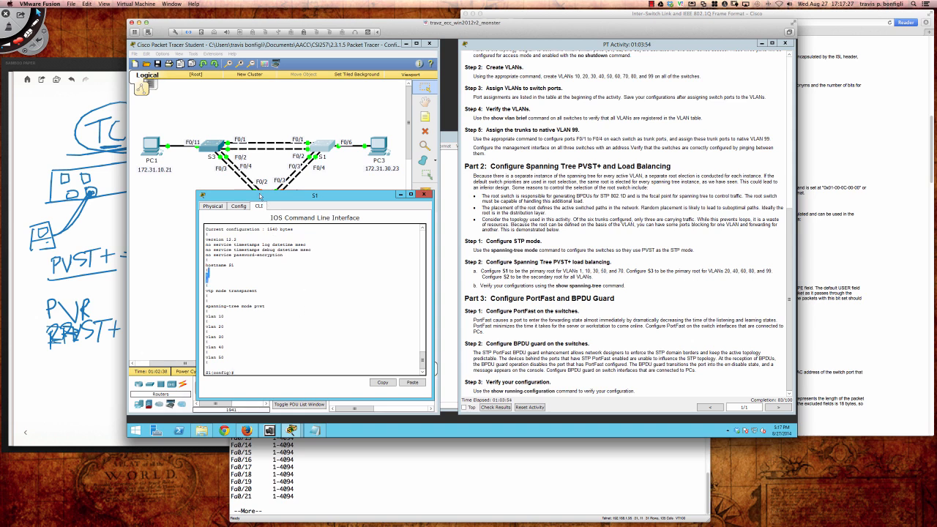
left_click(216, 151)
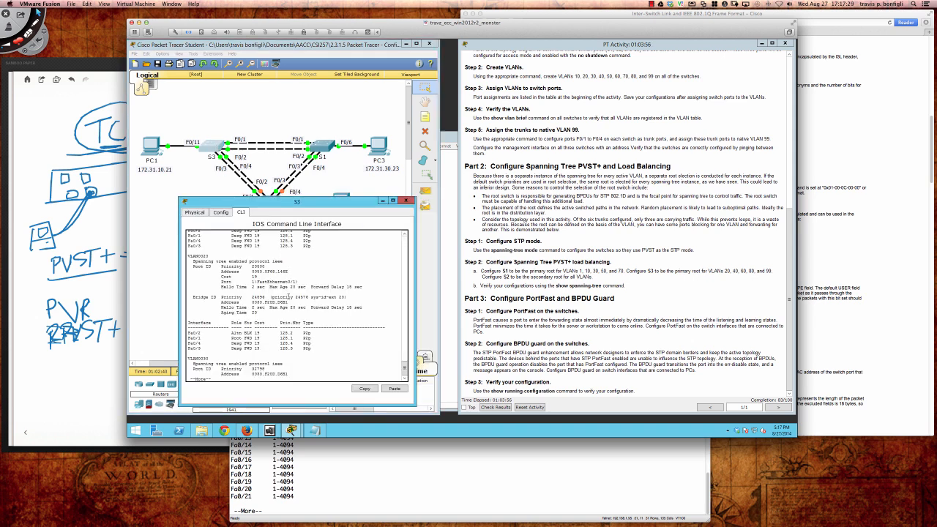
key("q")
key("Up")
key("Return")
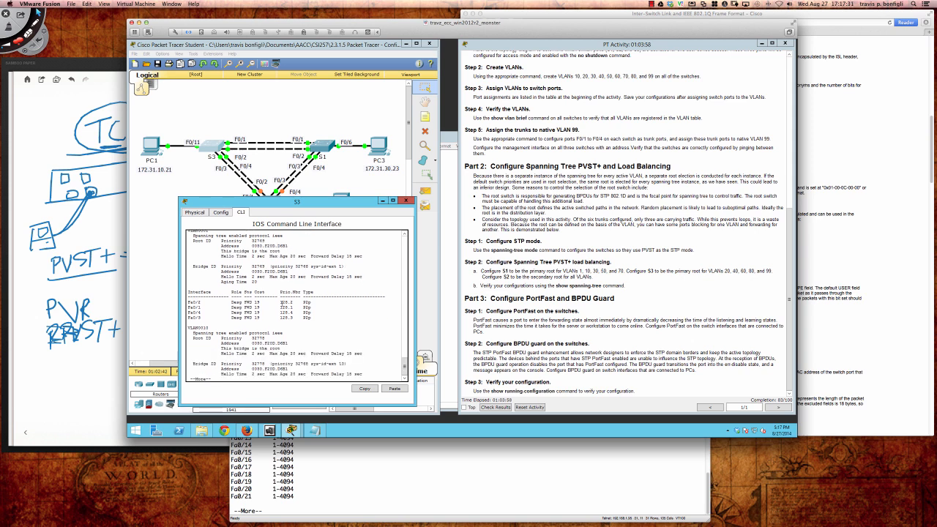
key("space")
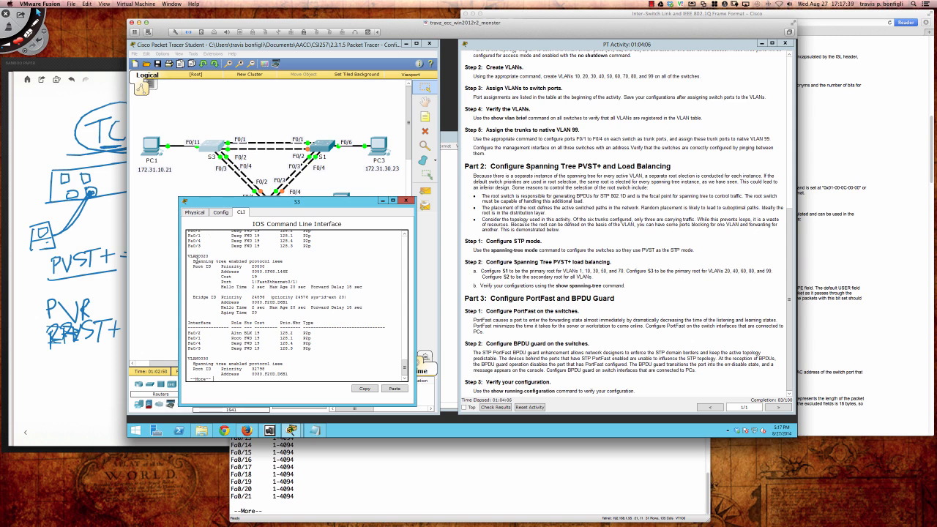
left_click_drag(196, 260, 251, 267)
Show S3's spanning-tree status through VLAN 20 again and go back to S1's console
key("q")
key("Up")
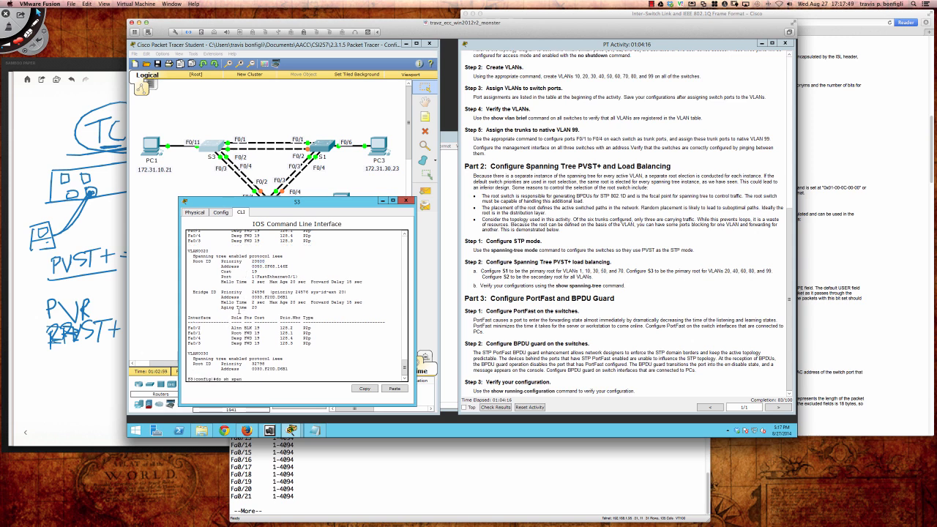
key("Return")
key("space")
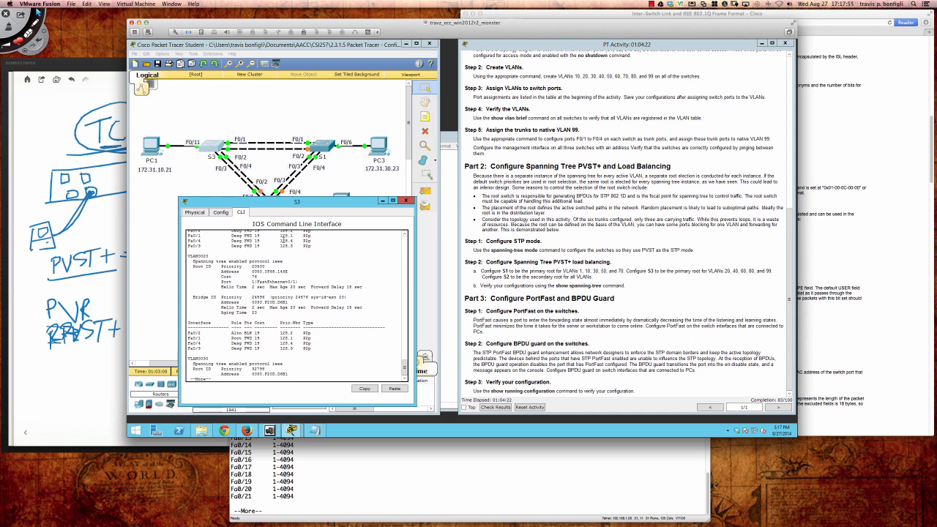
left_click(322, 147)
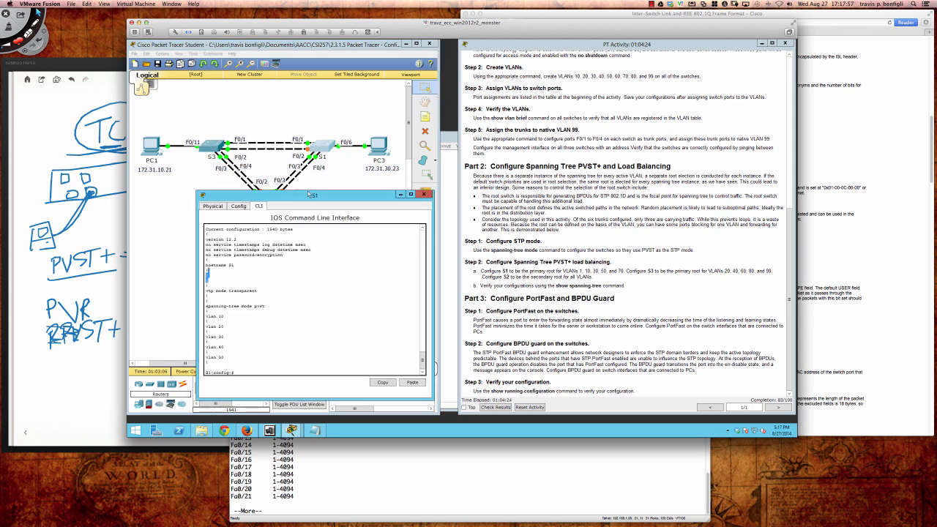
left_click(281, 275)
type("no spanning-tree vlan 20,40,60,80 root primary")
key("BackSpace")
key("BackSpace")
key("BackSpace")
key("BackSpace")
key("BackSpace")
key("BackSpace")
key("BackSpace")
key("BackSpace")
key("BackSpace")
key("BackSpace")
key("BackSpace")
key("BackSpace")
key("BackSpace")
key("BackSpace")
key("BackSpace")
key("BackSpace")
key("BackSpace")
key("BackSpace")
key("BackSpace")
key("BackSpace")
Check the spanning-tree command syntax on S1 and set its priority for VLANs 20, 40, 60 and 80 to 32768
type("span")
key("Tab")
type("?")
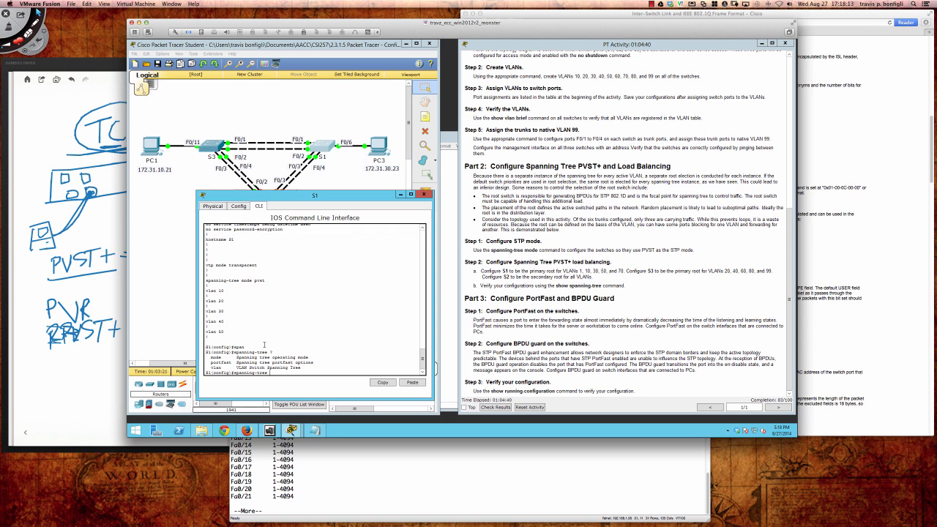
type("vla")
key("Tab")
type("?")
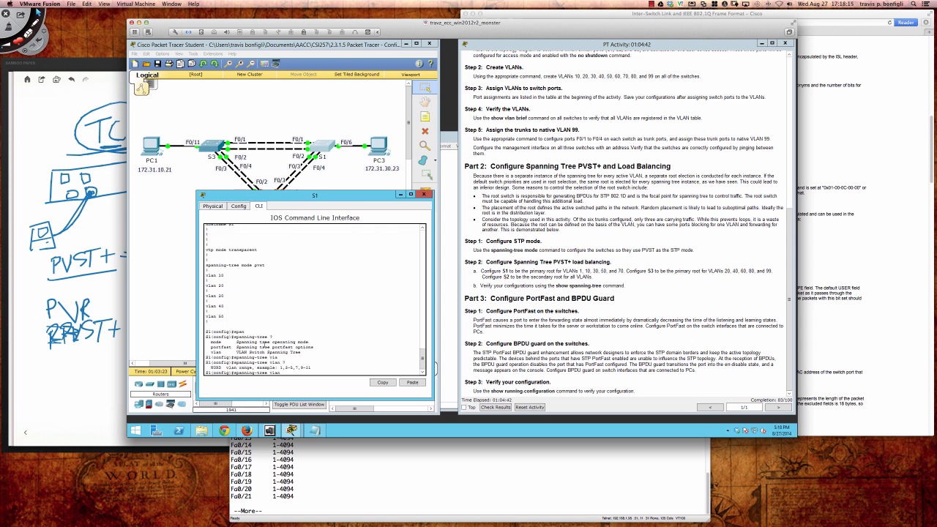
type("20,40,60,80 pri")
key("Tab")
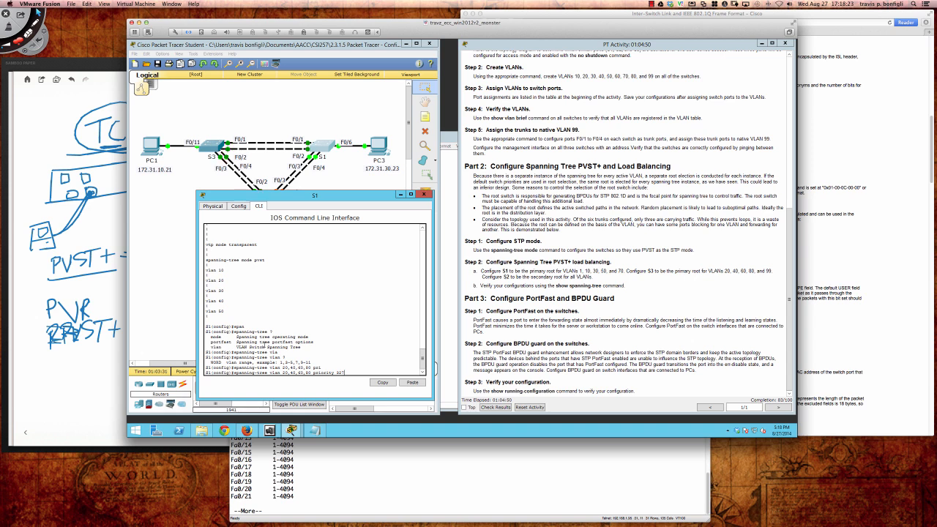
type("7")
key("Return")
key("Return")
key("Return")
key("Return")
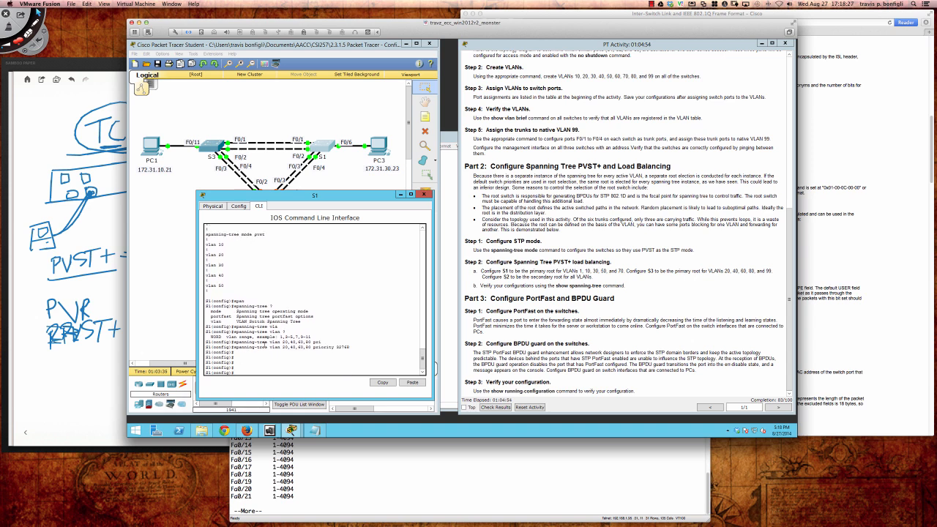
Show S1's spanning-tree status through VLAN 20 and highlight the VLAN 20 root priority
type("do sh spa")
key("Return")
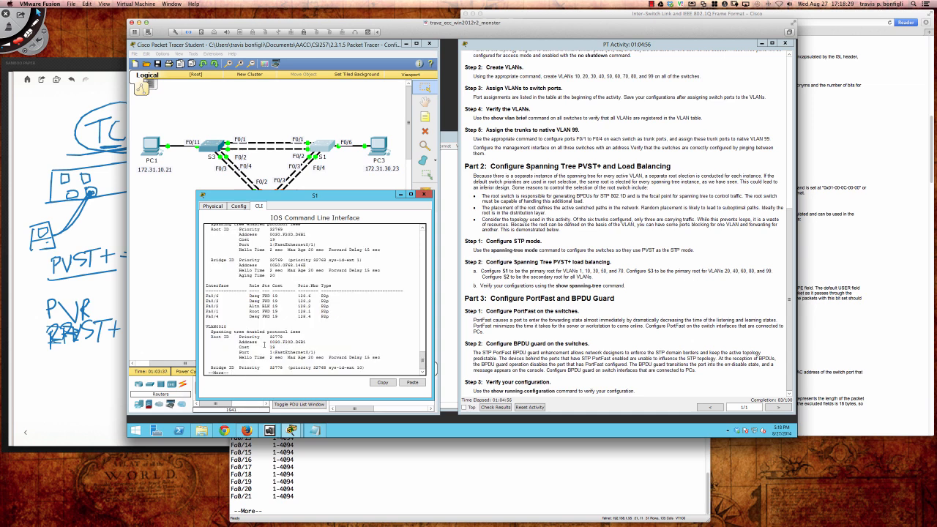
key("space")
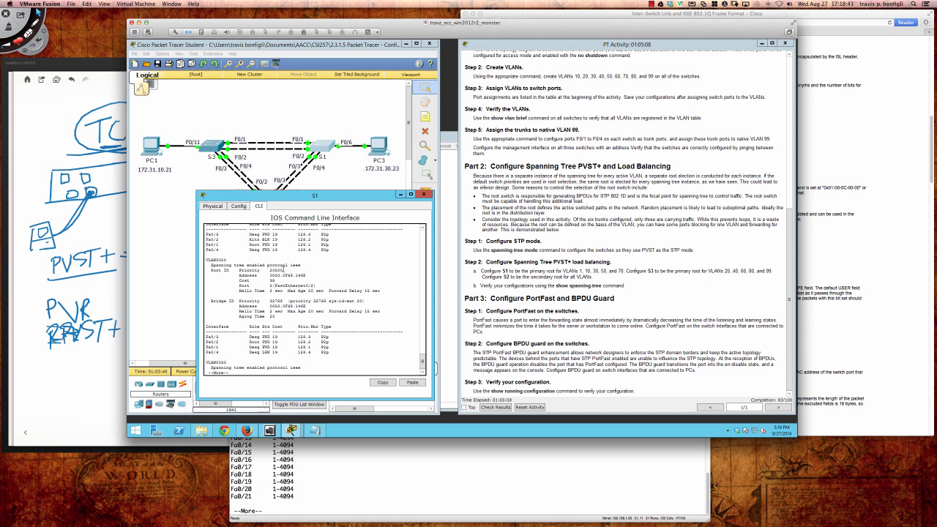
left_click_drag(284, 270, 268, 270)
left_click(282, 270)
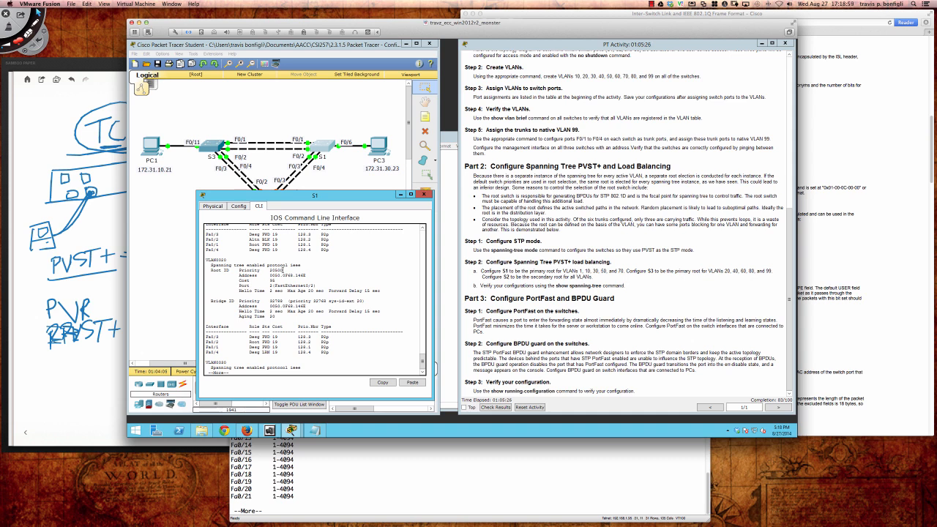
Advance S1's spanning-tree output through VLAN 99, highlight VLAN 80's root and bridge details, and leave the listing
key("space")
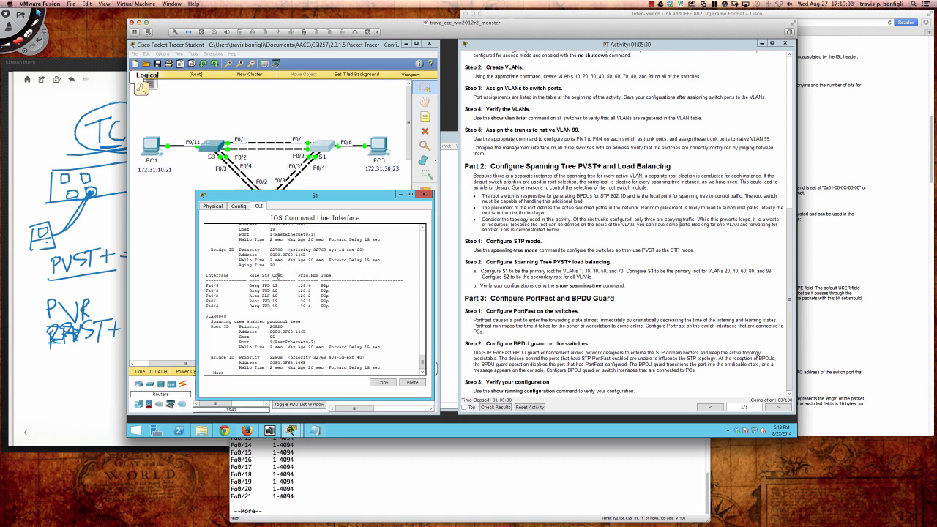
key("space")
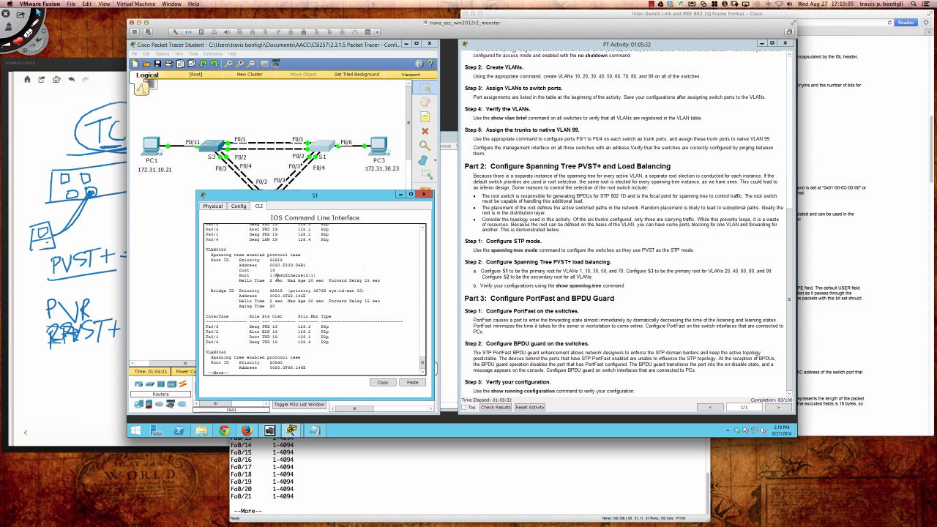
left_click_drag(282, 260, 276, 260)
key("space")
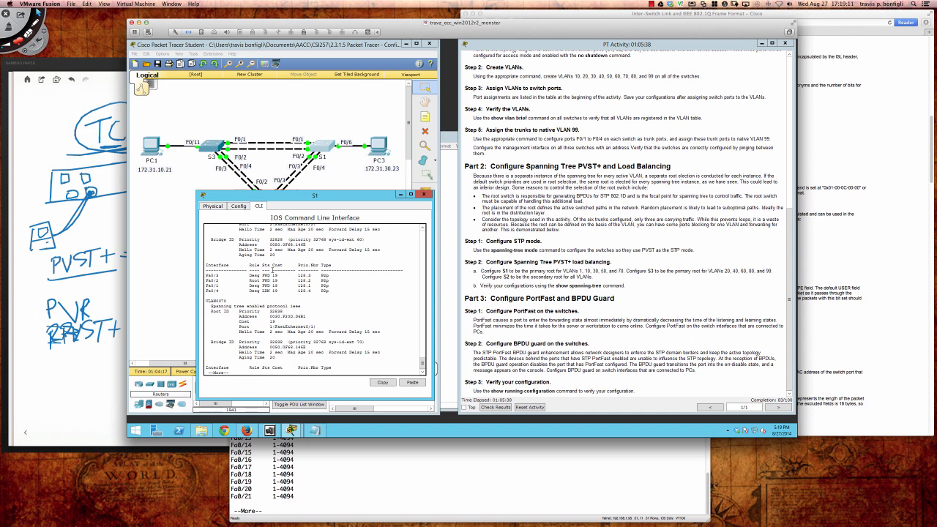
key("space")
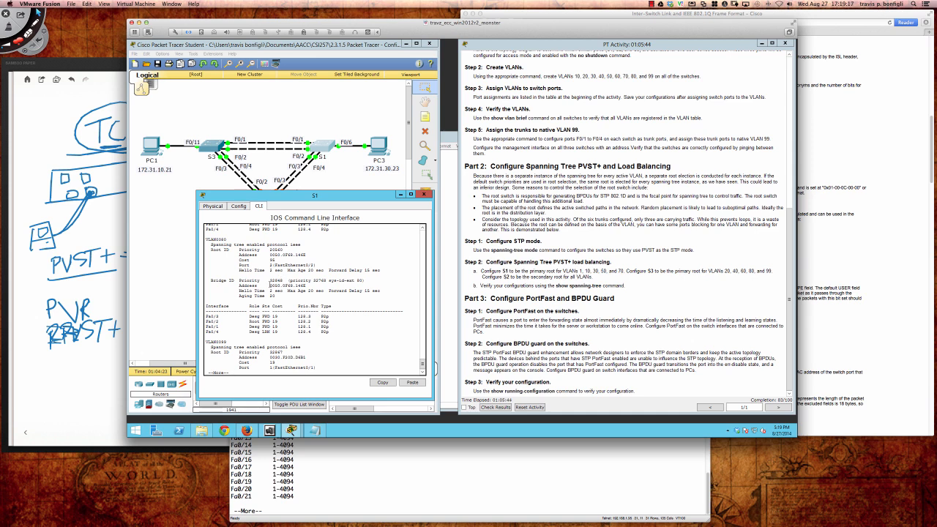
left_click_drag(270, 285, 269, 256)
key("ctrl+c")
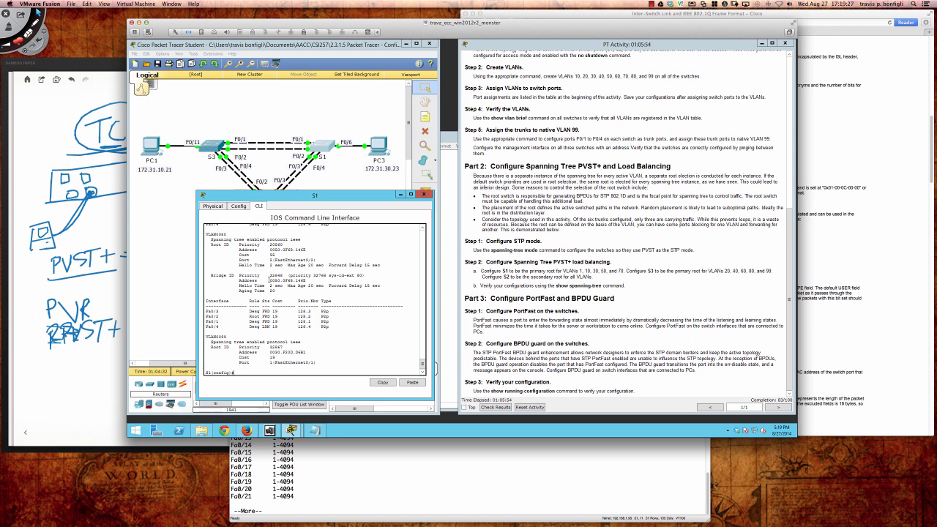
Show the start of S1's running configuration to check its spanning-tree settings, then leave the listing
type("do sh run")
key("Return")
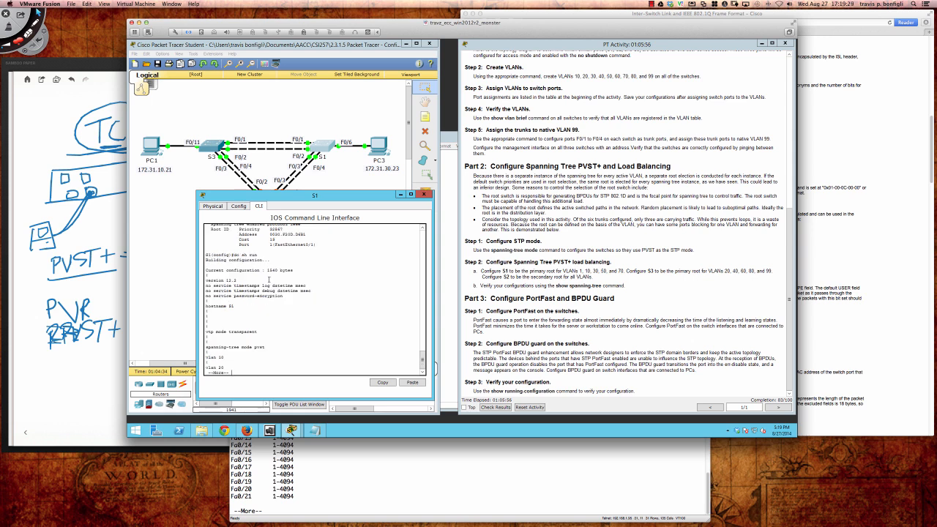
key("ctrl+c")
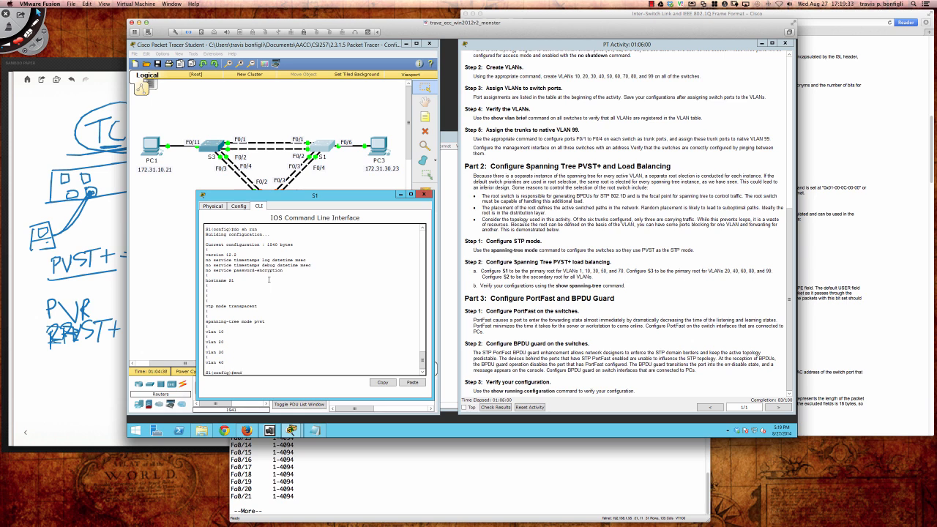
Exit S1's configuration mode, save the configuration to memory and reload the switch
type("end")
key("Return")
key("Return")
key("Return")
type("wri mem")
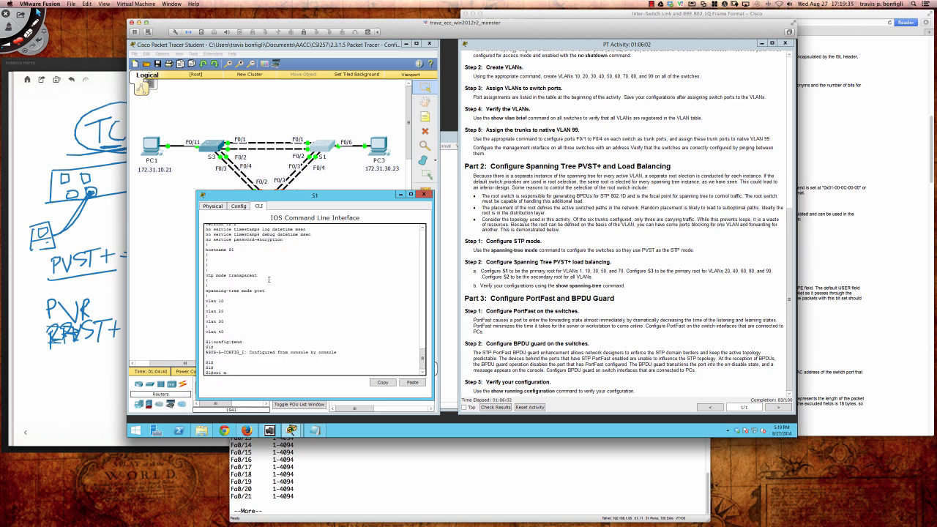
key("Return")
key("Return")
key("Return")
key("Return")
type("reload")
key("Return")
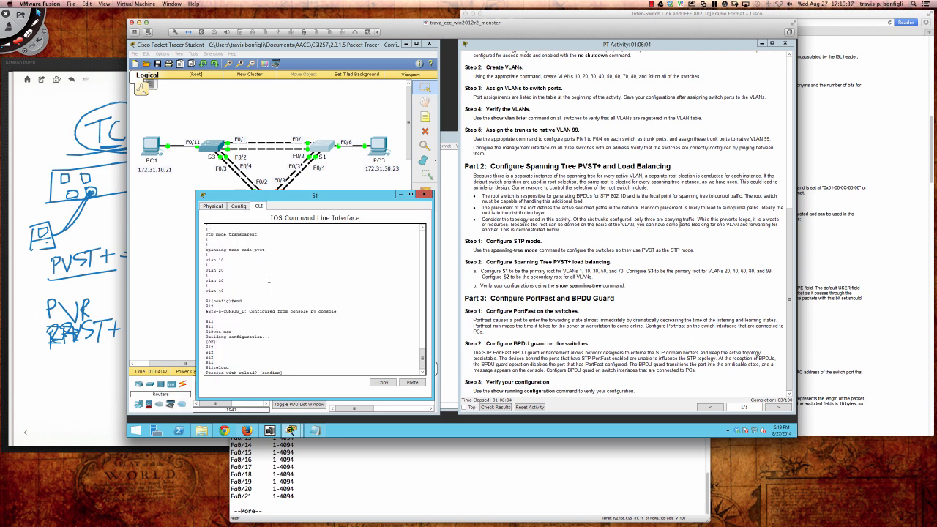
key("Return")
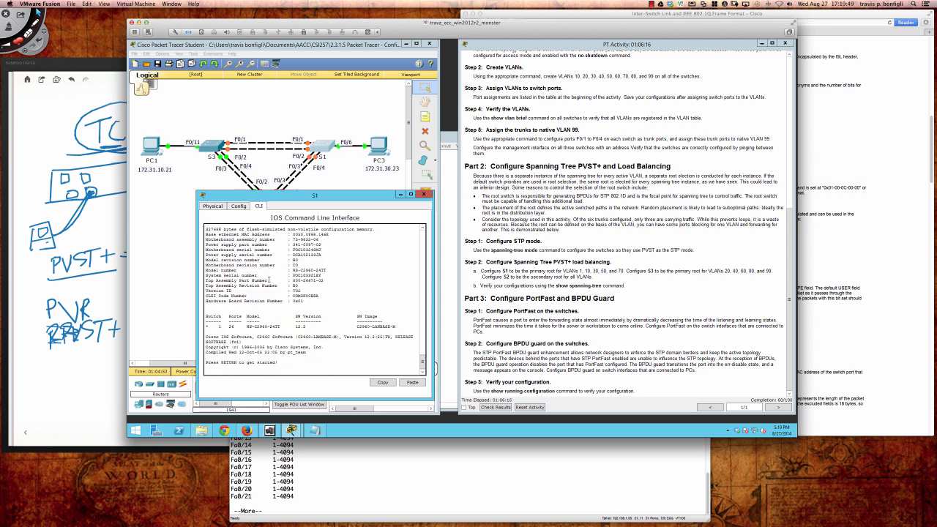
Start a new console session on the reloaded S1 and enter privileged EXEC mode
key("Return")
key("Return")
key("Return")
key("Return")
key("Return")
key("Return")
type("e")
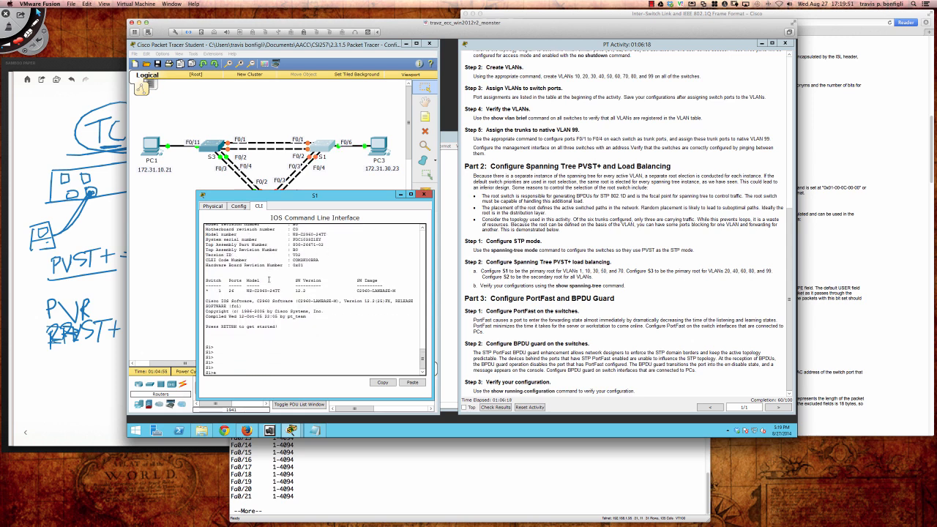
type("n")
key("Return")
key("Return")
key("Return")
key("Return")
key("Return")
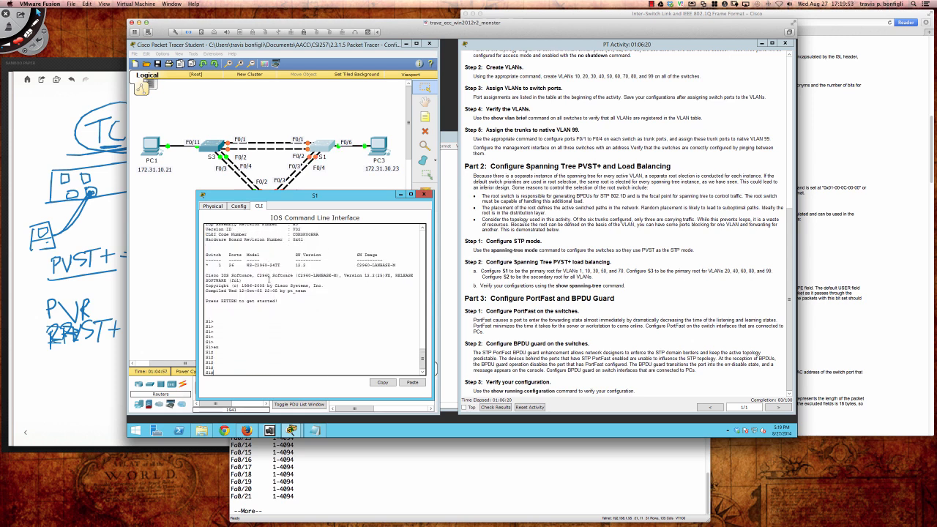
Show S1's spanning-tree status and advance line by line through the end of the VLAN 20 section
type("sh span")
key("Return")
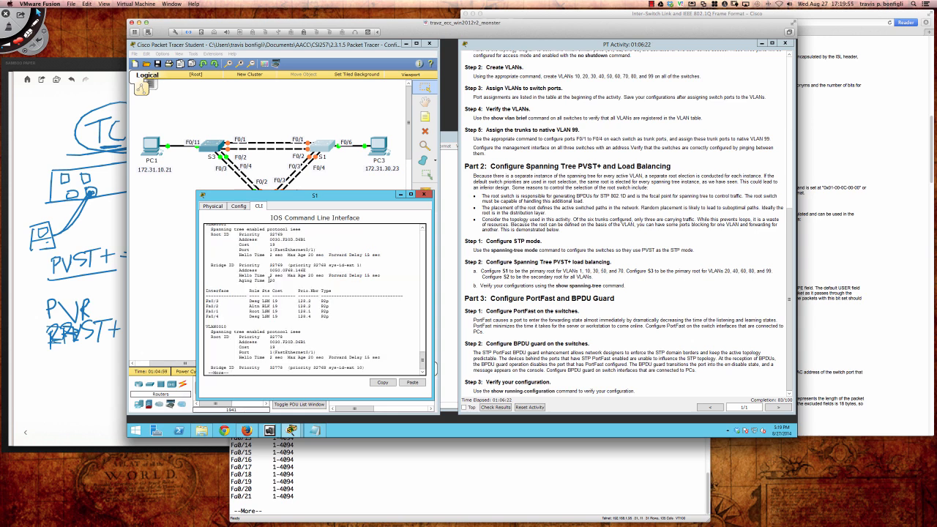
key("Return")
key("Return")
key("Return")
key("Return")
key("Return")
key("Return")
key("Return")
key("Return")
key("Return")
key("Return")
key("Return")
key("Return")
key("Return")
key("Return")
key("Return")
key("Return")
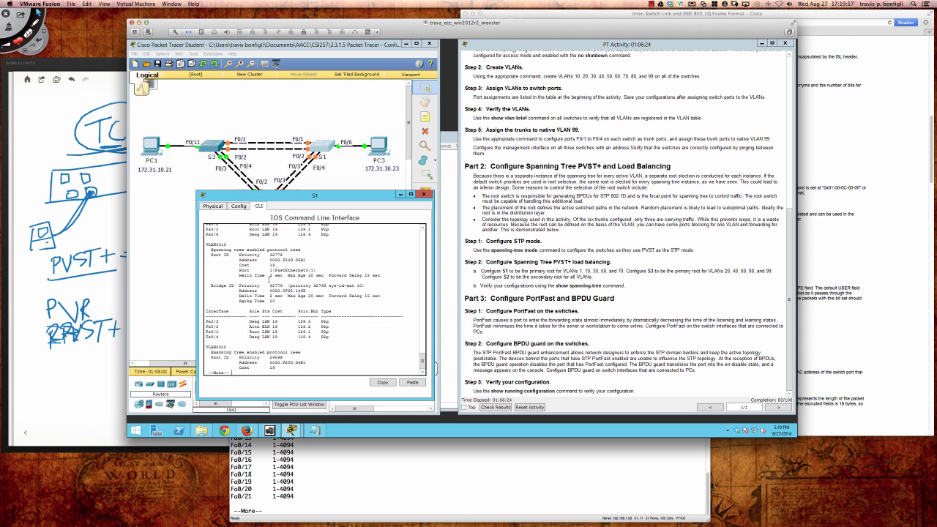
key("Return")
key("Return")
key("Return")
key("Return")
key("Return")
key("Return")
key("Return")
key("Return")
key("Return")
key("Return")
key("Return")
key("Return")
key("Return")
key("Return")
key("Return")
key("Return")
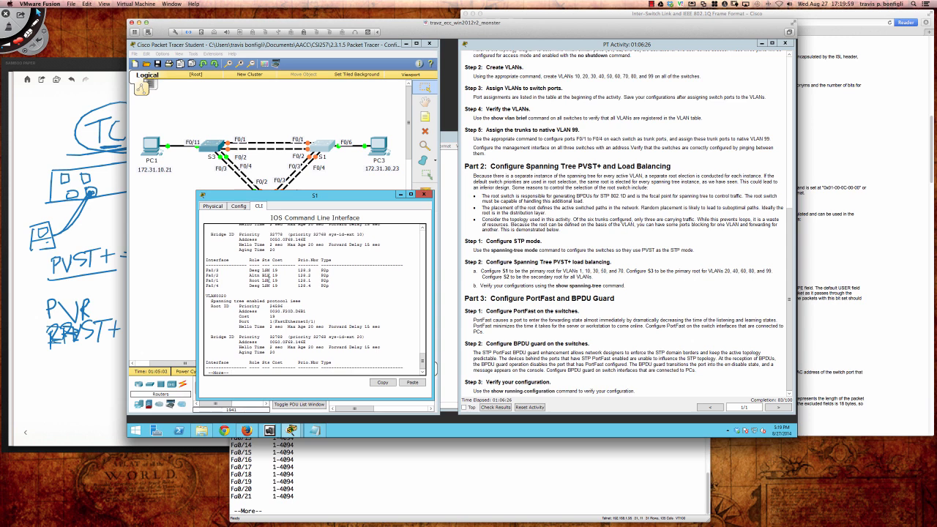
key("Return")
key("Return")
key("Return")
key("Return")
key("Return")
key("Return")
key("Return")
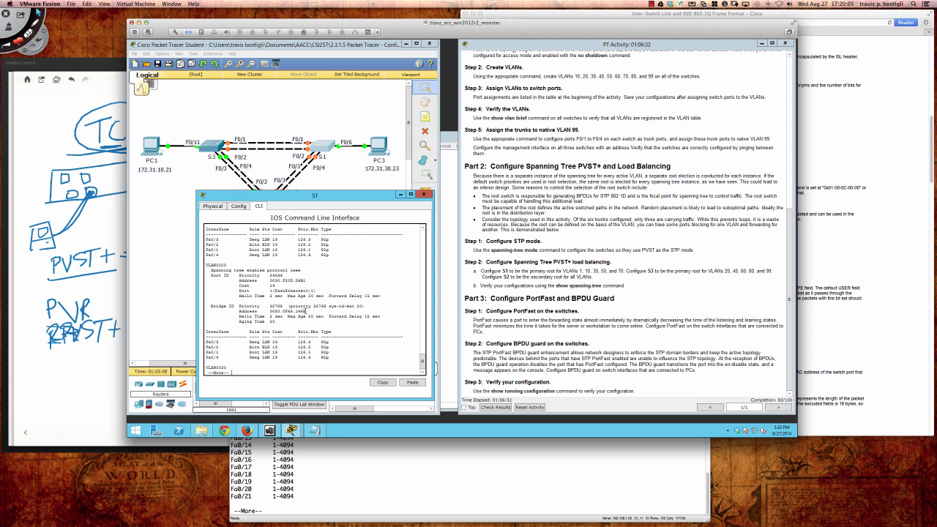
Highlight the bridge address and the root address in S1's VLAN 20 output to compare them
left_click_drag(305, 311, 270, 311)
left_click_drag(305, 281, 269, 281)
left_click(308, 282)
Show S3's spanning-tree status through VLAN 20, highlight its bridge and root addresses, and leave the listing
left_click(210, 148)
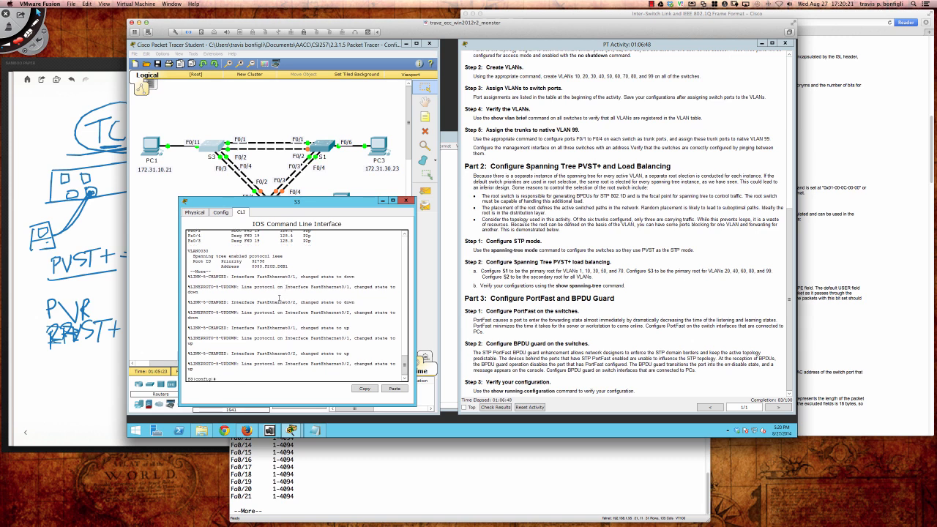
type("do sh span")
key("Return")
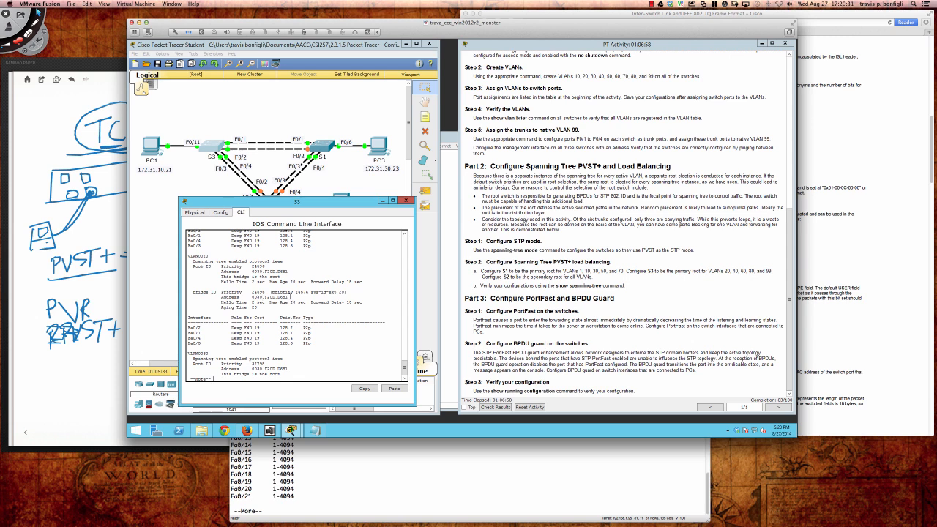
left_click_drag(291, 296, 252, 297)
double_click(254, 270)
double_click(253, 272)
left_click_drag(253, 272, 291, 273)
key("q")
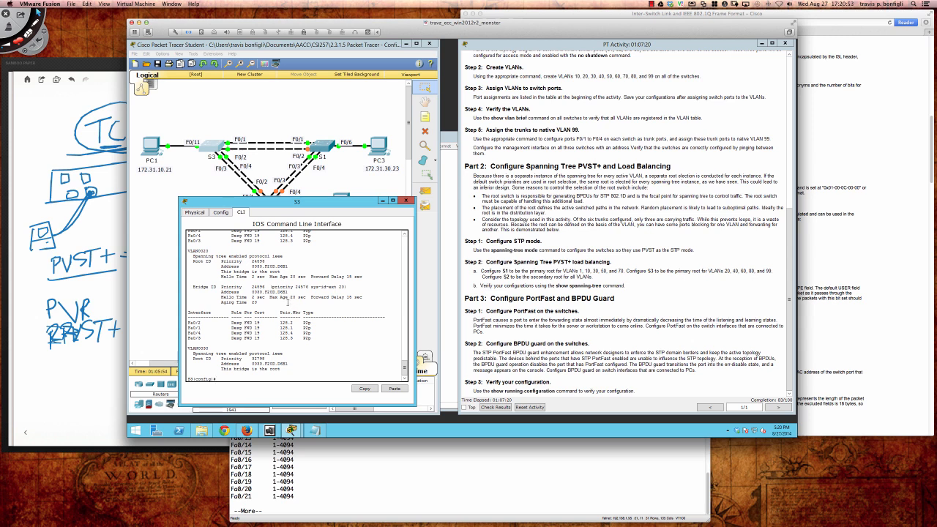
Return from S3's console to the VLAN 20 spanning-tree output on S1
key("Return")
key("Return")
key("Return")
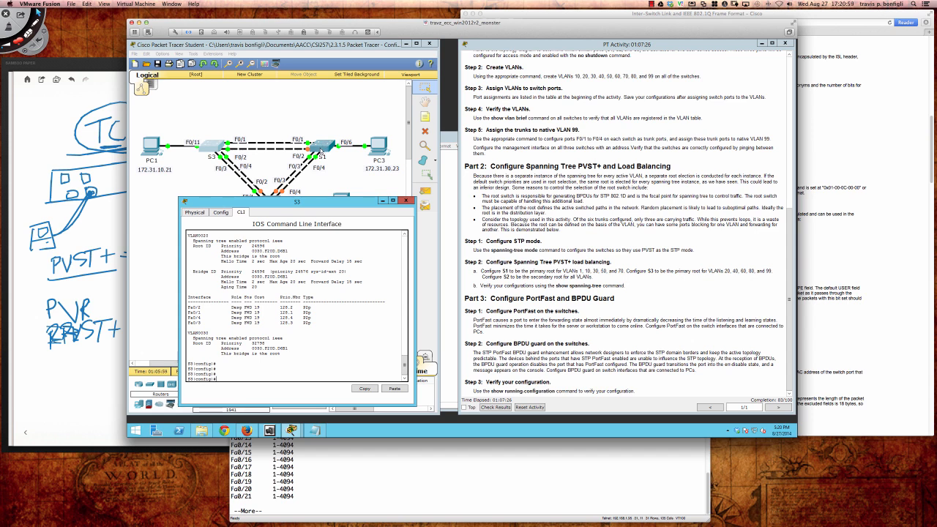
left_click(322, 151)
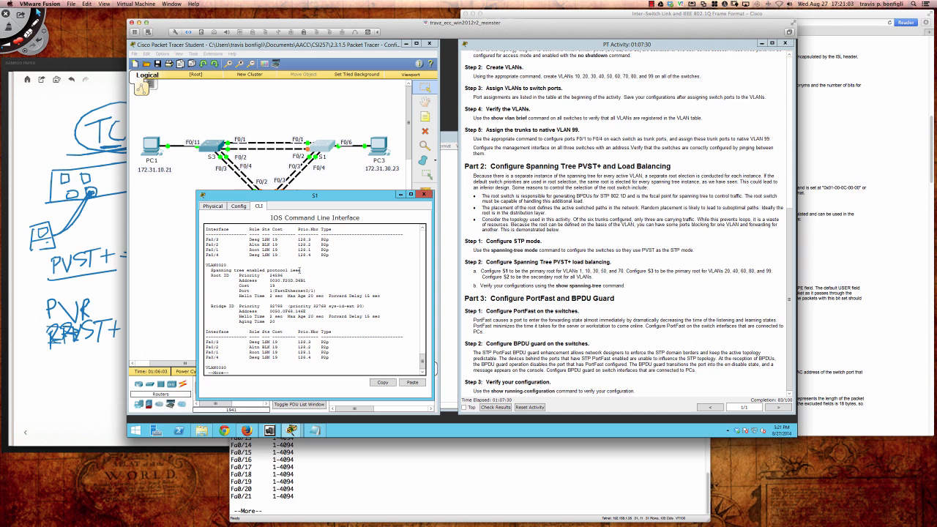
Leave S1's spanning-tree listing and enter global configuration mode on the switch
key("q")
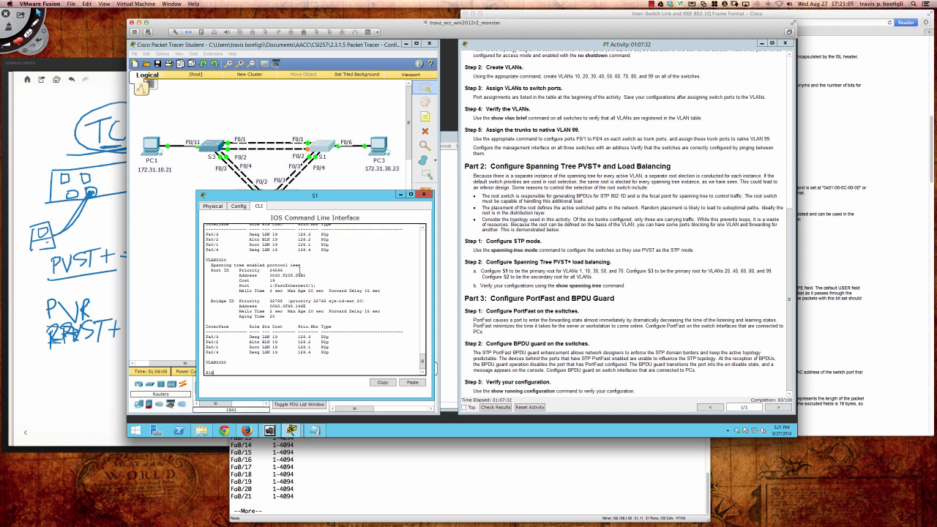
type("conf t")
key("Return")
key("Return")
key("Return")
key("Return")
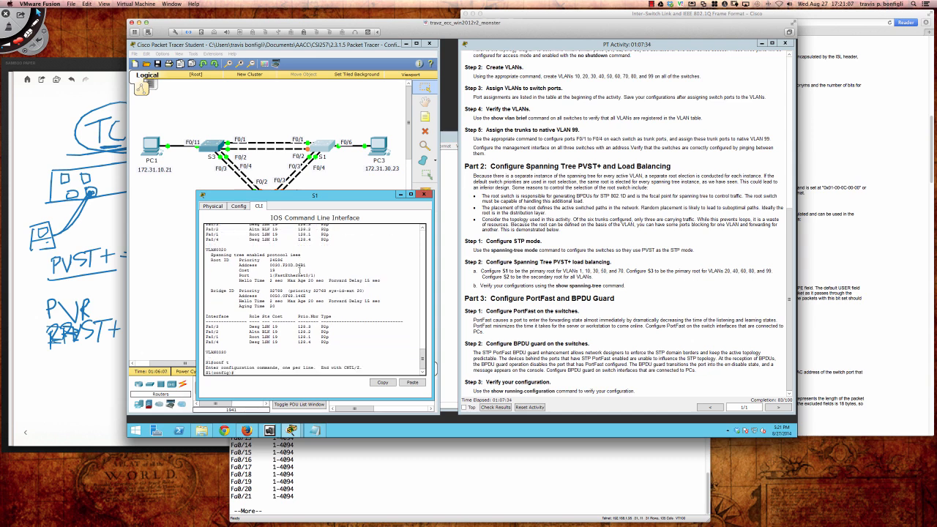
Configure S1 as the spanning-tree primary root for VLANs 1, 10, 30, 50 and 70
type("span")
key("Tab")
type("vl")
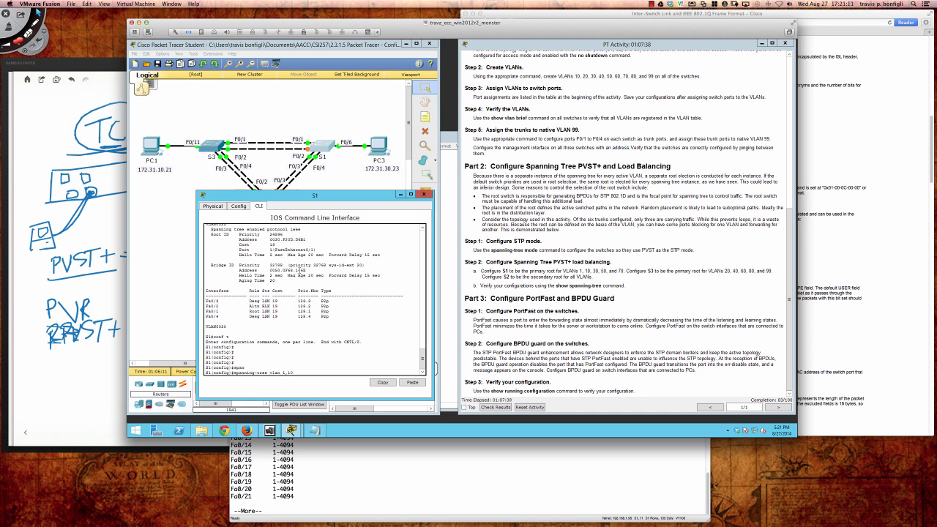
type("an 1,10,30,50,70")
type("ro")
key("Tab")
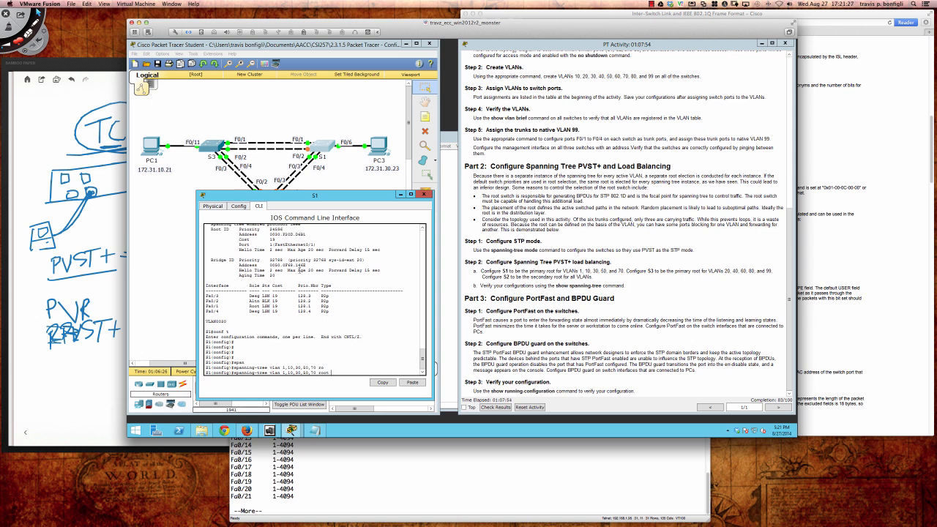
type("pr")
key("Tab")
type("?")
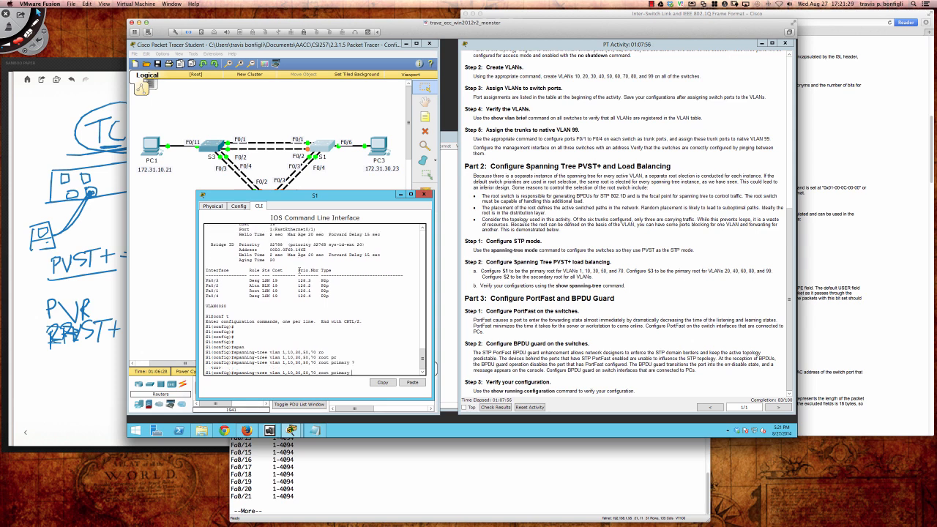
key("Return")
key("Return")
key("Return")
key("Return")
key("Return")
key("Return")
key("Return")
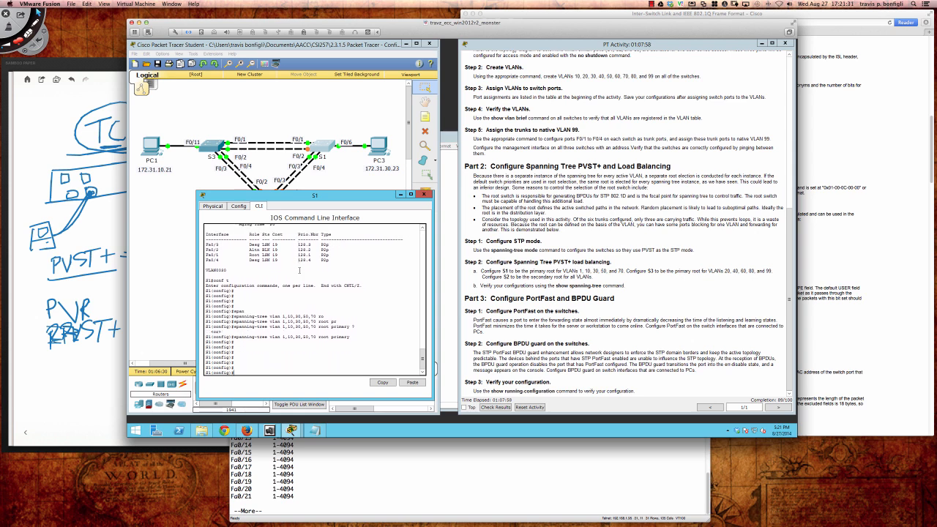
Show S1's running configuration, highlight the spanning-tree VLAN priority line, and leave the listing
key("Return")
type("do sh ru")
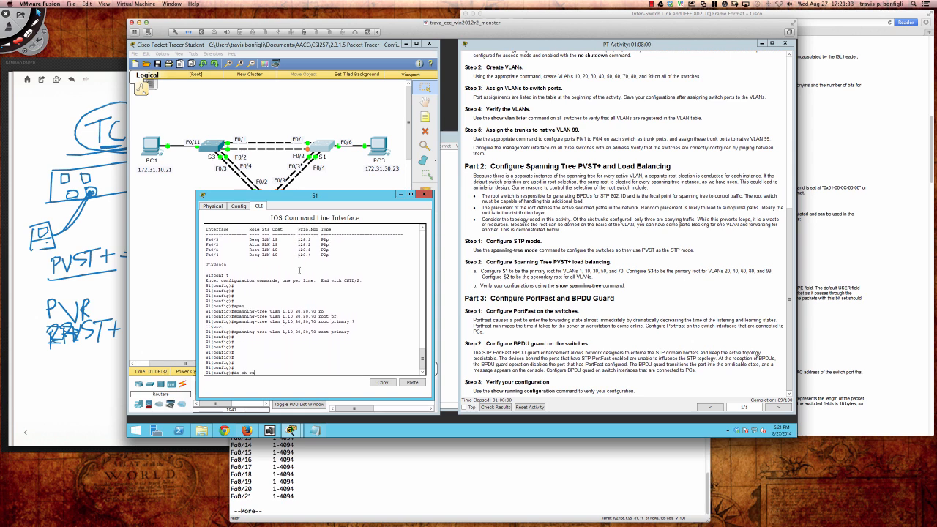
type("n")
key("Return")
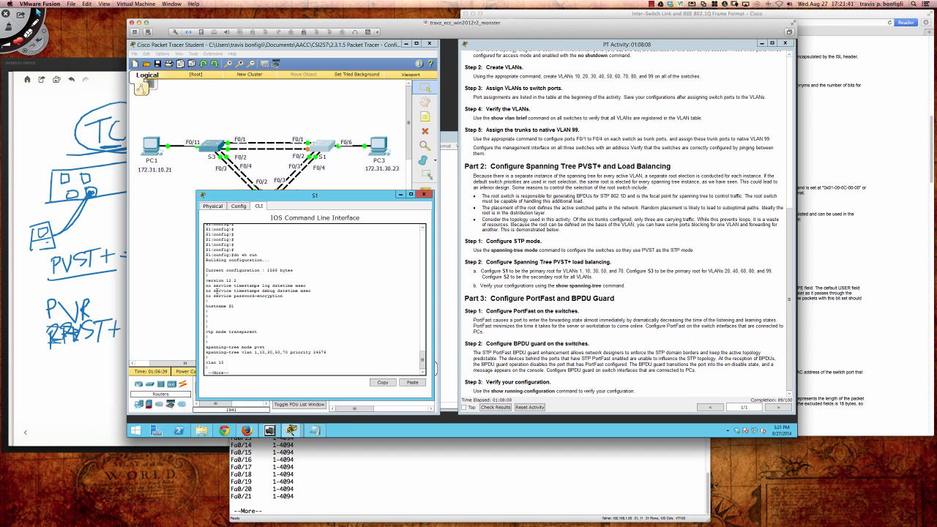
left_click_drag(282, 353, 327, 353)
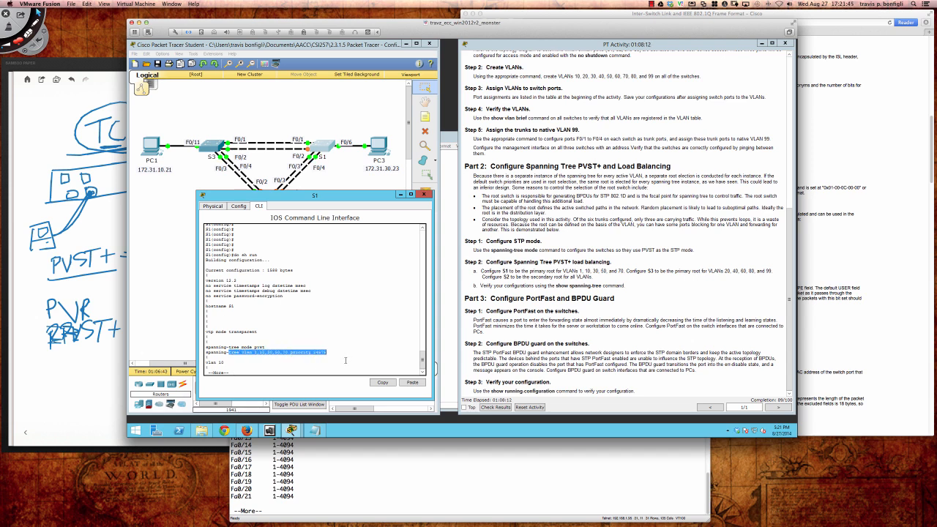
key("space")
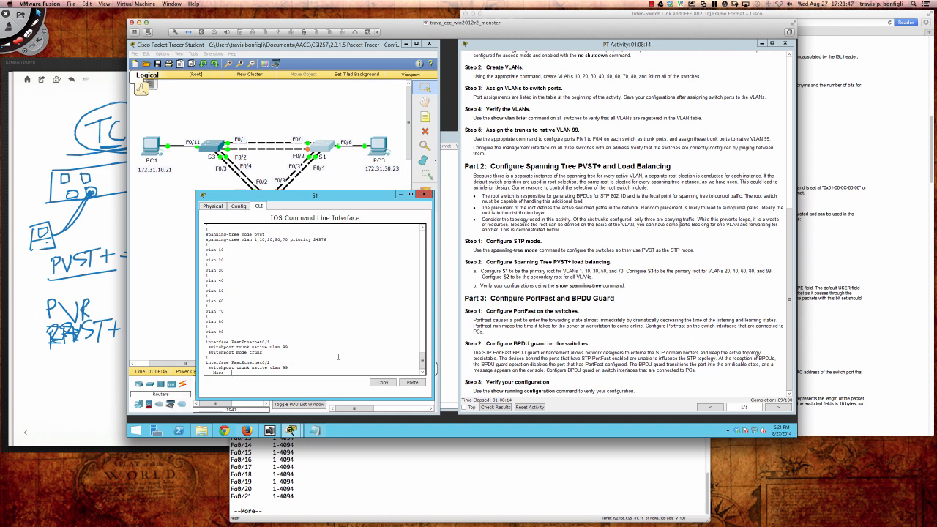
type("q")
Show S1's spanning-tree status and highlight the root and bridge addresses for VLAN 1 and VLAN 10 to compare them
type("do")
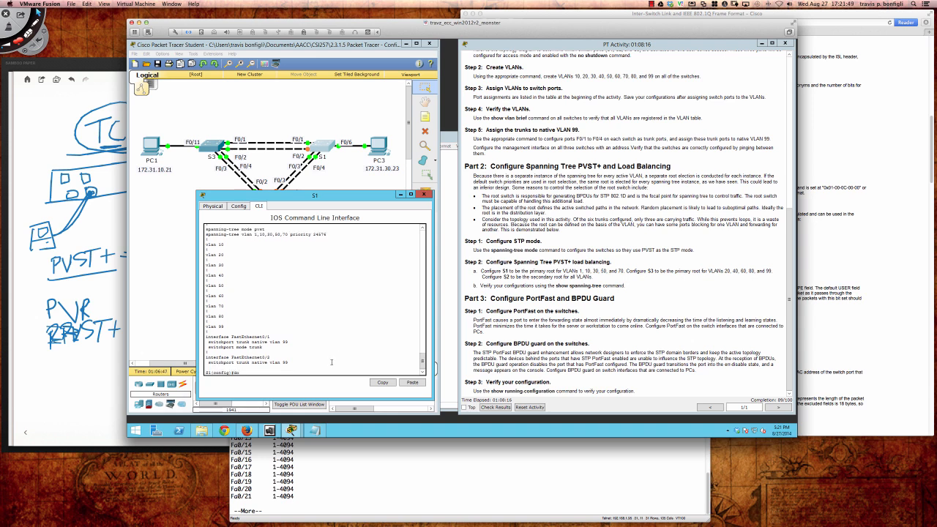
type(" sh span")
key("Return")
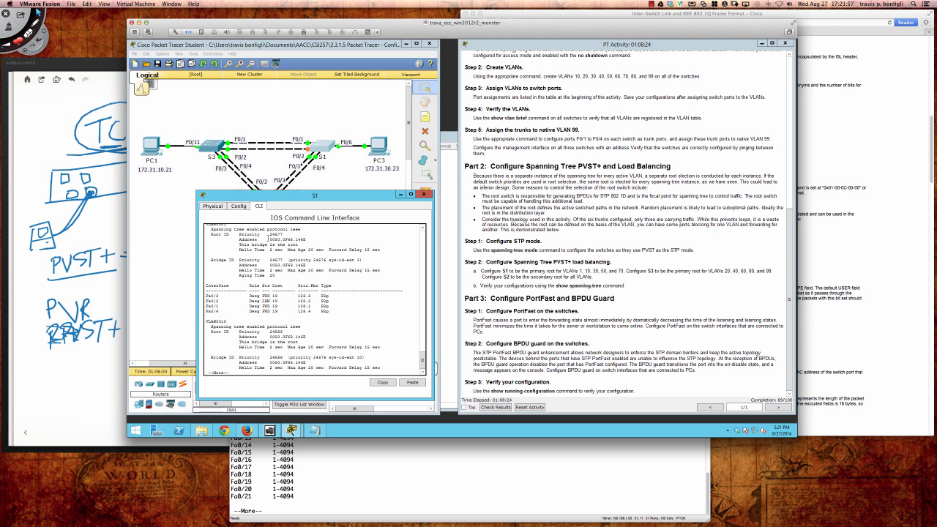
left_click_drag(269, 240, 308, 240)
left_click_drag(269, 265, 306, 266)
left_click_drag(238, 330, 306, 338)
left_click_drag(269, 362, 306, 363)
Advance through S1's spanning-tree status to the VLAN 50 and VLAN 60 sections, check VLAN 50's root ID, and leave the listing
key("space")
key("space")
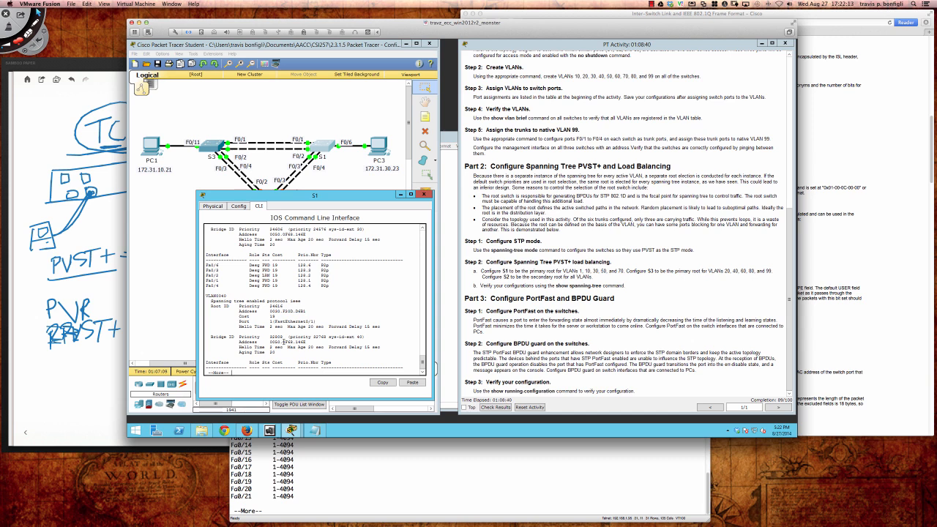
key("space")
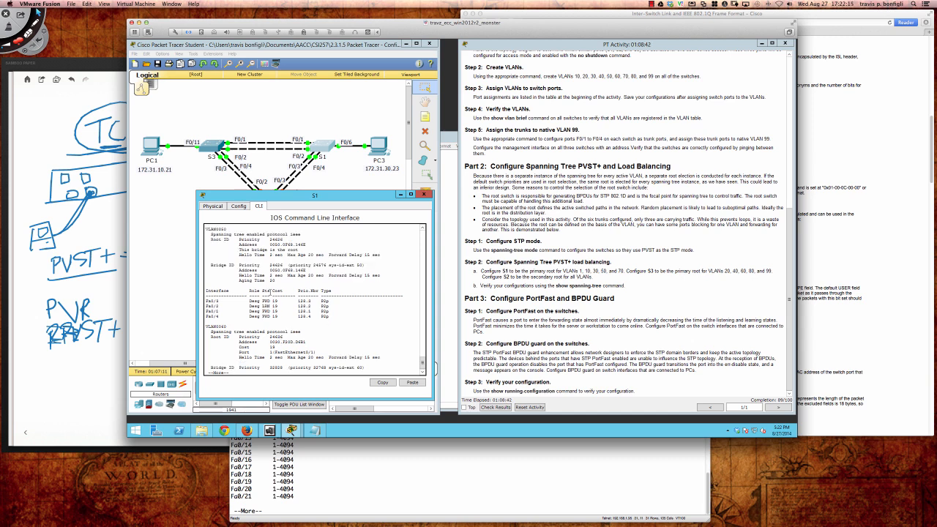
mouse_move(270, 244)
left_mouse_down()
mouse_move(306, 244)
mouse_move(270, 239)
left_mouse_up()
key("q")
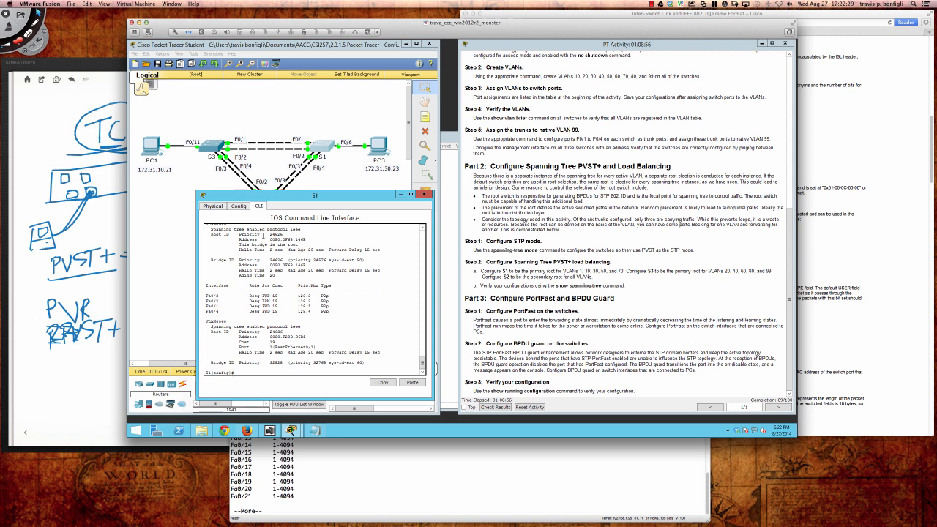
Configure S3 as the spanning-tree primary root for VLANs 20, 40, 60, 80 and 99
left_click(218, 152)
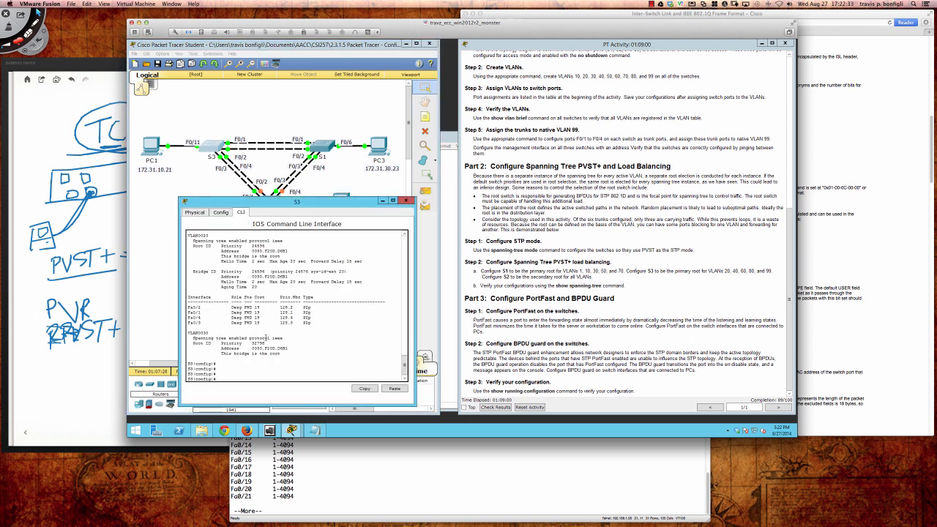
type("spanning-tree vlan 20,40,60,80 root primary")
key("Left")
key("Left")
key("Left")
key("Left")
key("Left")
key("Left")
key("Left")
key("Left")
key("Left")
key("Left")
key("Left")
key("Left")
key("Left")
key("Left")
key("Left")
type(",99")
key("Return")
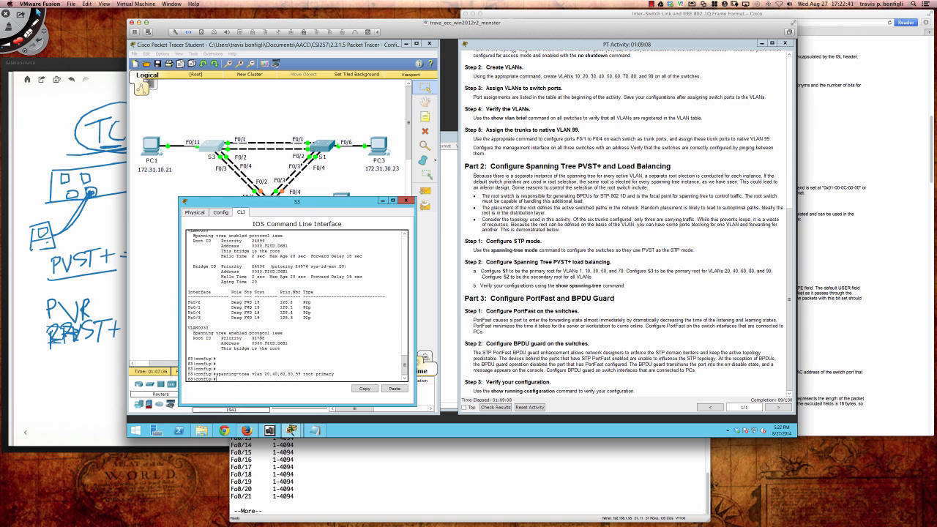
Show S3's spanning-tree status through the VLAN 99 section and check that VLAN's root priority
type("do sh span")
key("Return")
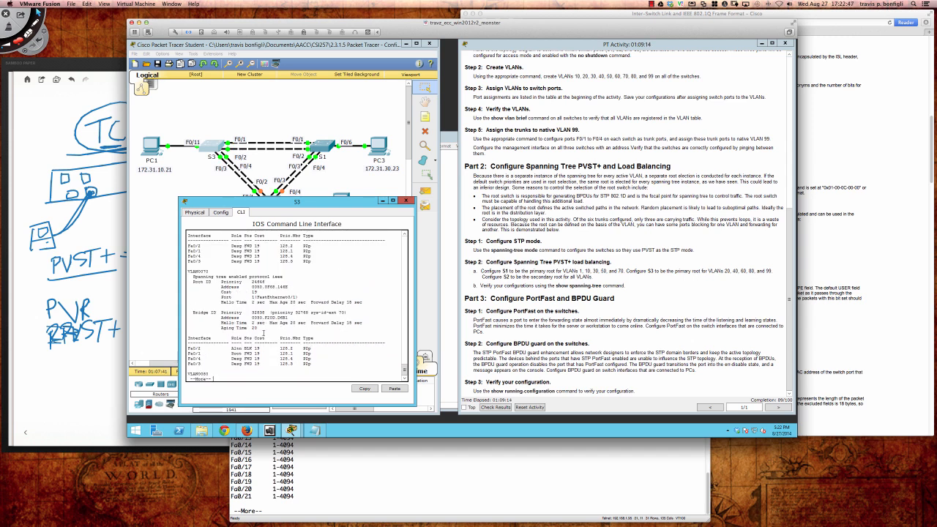
key("space")
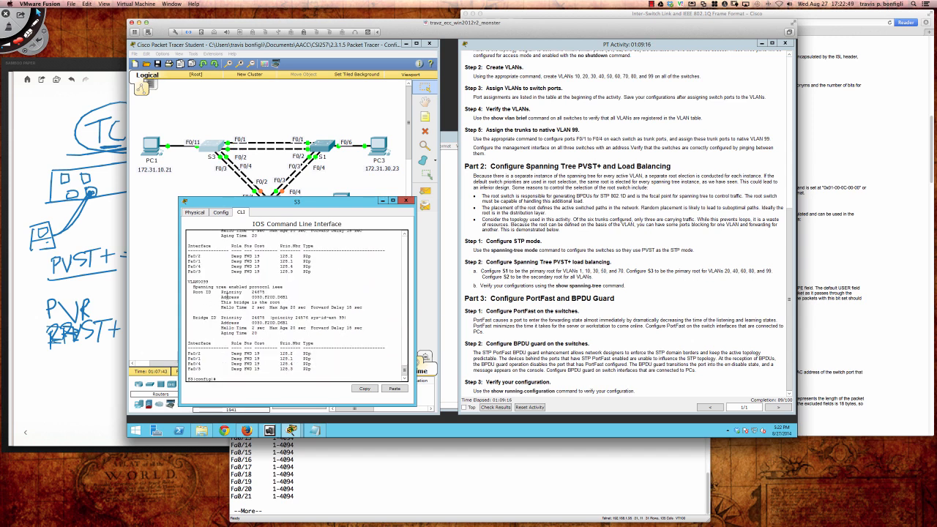
mouse_move(251, 296)
left_mouse_down()
mouse_move(290, 297)
mouse_move(252, 291)
mouse_move(266, 293)
left_mouse_up()
left_click(256, 298)
Show S3's running configuration and highlight the spanning-tree VLAN line, including its VLAN list and priority value
type("h run")
key("Return")
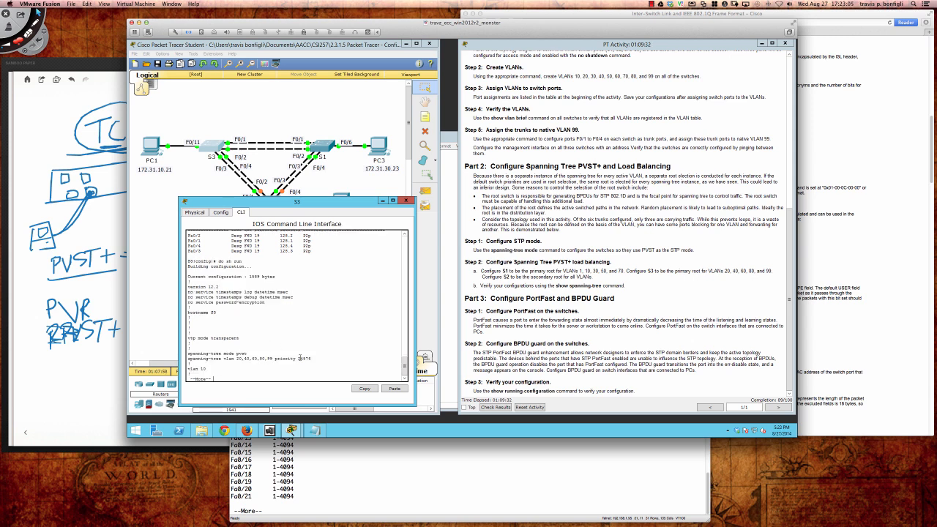
left_click_drag(249, 353, 311, 359)
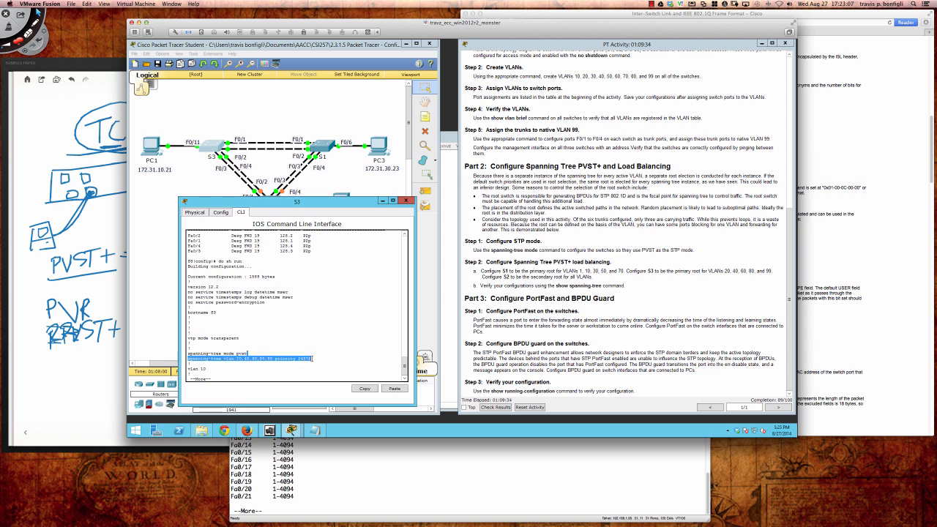
double_click(304, 358)
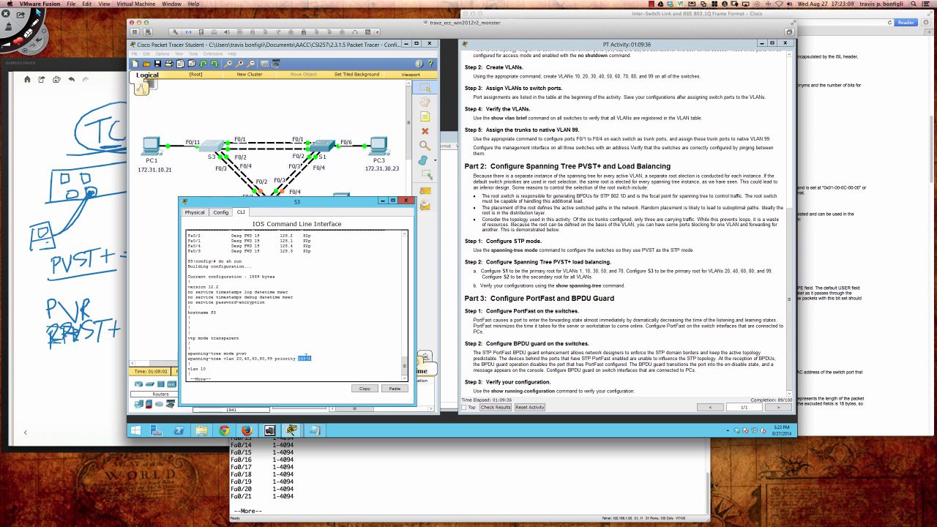
left_click_drag(314, 359, 189, 358)
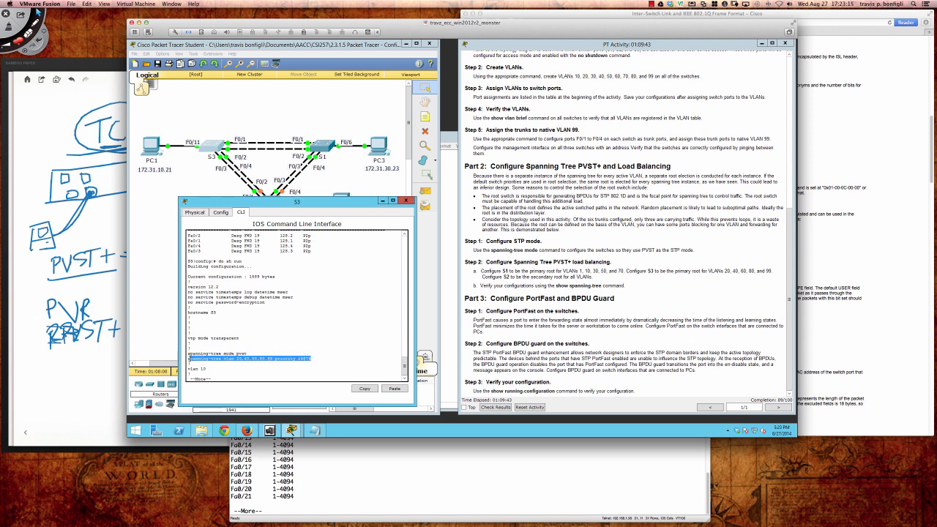
left_click(310, 359)
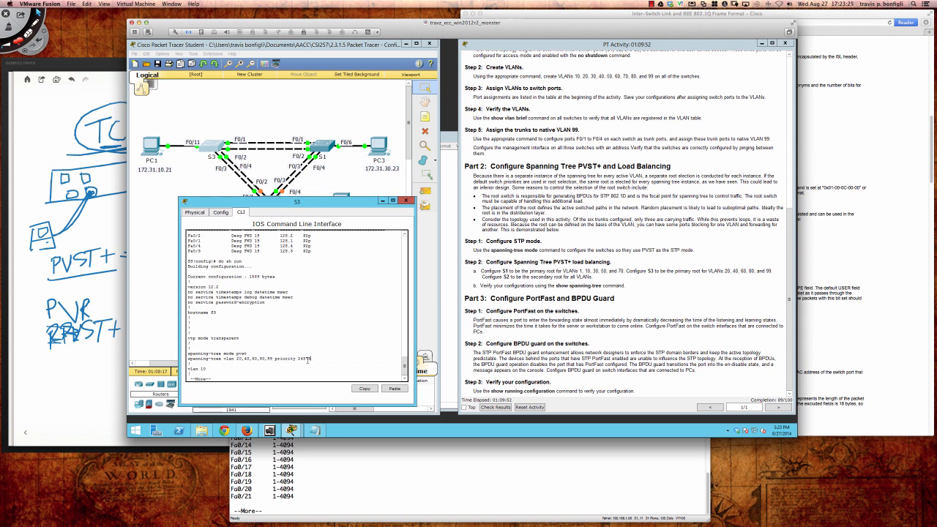
left_click_drag(313, 358, 189, 359)
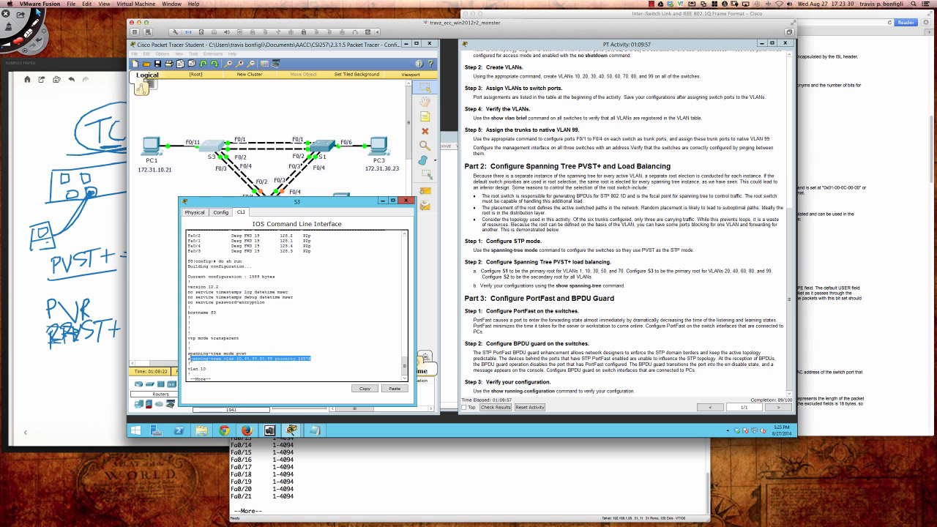
left_click(292, 363)
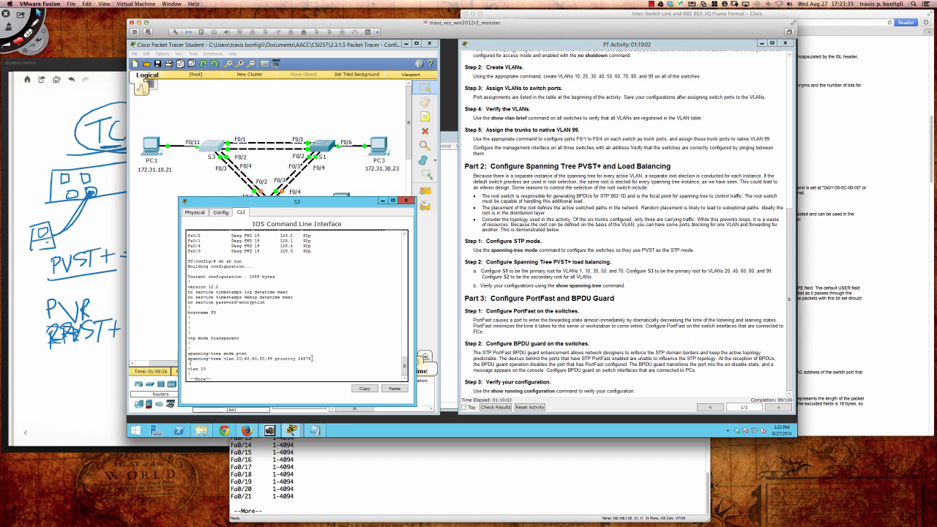
left_click_drag(310, 359, 201, 358)
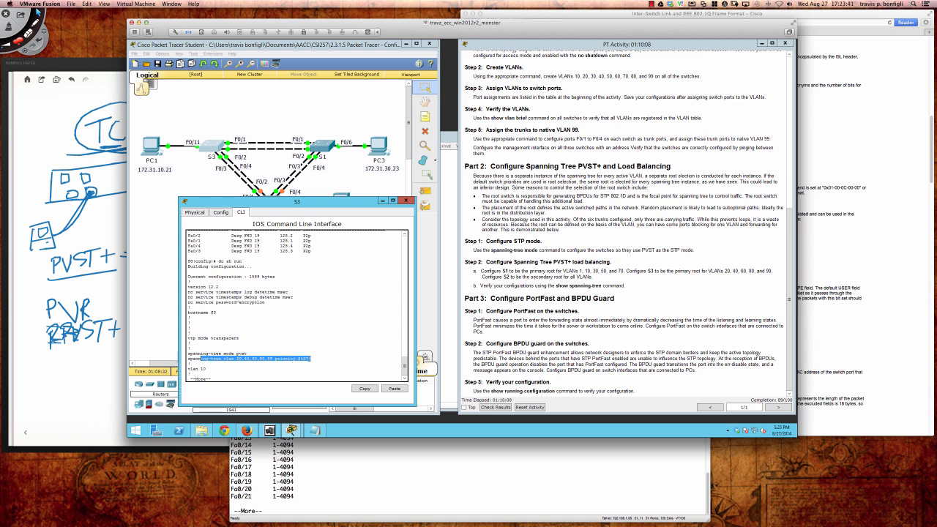
double_click(310, 359)
left_click_drag(292, 356, 270, 358)
left_click(313, 359)
Return to the topology, bring up S2's console, and enter privileged mode and global configuration mode
left_click(189, 182)
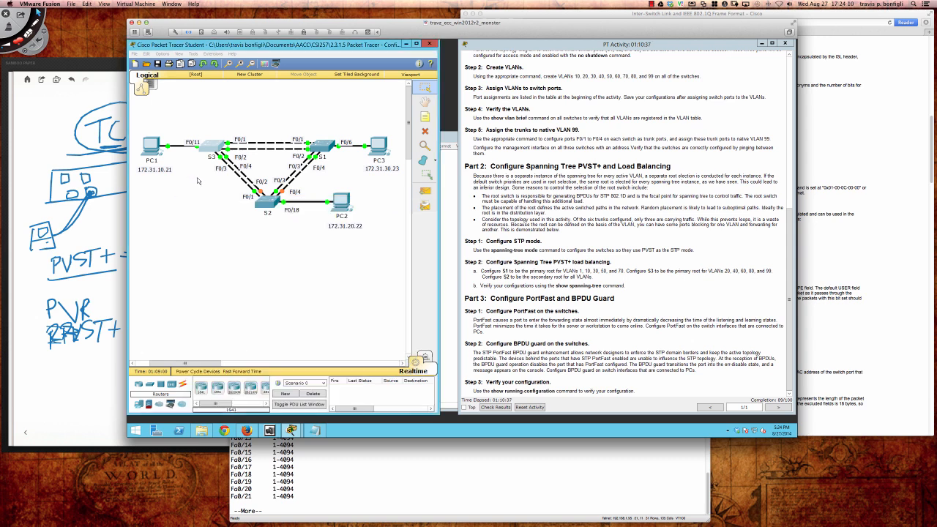
left_click(268, 208)
key("Return")
key("Return")
key("Return")
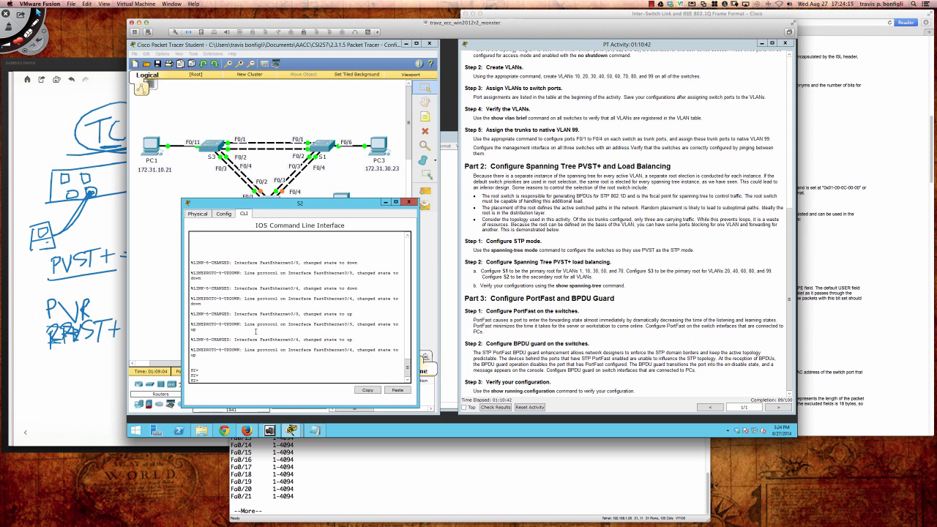
type("en")
key("Return")
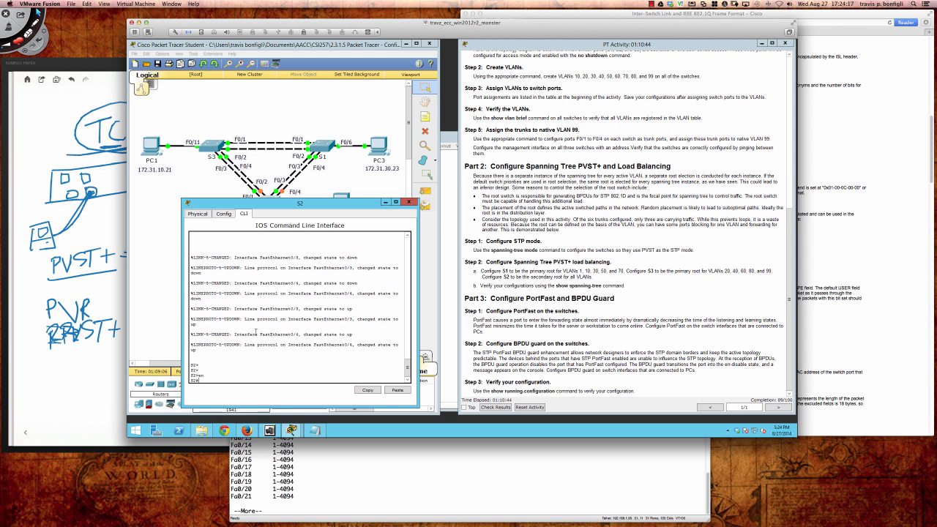
key("Return")
key("Return")
key("Return")
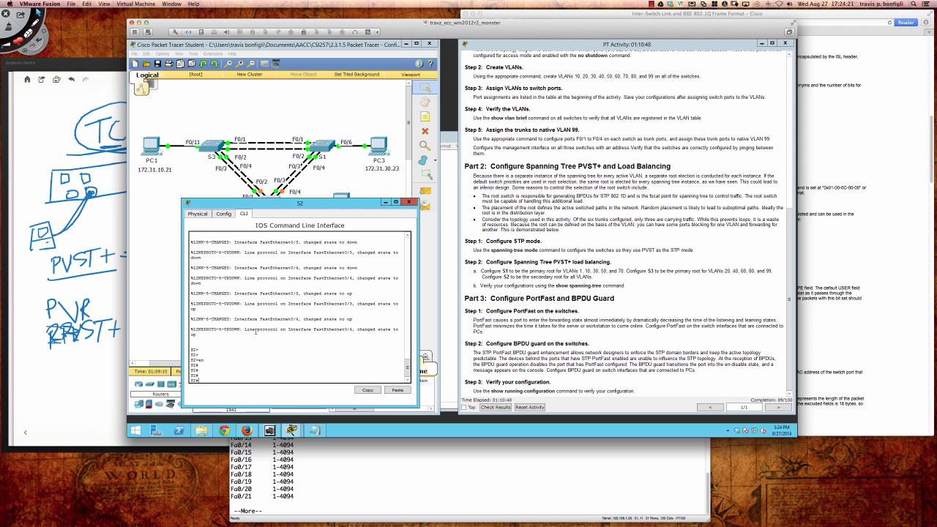
type("conf t")
key("Return")
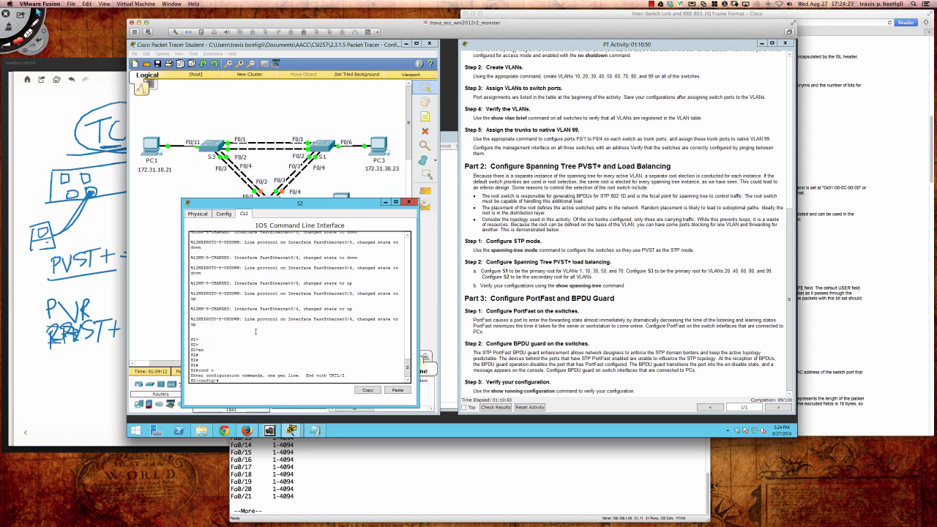
Configure S2 as the spanning-tree secondary root for VLANs 1, 10, 20, 30, 40, 50, 60, 70, 80 and 99
type("span")
key("Tab")
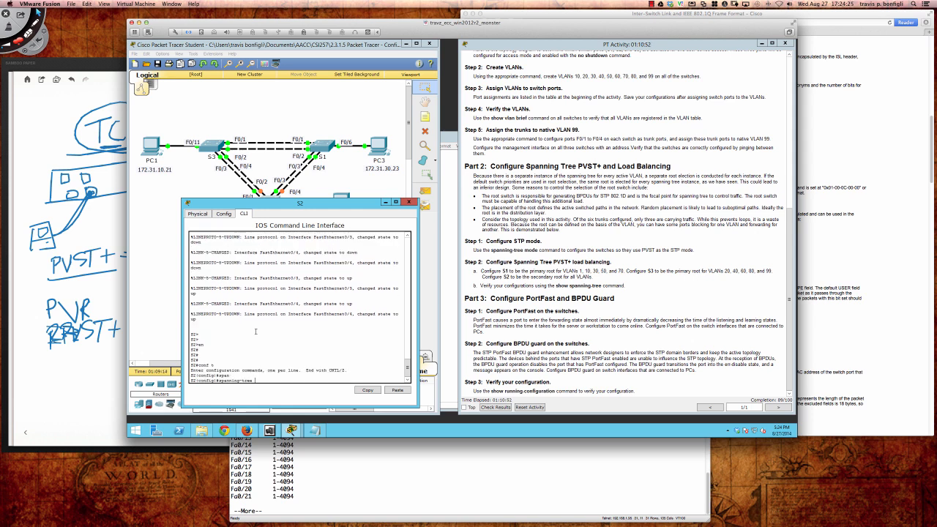
type("vlan 1,10,20,30,40,50,60,70,80,99")
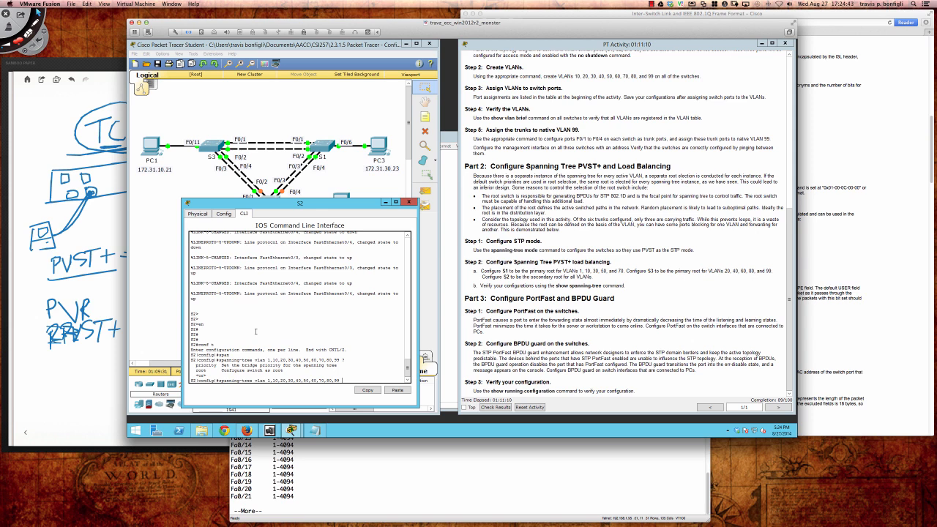
type(" ?root ?")
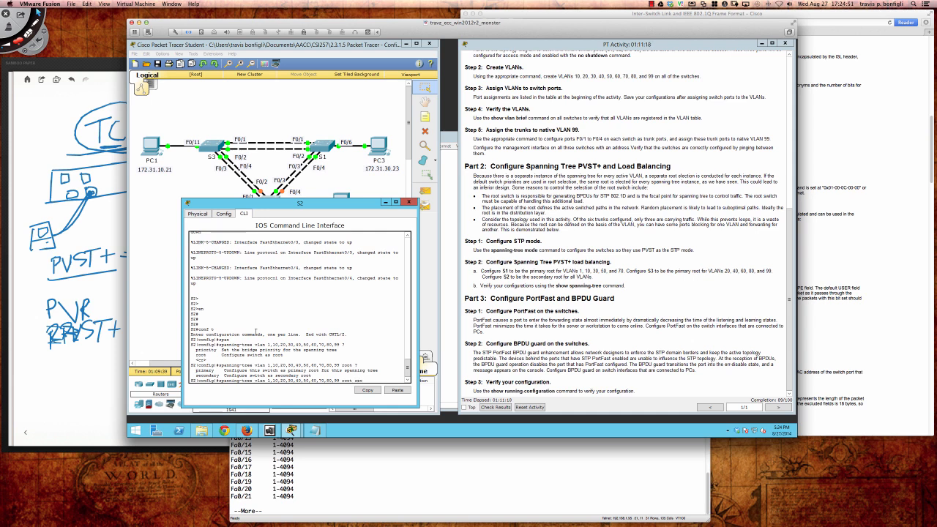
type("sec")
key("Tab")
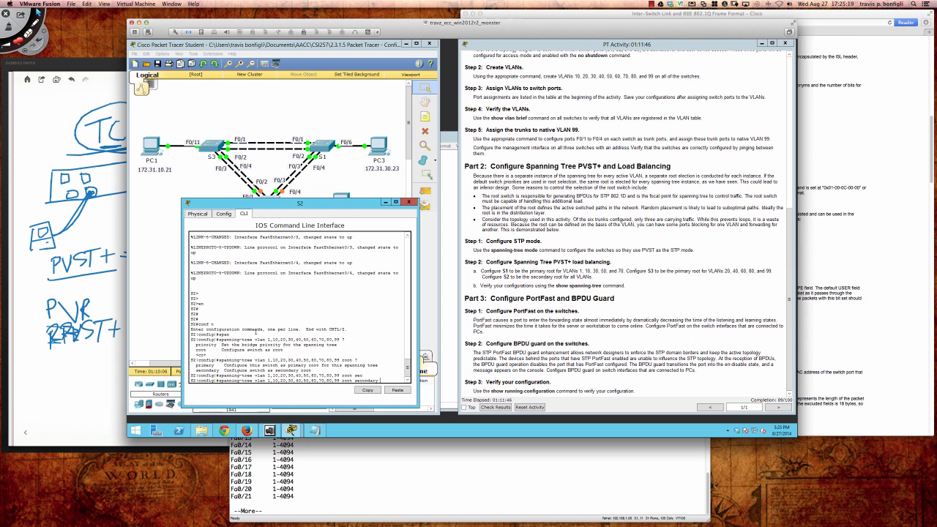
key("Return")
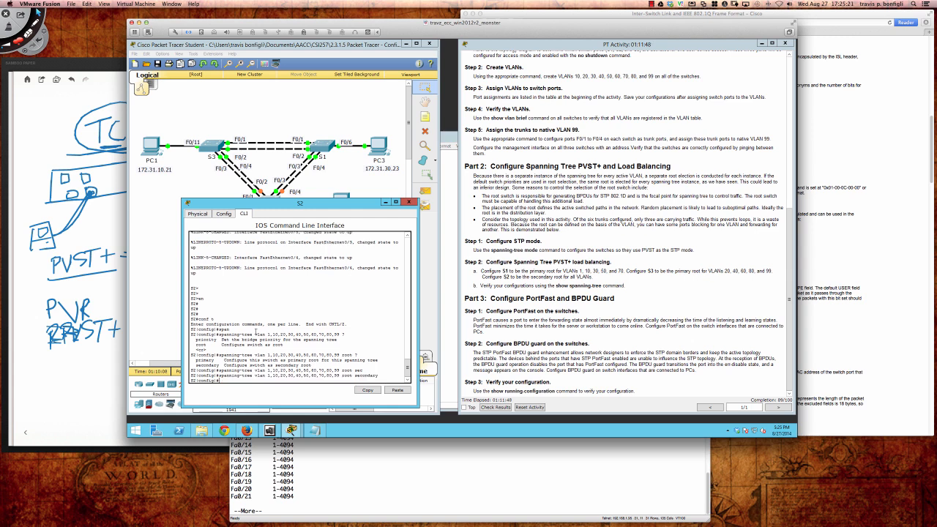
key("Return")
key("Return")
key("Return")
key("Return")
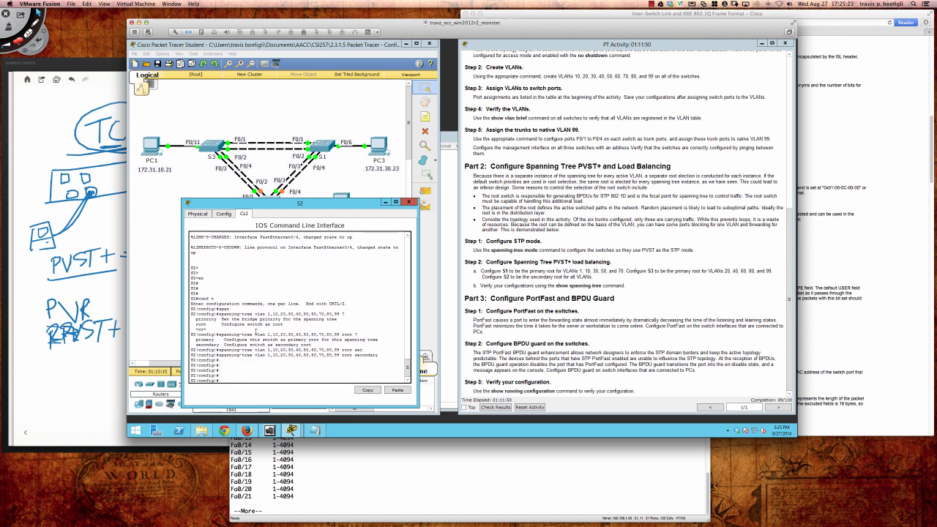
Show the running configurations of S2 and S1 and compare their spanning-tree VLAN priority lines
type("do sh run")
key("Return")
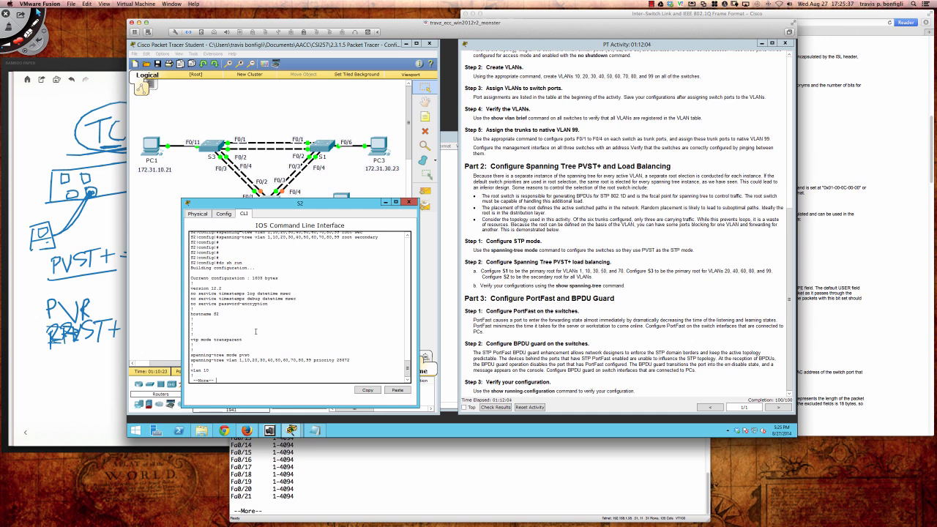
left_click(321, 151)
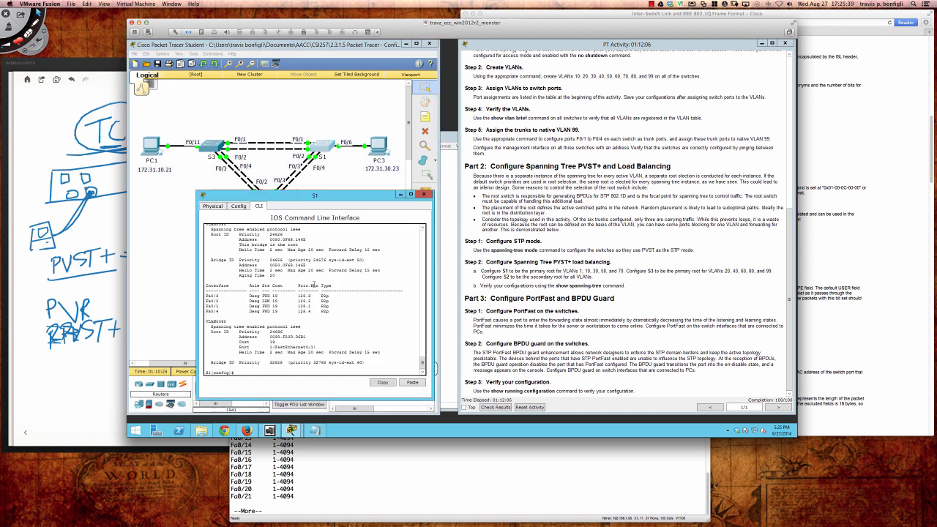
type("do sh run")
key("Return")
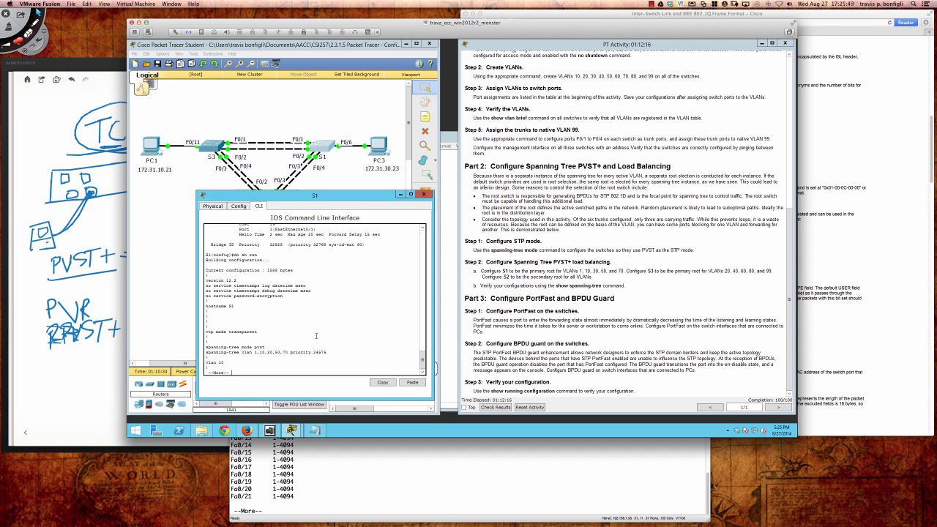
left_click(228, 178)
left_click(265, 205)
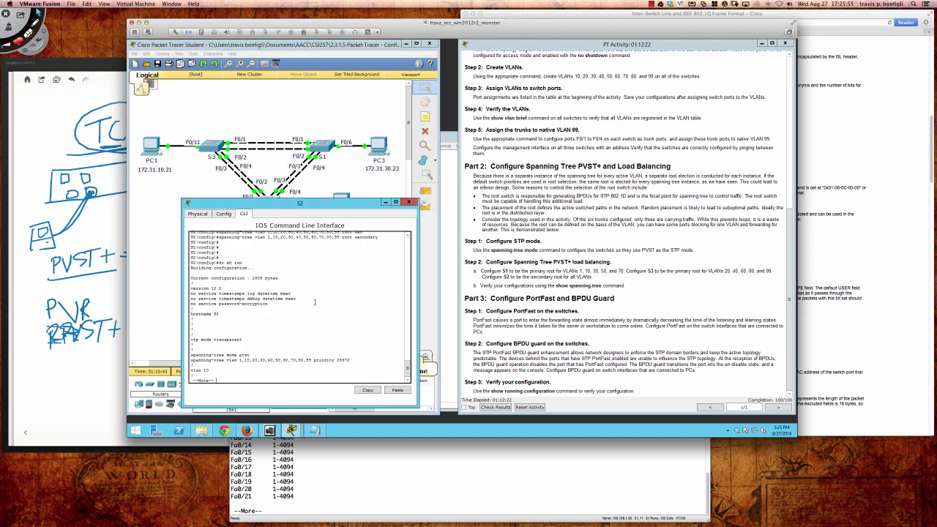
left_click(324, 145)
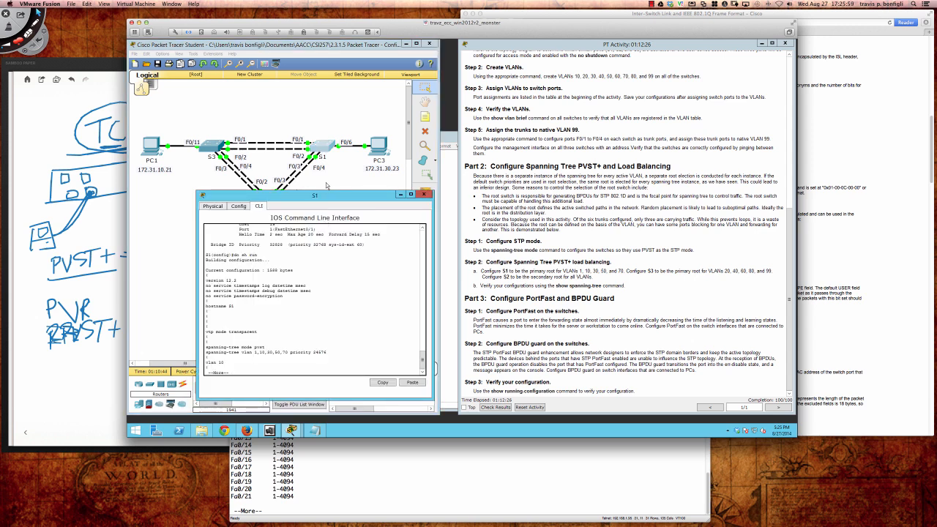
left_click(327, 184)
left_click(273, 203)
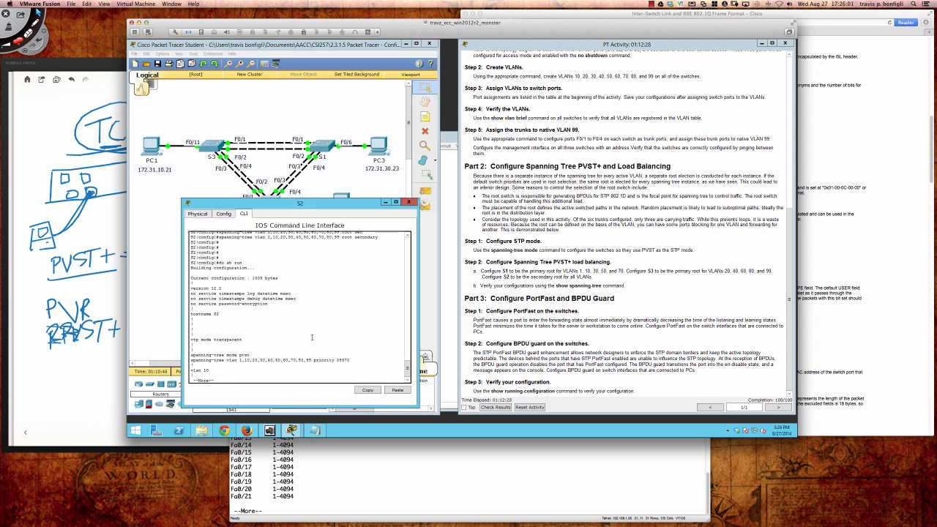
Highlight the spanning-tree VLAN priority line in S2's running configuration, then clear the selection
double_click(341, 359)
left_click(301, 367)
left_click_drag(351, 360, 194, 359)
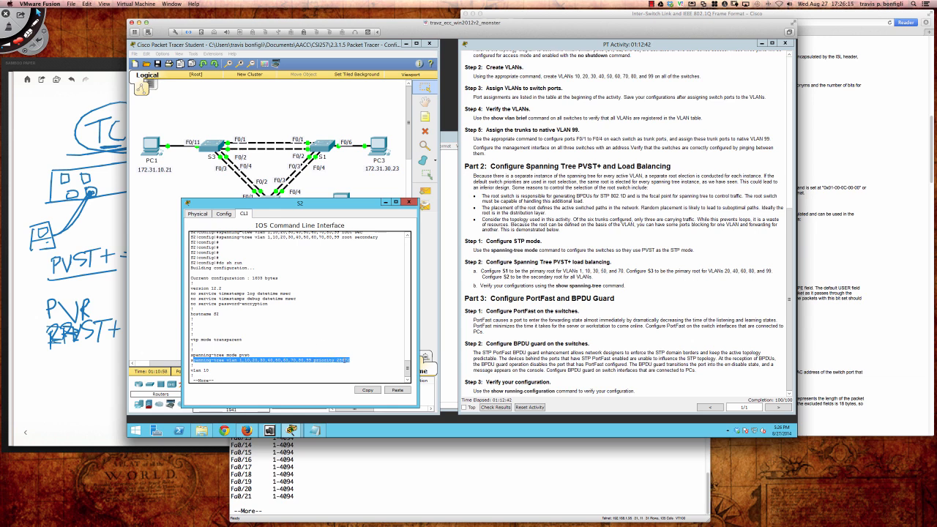
left_click(344, 364)
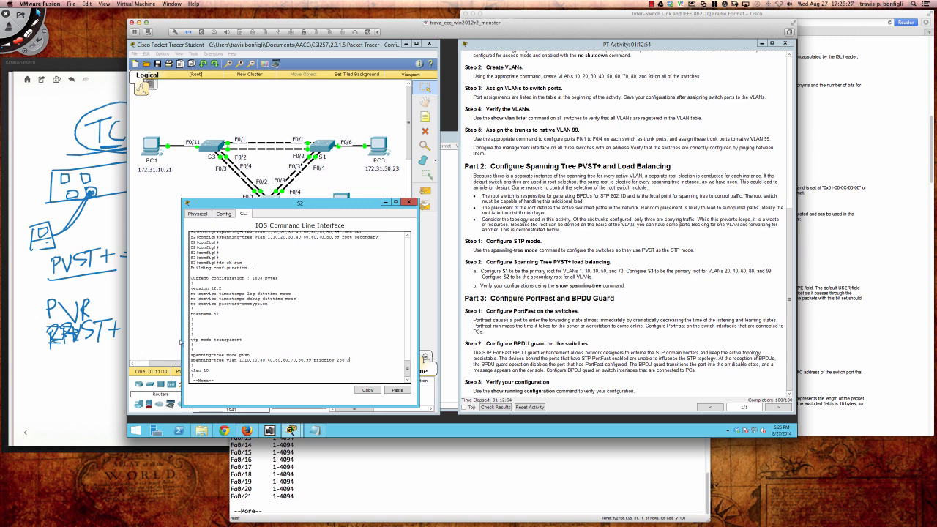
left_click(408, 202)
left_click(445, 317)
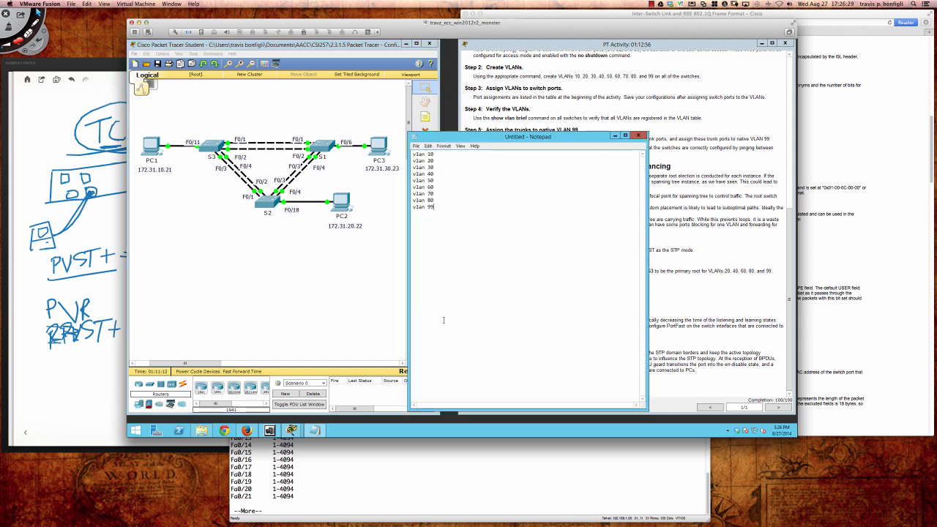
left_click(271, 199)
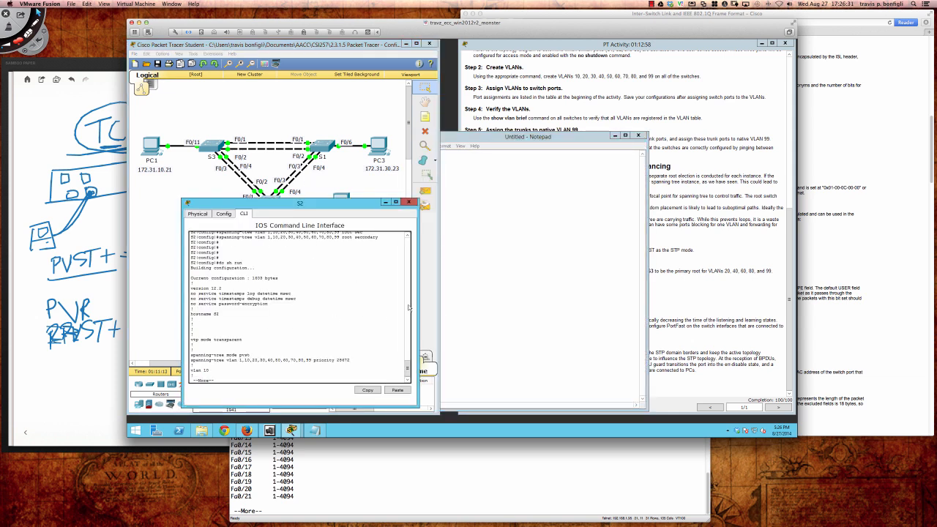
left_click(646, 325)
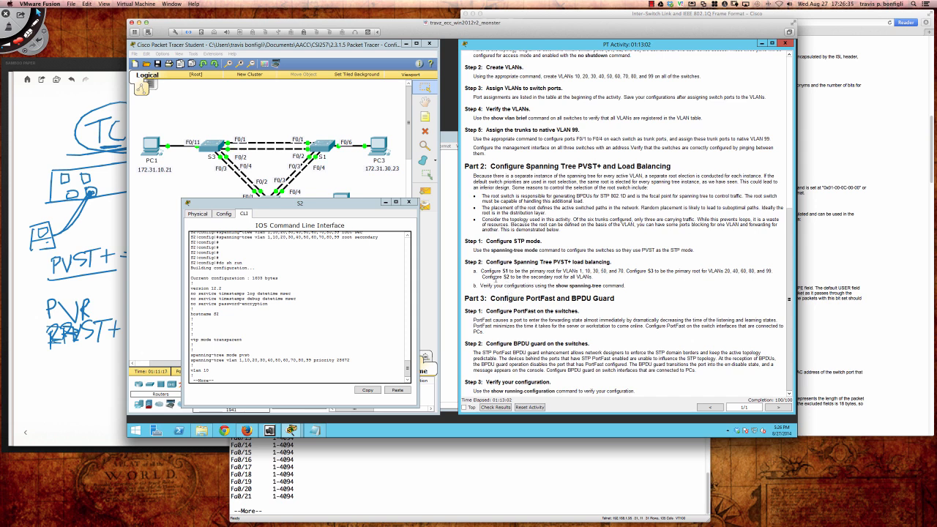
left_click(323, 301)
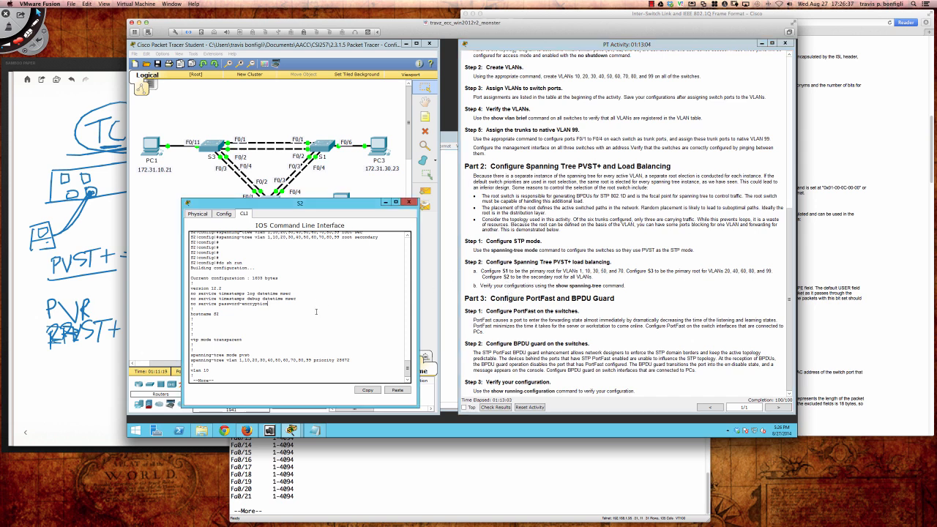
Leave the running-configuration listing on S2, show its spanning-tree status, and highlight VLAN 1's root address and Bridge ID details
key("q")
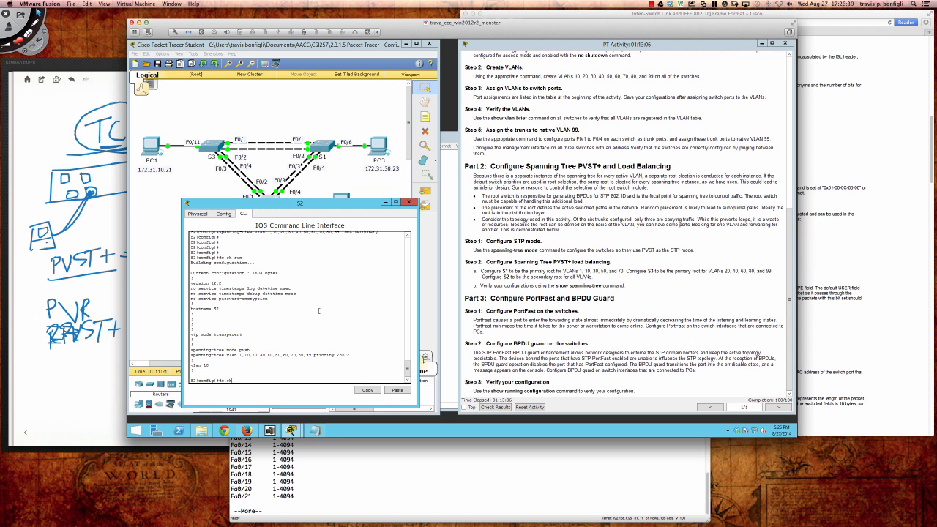
type("do sh span")
key("Return")
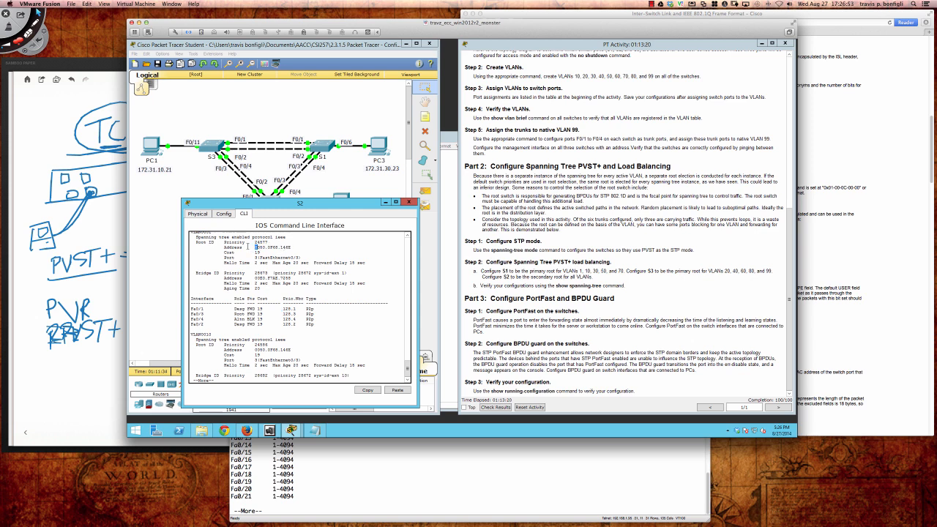
left_click_drag(254, 246, 291, 249)
left_click_drag(255, 279, 292, 278)
left_click_drag(197, 273, 277, 290)
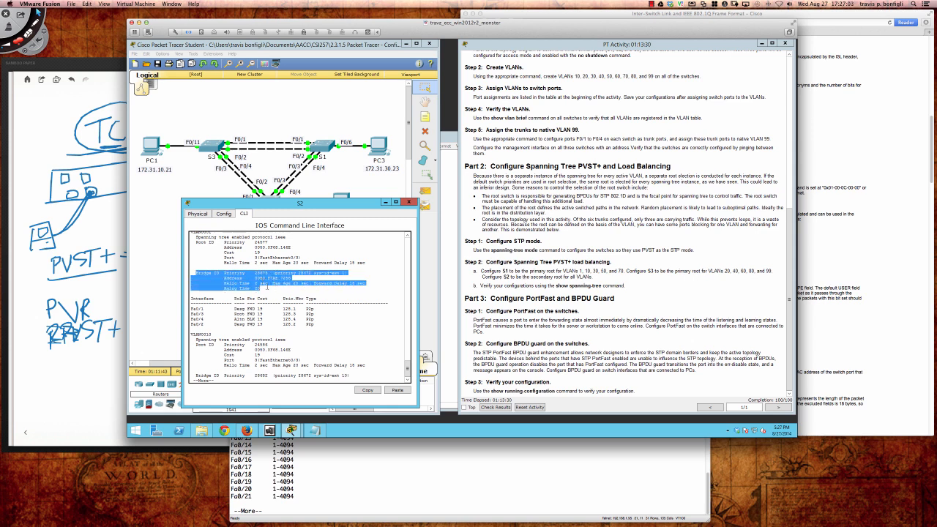
left_click(266, 290)
Advance S2's spanning-tree output to VLAN 50 and highlight the root and bridge addresses for comparison
key("space")
key("space")
key("space")
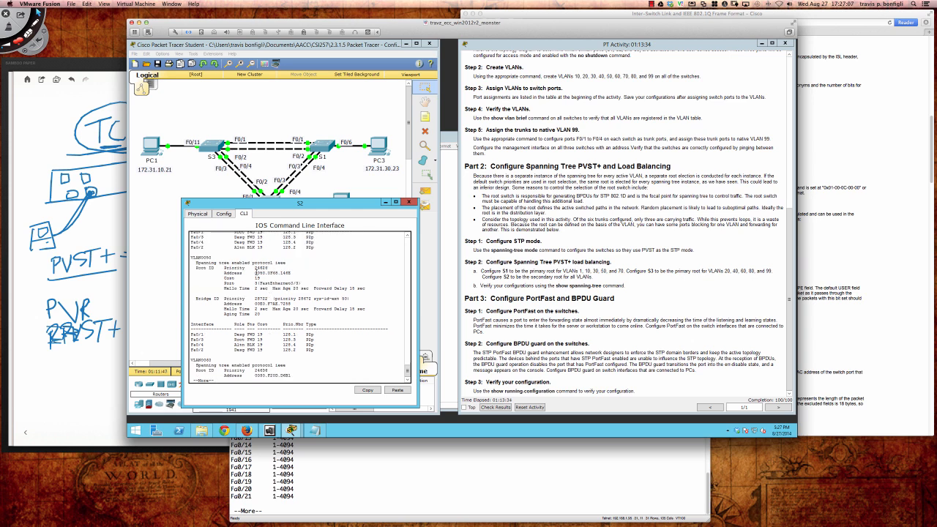
left_click_drag(254, 272, 292, 274)
left_click_drag(255, 303, 292, 305)
Compare the root and bridge addresses for VLAN 80 in S2's spanning-tree output and continue to the end of the listing
key("space")
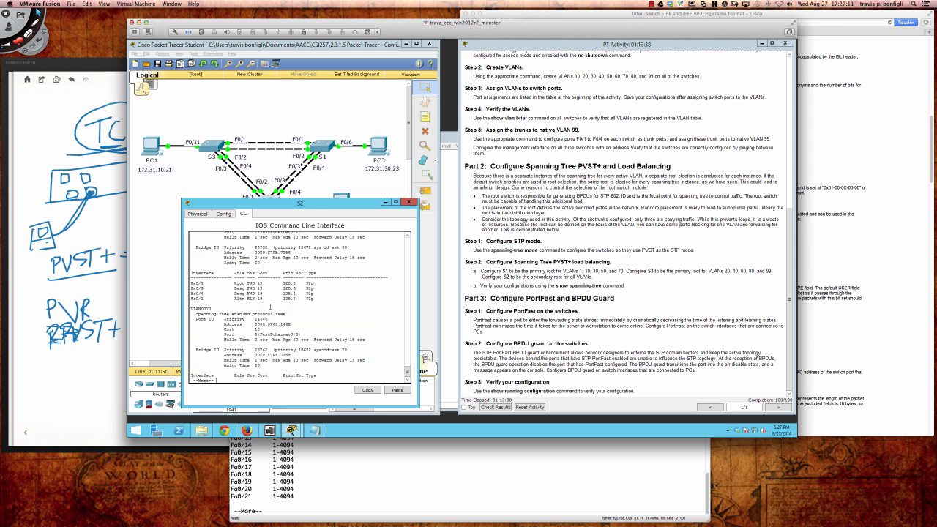
key("space")
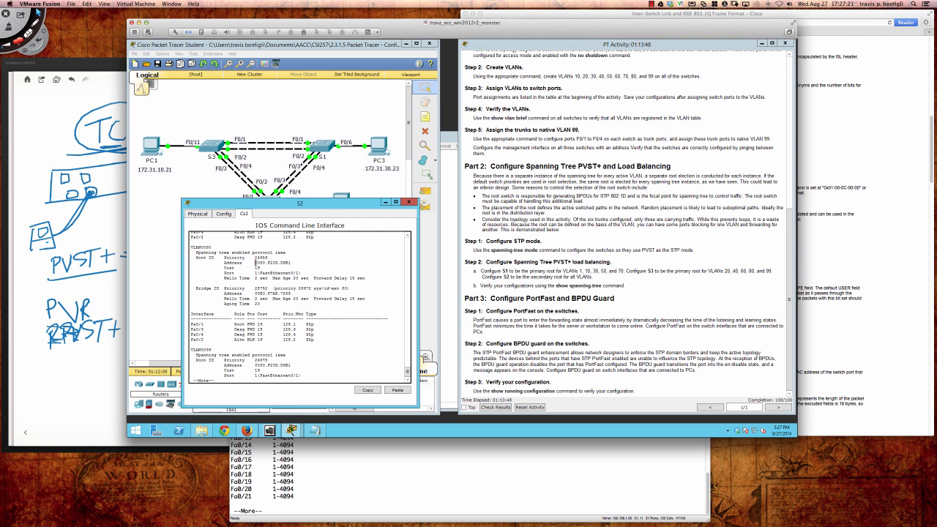
left_click_drag(255, 262, 292, 264)
left_click_drag(254, 292, 291, 294)
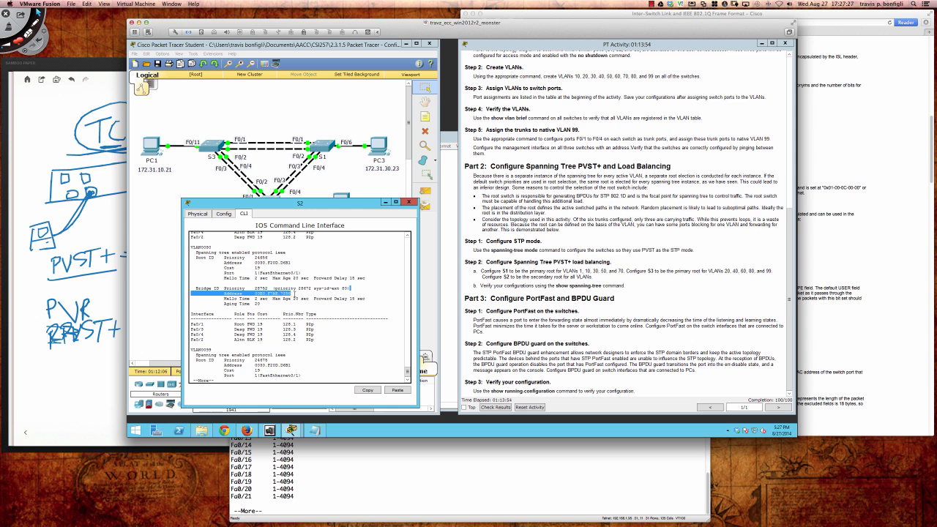
key("space")
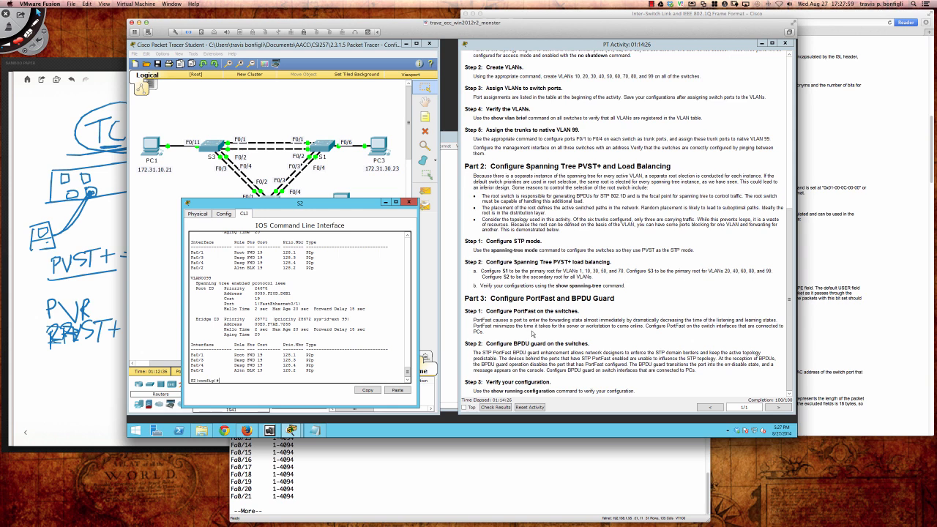
Switch to Deskscribble, underline the PortFast sentence about minimizing start-up time in red, and write a circled "TCN BPDU" beside the Part 3 heading
key("super+Tab")
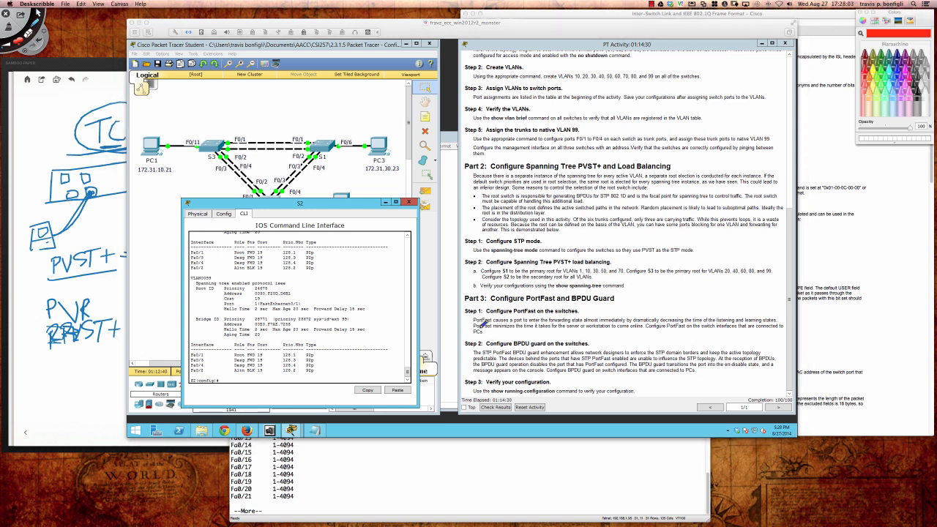
left_click_drag(480, 326, 648, 330)
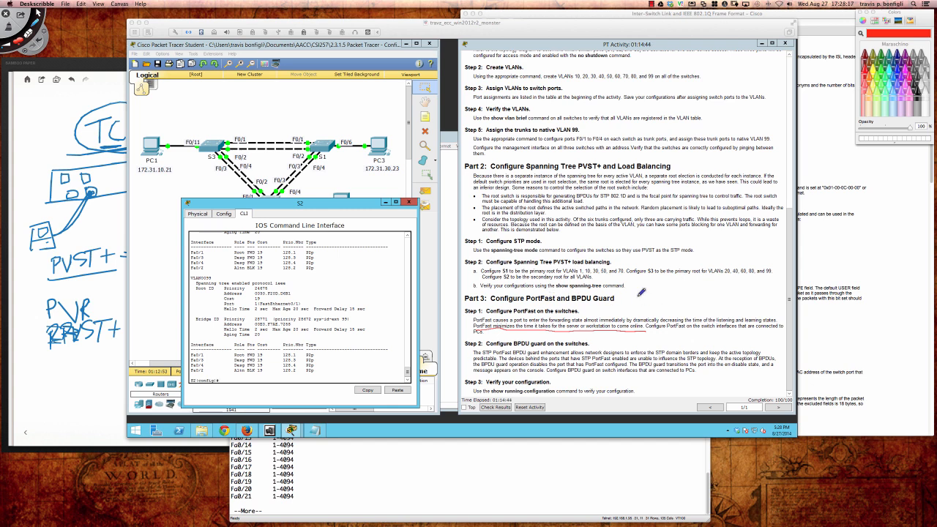
left_click_drag(634, 296, 712, 298)
mouse_move(712, 288)
left_mouse_down()
mouse_move(744, 291)
mouse_move(700, 299)
mouse_move(711, 295)
left_mouse_up()
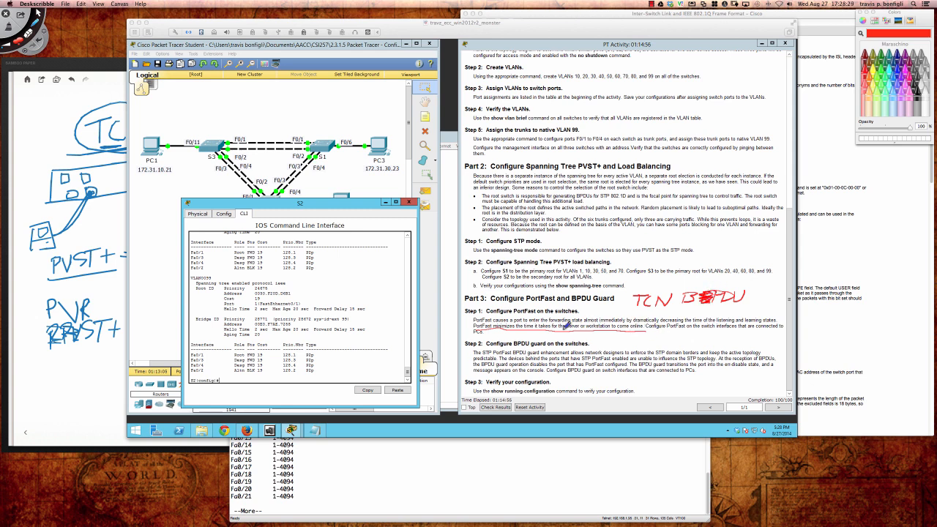
mouse_move(547, 331)
left_mouse_down()
mouse_move(645, 331)
mouse_move(642, 317)
mouse_move(711, 317)
mouse_move(761, 297)
mouse_move(713, 271)
mouse_move(630, 277)
mouse_move(633, 304)
left_mouse_up()
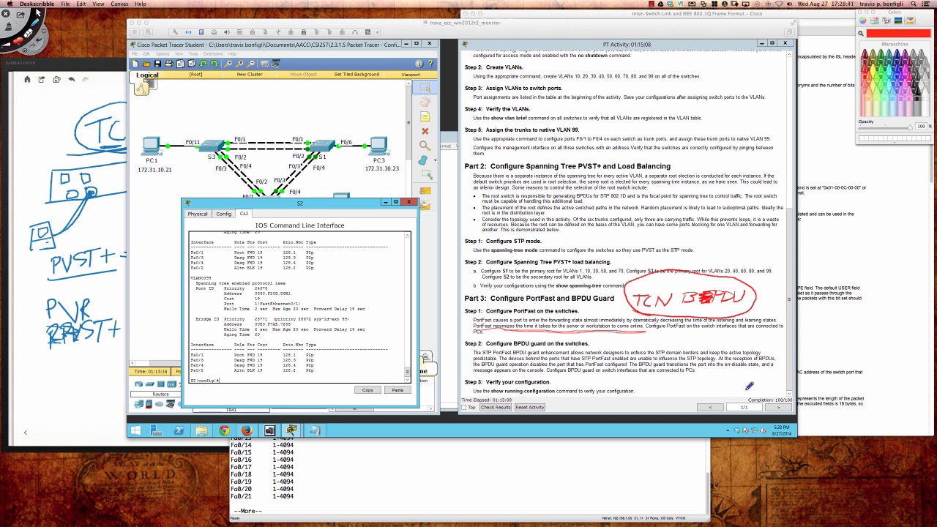
Circle the activity's completion score in red and clear all annotations from the screen
mouse_move(794, 395)
left_mouse_down()
mouse_move(783, 387)
mouse_move(771, 400)
mouse_move(796, 403)
mouse_move(792, 386)
mouse_move(780, 387)
left_mouse_up()
left_click_drag(419, 257, 439, 252)
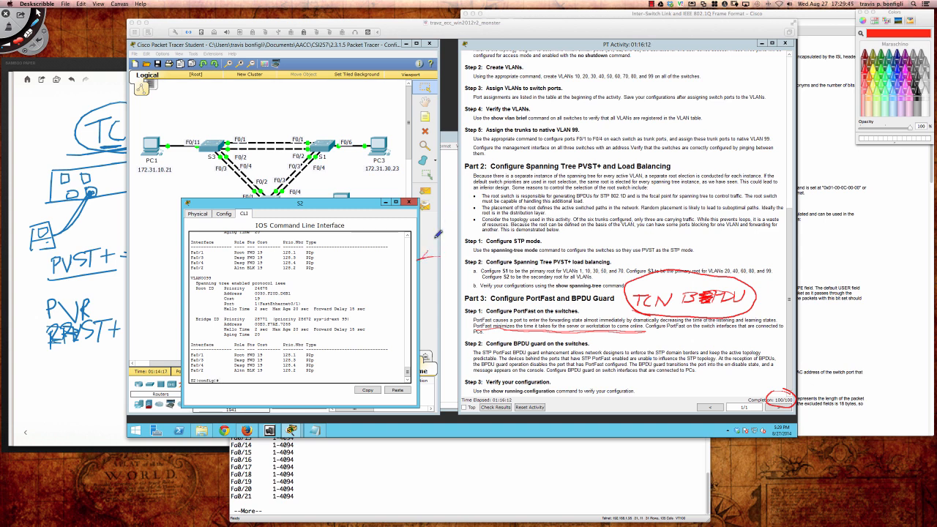
key("super+n")
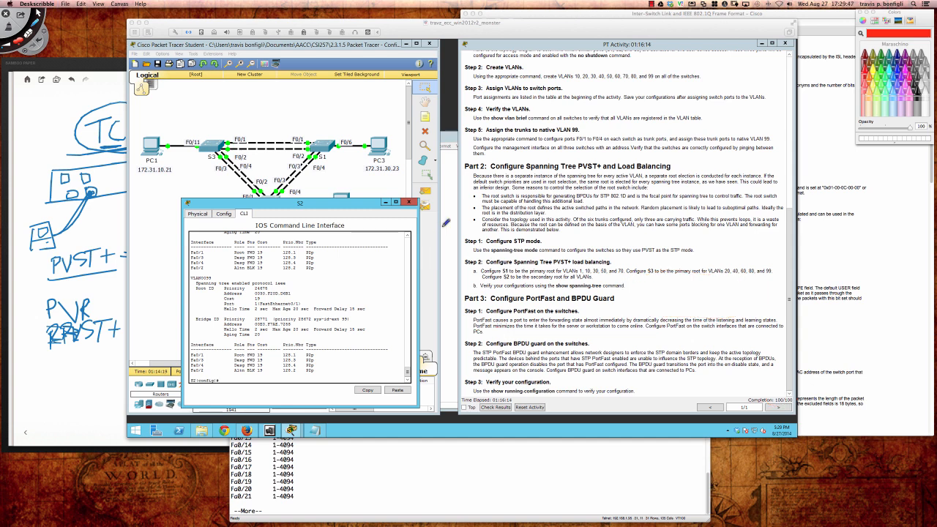
left_click(652, 4)
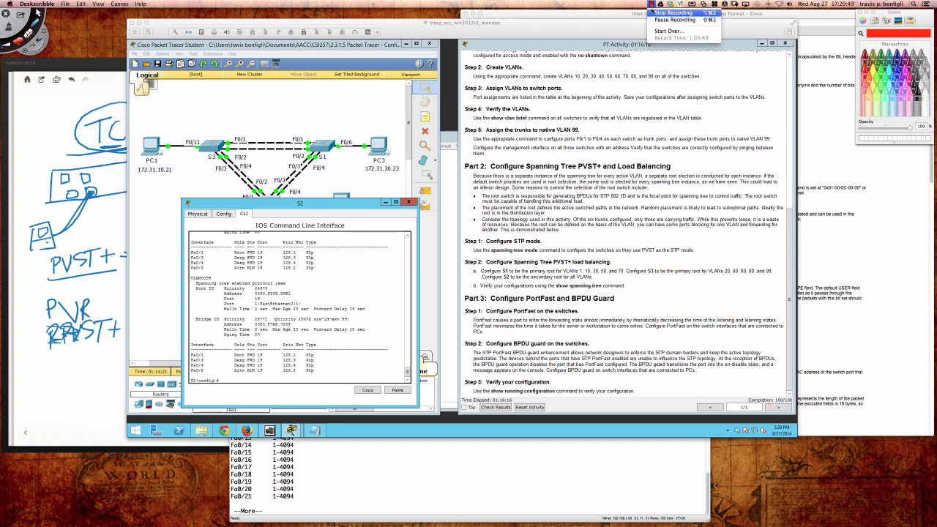